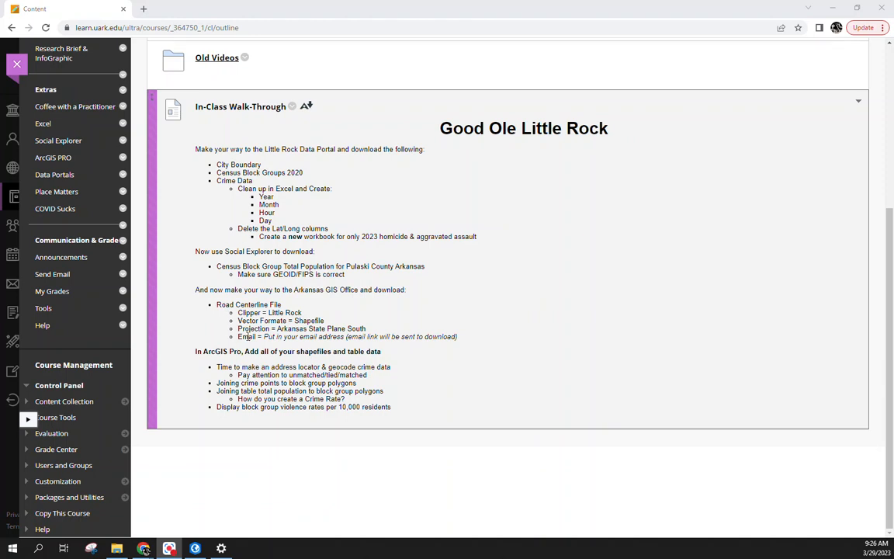
Step: Highlight the Email step, open a blank tab, and detach the course page into its own window
{"action": "double_click", "coordinate": [245, 336]}
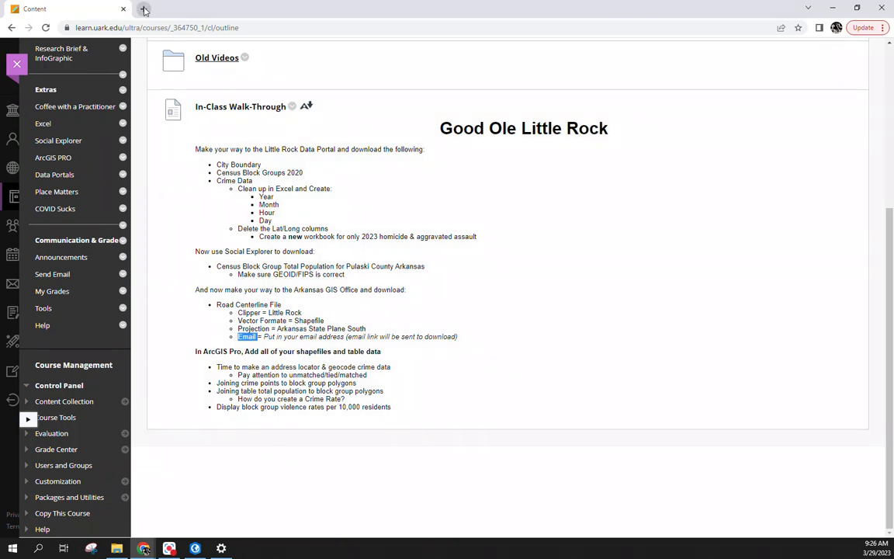
{"action": "left_click", "coordinate": [143, 9]}
{"action": "left_click_drag", "start_coordinate": [83, 9], "coordinate": [42, 28]}
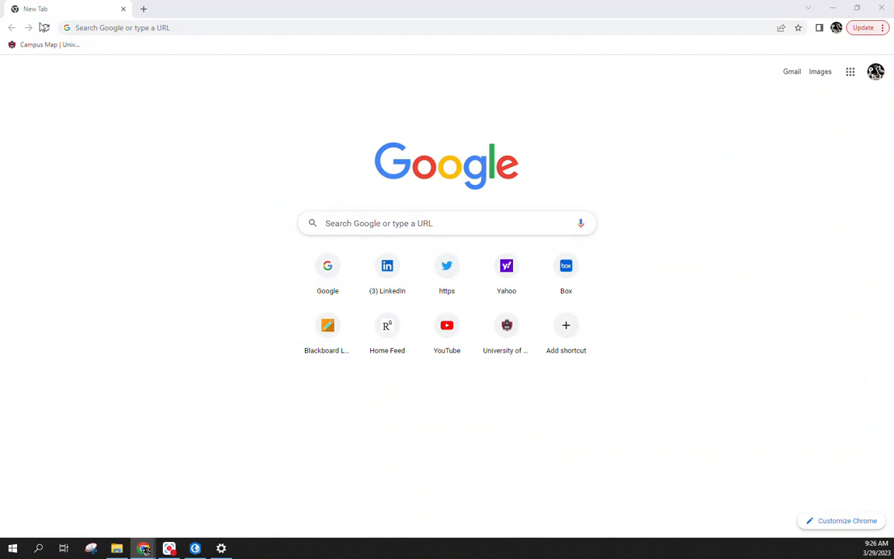
Step: Go to data.littlerock.gov and search its datasets for 'boundary'
{"action": "left_click", "coordinate": [257, 27]}
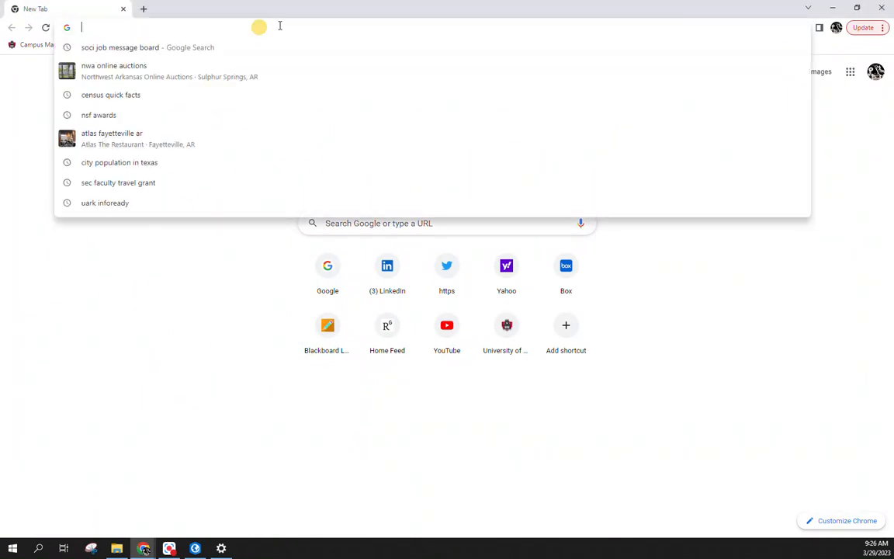
{"action": "type", "text": "data"}
{"action": "key", "text": "Return"}
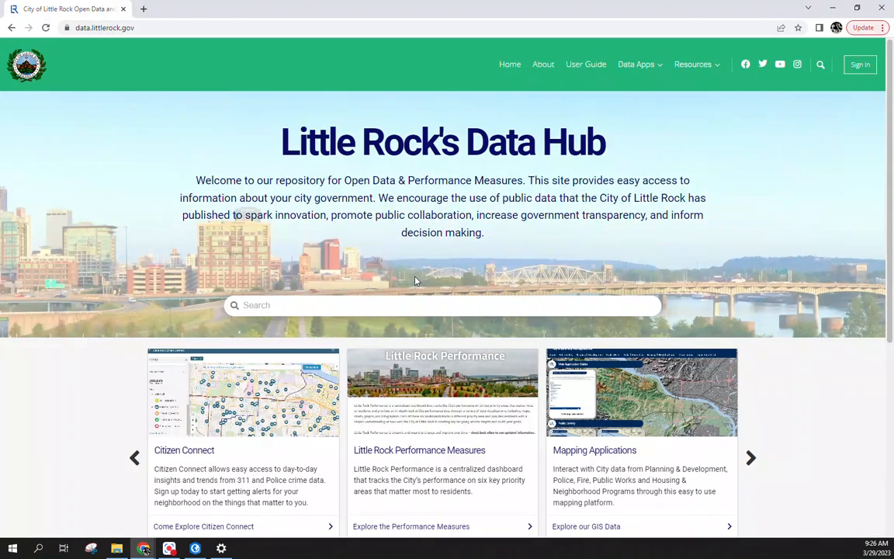
{"action": "scroll", "coordinate": [410, 283], "scroll_direction": "down", "scroll_amount": 2}
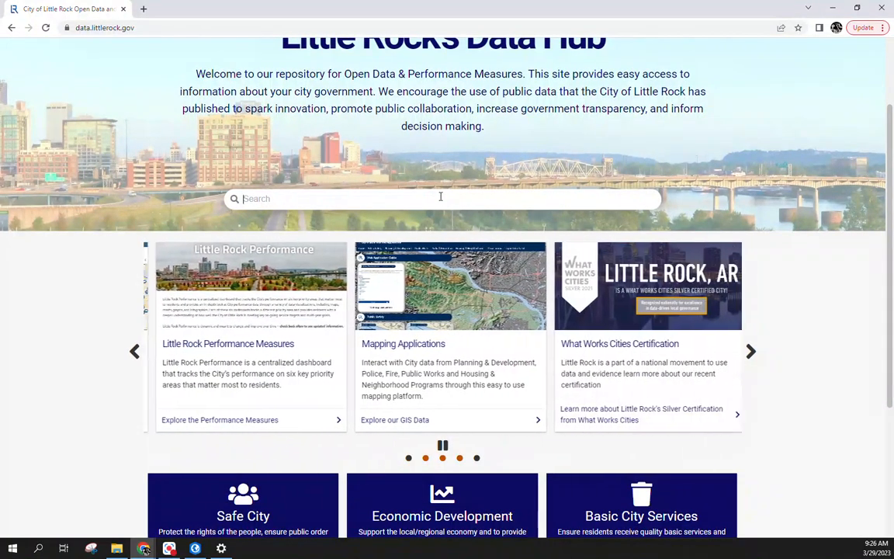
{"action": "left_click", "coordinate": [440, 196]}
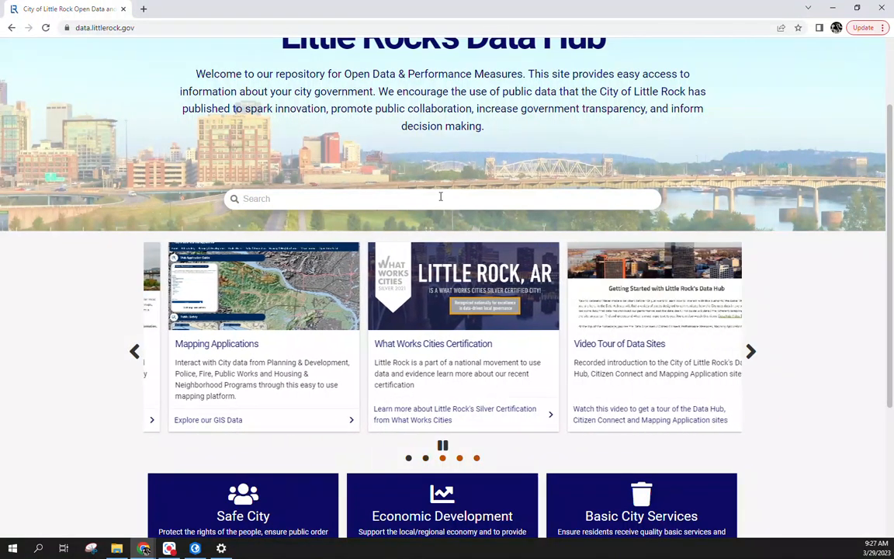
{"action": "type", "text": "boundary"}
{"action": "key", "text": "Return"}
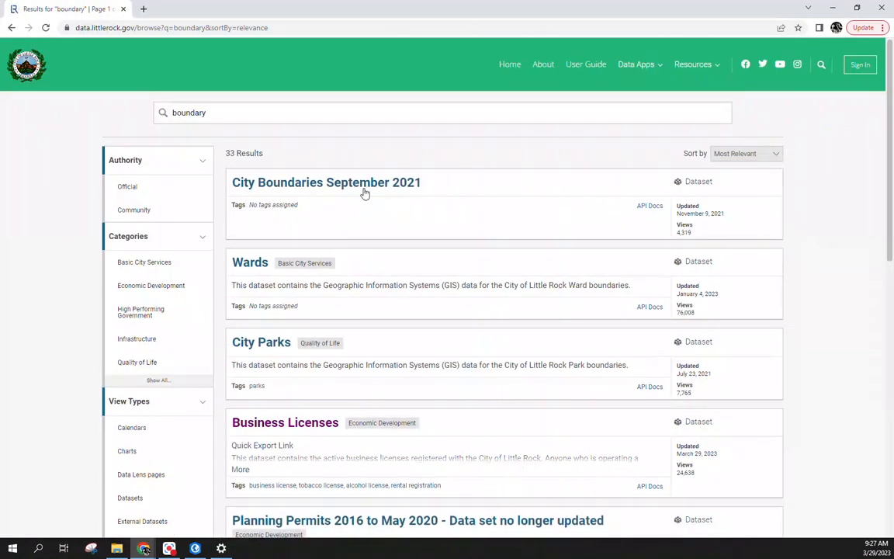
Step: Save City Boundaries September 2021 as a shapefile zip and return to the results
{"action": "left_click", "coordinate": [329, 185]}
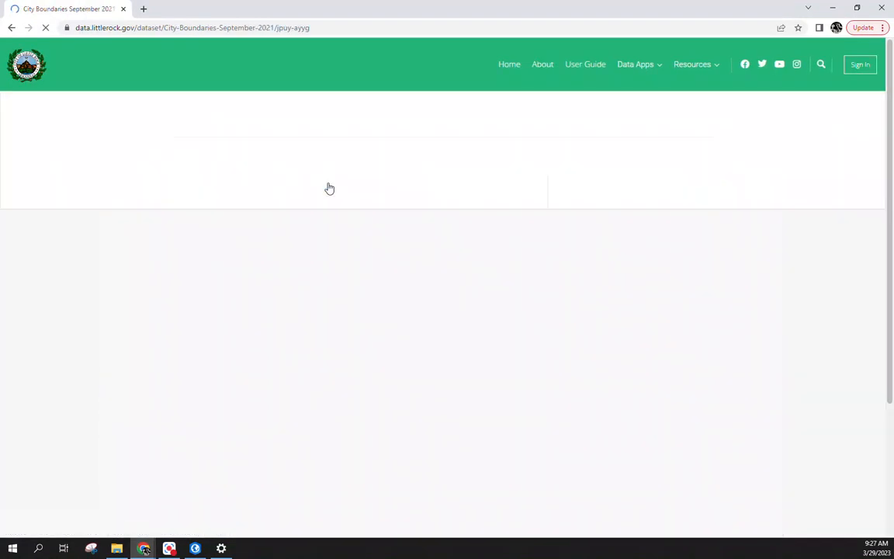
{"action": "left_click", "coordinate": [649, 124]}
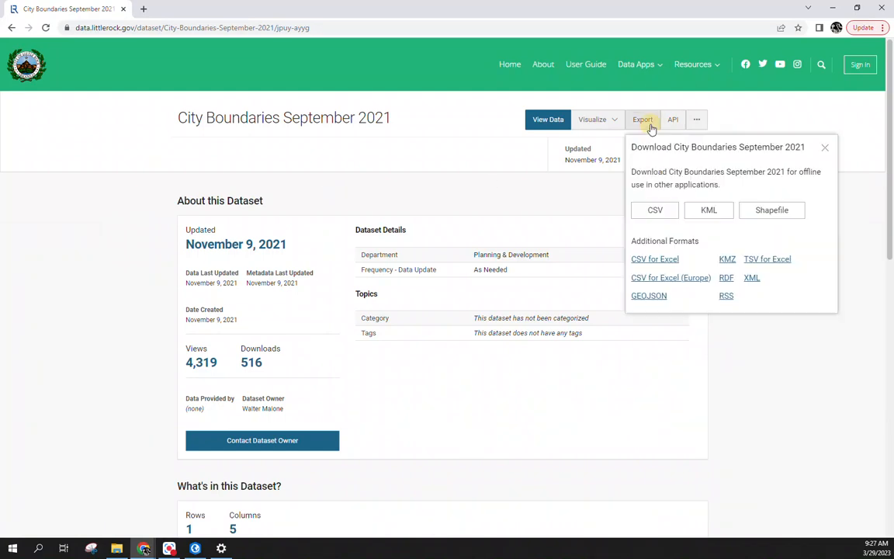
{"action": "left_click", "coordinate": [780, 217]}
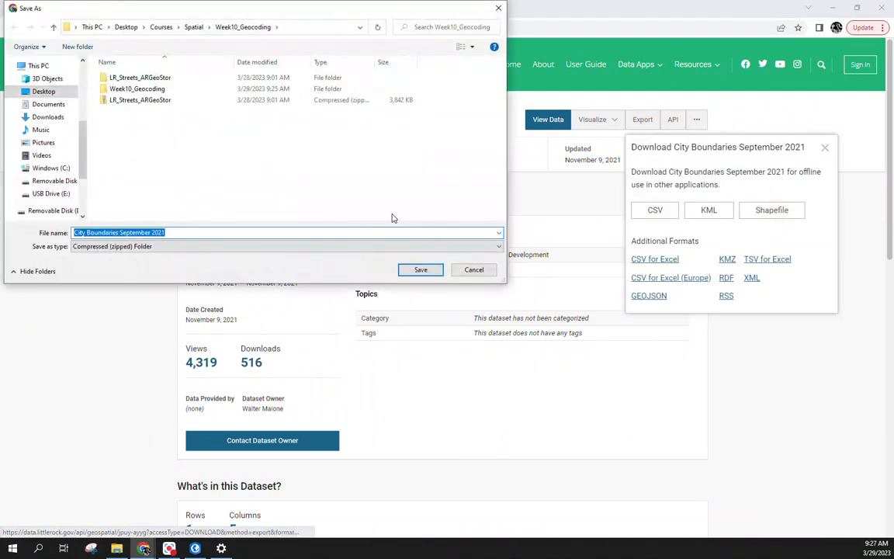
{"action": "left_click", "coordinate": [421, 270]}
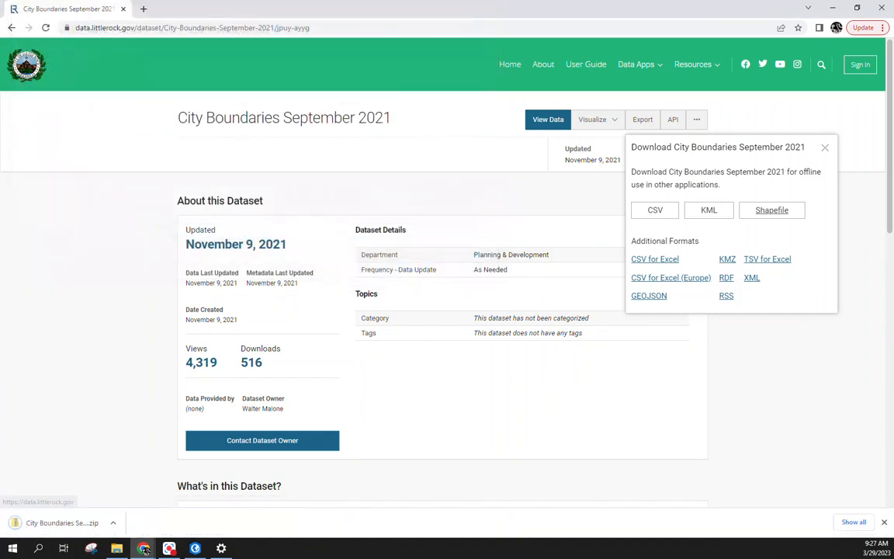
{"action": "left_click", "coordinate": [11, 28]}
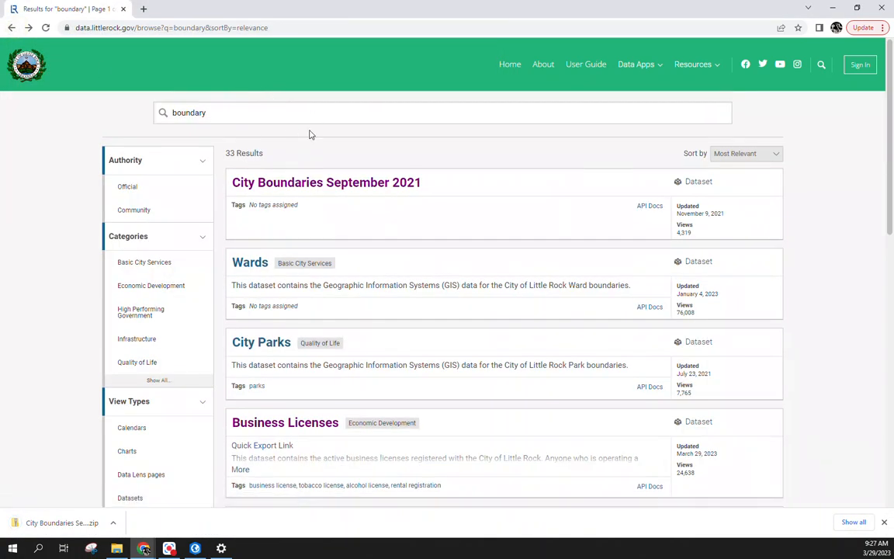
Step: Replace the search with 'Census Block Groups 2020' using the suggestion list
{"action": "left_click", "coordinate": [312, 117]}
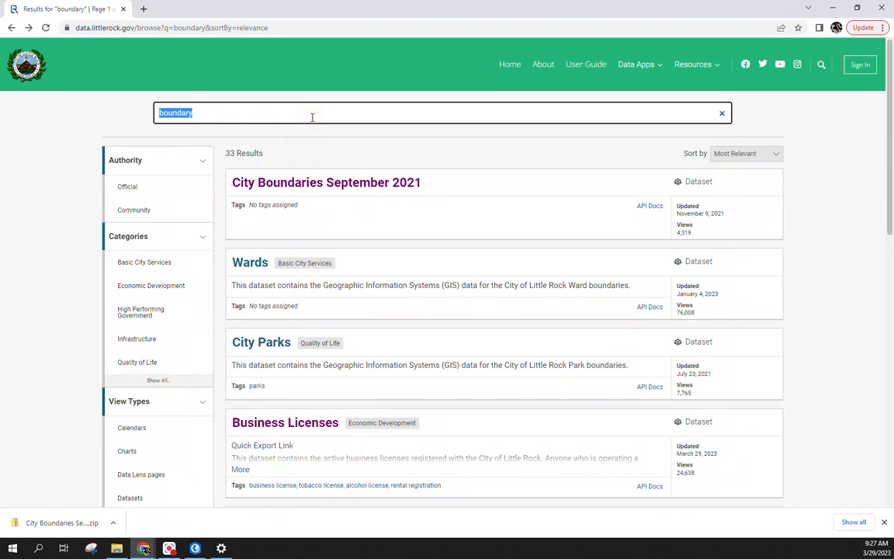
{"action": "type", "text": "cens"}
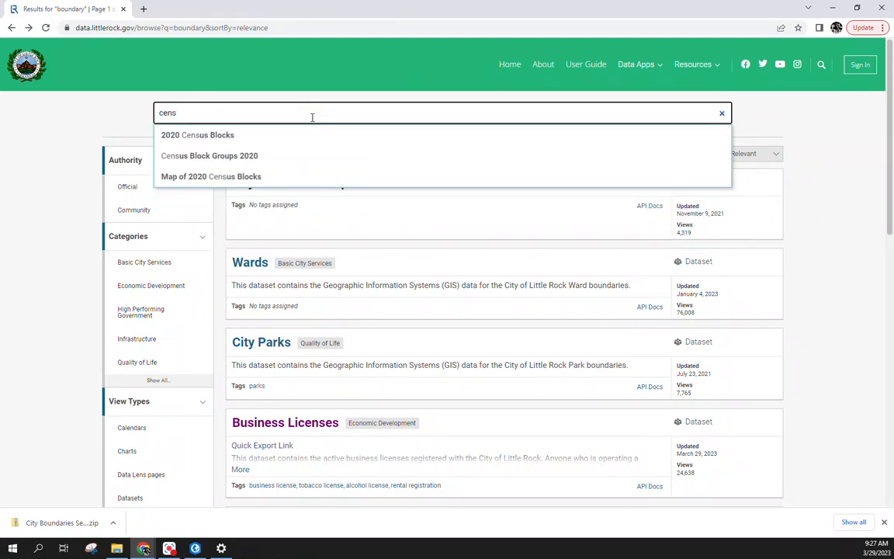
{"action": "key", "text": "Down"}
{"action": "key", "text": "Return"}
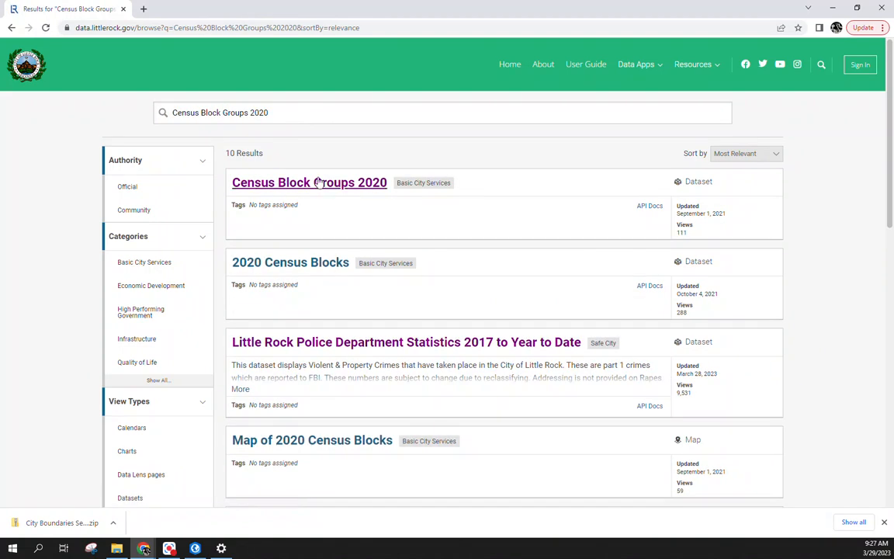
Step: Save the Census Block Groups 2020 dataset as a shapefile zip and return to the results
{"action": "left_click", "coordinate": [318, 182]}
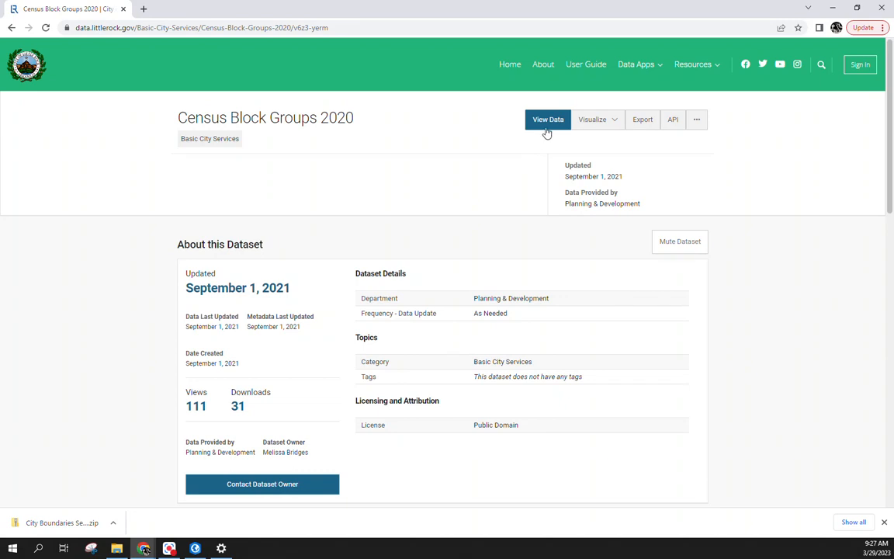
{"action": "left_click_drag", "start_coordinate": [546, 128], "coordinate": [432, 177]}
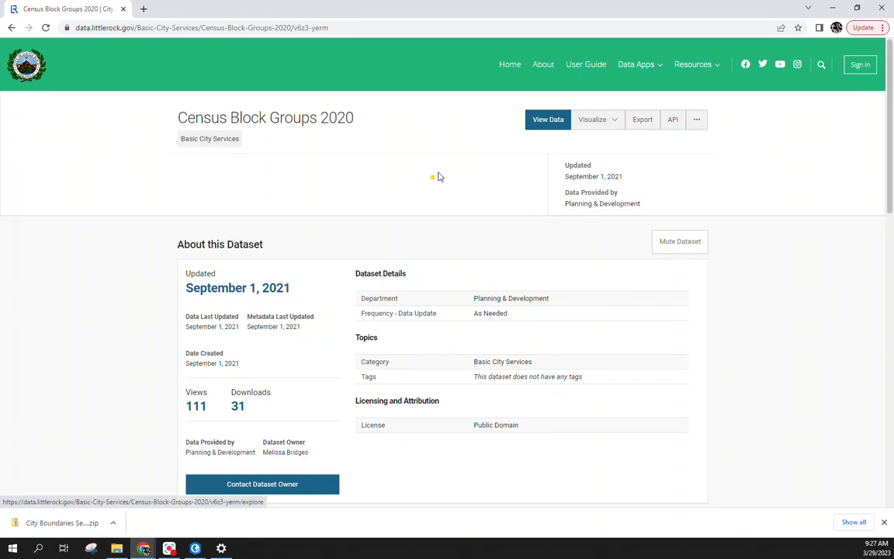
{"action": "left_click", "coordinate": [640, 122]}
{"action": "left_click", "coordinate": [775, 212]}
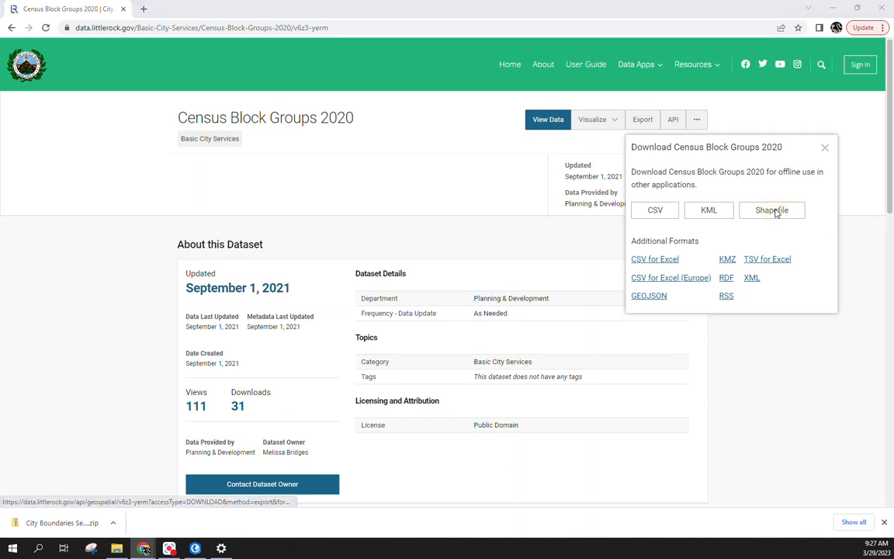
{"action": "left_click", "coordinate": [420, 270]}
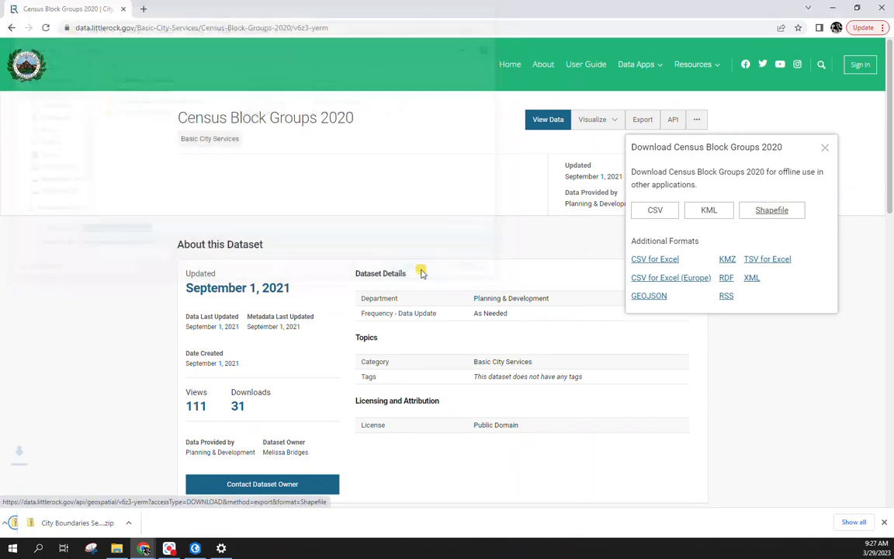
{"action": "left_click", "coordinate": [11, 28]}
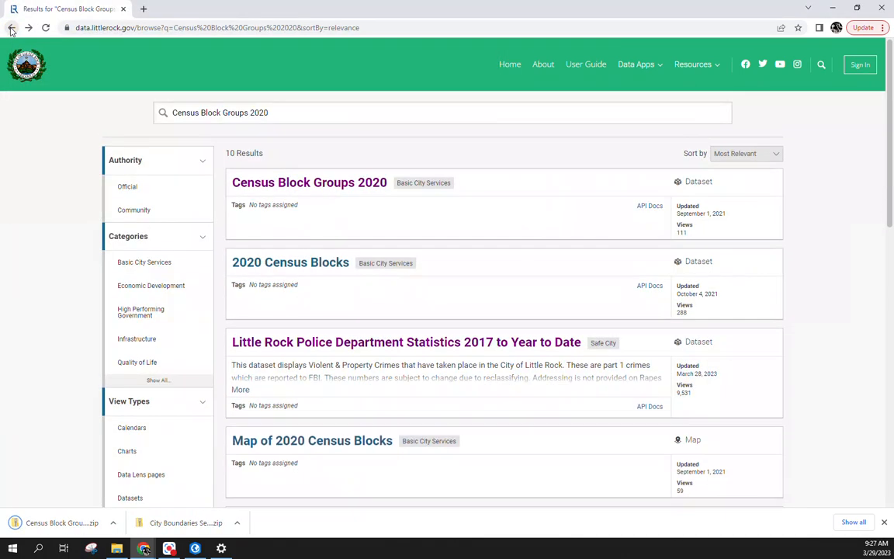
Step: Open the Police Department Statistics 2017 to Year to Date dataset from the Safe City category
{"action": "left_click", "coordinate": [27, 66]}
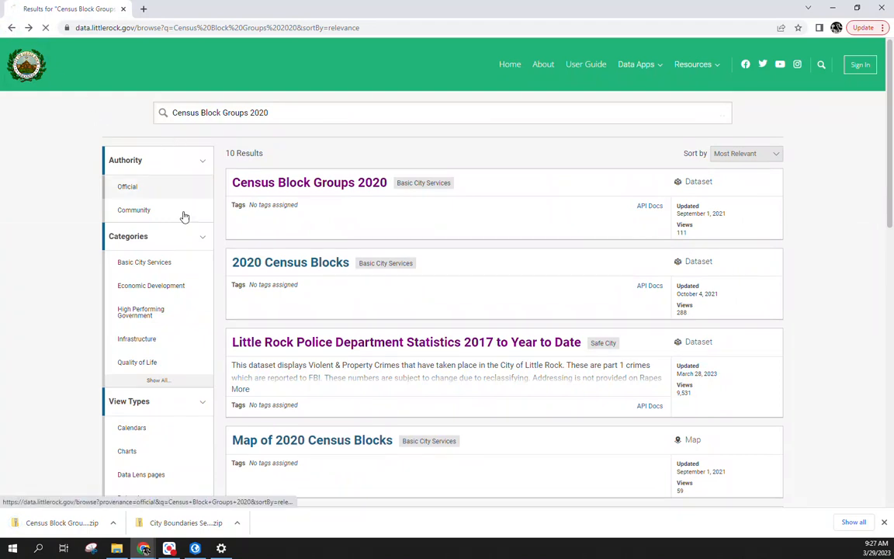
{"action": "scroll", "coordinate": [265, 285], "scroll_direction": "down", "scroll_amount": 3}
{"action": "scroll", "coordinate": [264, 285], "scroll_direction": "down", "scroll_amount": 1}
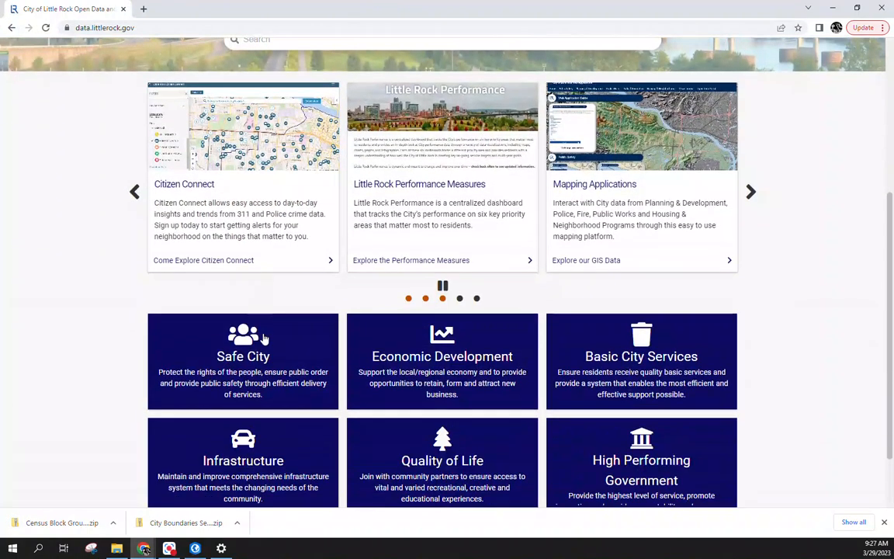
{"action": "left_click", "coordinate": [249, 345]}
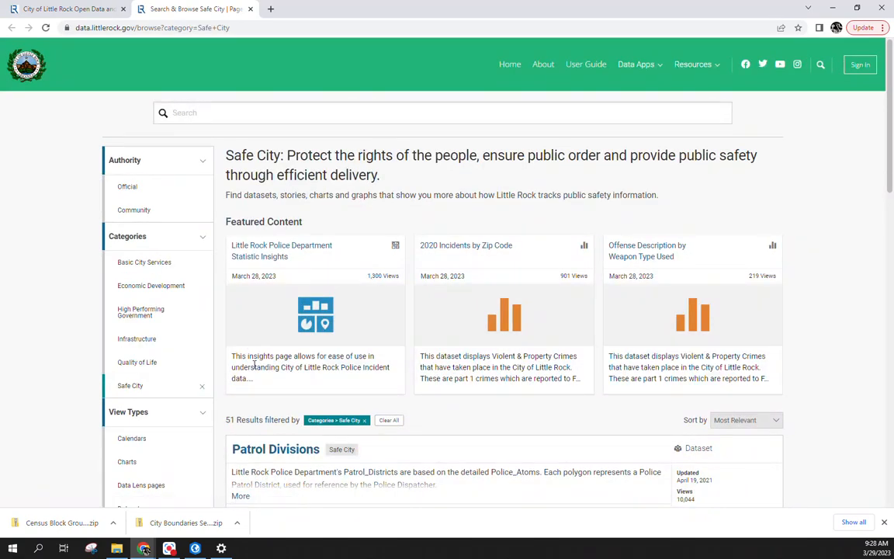
{"action": "scroll", "coordinate": [249, 344], "scroll_direction": "down", "scroll_amount": 2}
{"action": "left_click", "coordinate": [323, 392]}
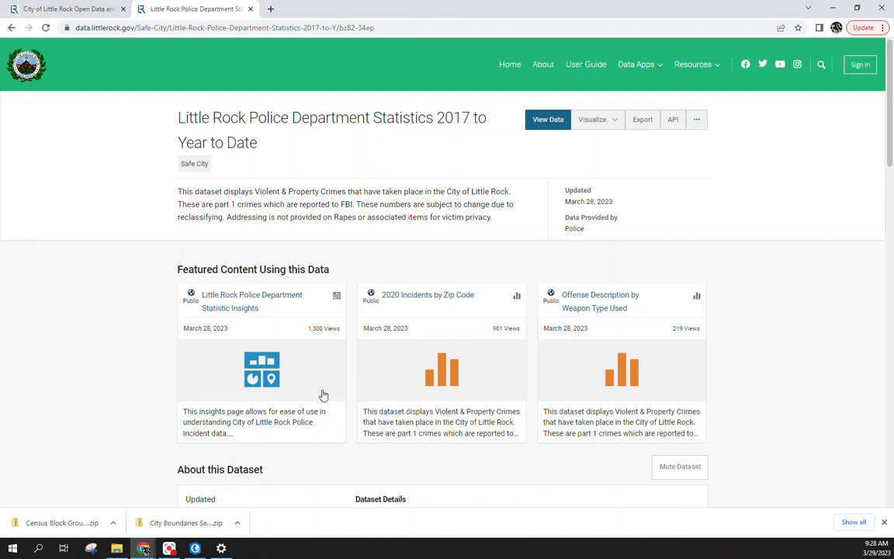
Step: Save the crime data as CSV for Excel named LRPD_Crime, open it, then minimize Excel
{"action": "left_click", "coordinate": [642, 120]}
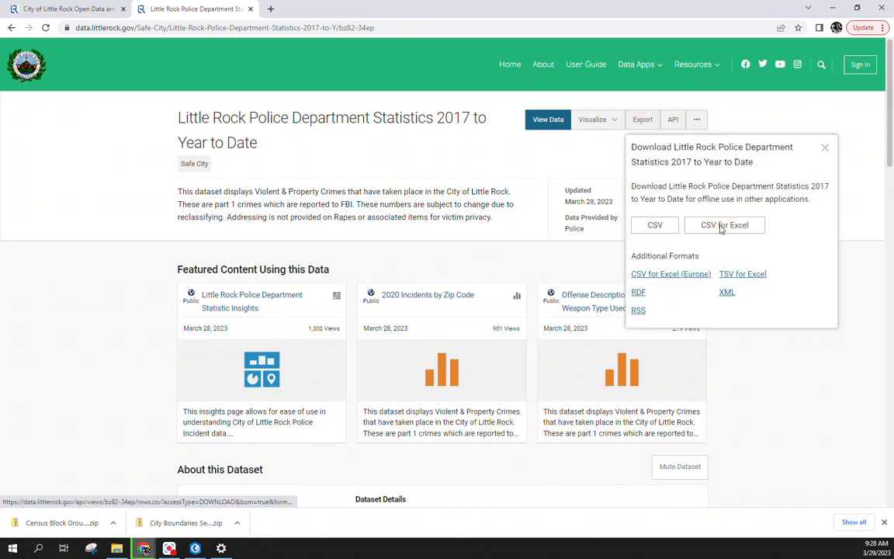
{"action": "left_click", "coordinate": [695, 225]}
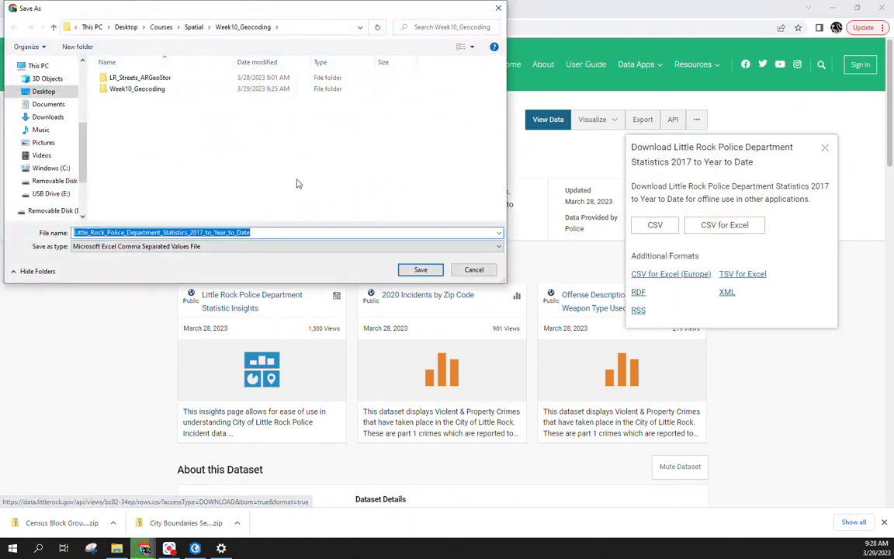
{"action": "type", "text": "LRPC_Cr"}
{"action": "key", "text": "BackSpace"}
{"action": "key", "text": "BackSpace"}
{"action": "key", "text": "BackSpace"}
{"action": "key", "text": "BackSpace"}
{"action": "type", "text": "D_"}
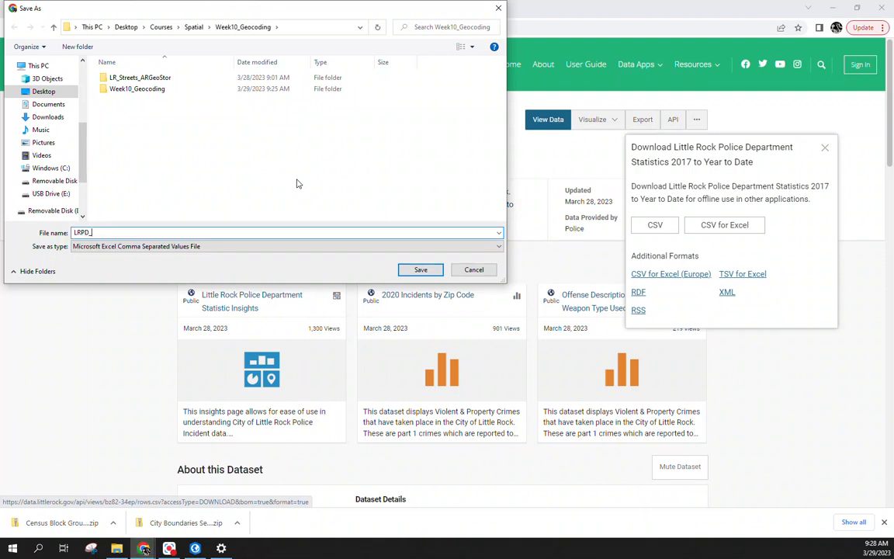
{"action": "type", "text": "Crime"}
{"action": "key", "text": "Return"}
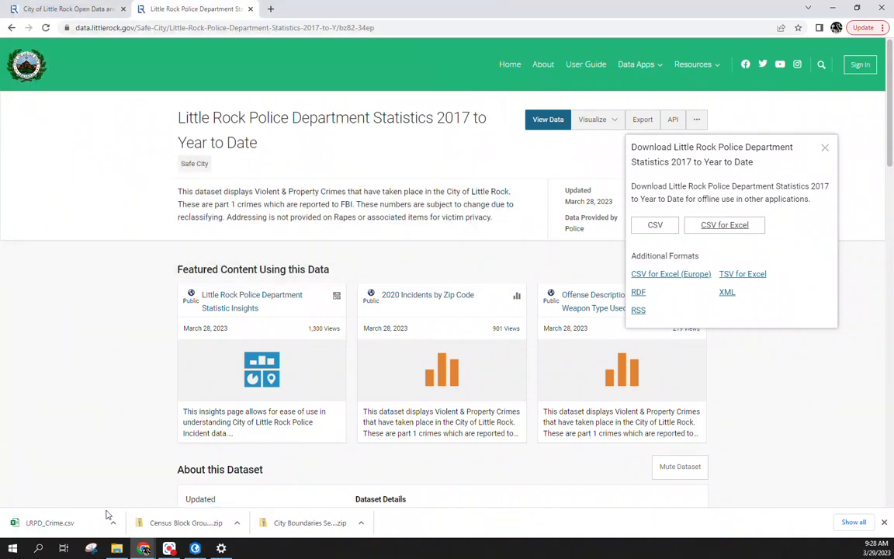
{"action": "left_click", "coordinate": [68, 523]}
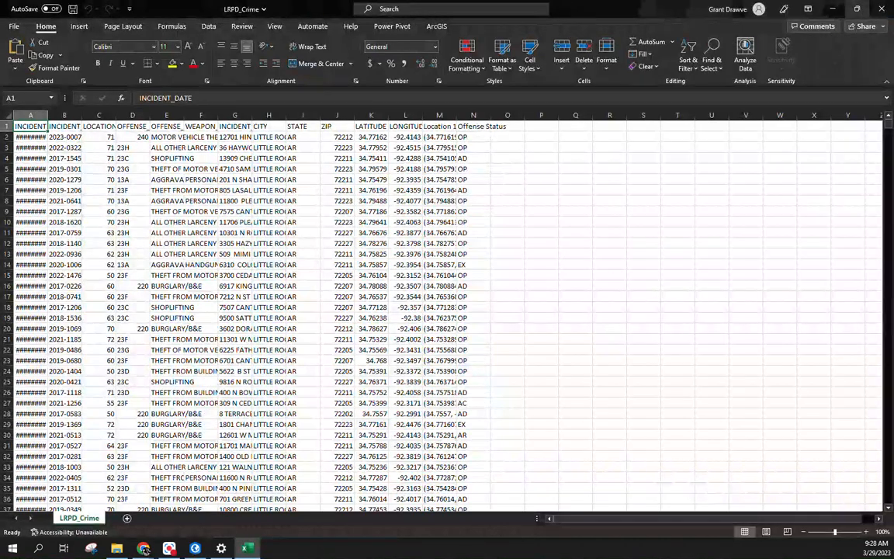
{"action": "left_click", "coordinate": [834, 9]}
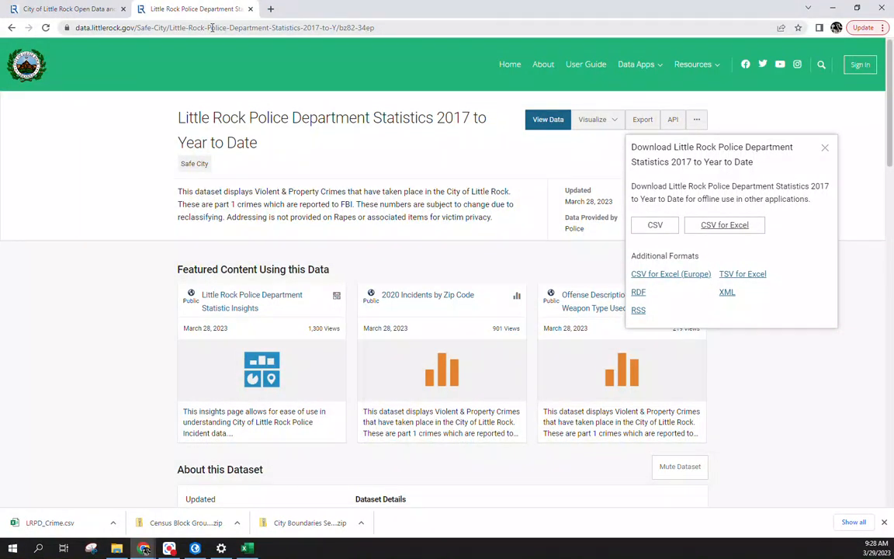
Step: Go to Social Explorer's Tables and begin a report on ACS 2017–2021 (5-Year Estimates)
{"action": "left_click", "coordinate": [238, 27]}
{"action": "type", "text": "soci"}
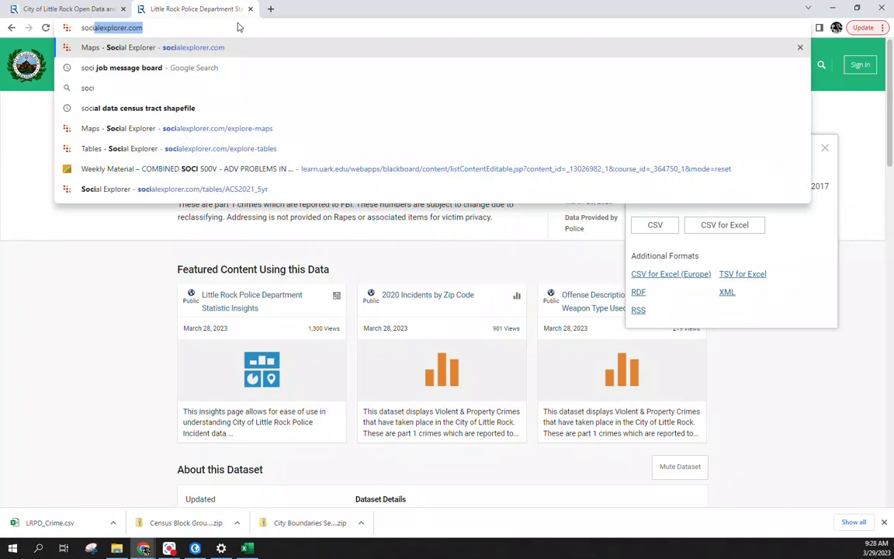
{"action": "key", "text": "Return"}
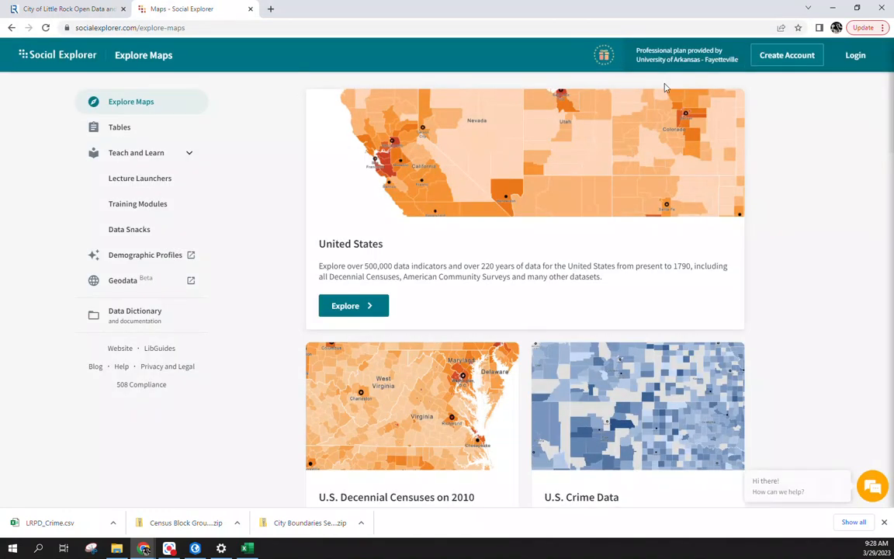
{"action": "left_click", "coordinate": [106, 134]}
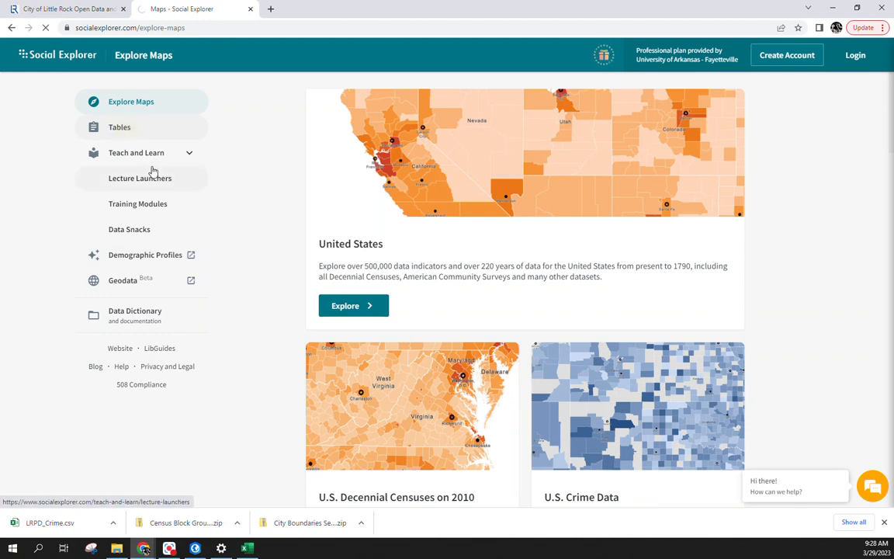
{"action": "scroll", "coordinate": [349, 210], "scroll_direction": "down", "scroll_amount": 3}
{"action": "scroll", "coordinate": [419, 228], "scroll_direction": "up", "scroll_amount": 3}
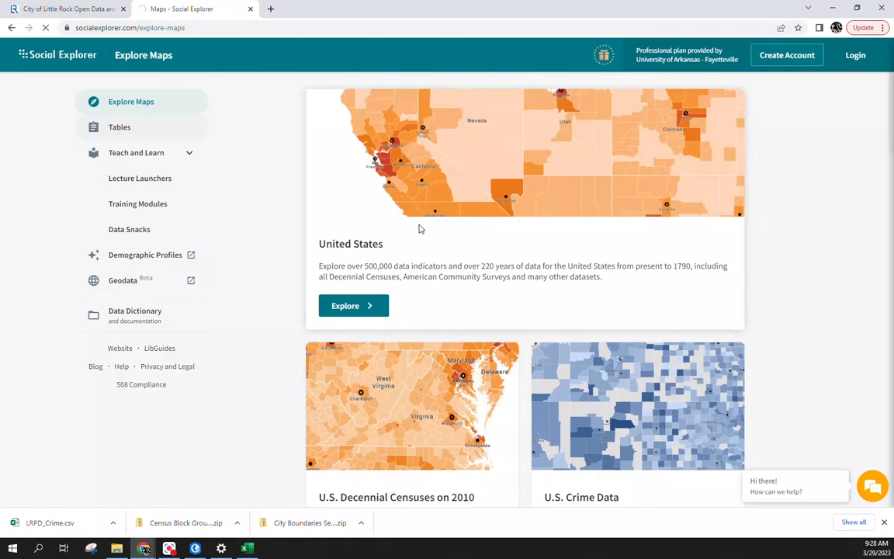
{"action": "left_click", "coordinate": [131, 129]}
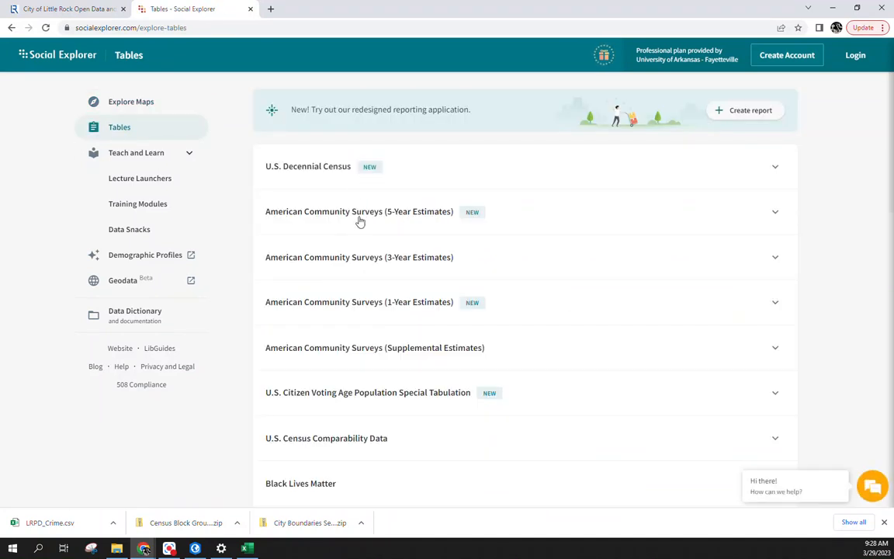
{"action": "left_click", "coordinate": [339, 217]}
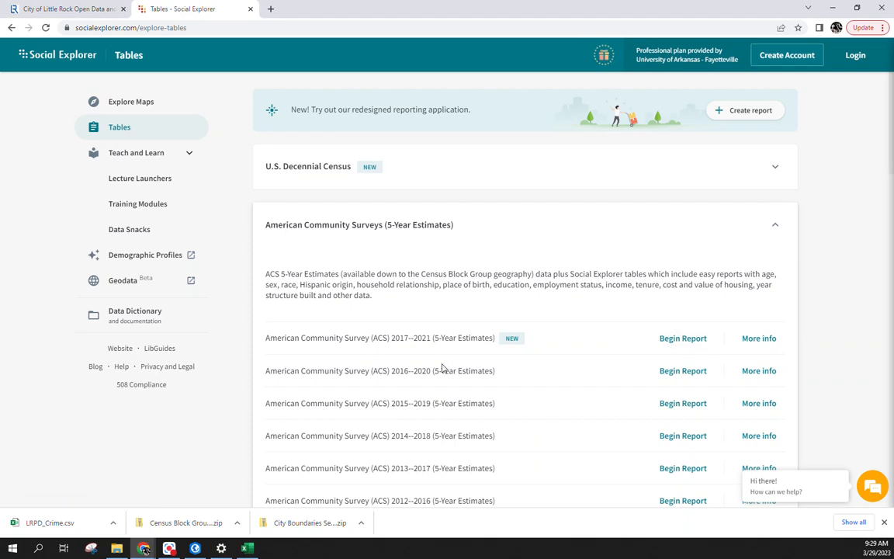
{"action": "left_click", "coordinate": [682, 342]}
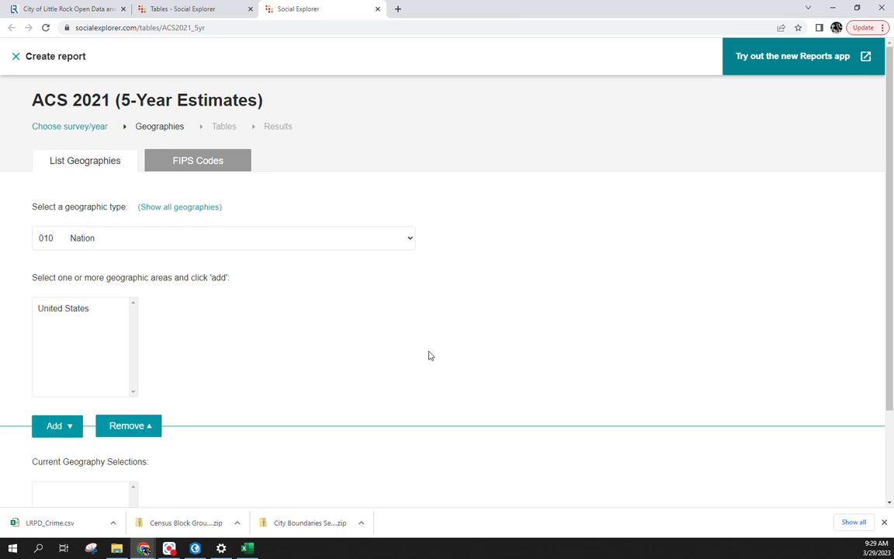
Step: Add all Pulaski County, Arkansas block groups (150 Block Group) as the report geography
{"action": "scroll", "coordinate": [494, 283], "scroll_direction": "down", "scroll_amount": 2}
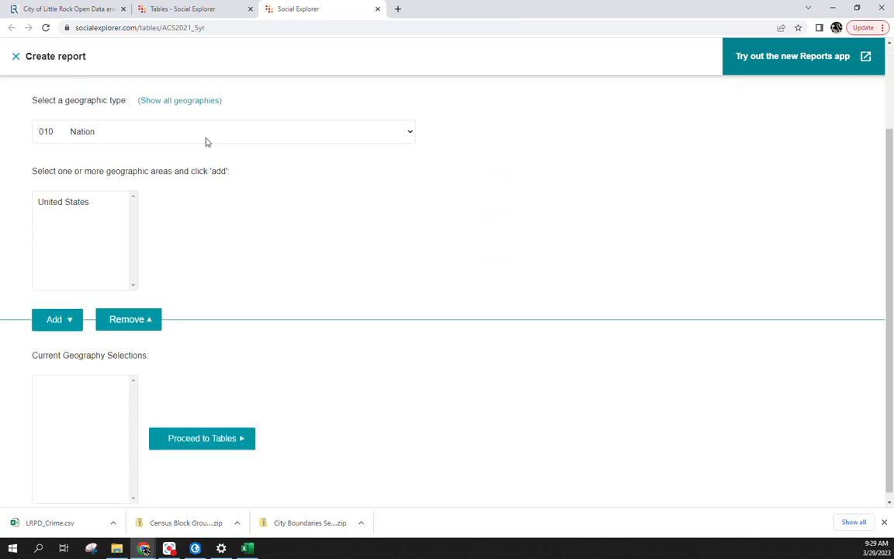
{"action": "left_click", "coordinate": [207, 141]}
{"action": "left_click", "coordinate": [205, 249]}
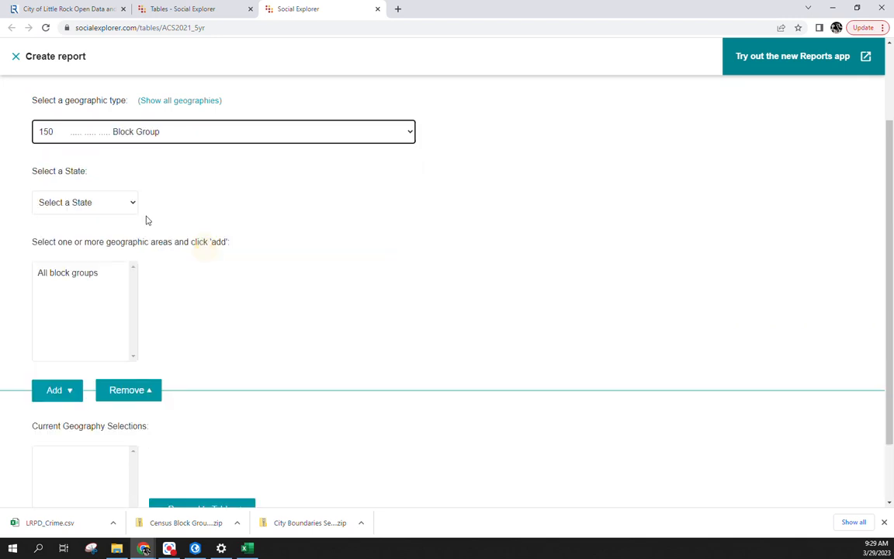
{"action": "left_click", "coordinate": [92, 203]}
{"action": "left_click", "coordinate": [83, 262]}
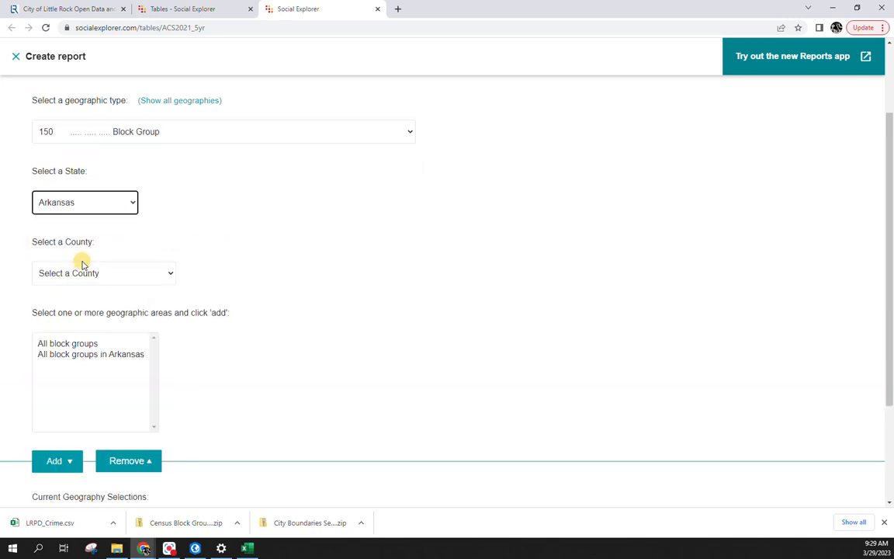
{"action": "left_click", "coordinate": [90, 272]}
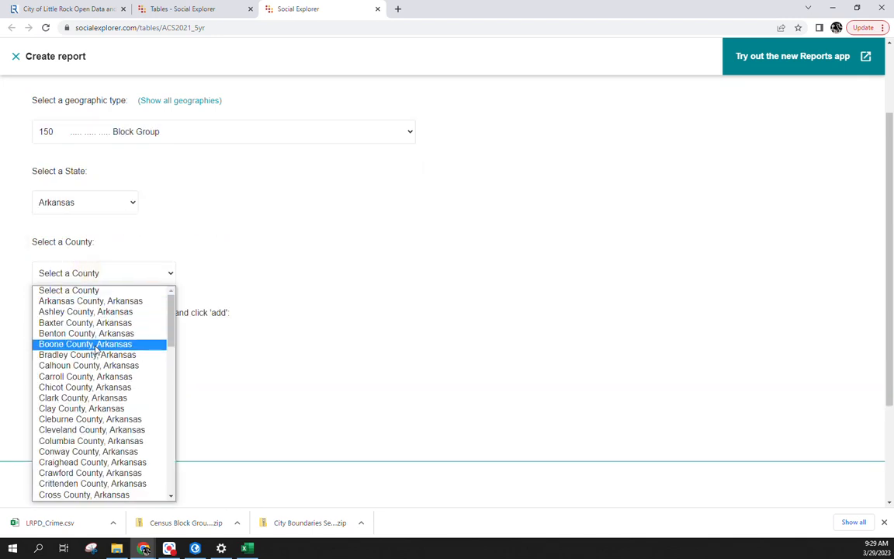
{"action": "scroll", "coordinate": [93, 353], "scroll_direction": "down", "scroll_amount": 10}
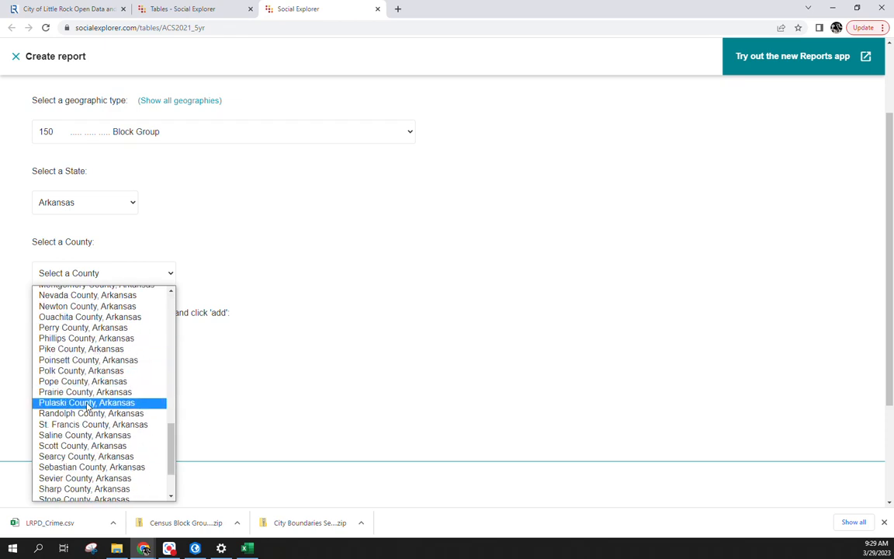
{"action": "left_click", "coordinate": [86, 403]}
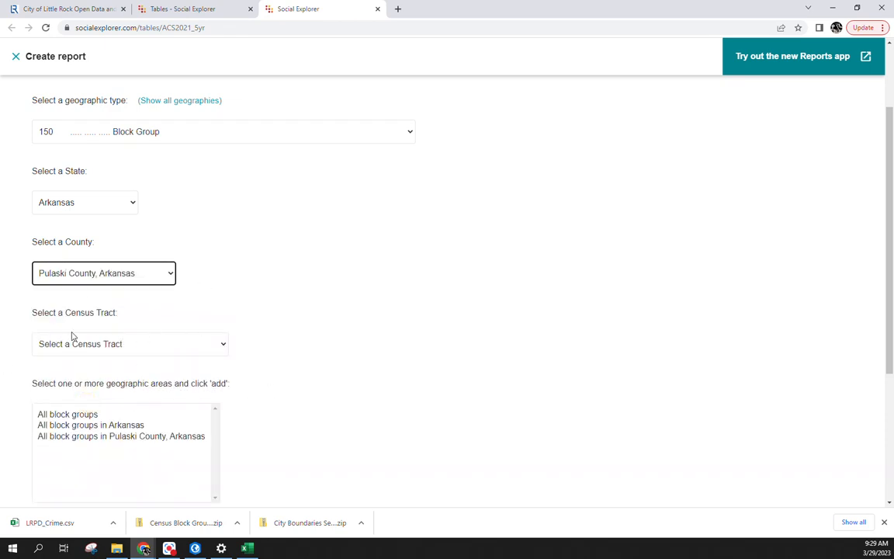
{"action": "left_click", "coordinate": [108, 436]}
{"action": "scroll", "coordinate": [347, 403], "scroll_direction": "down", "scroll_amount": 3}
{"action": "left_click", "coordinate": [50, 379]}
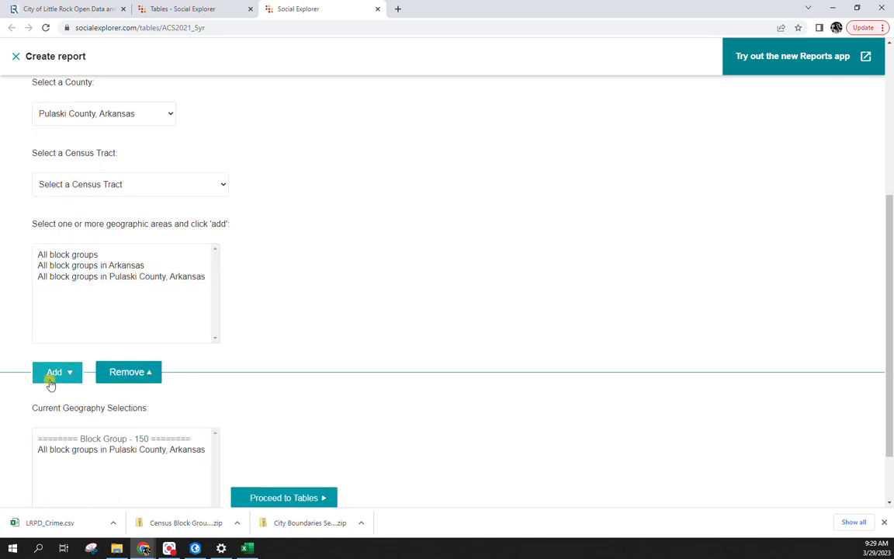
{"action": "scroll", "coordinate": [319, 385], "scroll_direction": "down", "scroll_amount": 2}
Step: Add the A00001 Total Population table and show the results
{"action": "left_click", "coordinate": [292, 423]}
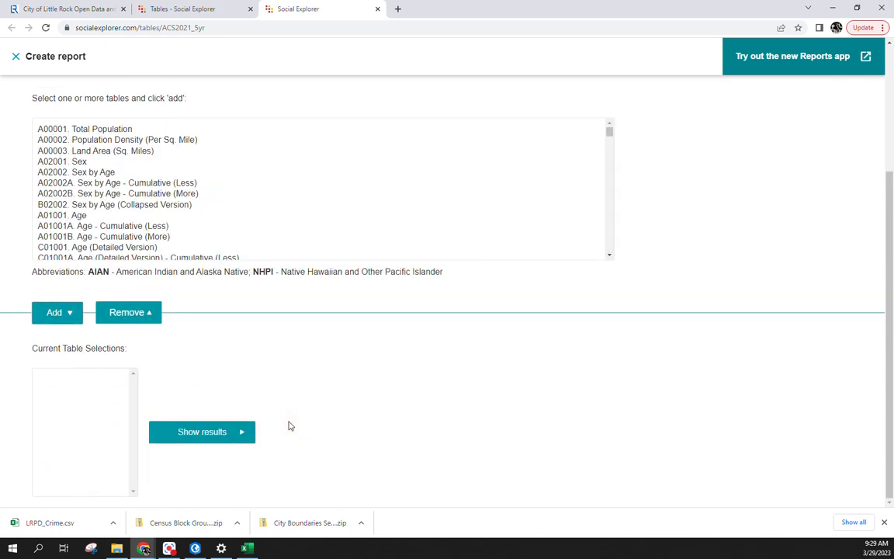
{"action": "left_click", "coordinate": [68, 132]}
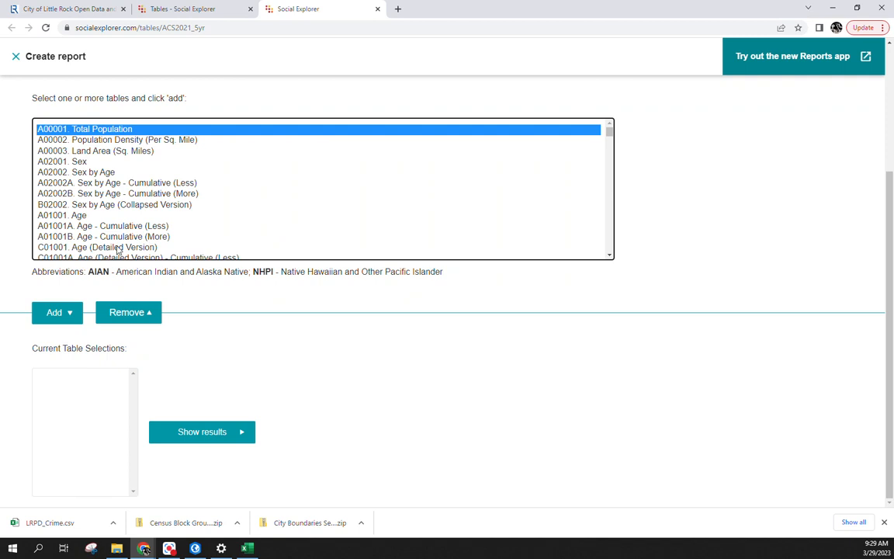
{"action": "left_click", "coordinate": [66, 313]}
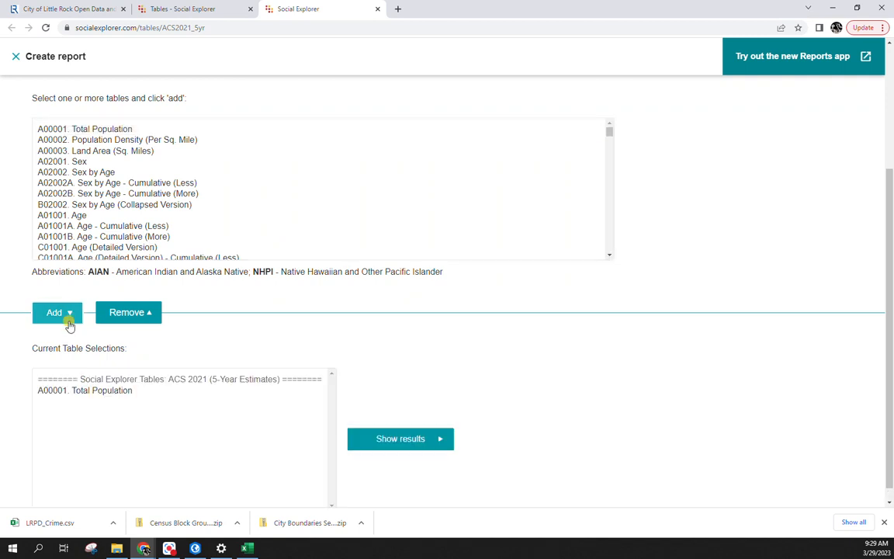
{"action": "left_click", "coordinate": [386, 446]}
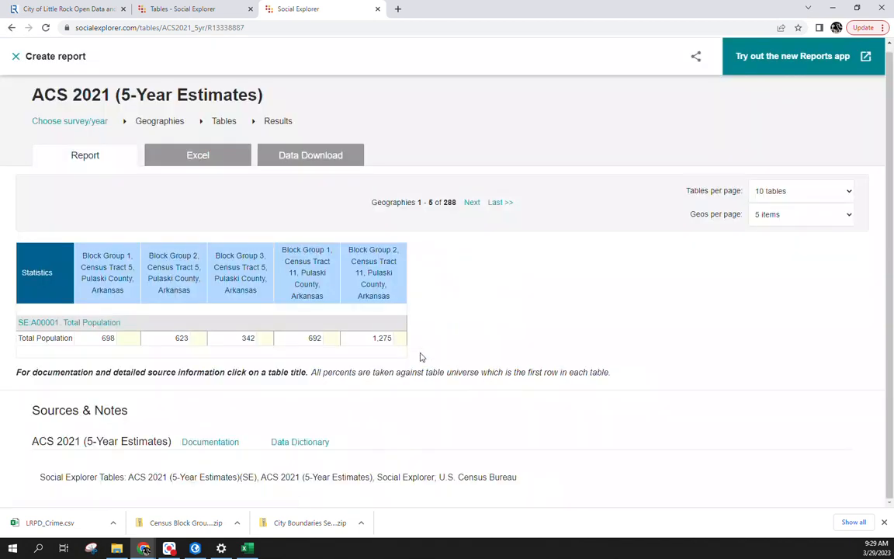
Step: Save the block group data as CSV with column labels as LR_TotalPop and open it
{"action": "left_click", "coordinate": [307, 165]}
{"action": "left_click", "coordinate": [96, 281]}
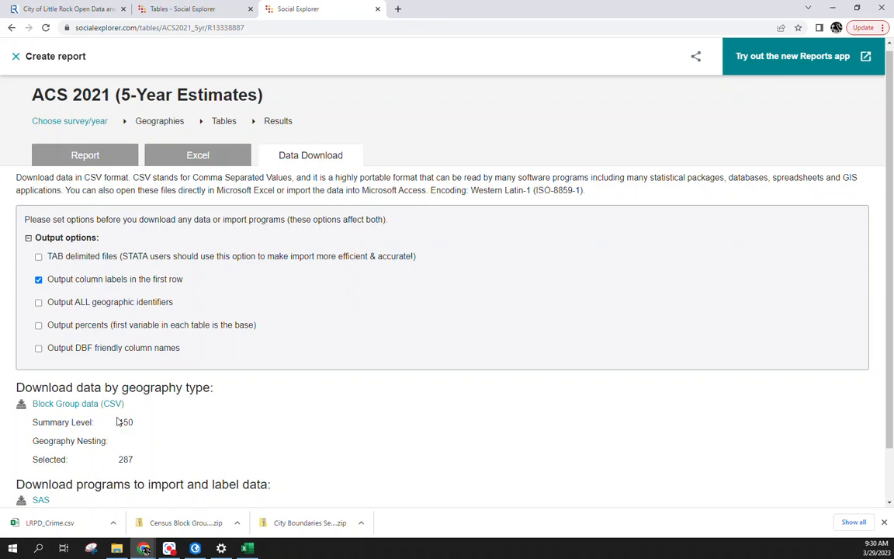
{"action": "left_click", "coordinate": [72, 406]}
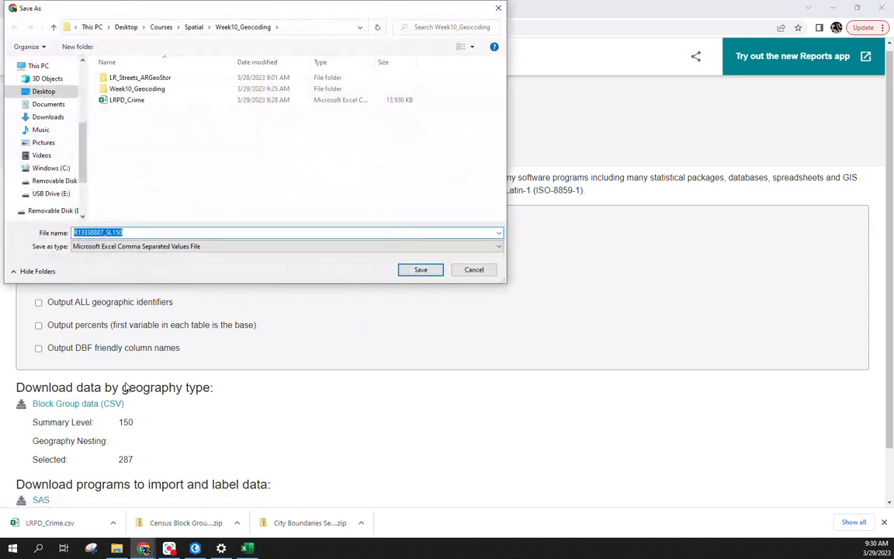
{"action": "type", "text": "L"}
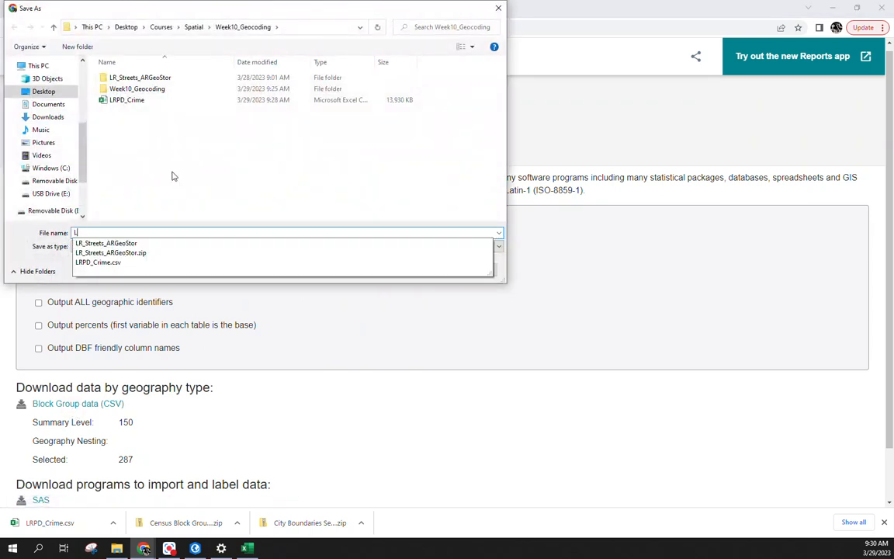
{"action": "type", "text": "R_TotalP"}
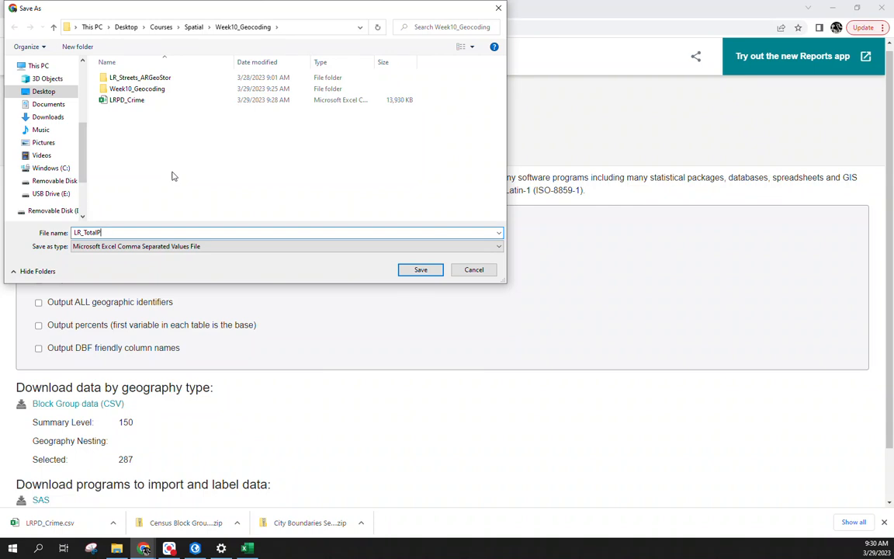
{"action": "type", "text": "op"}
{"action": "key", "text": "Return"}
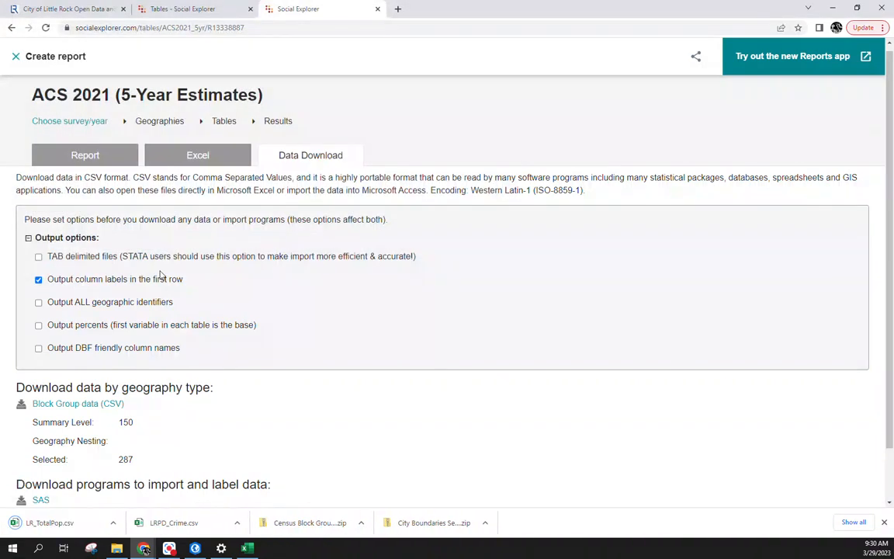
{"action": "left_click", "coordinate": [70, 522]}
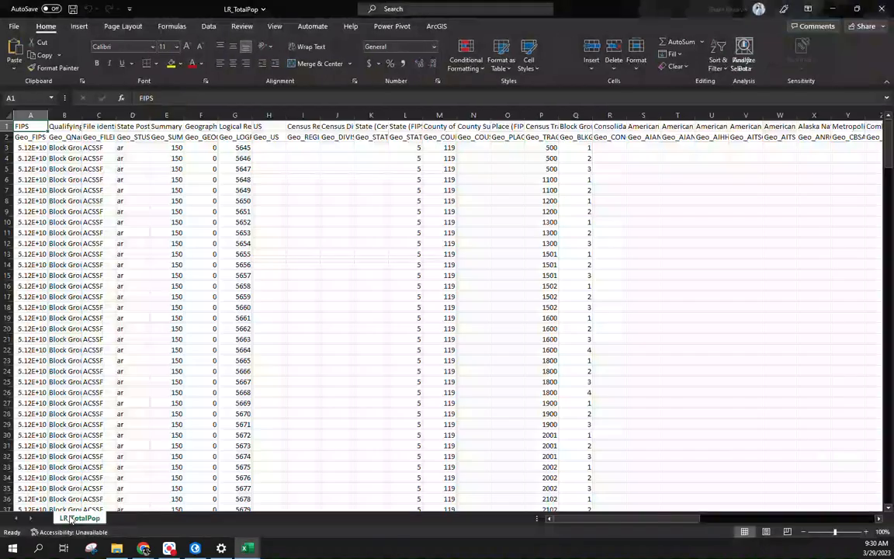
Step: Minimize the LR_TotalPop and LRPD_Crime Excel windows
{"action": "left_click", "coordinate": [831, 8]}
{"action": "left_click", "coordinate": [830, 8]}
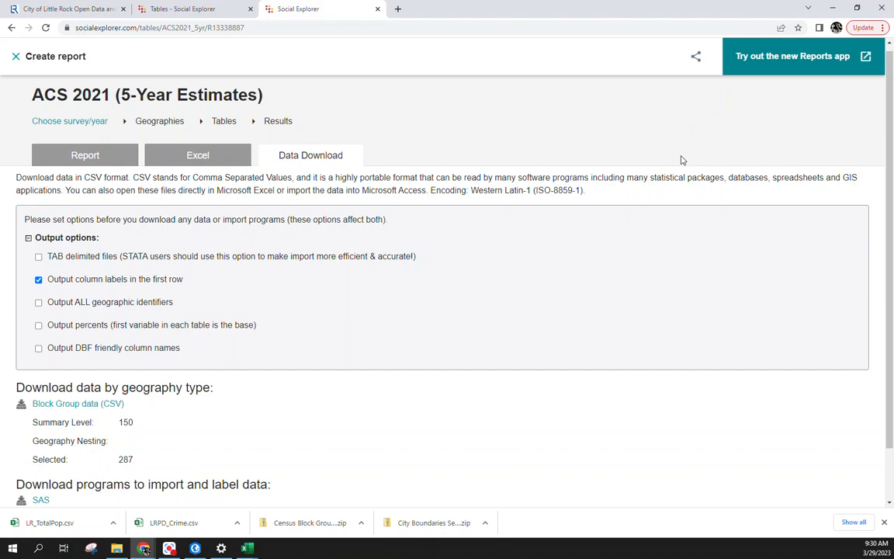
{"action": "left_click", "coordinate": [399, 27]}
Step: Find the Arkansas GIS Office through a Google search and open its website
{"action": "type", "text": "go"}
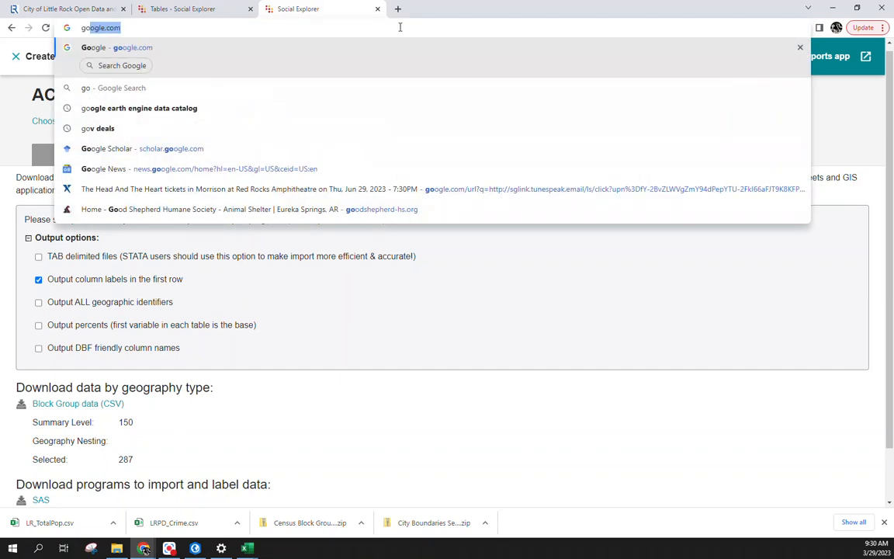
{"action": "key", "text": "Return"}
{"action": "type", "text": "arkan"}
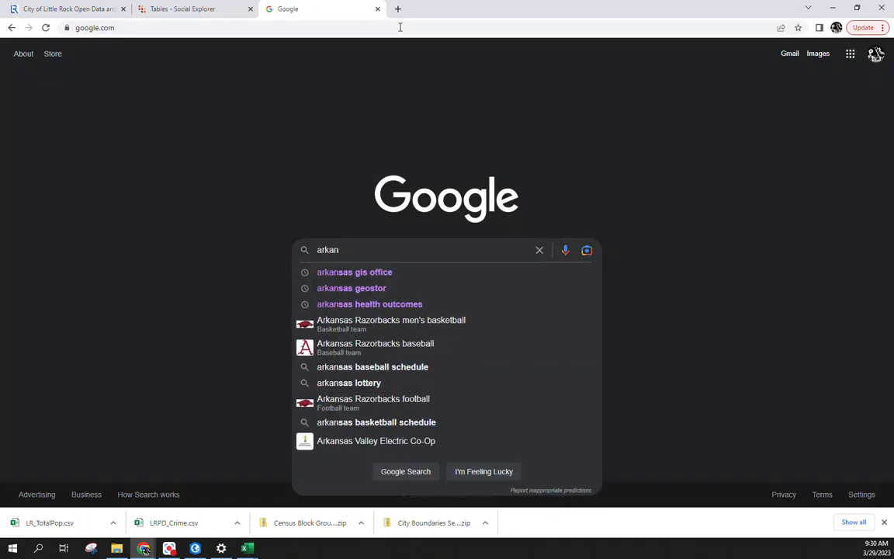
{"action": "key", "text": "Down"}
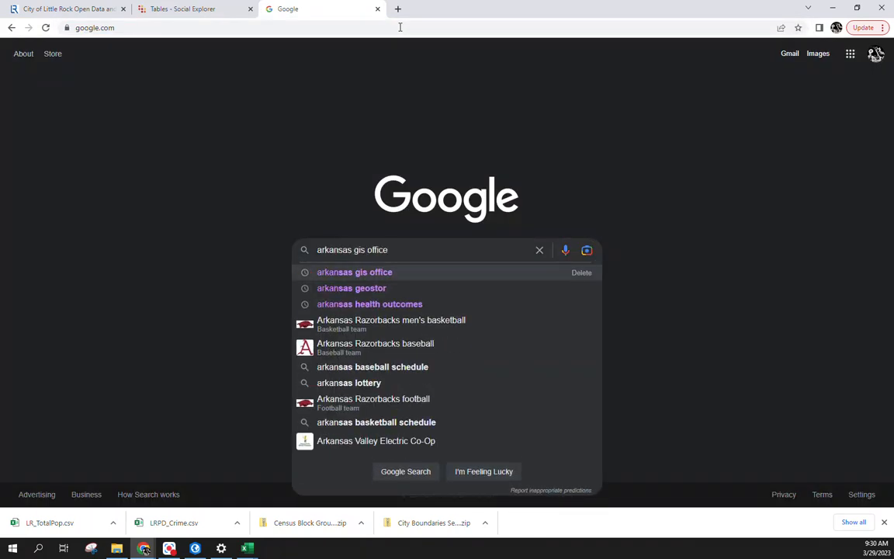
{"action": "key", "text": "Return"}
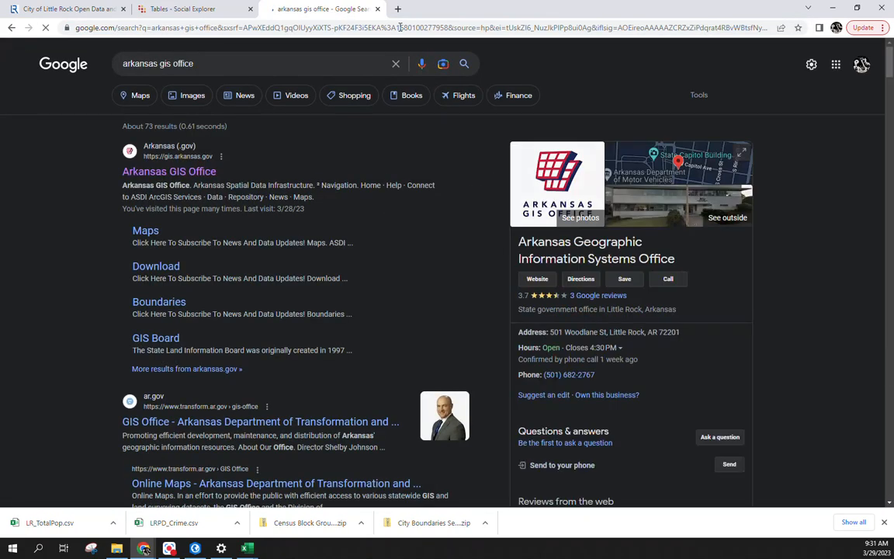
{"action": "right_click", "coordinate": [187, 176]}
{"action": "left_click", "coordinate": [150, 177]}
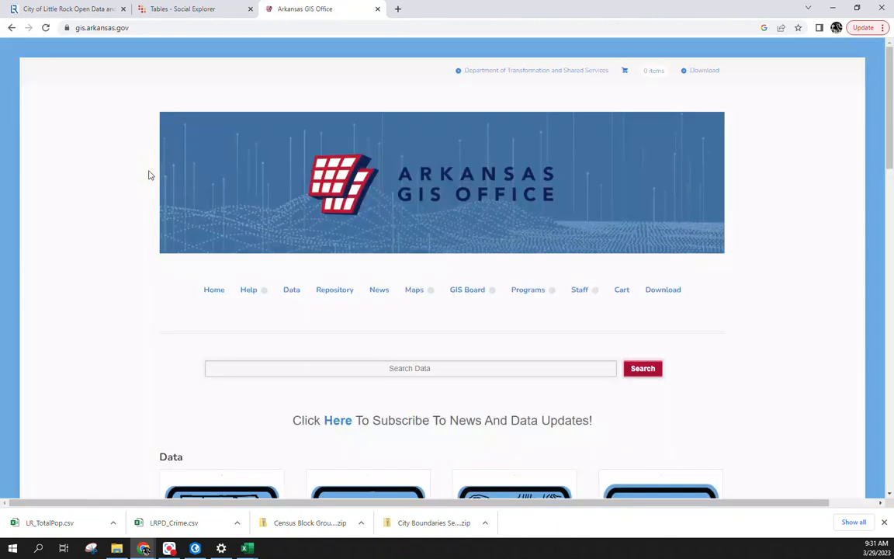
Step: Search the site's data for 'centerline', then refine the search to 'road centerline'
{"action": "scroll", "coordinate": [315, 347], "scroll_direction": "down", "scroll_amount": 2}
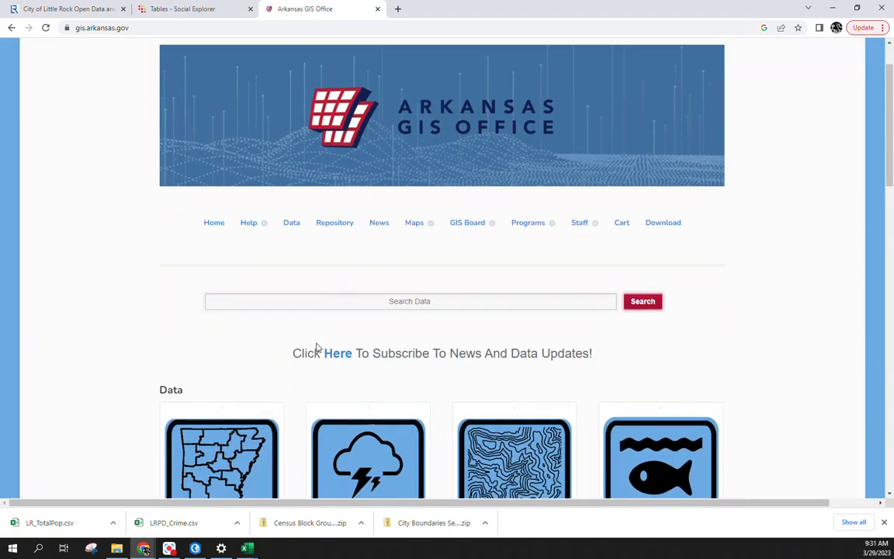
{"action": "left_click", "coordinate": [332, 261]}
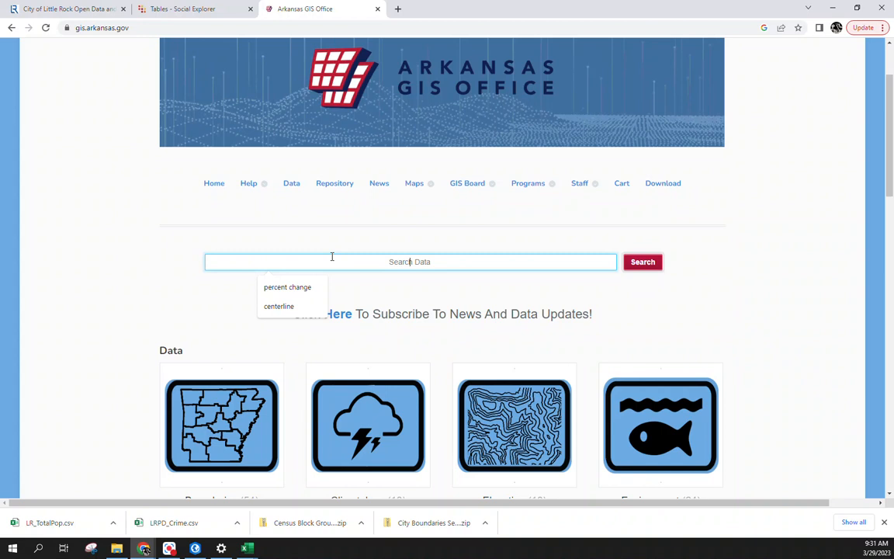
{"action": "type", "text": "cete"}
{"action": "key", "text": "BackSpace"}
{"action": "type", "text": "nterline"}
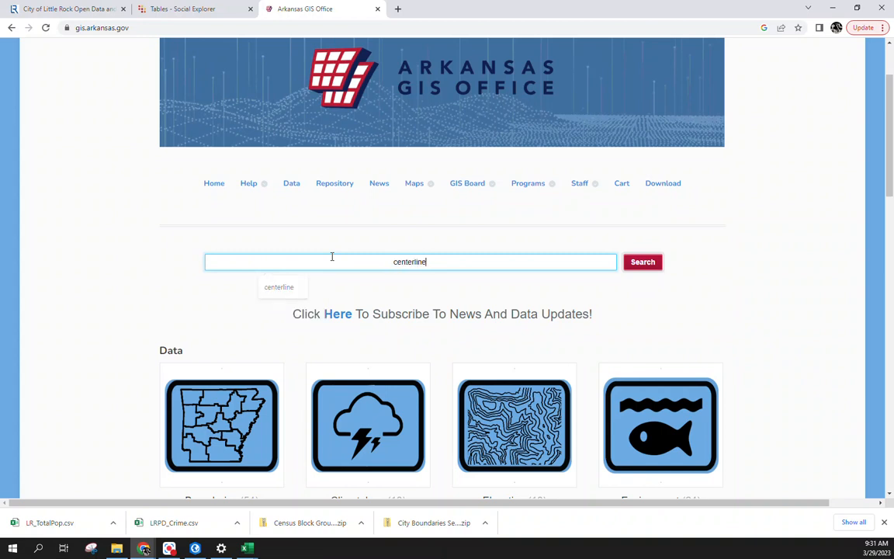
{"action": "key", "text": "Return"}
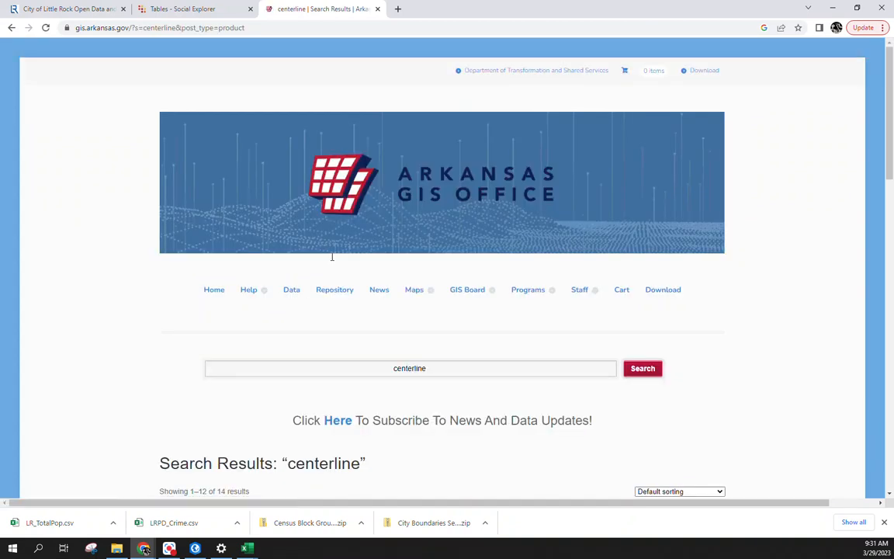
{"action": "scroll", "coordinate": [333, 259], "scroll_direction": "down", "scroll_amount": 3}
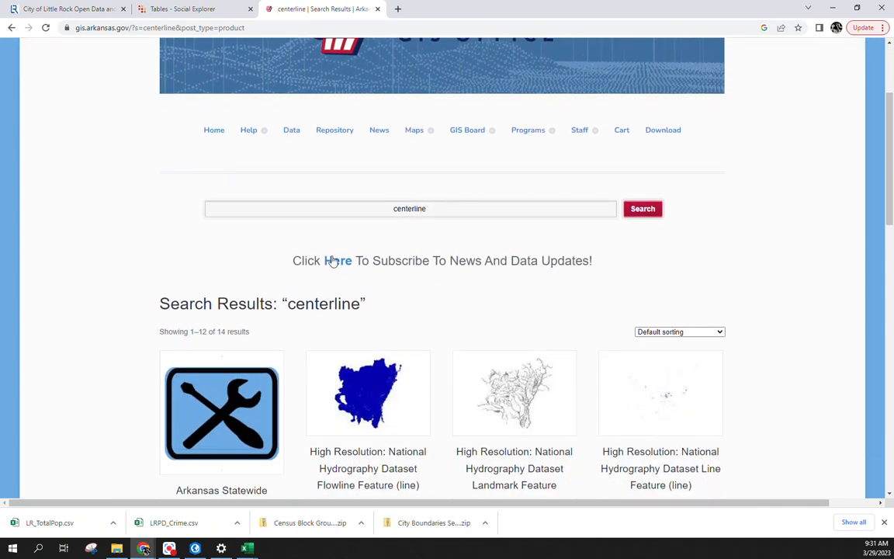
{"action": "left_click", "coordinate": [471, 162]}
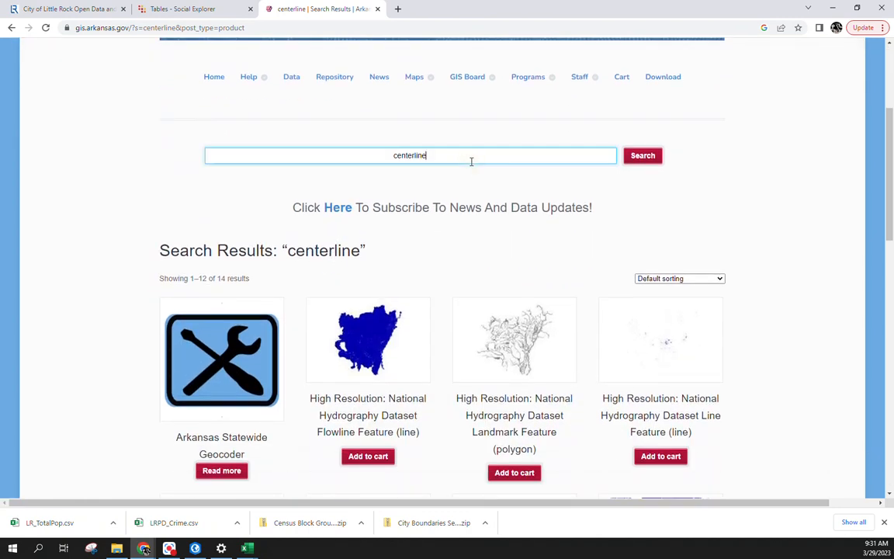
{"action": "key", "text": "BackSpace"}
{"action": "key", "text": "BackSpace"}
{"action": "key", "text": "BackSpace"}
{"action": "key", "text": "BackSpace"}
{"action": "key", "text": "BackSpace"}
{"action": "key", "text": "BackSpace"}
{"action": "key", "text": "BackSpace"}
{"action": "key", "text": "BackSpace"}
{"action": "key", "text": "BackSpace"}
{"action": "key", "text": "BackSpace"}
{"action": "type", "text": "road centerline"}
{"action": "key", "text": "Return"}
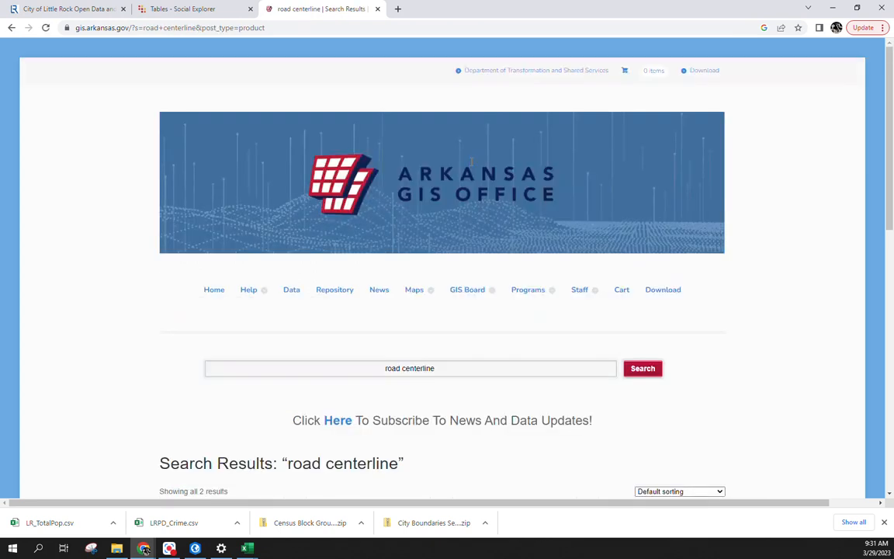
{"action": "scroll", "coordinate": [342, 209], "scroll_direction": "down", "scroll_amount": 4}
Step: Open the Road Centerline File, scroll through its metadata, and add it to the cart
{"action": "left_click", "coordinate": [320, 270]}
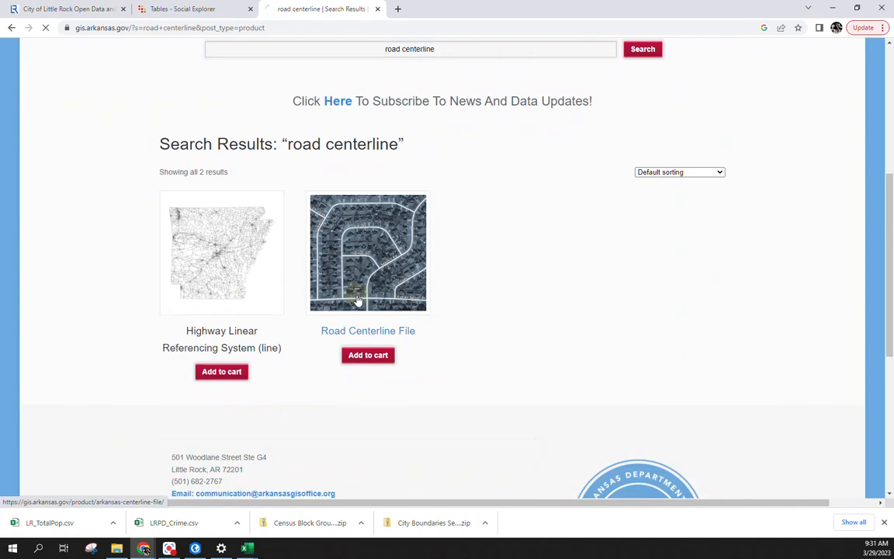
{"action": "scroll", "coordinate": [361, 310], "scroll_direction": "down", "scroll_amount": 4}
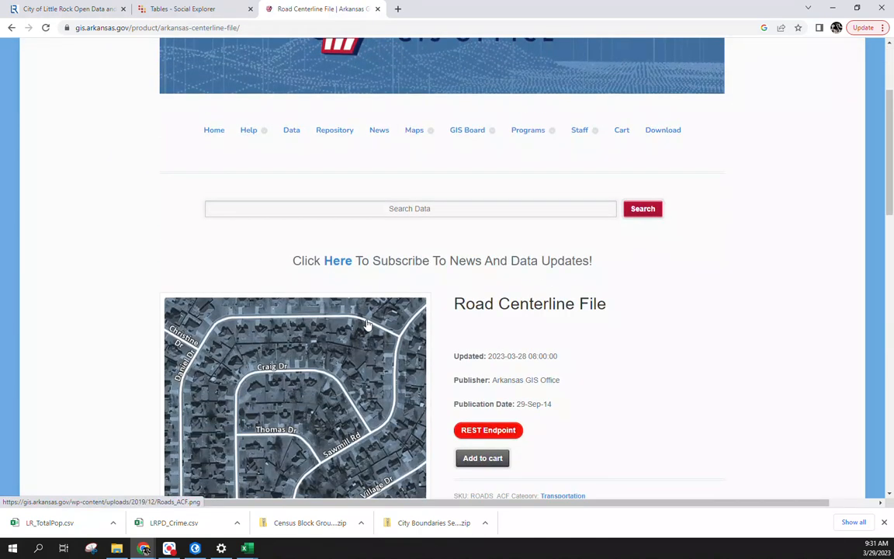
{"action": "scroll", "coordinate": [373, 324], "scroll_direction": "down", "scroll_amount": 3}
{"action": "left_click", "coordinate": [285, 215]}
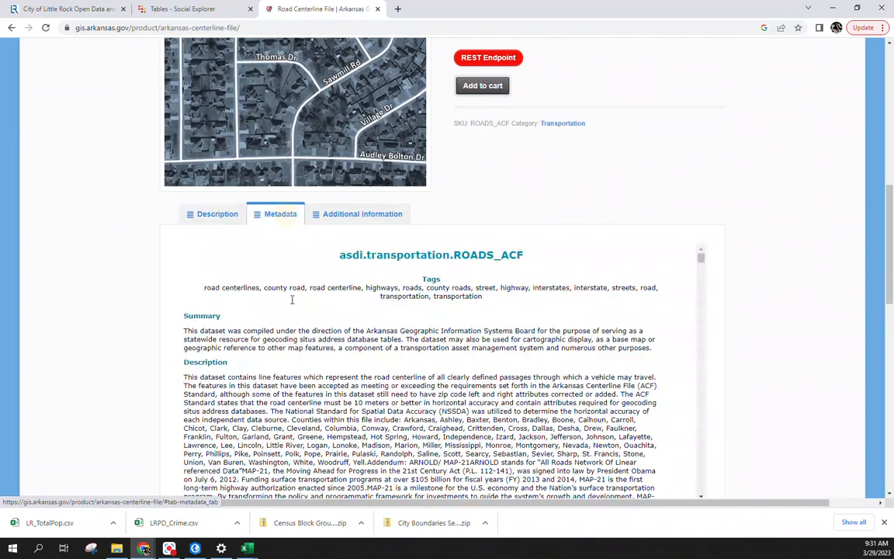
{"action": "scroll", "coordinate": [568, 370], "scroll_direction": "down", "scroll_amount": 10}
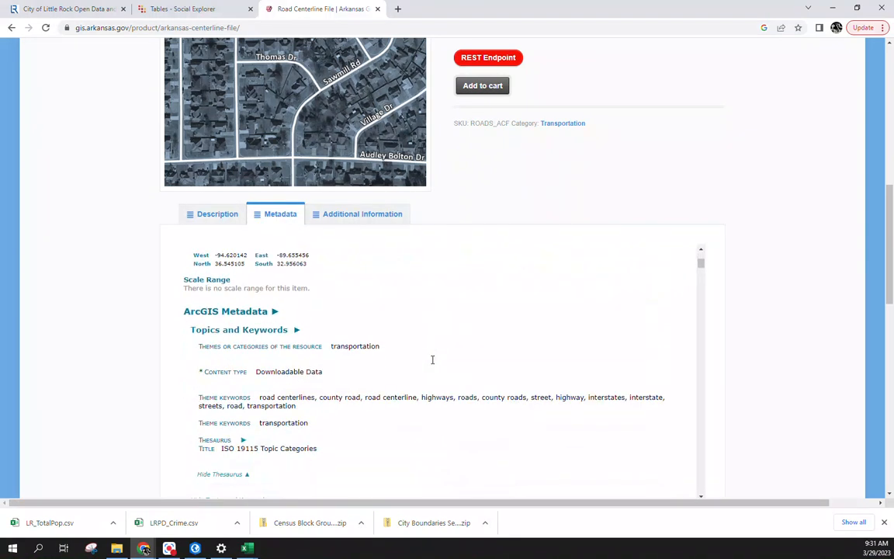
{"action": "scroll", "coordinate": [432, 359], "scroll_direction": "down", "scroll_amount": 3}
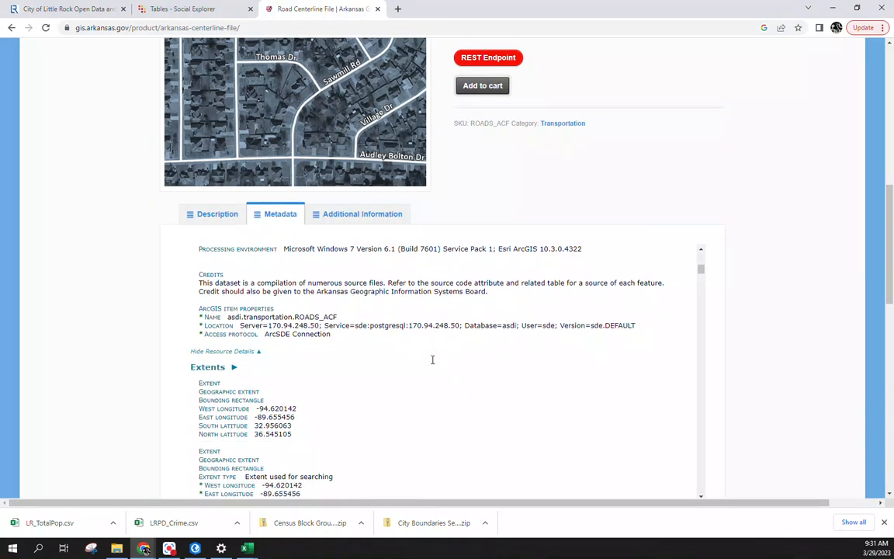
{"action": "scroll", "coordinate": [432, 359], "scroll_direction": "down", "scroll_amount": 5}
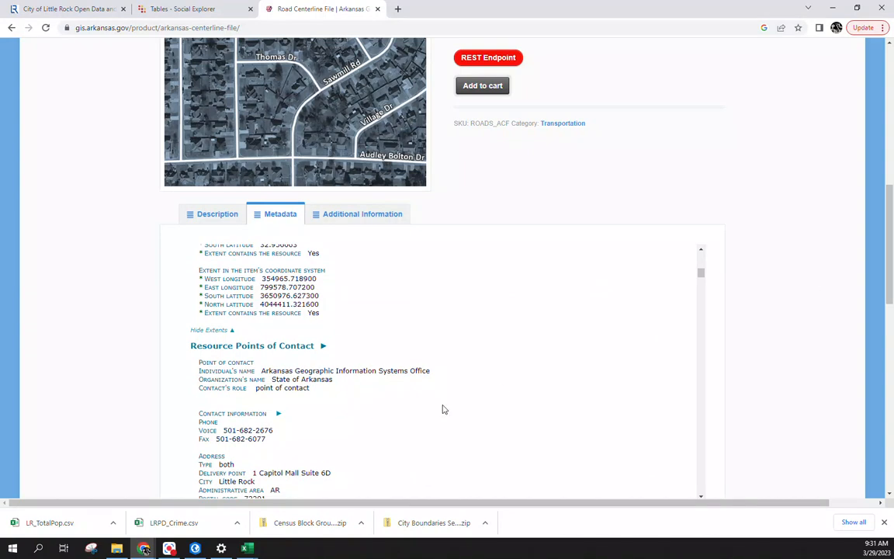
{"action": "scroll", "coordinate": [442, 409], "scroll_direction": "down", "scroll_amount": 2}
{"action": "scroll", "coordinate": [442, 409], "scroll_direction": "down", "scroll_amount": 5}
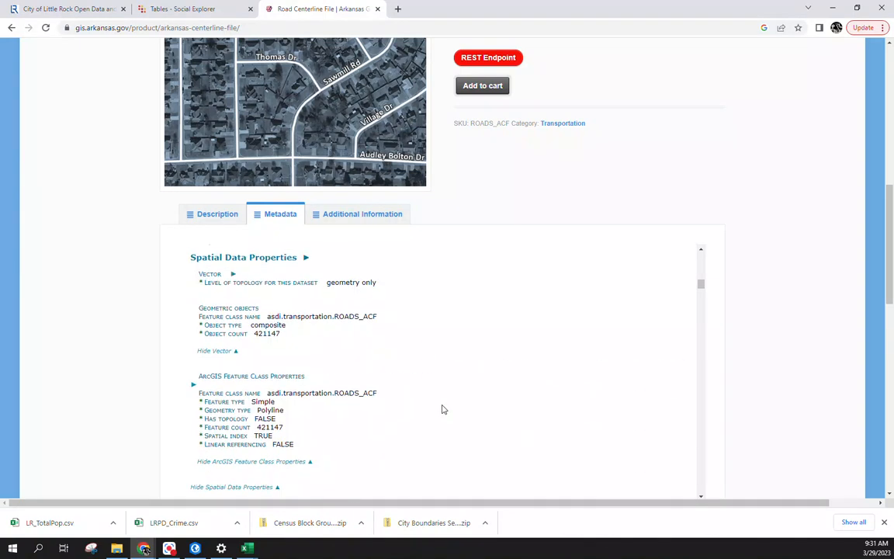
{"action": "scroll", "coordinate": [442, 409], "scroll_direction": "down", "scroll_amount": 8}
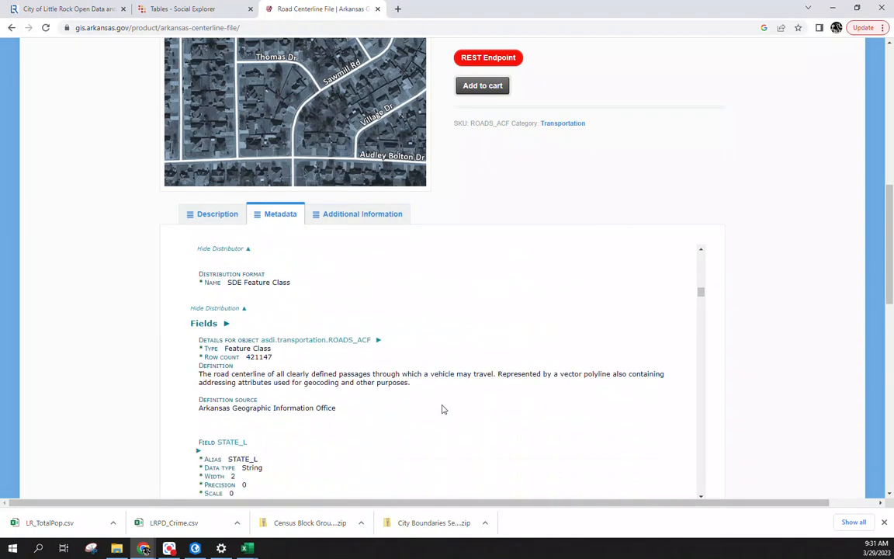
{"action": "left_click_drag", "start_coordinate": [700, 297], "coordinate": [693, 214]}
{"action": "scroll", "coordinate": [681, 201], "scroll_direction": "up", "scroll_amount": 4}
{"action": "left_click", "coordinate": [484, 298]}
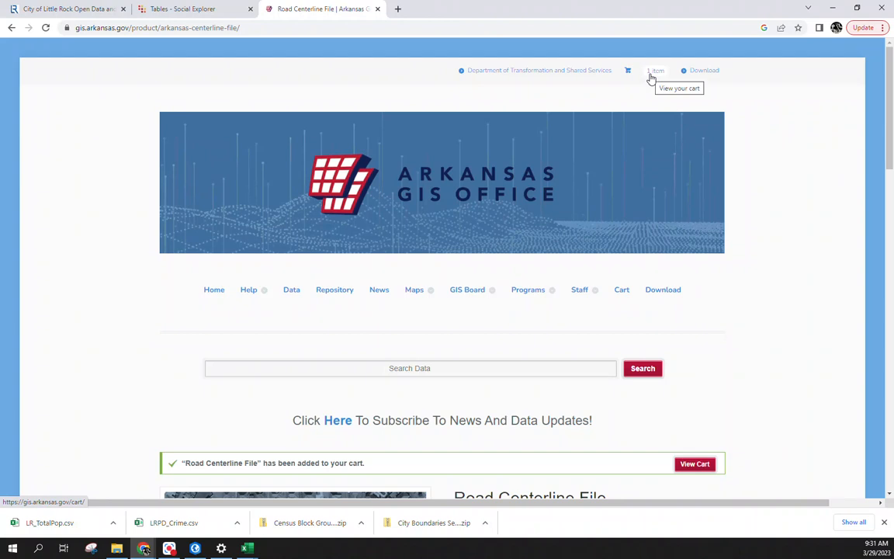
Step: Open the cart and proceed to the download checkout page
{"action": "left_click", "coordinate": [651, 80]}
{"action": "scroll", "coordinate": [397, 361], "scroll_direction": "down", "scroll_amount": 3}
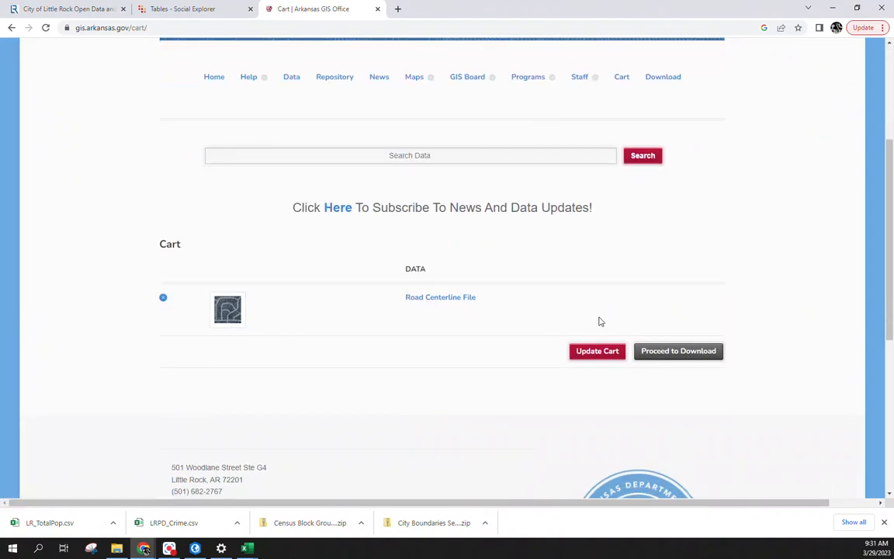
{"action": "left_click", "coordinate": [681, 353]}
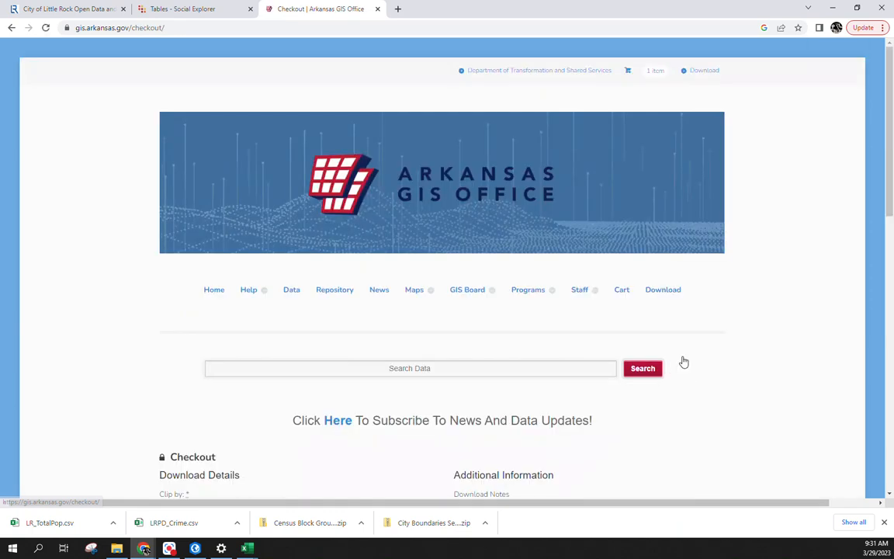
{"action": "scroll", "coordinate": [269, 350], "scroll_direction": "down", "scroll_amount": 2}
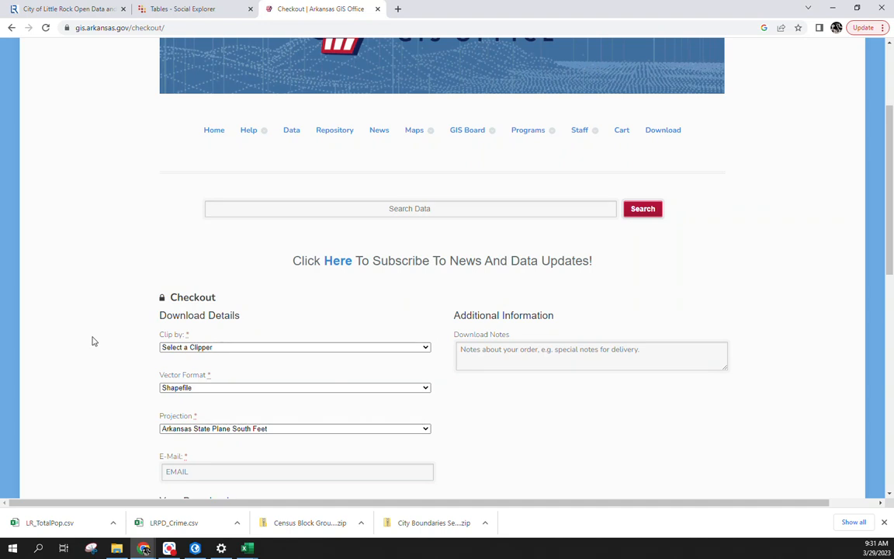
{"action": "scroll", "coordinate": [91, 342], "scroll_direction": "down", "scroll_amount": 1}
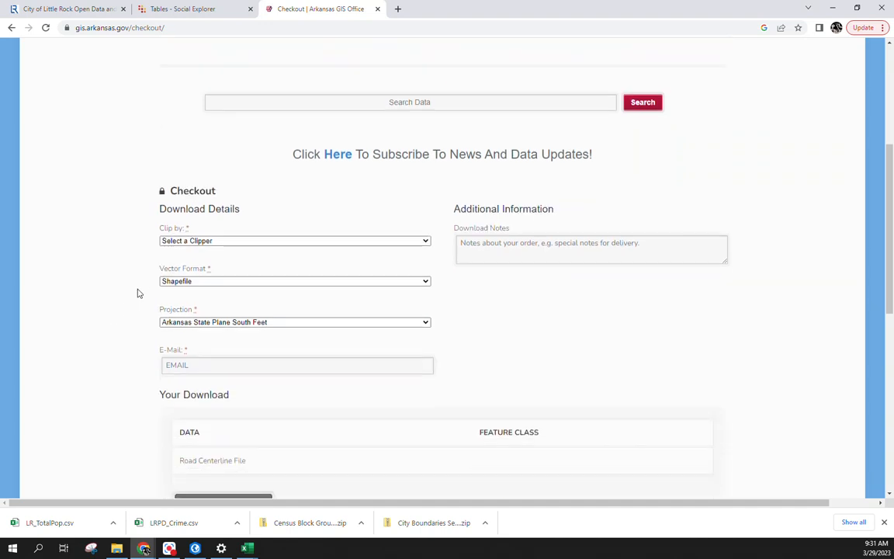
Step: Clip the roads download by City, choosing Little Rock, and open the projection choices
{"action": "left_click", "coordinate": [185, 242]}
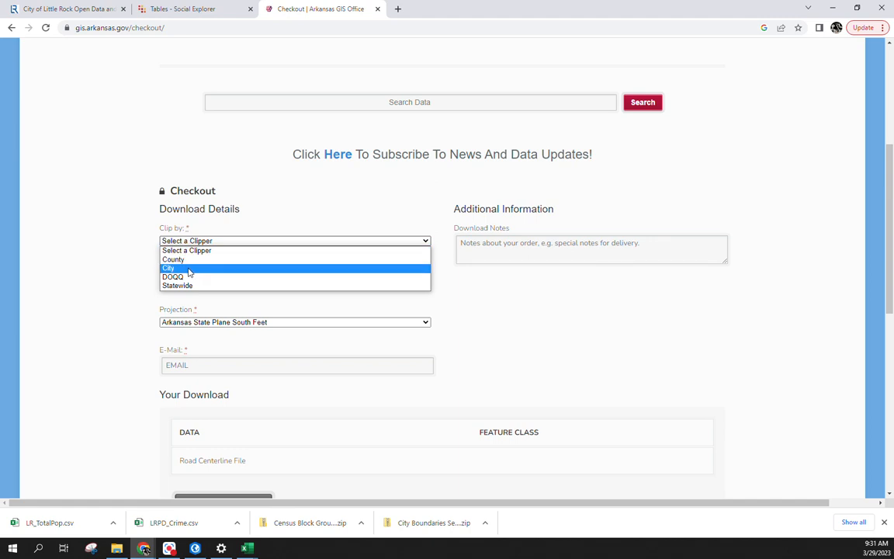
{"action": "left_click", "coordinate": [188, 269]}
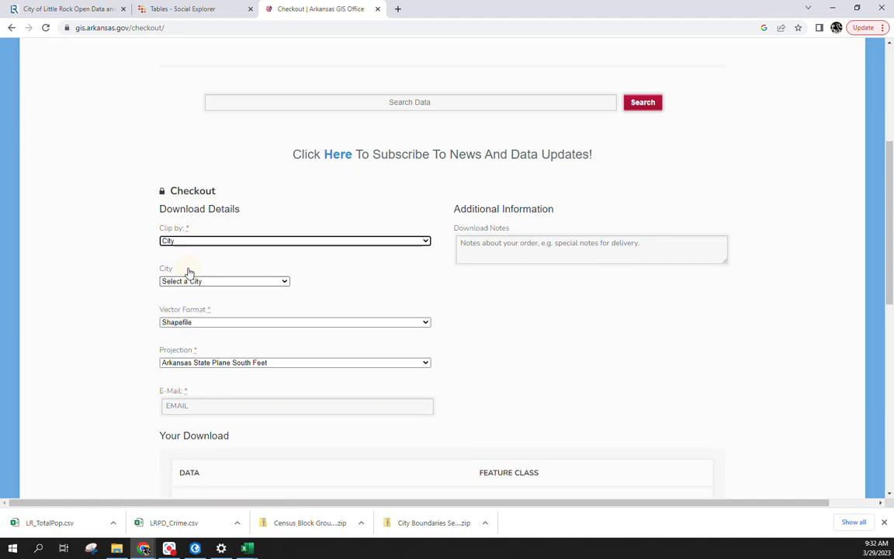
{"action": "left_click", "coordinate": [201, 284]}
{"action": "scroll", "coordinate": [224, 335], "scroll_direction": "down", "scroll_amount": 10}
{"action": "scroll", "coordinate": [222, 336], "scroll_direction": "down", "scroll_amount": 20}
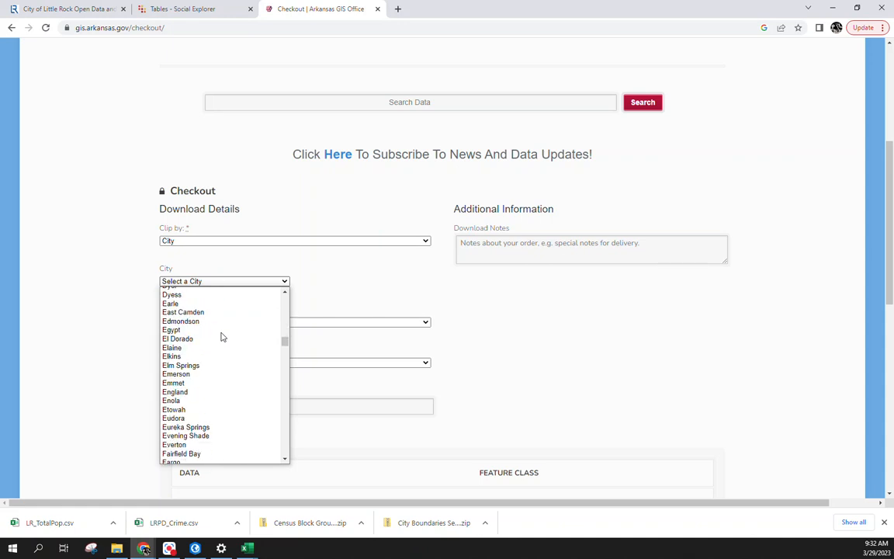
{"action": "scroll", "coordinate": [221, 333], "scroll_direction": "down", "scroll_amount": 20}
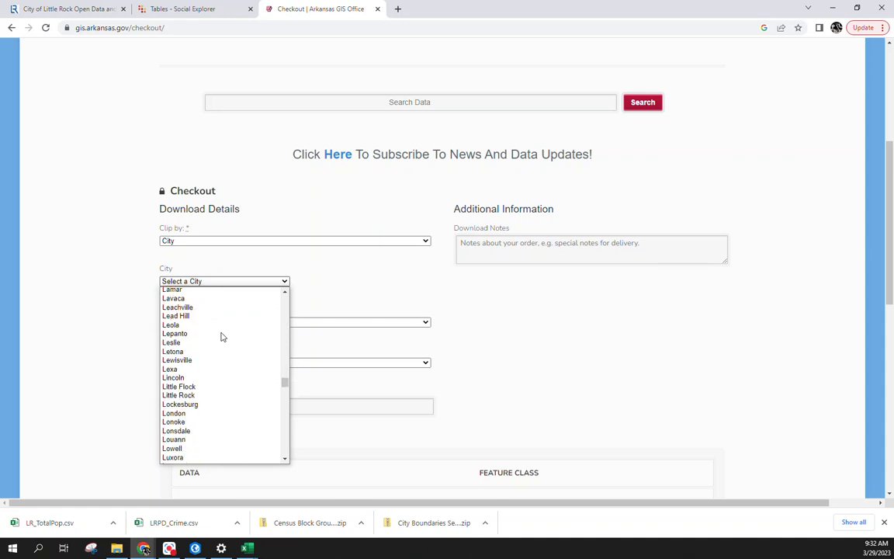
{"action": "scroll", "coordinate": [221, 330], "scroll_direction": "up", "scroll_amount": 4}
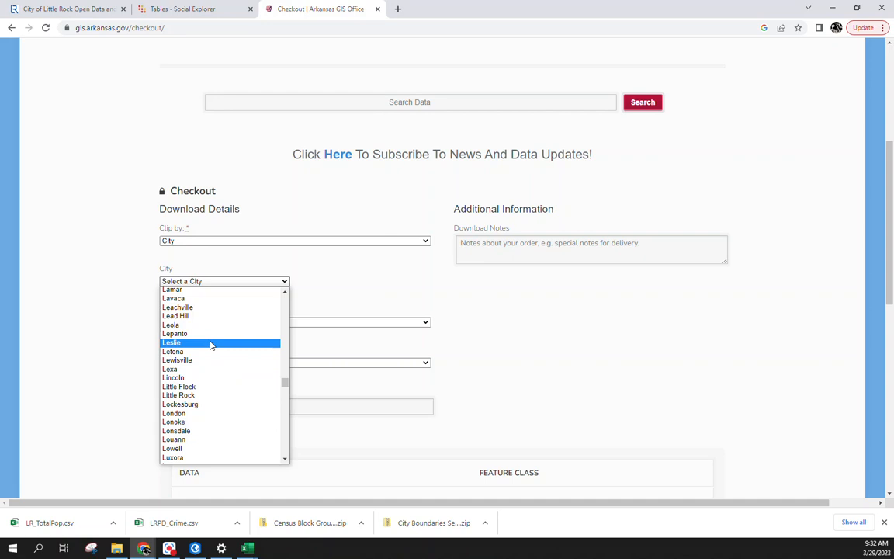
{"action": "left_click", "coordinate": [199, 395]}
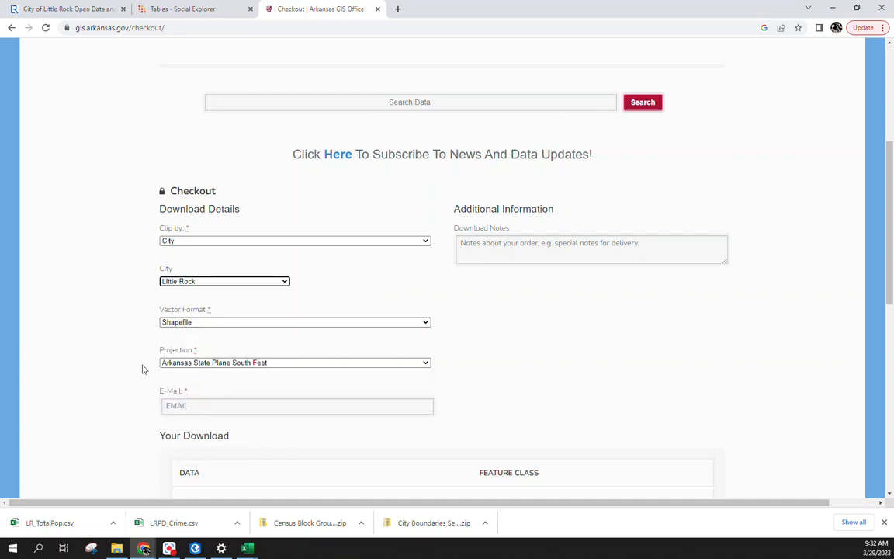
{"action": "left_click", "coordinate": [207, 361]}
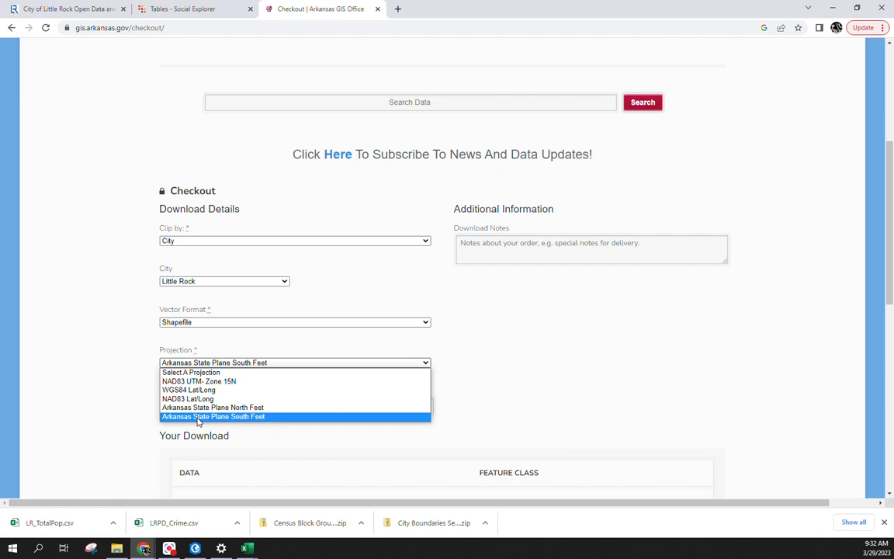
Step: Keep Arkansas State Plane South Feet as the projection and fill in the saved contact e-mail
{"action": "left_click", "coordinate": [198, 417]}
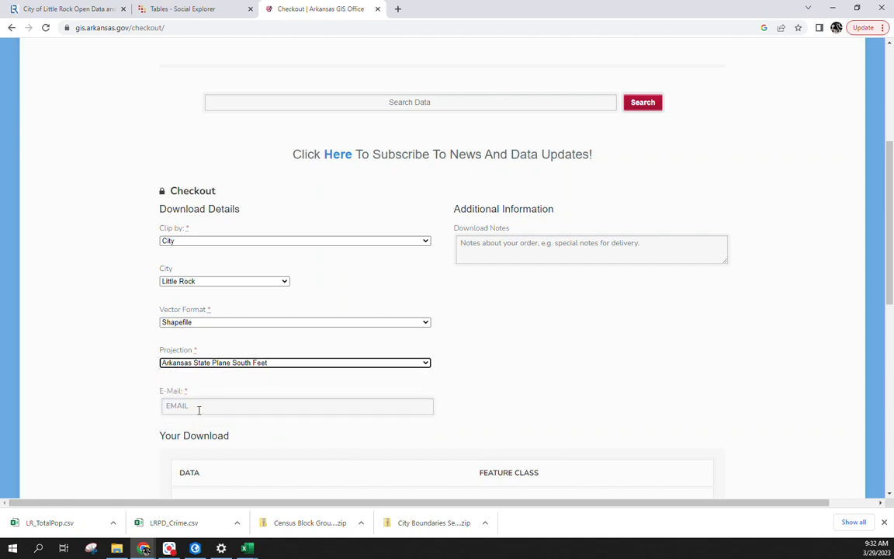
{"action": "left_click", "coordinate": [198, 406]}
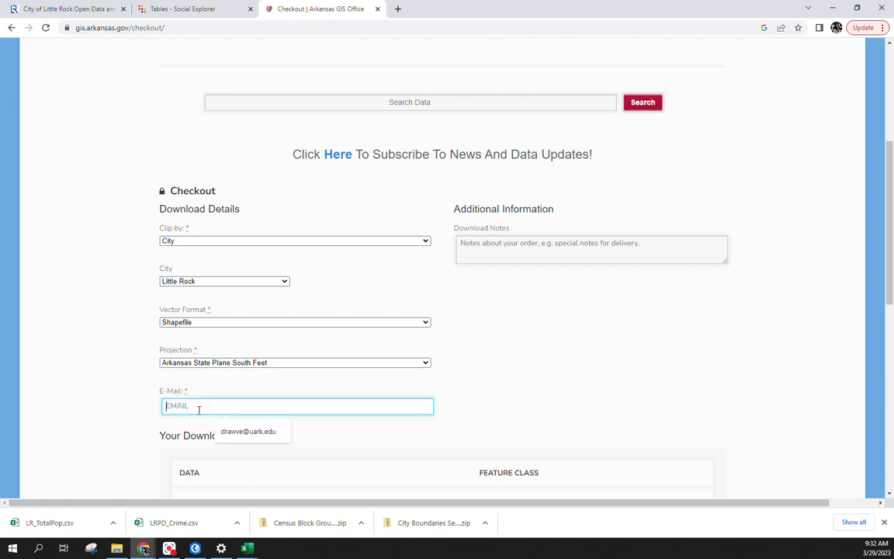
{"action": "left_click", "coordinate": [269, 433]}
{"action": "scroll", "coordinate": [315, 465], "scroll_direction": "down", "scroll_amount": 2}
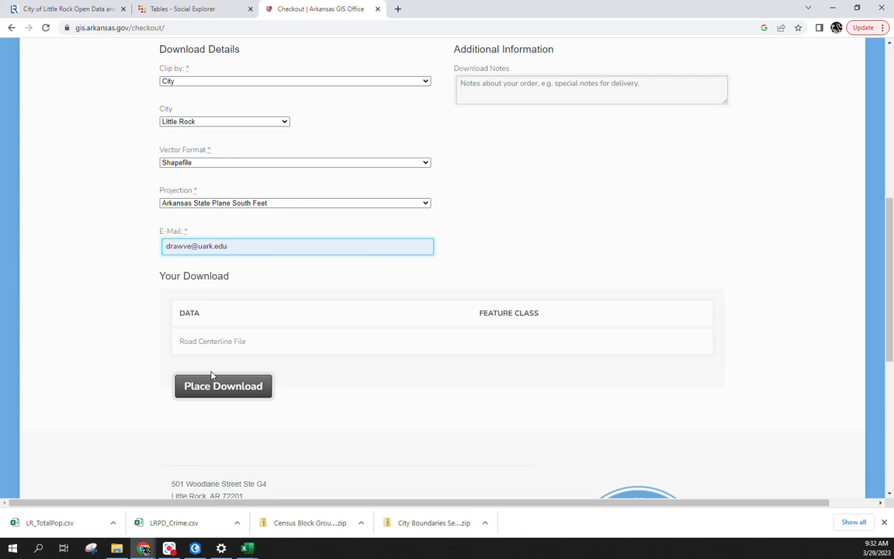
Step: Bring the LRPD_Crime workbook back up in Excel via the Week10_Geocoding folder
{"action": "left_click", "coordinate": [116, 548]}
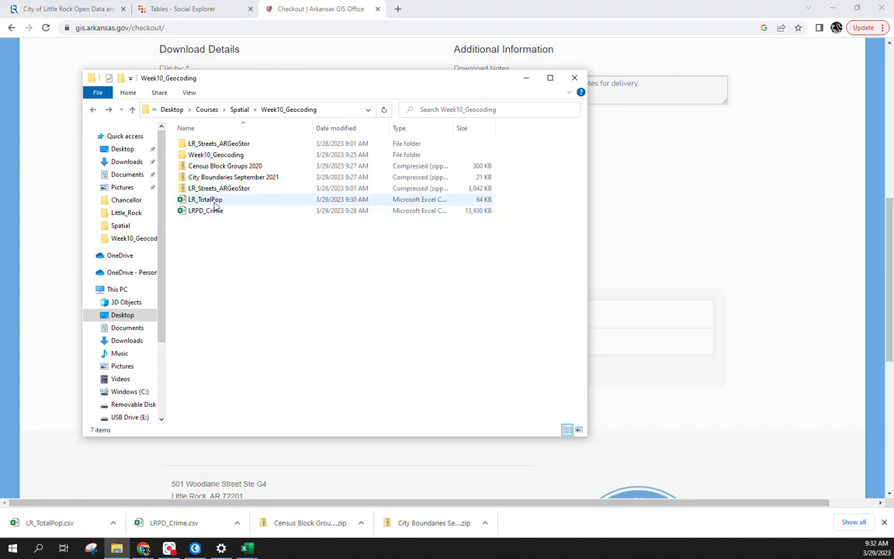
{"action": "mouse_move", "coordinate": [247, 550]}
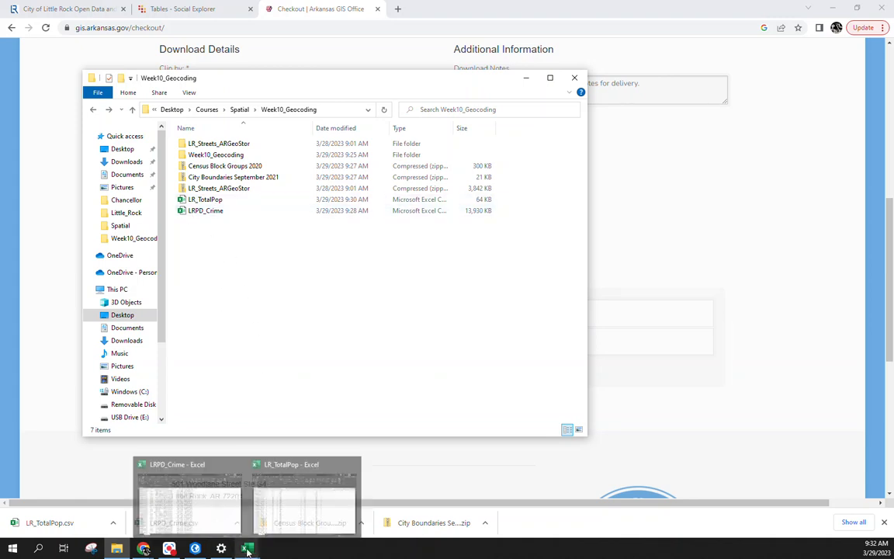
{"action": "left_click", "coordinate": [196, 508]}
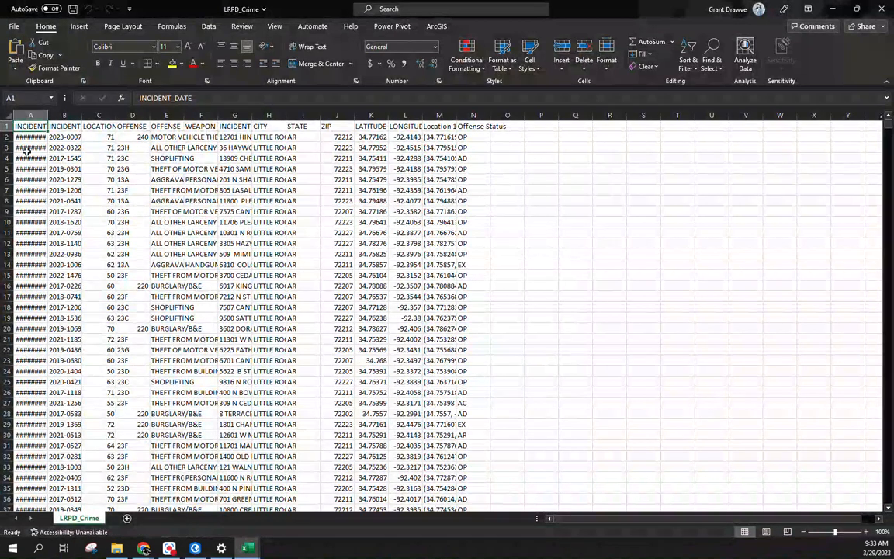
Step: Auto-fit every column of the LRPD_Crime worksheet to its contents
{"action": "key", "text": "ctrl+a"}
{"action": "double_click", "coordinate": [47, 115]}
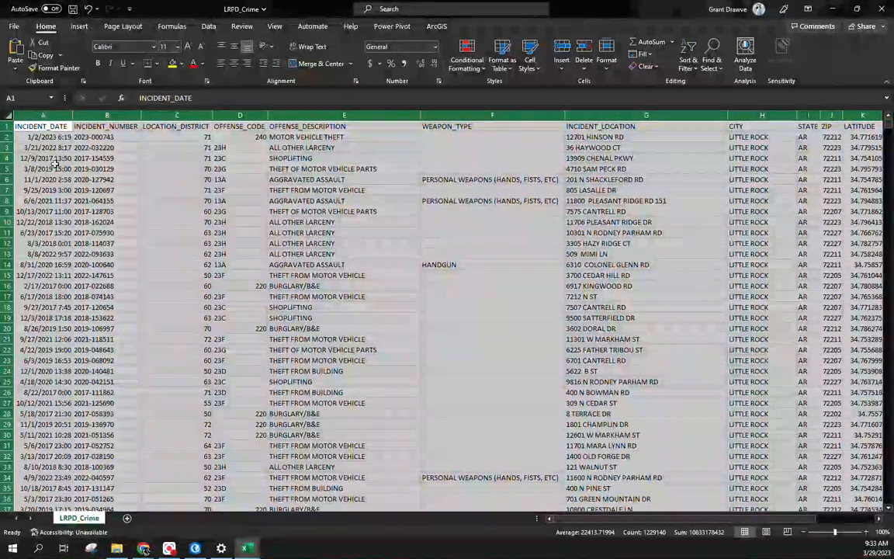
Step: Insert four blank columns before INCIDENT_NUMBER in column B
{"action": "left_click", "coordinate": [102, 115]}
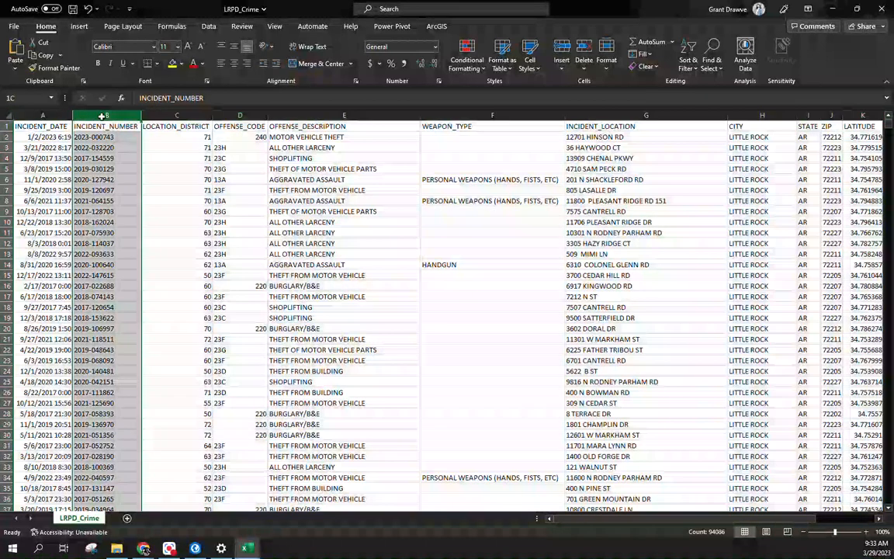
{"action": "right_click", "coordinate": [107, 117]}
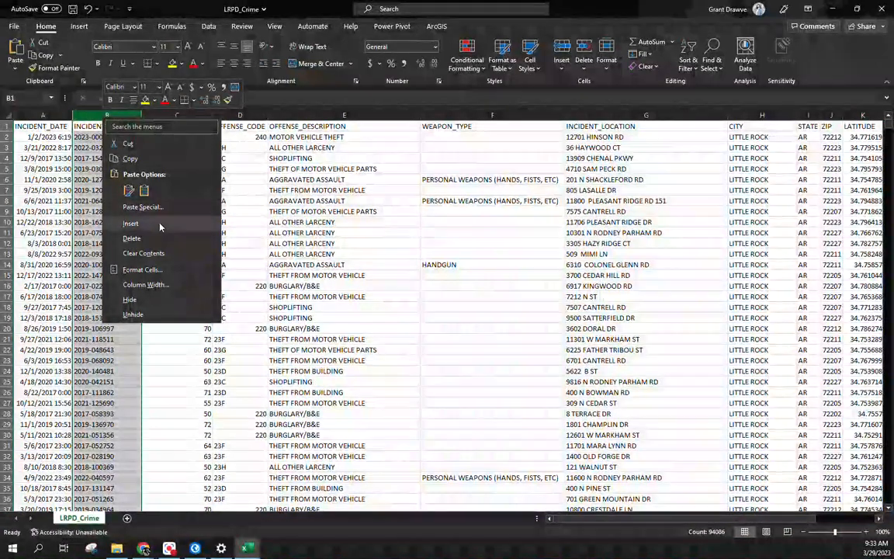
{"action": "left_click", "coordinate": [131, 223]}
{"action": "right_click", "coordinate": [117, 117]}
{"action": "left_click", "coordinate": [145, 223]}
{"action": "right_click", "coordinate": [118, 116]}
{"action": "left_click", "coordinate": [148, 224]}
{"action": "right_click", "coordinate": [117, 121]}
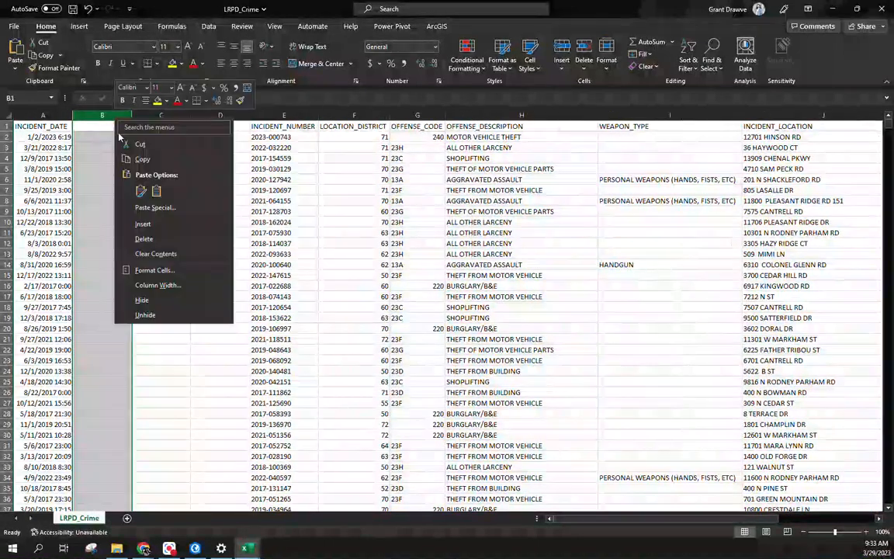
{"action": "left_click", "coordinate": [148, 223]}
Step: Enter the headers Year, Month, Day and Hour in B1:E1
{"action": "left_click", "coordinate": [112, 127]}
{"action": "type", "text": "Year"}
{"action": "key", "text": "Tab"}
{"action": "type", "text": "Month"}
{"action": "key", "text": "Tab"}
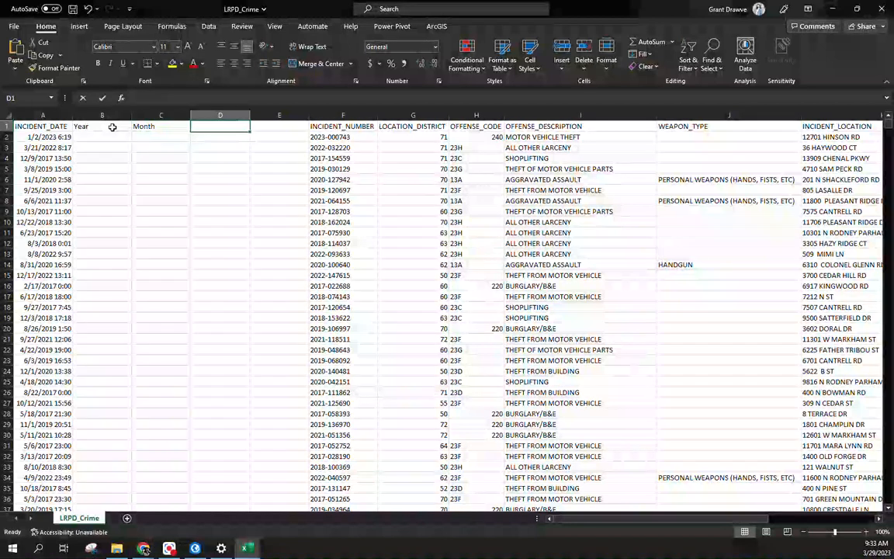
{"action": "type", "text": "Day"}
{"action": "key", "text": "Tab"}
{"action": "type", "text": "Hour"}
{"action": "key", "text": "Return"}
Step: Enter =YEAR(A2) in B2 and =TEXT(A2,"mmmm") in C2
{"action": "type", "text": "=year("}
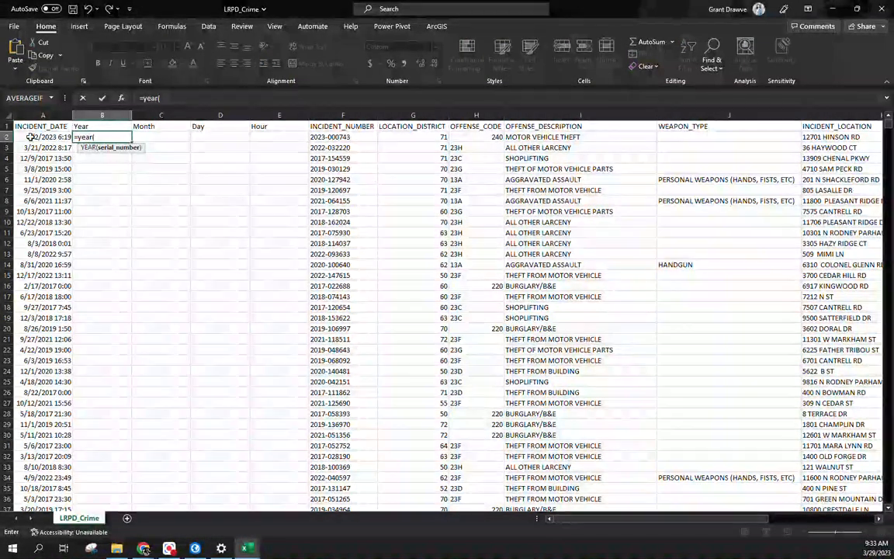
{"action": "key", "text": "Return"}
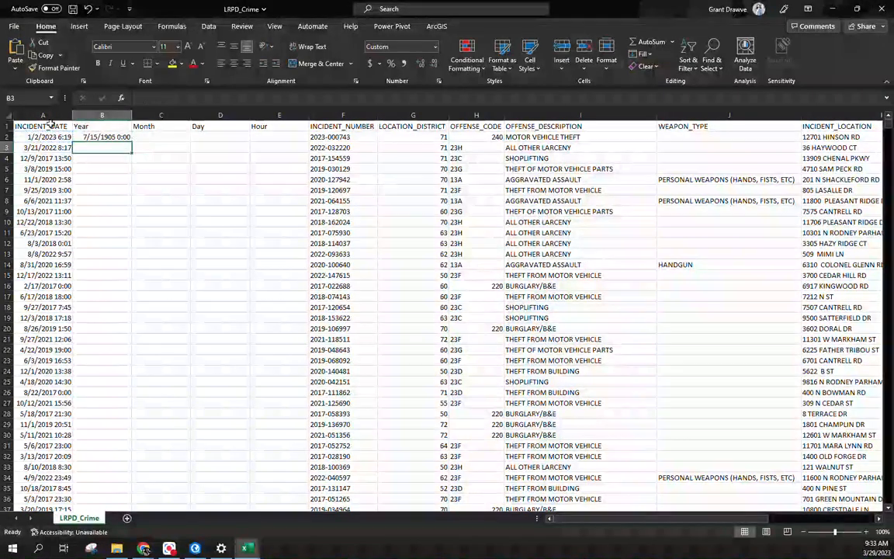
{"action": "left_click", "coordinate": [102, 137]}
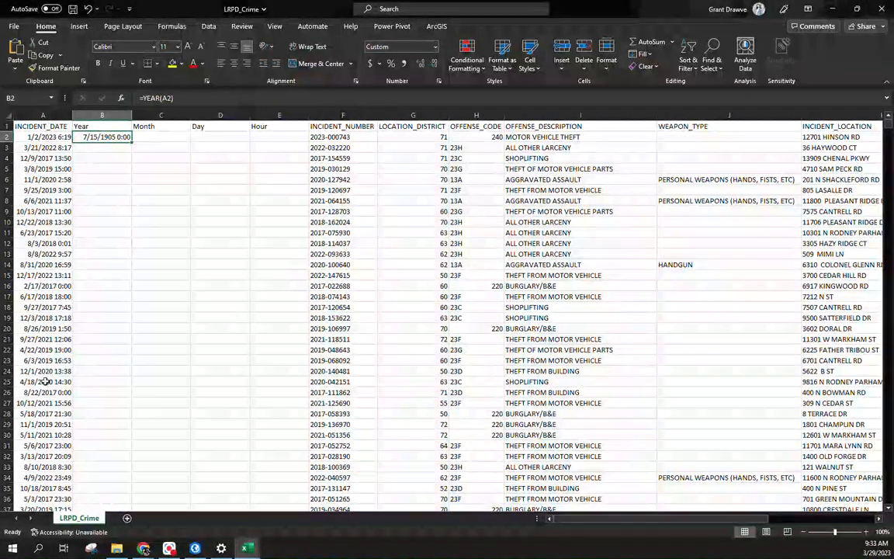
{"action": "left_click", "coordinate": [159, 135]}
{"action": "type", "text": "="}
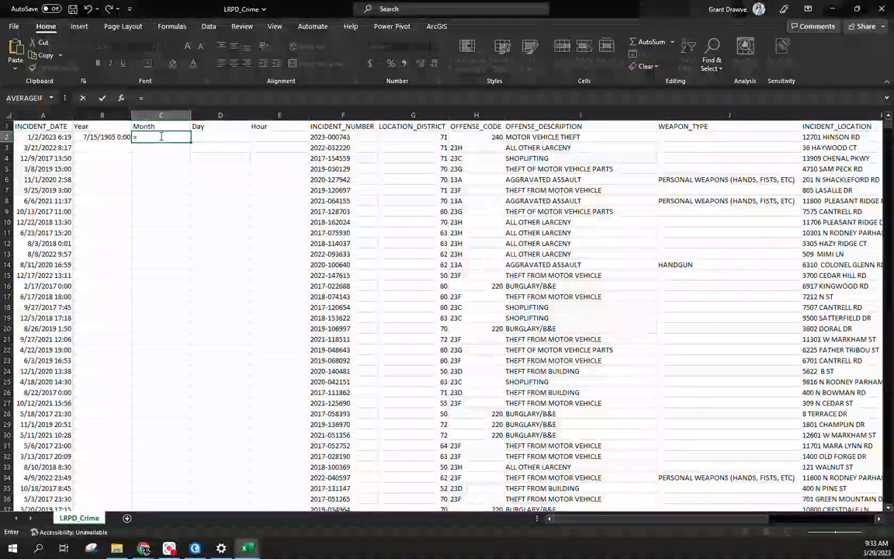
{"action": "type", "text": "mo"}
{"action": "key", "text": "BackSpace"}
{"action": "key", "text": "BackSpace"}
{"action": "type", "text": "text)"}
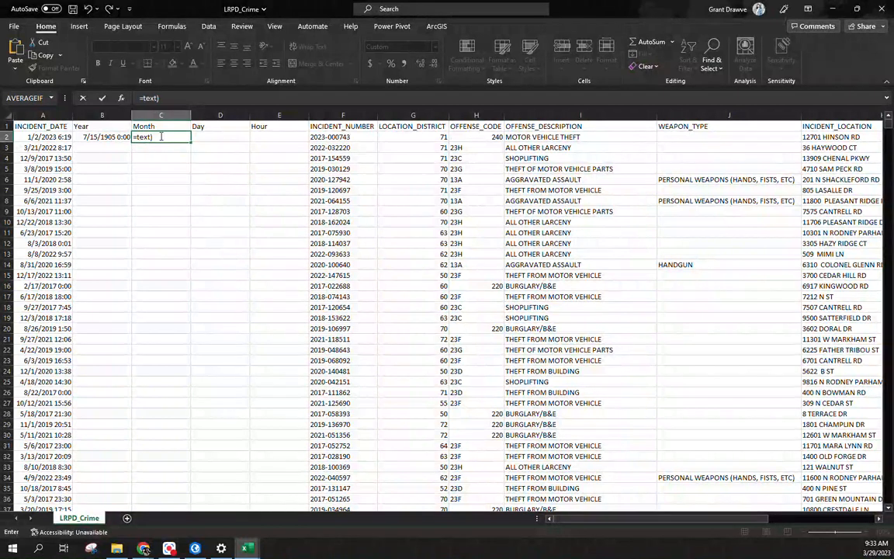
{"action": "key", "text": "BackSpace"}
{"action": "type", "text": "("}
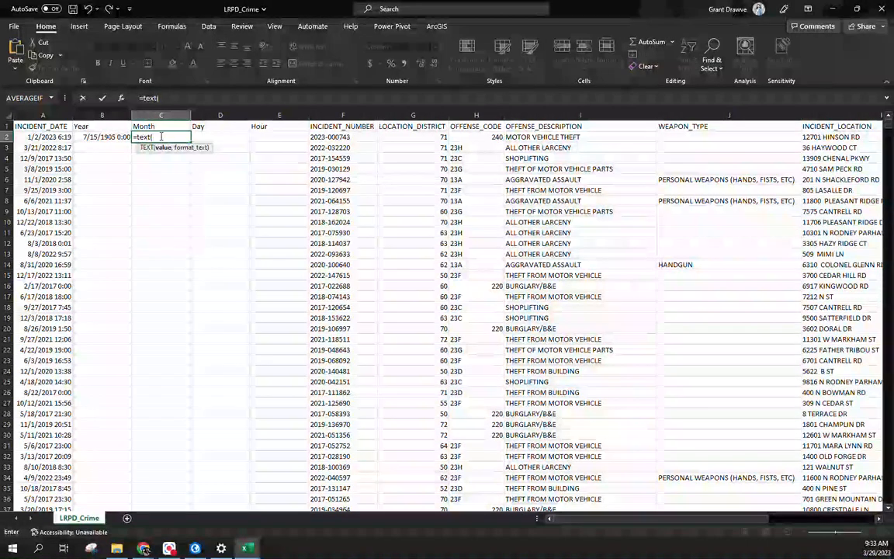
{"action": "left_click", "coordinate": [60, 138]}
{"action": "type", "text": ",\"mmmm\")"}
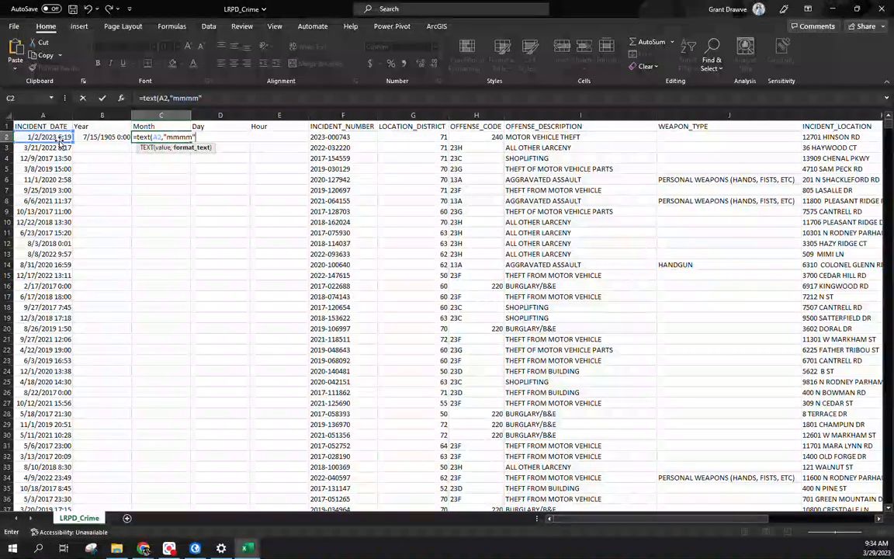
{"action": "key", "text": "Return"}
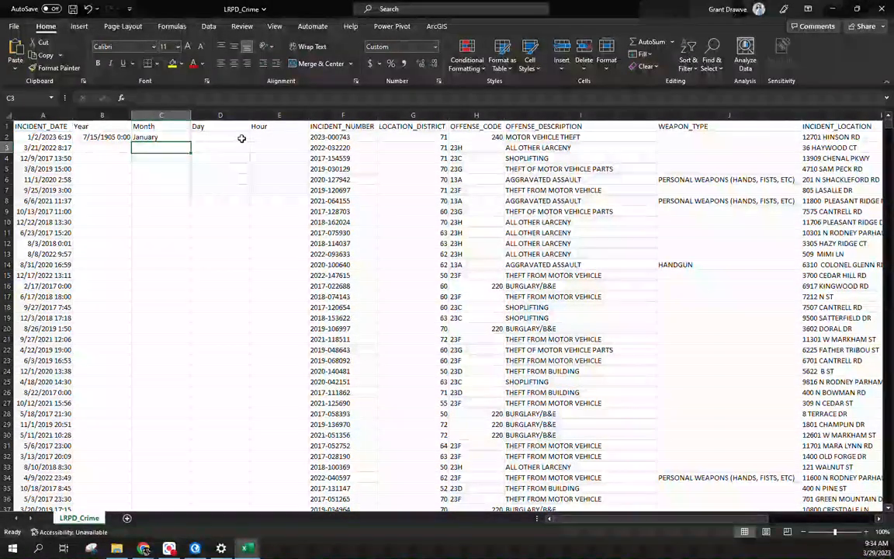
Step: Enter =TEXT(A2,"dddd") in D2 and =HOUR(A2) in E2
{"action": "left_click", "coordinate": [241, 137]}
{"action": "type", "text": "=da"}
{"action": "key", "text": "BackSpace"}
{"action": "key", "text": "BackSpace"}
{"action": "type", "text": "text("}
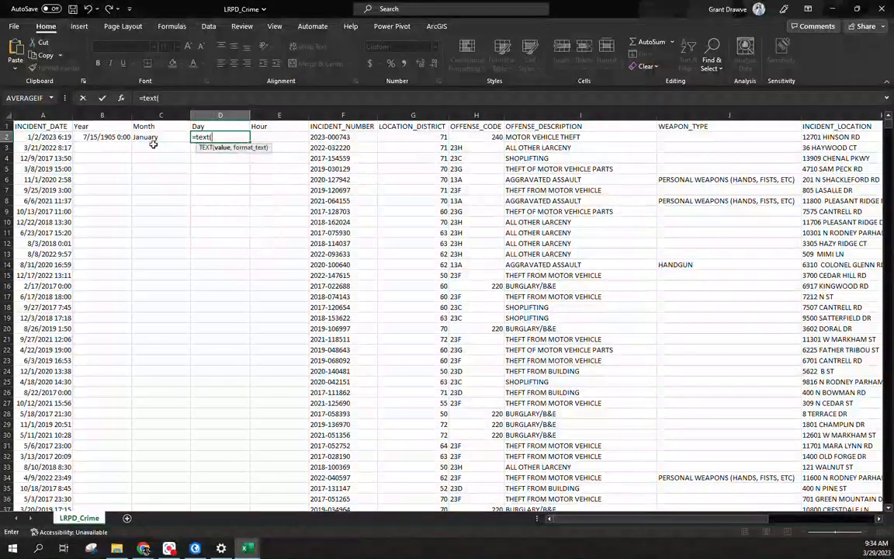
{"action": "left_click", "coordinate": [53, 137]}
{"action": "type", "text": ",\"dddd\""}
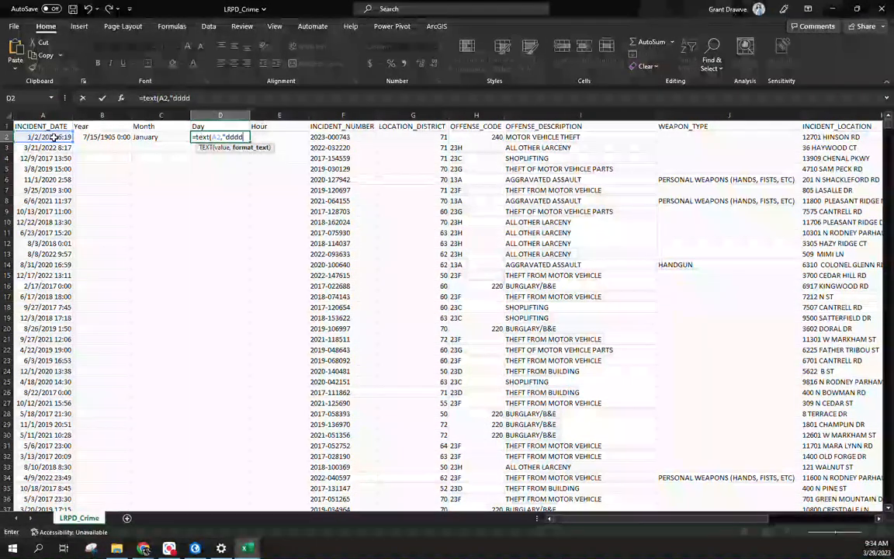
{"action": "key", "text": "Return"}
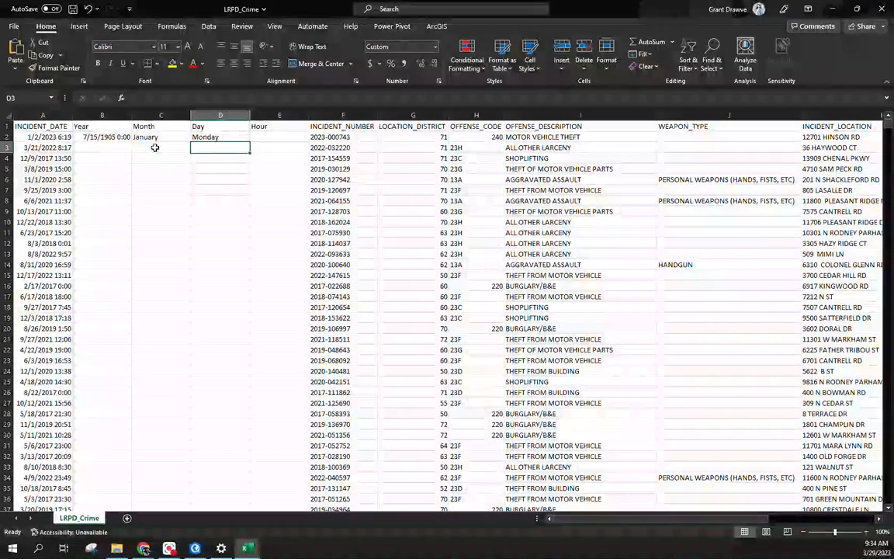
{"action": "left_click", "coordinate": [276, 136]}
{"action": "type", "text": "=hour("}
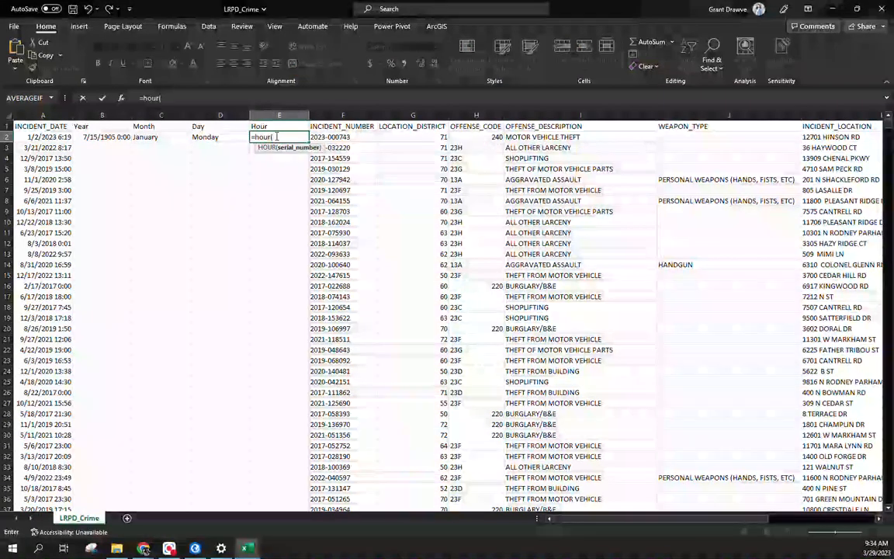
{"action": "left_click", "coordinate": [59, 136]}
{"action": "key", "text": "Return"}
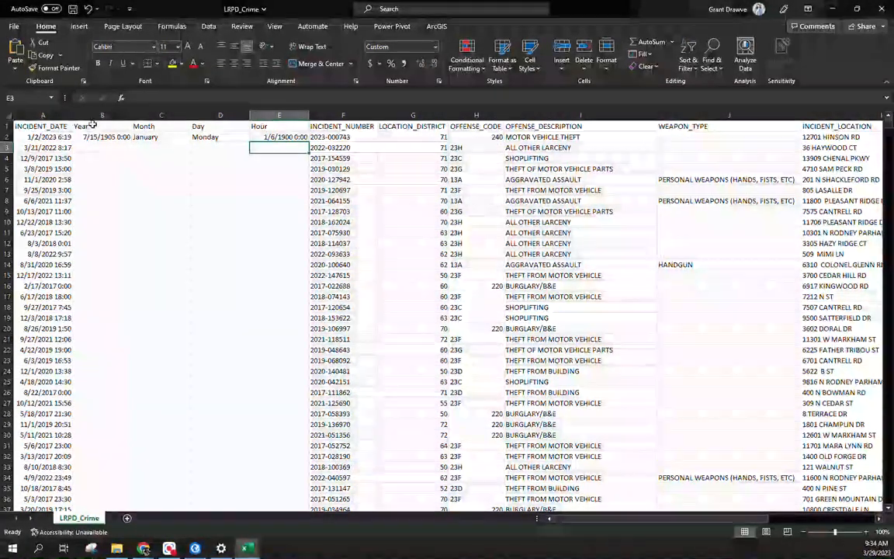
{"action": "left_click_drag", "start_coordinate": [109, 115], "coordinate": [299, 115]}
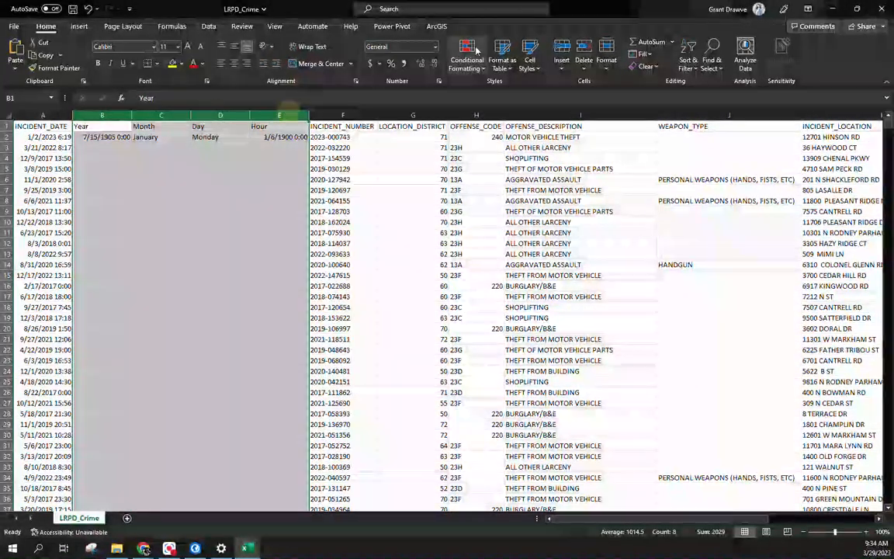
Step: Set the Year–Hour columns to General format and fill the row-2 formulas down every row
{"action": "left_click", "coordinate": [433, 47]}
{"action": "left_click", "coordinate": [427, 64]}
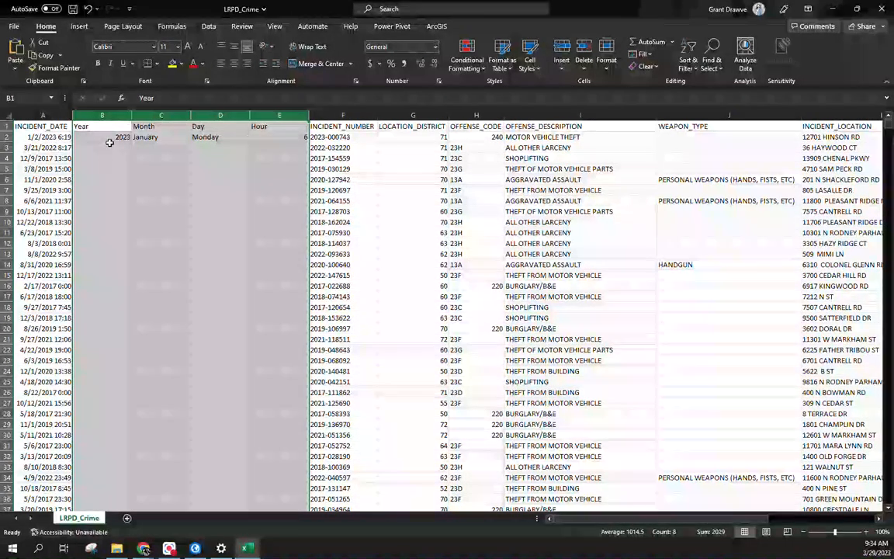
{"action": "left_click_drag", "start_coordinate": [106, 138], "coordinate": [277, 137]}
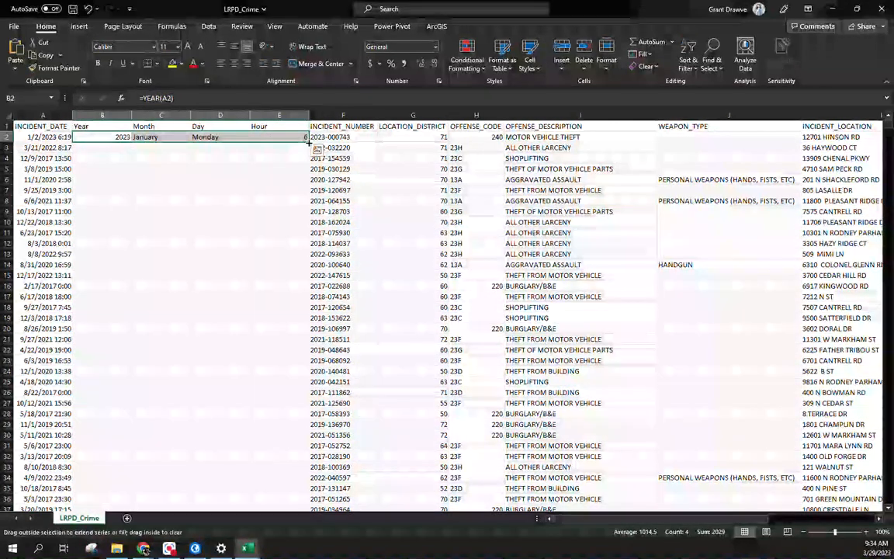
{"action": "double_click", "coordinate": [305, 141]}
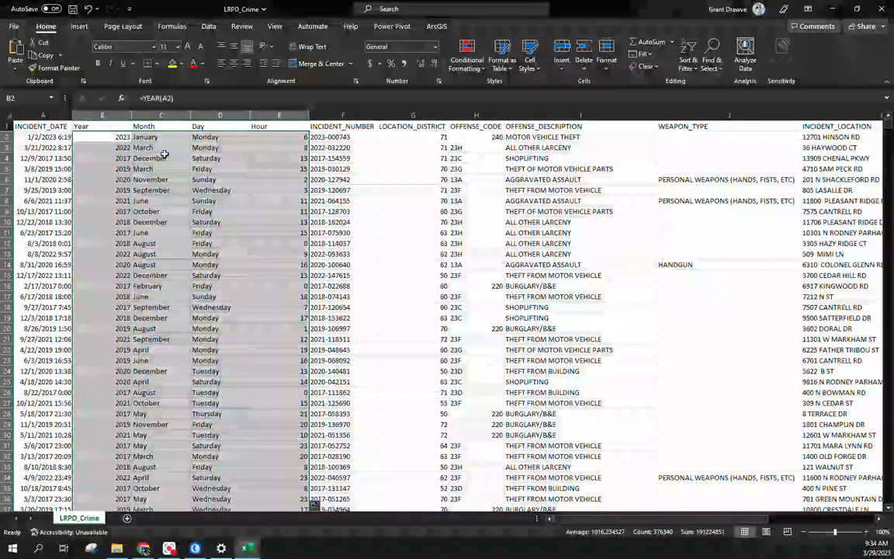
{"action": "left_click_drag", "start_coordinate": [168, 286], "coordinate": [203, 508]}
{"action": "left_click", "coordinate": [160, 221]}
{"action": "left_click", "coordinate": [93, 158]}
{"action": "left_click", "coordinate": [160, 235]}
{"action": "left_click", "coordinate": [227, 223]}
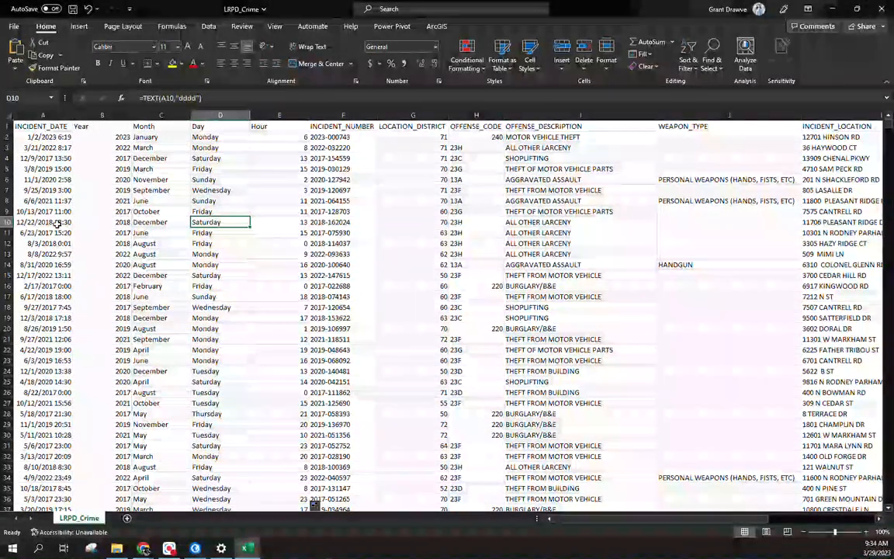
Step: Copy the Year through Hour columns and paste them back as values
{"action": "left_click_drag", "start_coordinate": [101, 115], "coordinate": [276, 115]}
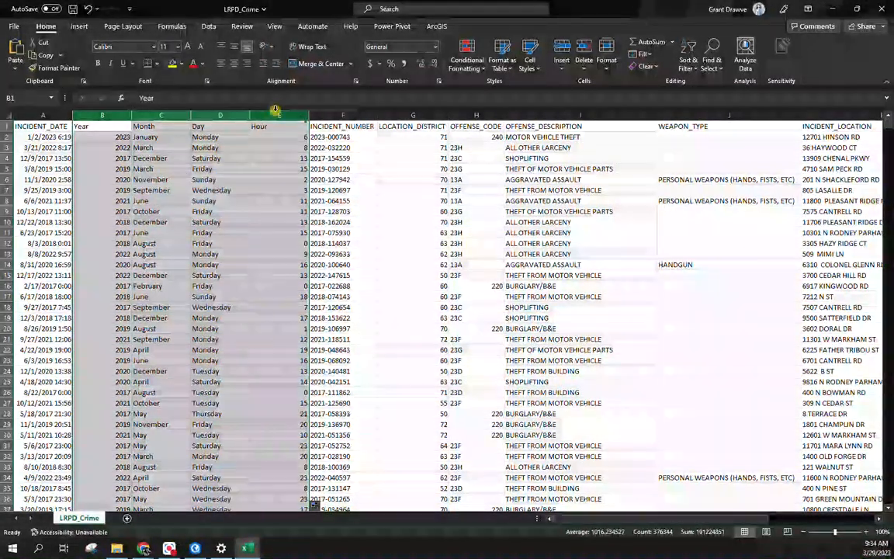
{"action": "right_click", "coordinate": [277, 115]}
{"action": "left_click", "coordinate": [302, 153]}
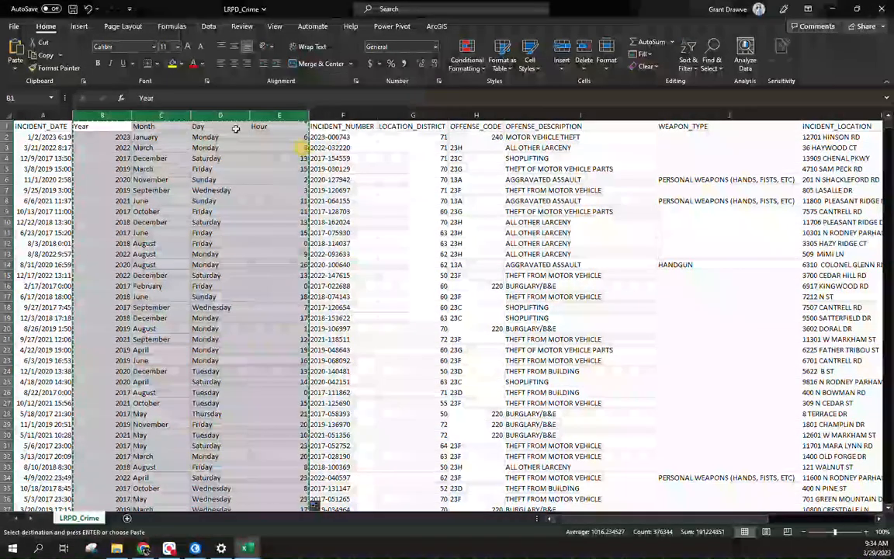
{"action": "right_click", "coordinate": [211, 115]}
{"action": "left_click", "coordinate": [255, 192]}
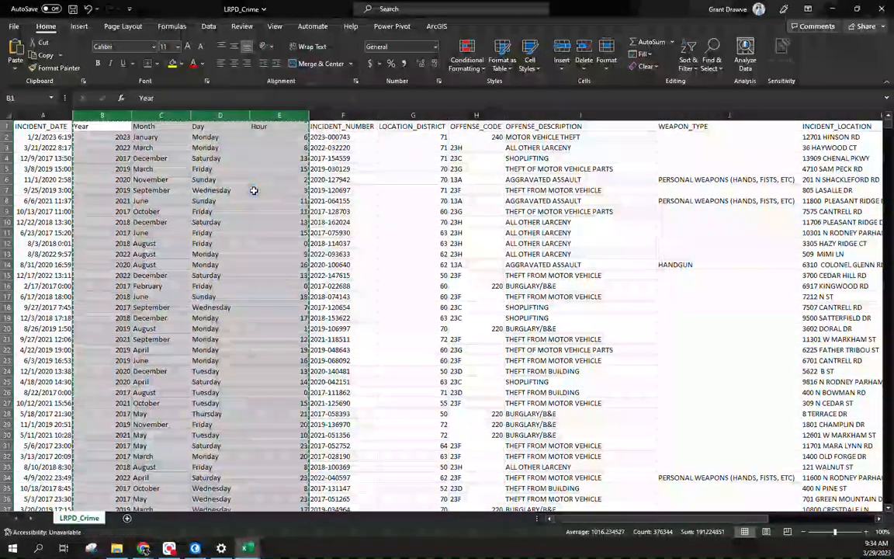
{"action": "left_click", "coordinate": [208, 222]}
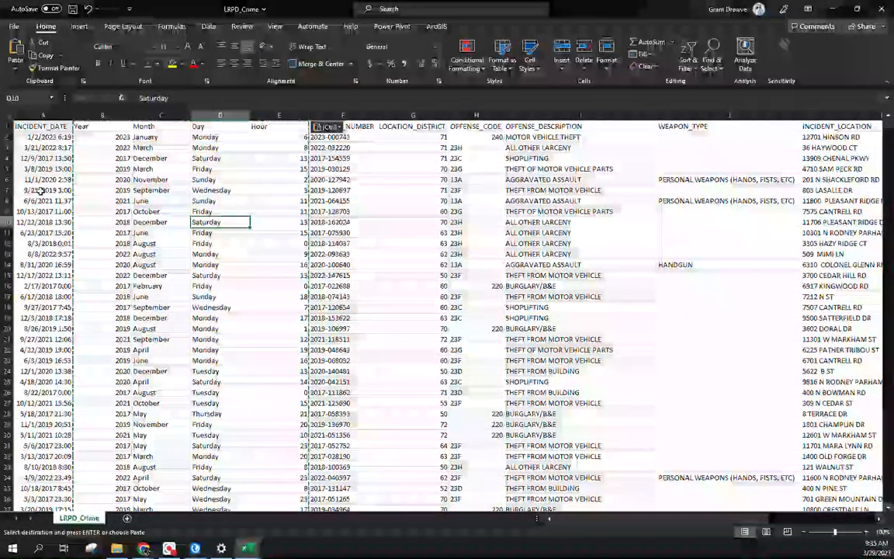
Step: Delete the LATITUDE, LONGITUDE and Location 1 columns
{"action": "left_click_drag", "start_coordinate": [585, 521], "coordinate": [694, 521]}
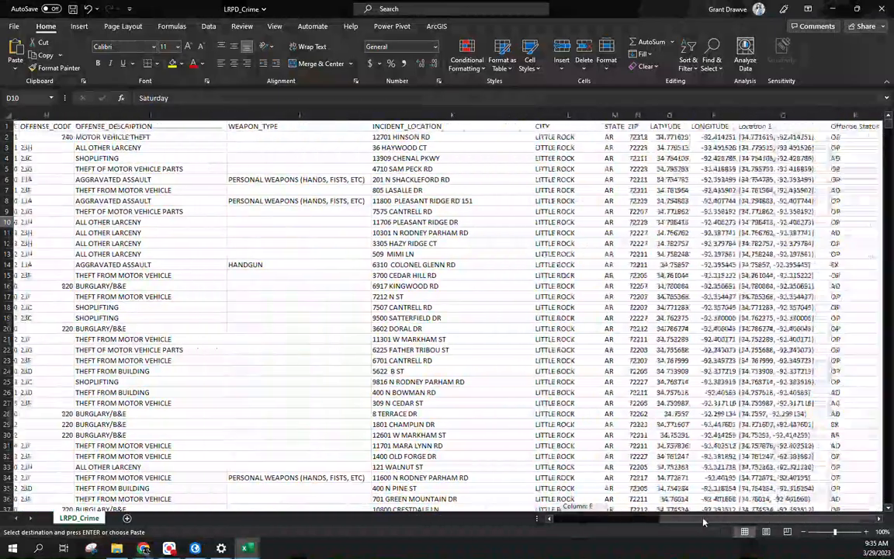
{"action": "left_click_drag", "start_coordinate": [656, 115], "coordinate": [764, 123]}
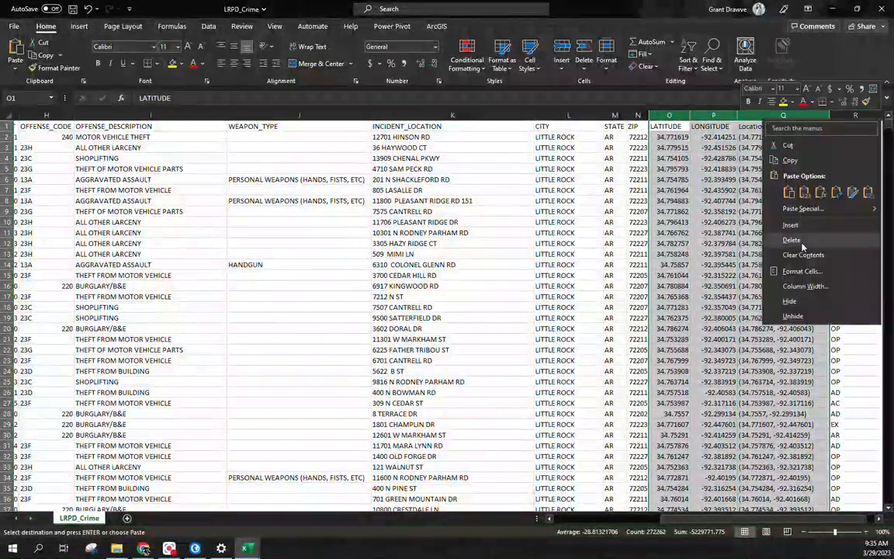
{"action": "left_click", "coordinate": [729, 233]}
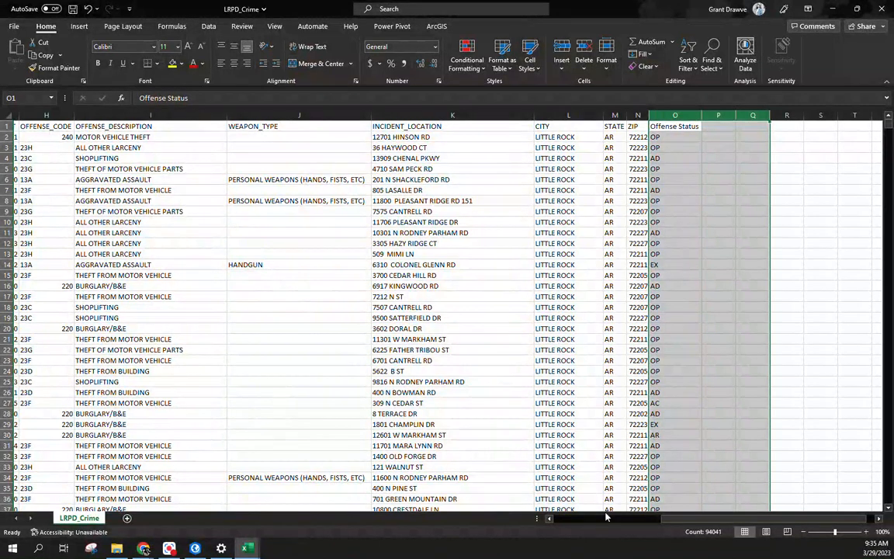
{"action": "scroll", "coordinate": [608, 516], "scroll_direction": "left", "scroll_amount": 5}
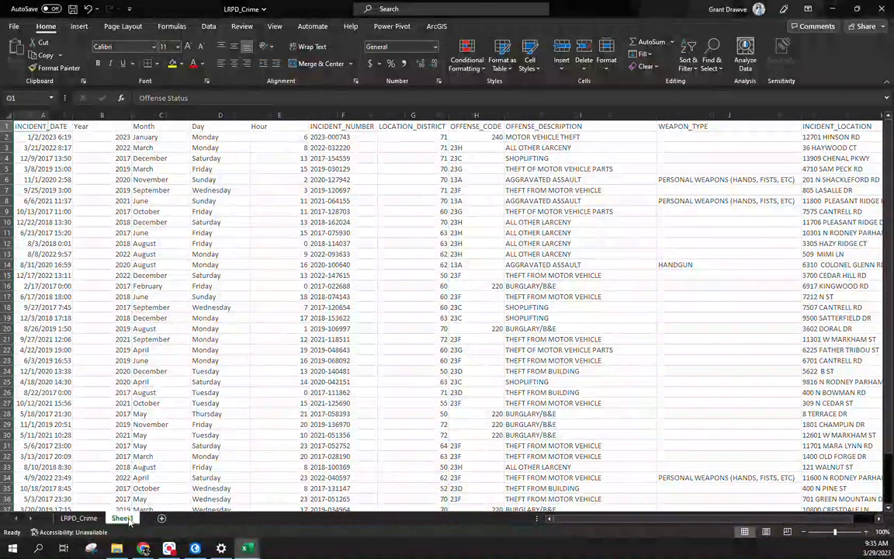
Step: Delete the extra empty worksheet so only the LRPD_Crime sheet remains
{"action": "left_click", "coordinate": [127, 517]}
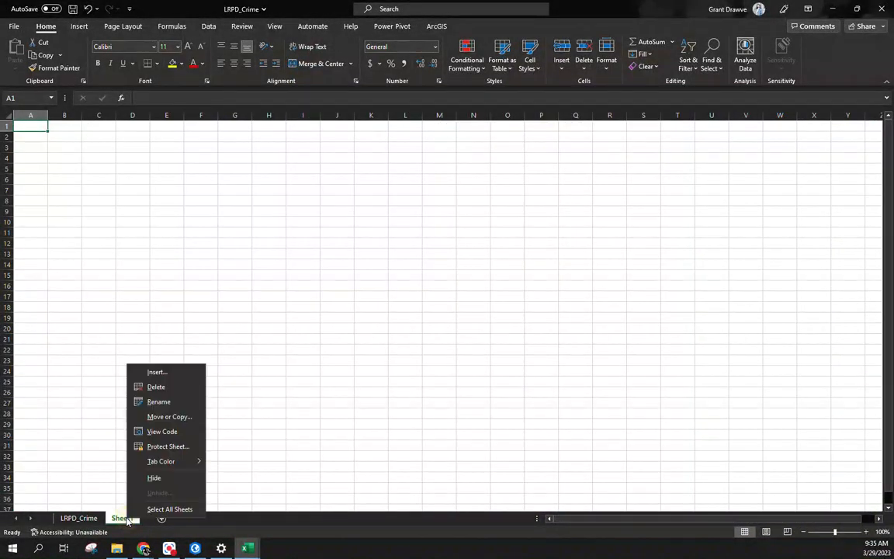
{"action": "left_click", "coordinate": [155, 387]}
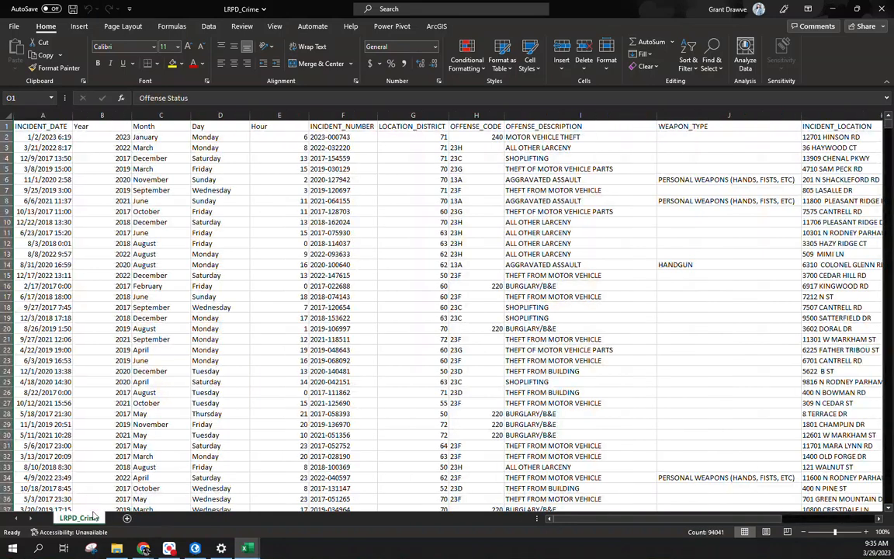
{"action": "right_click", "coordinate": [281, 169]}
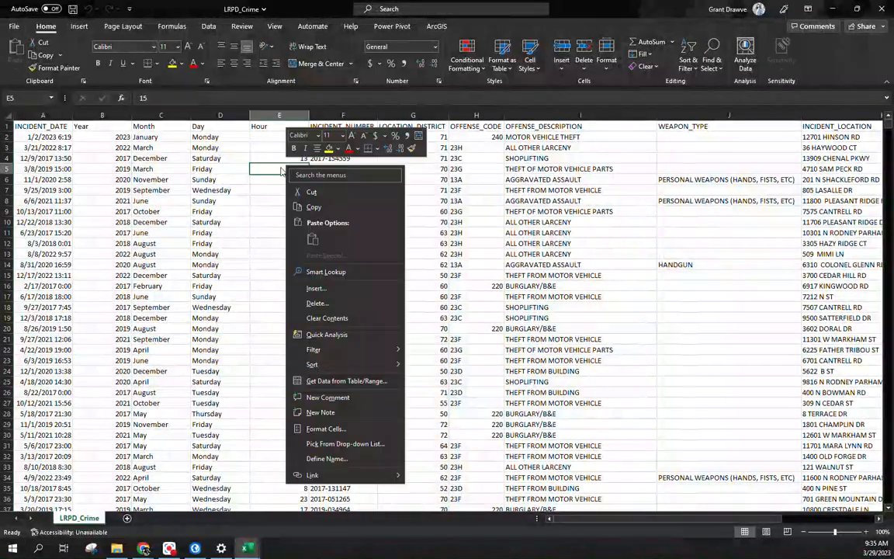
{"action": "left_click", "coordinate": [26, 125]}
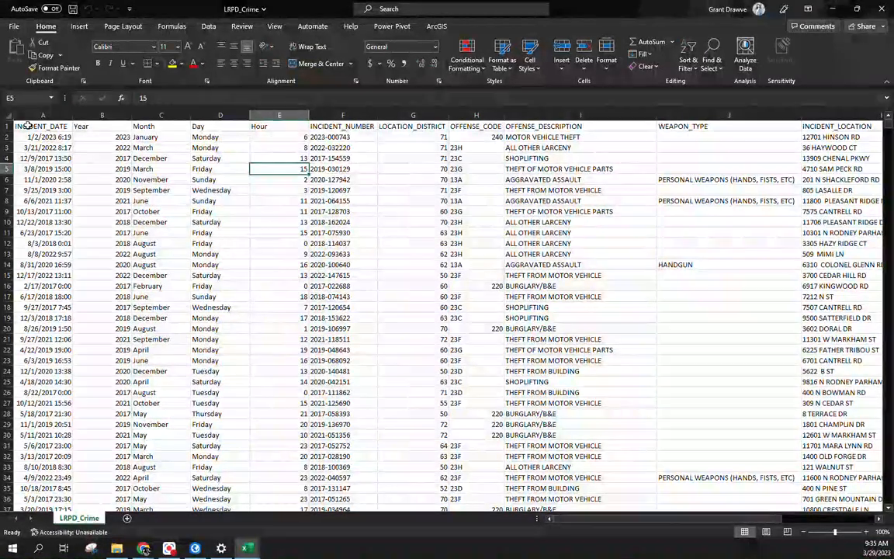
Step: Turn on filters for the crime data and limit Year to 2023
{"action": "left_click", "coordinate": [26, 125]}
{"action": "key", "text": "ctrl+a"}
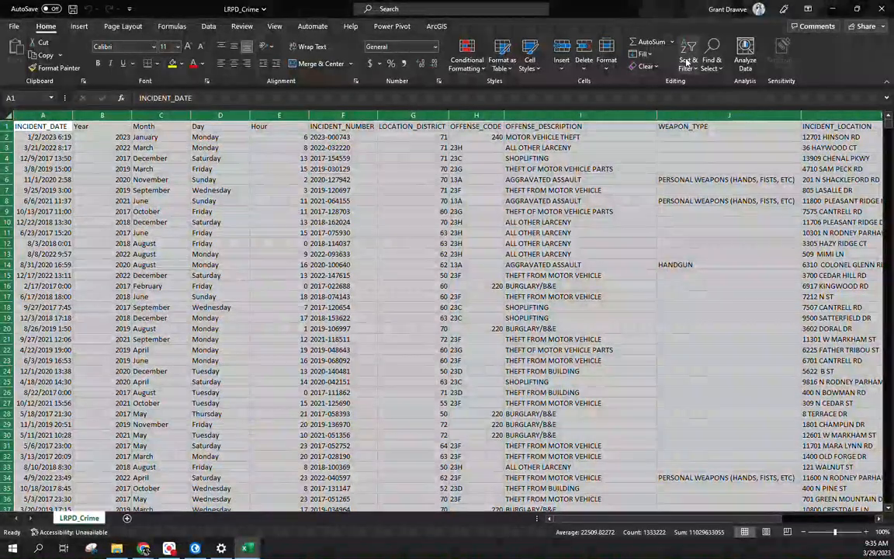
{"action": "left_click", "coordinate": [686, 62]}
{"action": "left_click", "coordinate": [702, 126]}
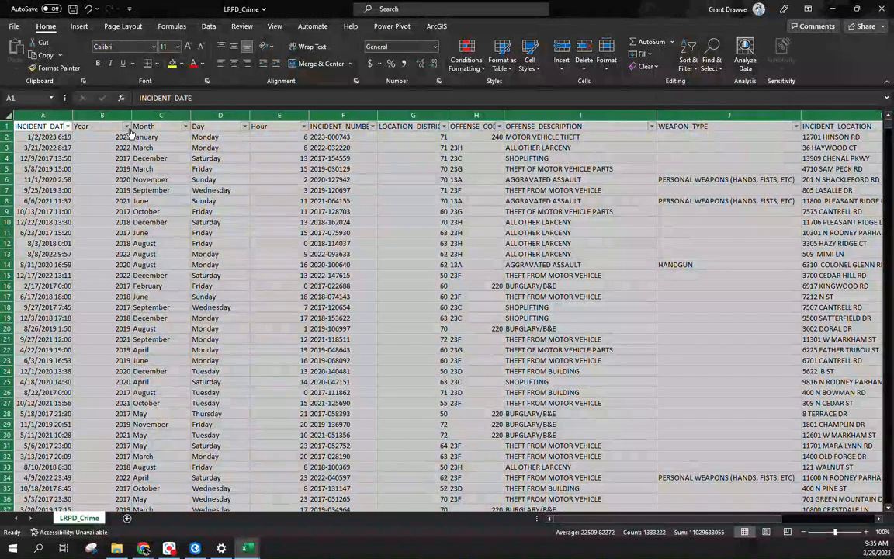
{"action": "left_click", "coordinate": [68, 126]}
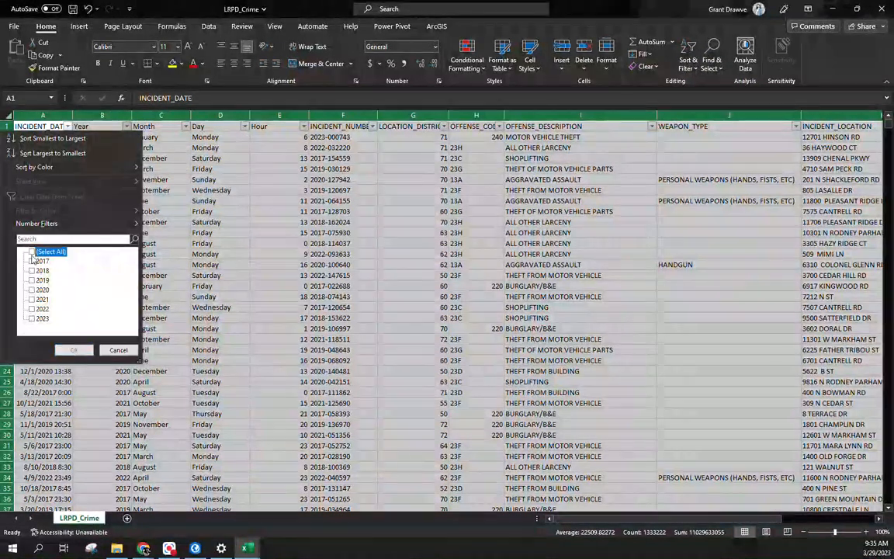
{"action": "left_click", "coordinate": [33, 319]}
{"action": "left_click", "coordinate": [74, 350]}
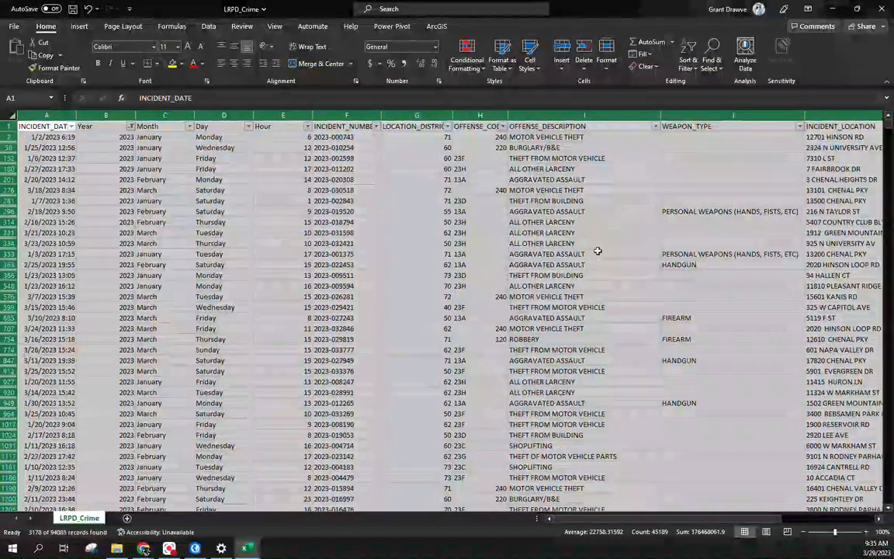
Step: Filter OFFENSE_DESCRIPTION to Aggravated Assault and Murder & Nonnegligent Manslaughter
{"action": "left_click", "coordinate": [656, 126]}
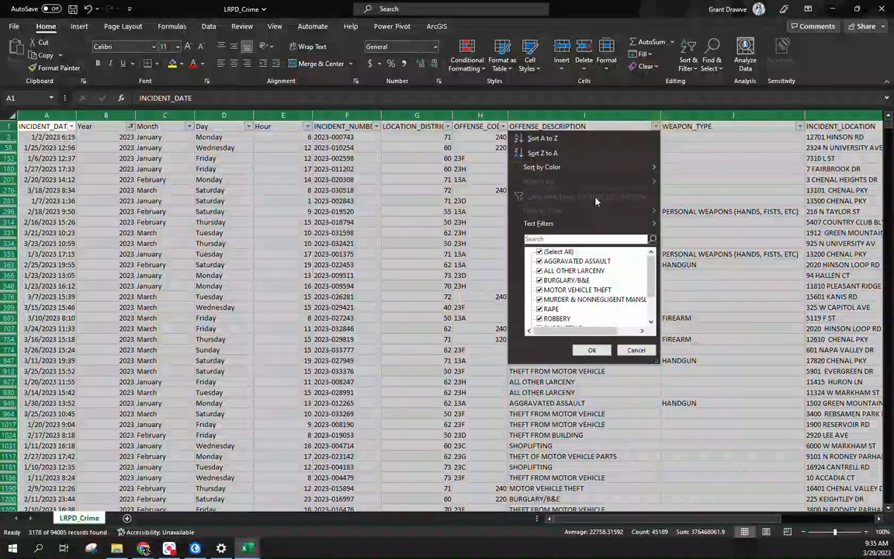
{"action": "left_click", "coordinate": [539, 251]}
{"action": "left_click", "coordinate": [538, 262]}
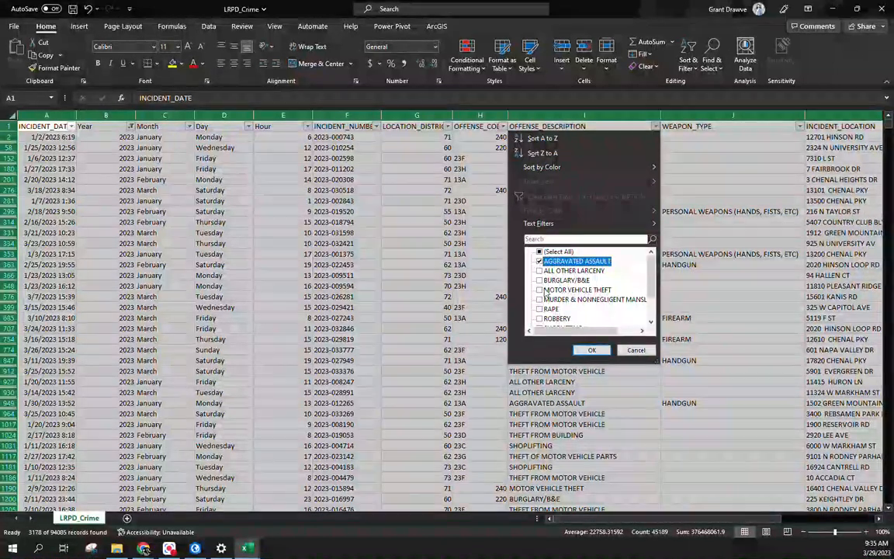
{"action": "left_click", "coordinate": [539, 300]}
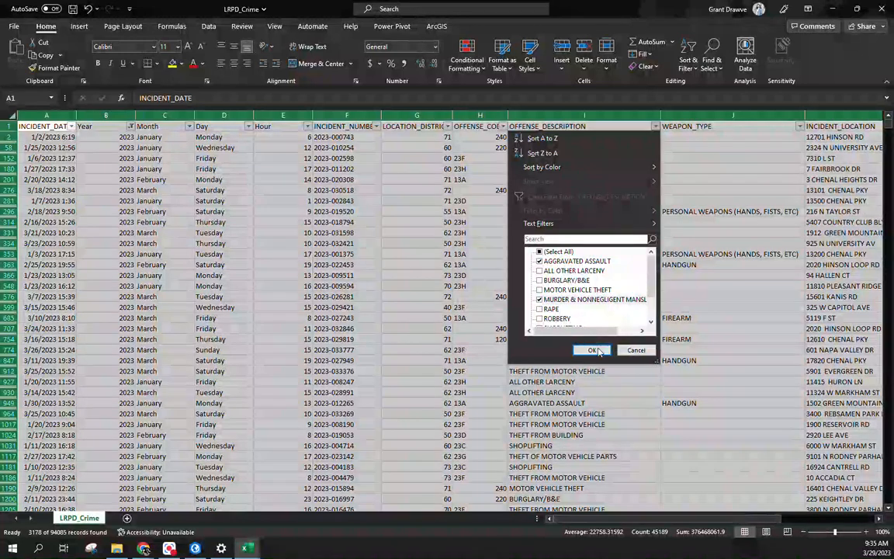
{"action": "left_click", "coordinate": [592, 351]}
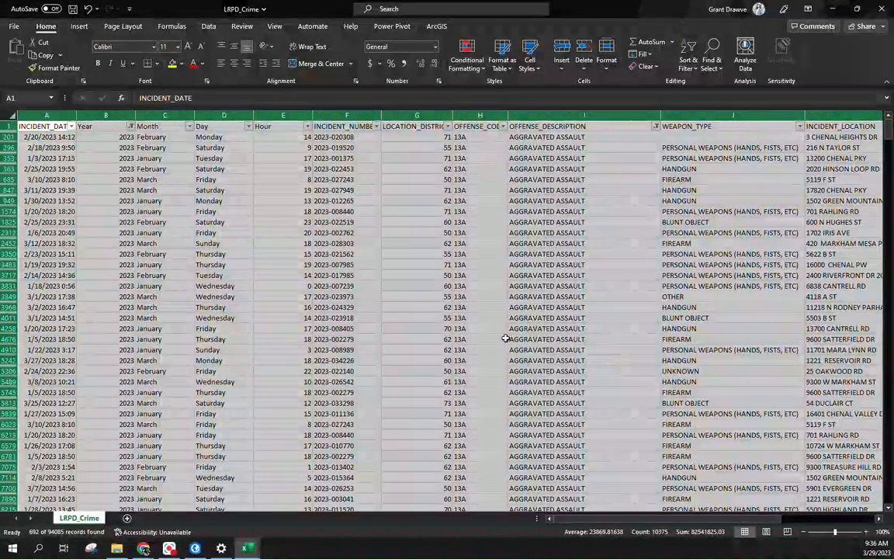
Step: Select and copy the whole filtered data block from A1
{"action": "left_click", "coordinate": [48, 125]}
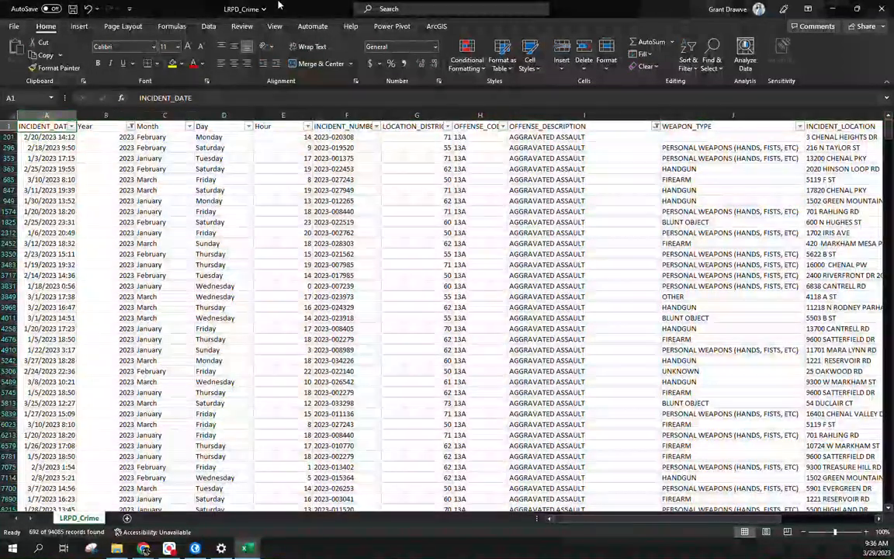
{"action": "key", "text": "ctrl+shift+Down"}
{"action": "key", "text": "ctrl+shift+Right"}
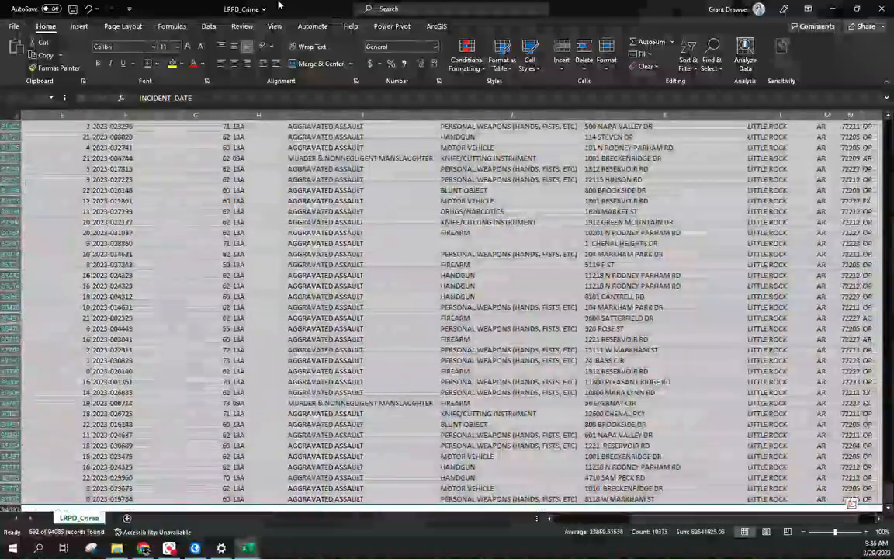
{"action": "key", "text": "ctrl+c"}
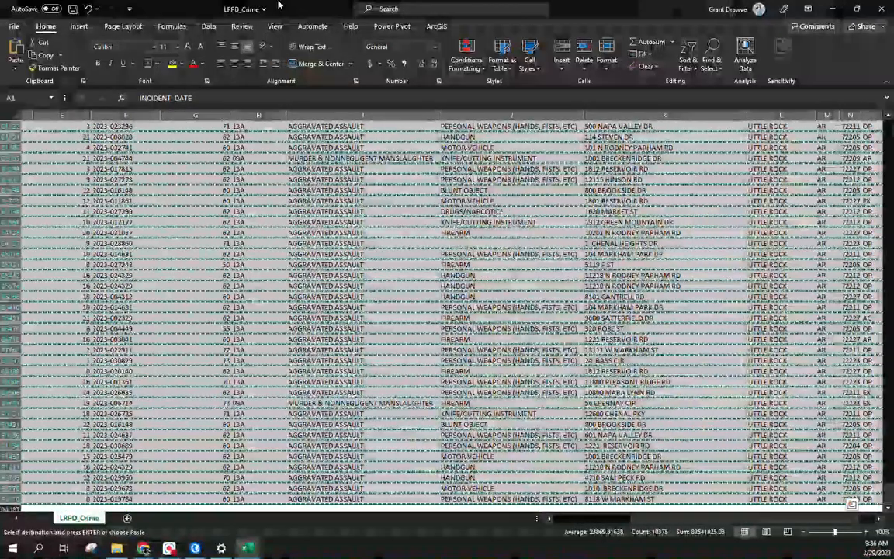
Step: Paste the 692 filtered rows into a new Book1 workbook and auto-fit all columns
{"action": "key", "text": "ctrl+n"}
{"action": "key", "text": "ctrl+v"}
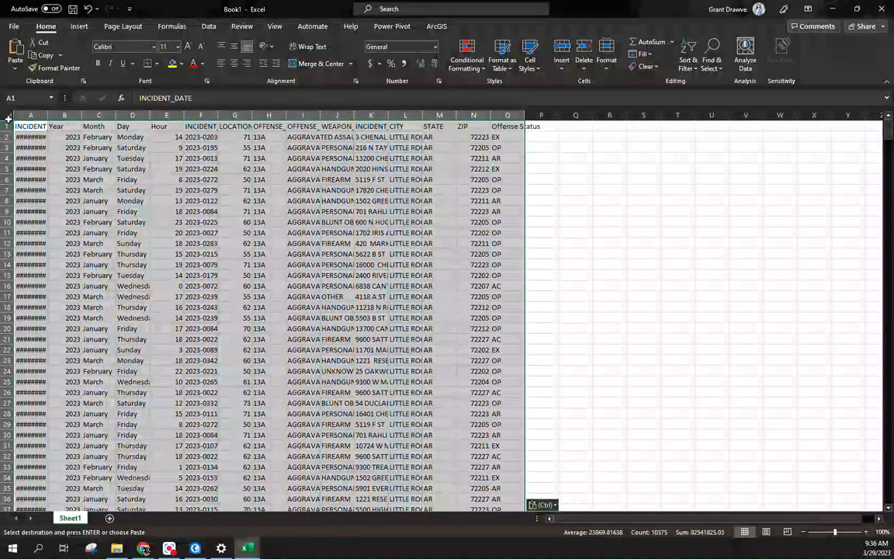
{"action": "double_click", "coordinate": [45, 114]}
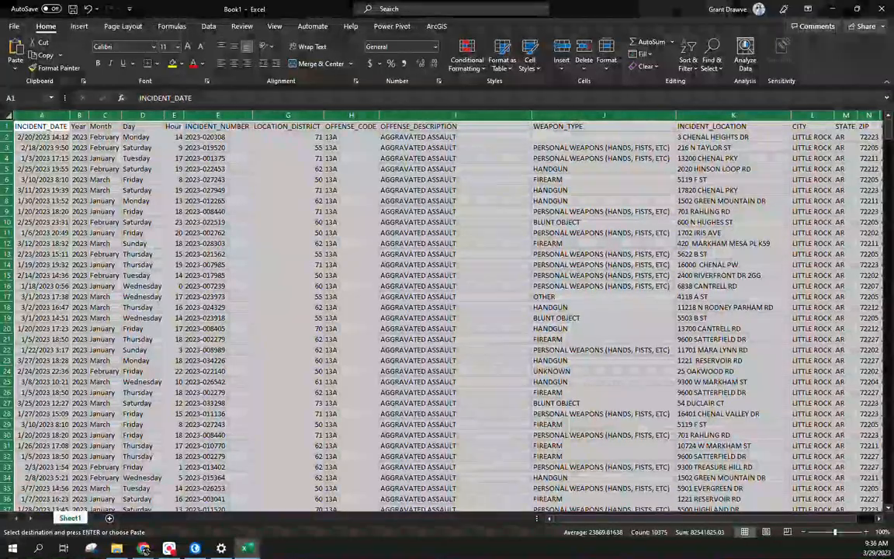
{"action": "left_click_drag", "start_coordinate": [890, 132], "coordinate": [876, 518]}
{"action": "scroll", "coordinate": [539, 424], "scroll_direction": "down", "scroll_amount": 2}
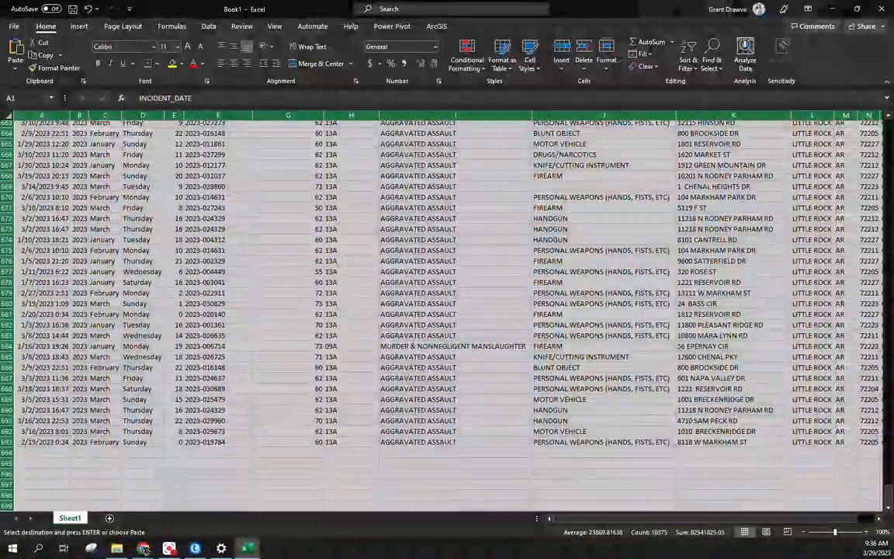
{"action": "left_click_drag", "start_coordinate": [889, 499], "coordinate": [880, 97]}
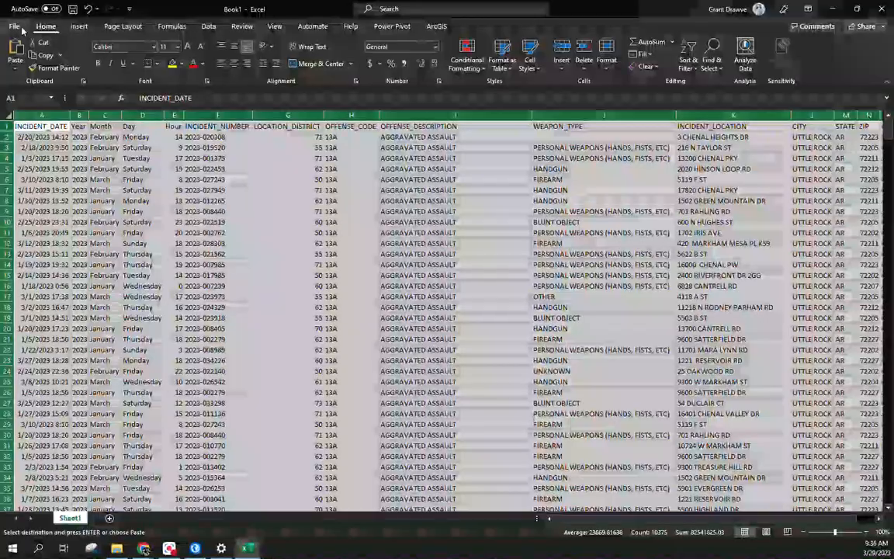
{"action": "left_click", "coordinate": [14, 25]}
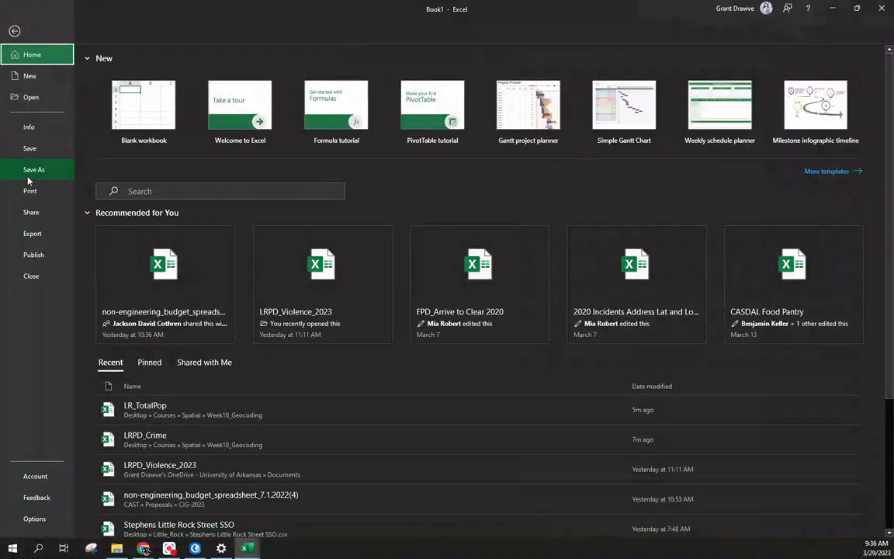
Step: In Save As, browse to Desktop > Courses > Spatial > Week10_Geocoding
{"action": "left_click", "coordinate": [27, 176]}
{"action": "left_click", "coordinate": [374, 80]}
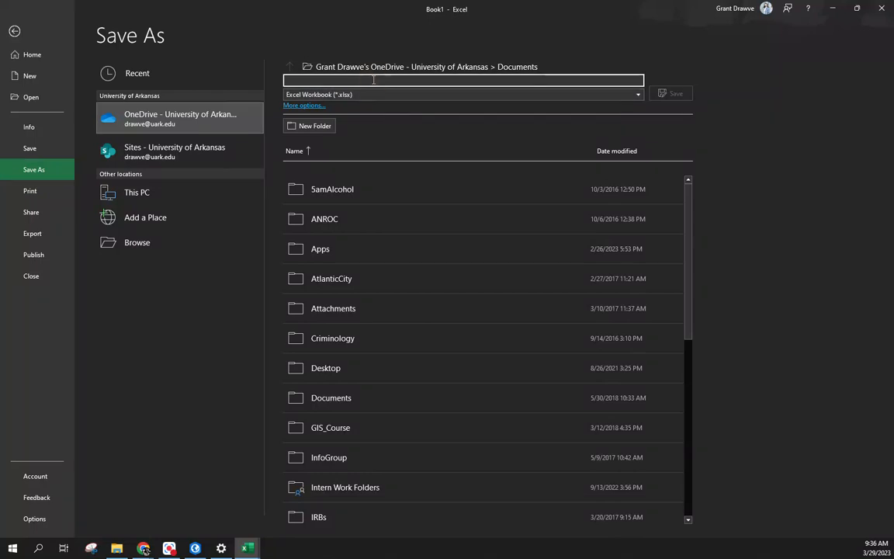
{"action": "left_click", "coordinate": [160, 243]}
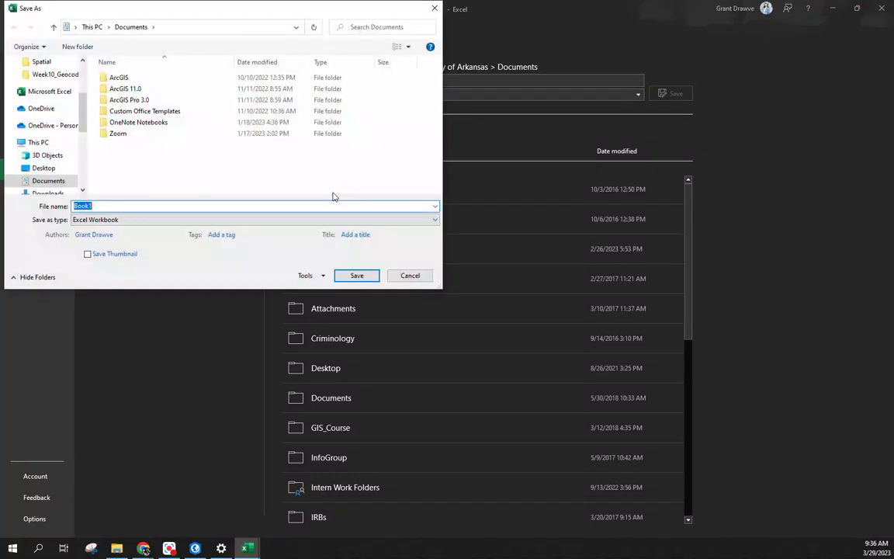
{"action": "scroll", "coordinate": [47, 172], "scroll_direction": "down", "scroll_amount": 1}
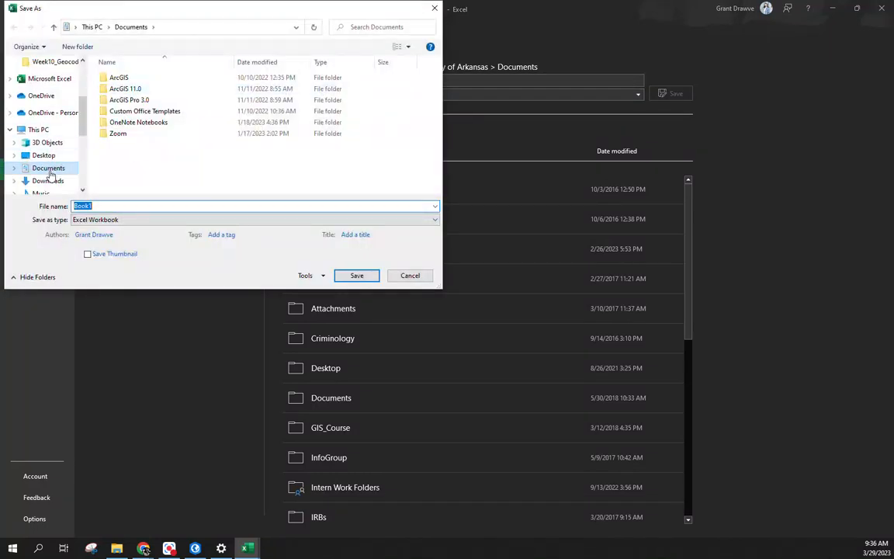
{"action": "scroll", "coordinate": [51, 175], "scroll_direction": "down", "scroll_amount": 2}
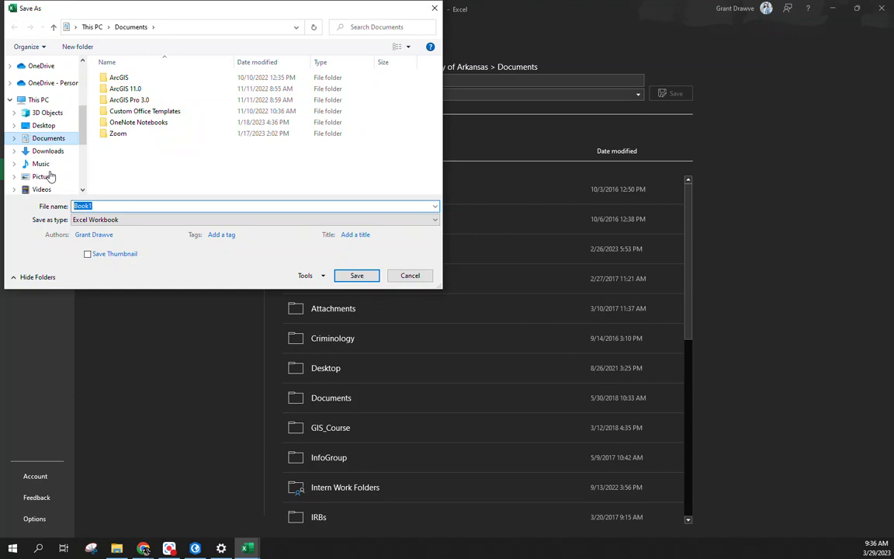
{"action": "left_click", "coordinate": [59, 126]}
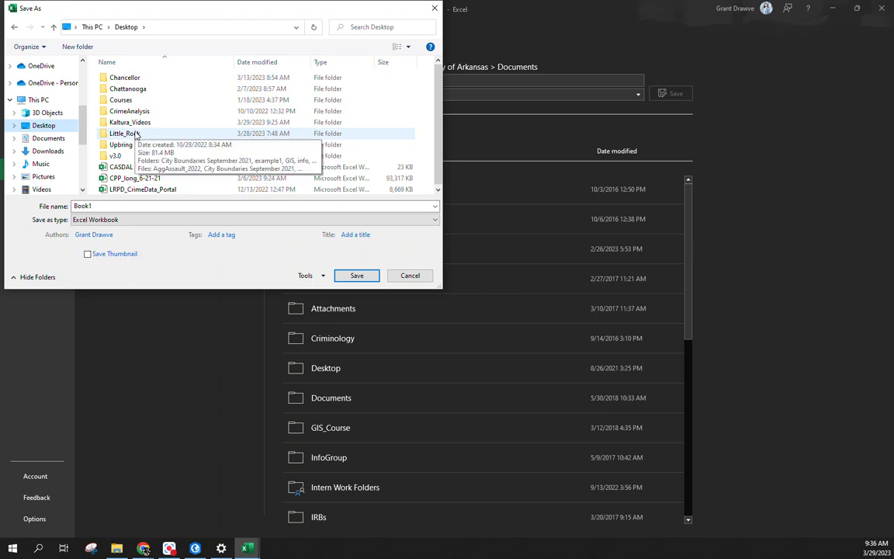
{"action": "double_click", "coordinate": [124, 101]}
{"action": "double_click", "coordinate": [131, 90]}
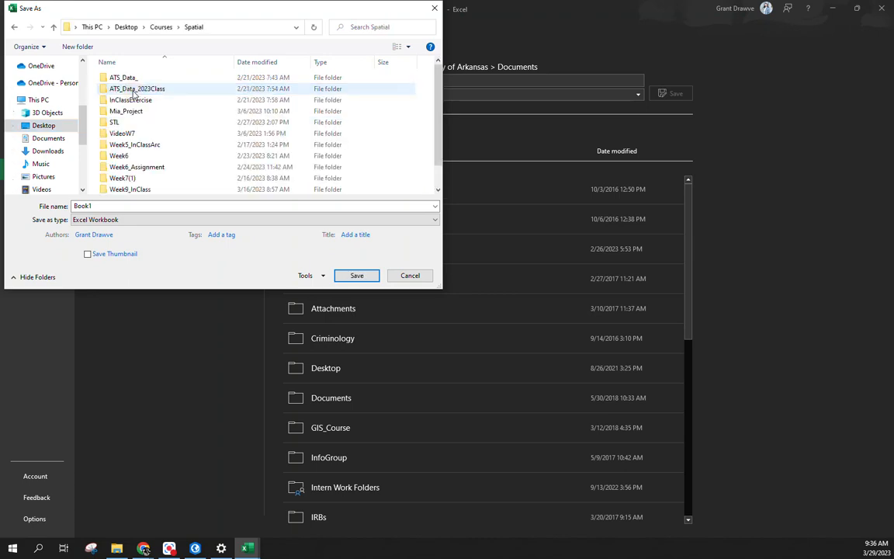
{"action": "scroll", "coordinate": [150, 155], "scroll_direction": "down", "scroll_amount": 1}
{"action": "double_click", "coordinate": [144, 176]}
Step: Name the workbook LRPD_Violence_2023 and save it
{"action": "left_click", "coordinate": [143, 205]}
{"action": "type", "text": "L"}
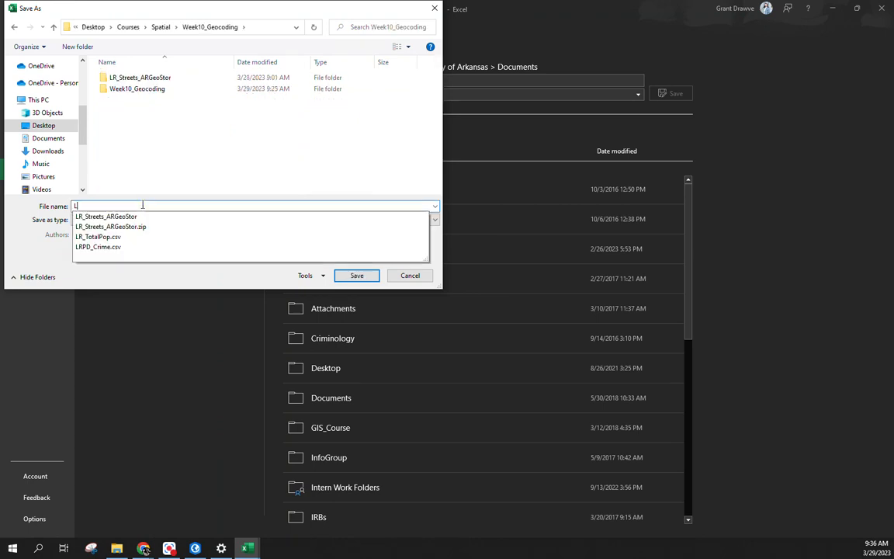
{"action": "type", "text": "RPC_"}
{"action": "key", "text": "BackSpace"}
{"action": "key", "text": "BackSpace"}
{"action": "type", "text": "D"}
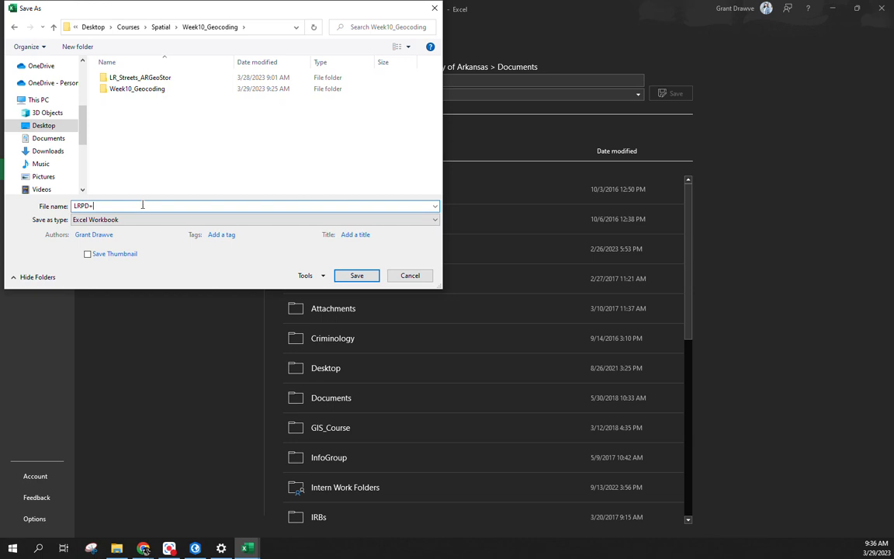
{"action": "type", "text": "_Violence_2023"}
{"action": "left_click", "coordinate": [363, 280]}
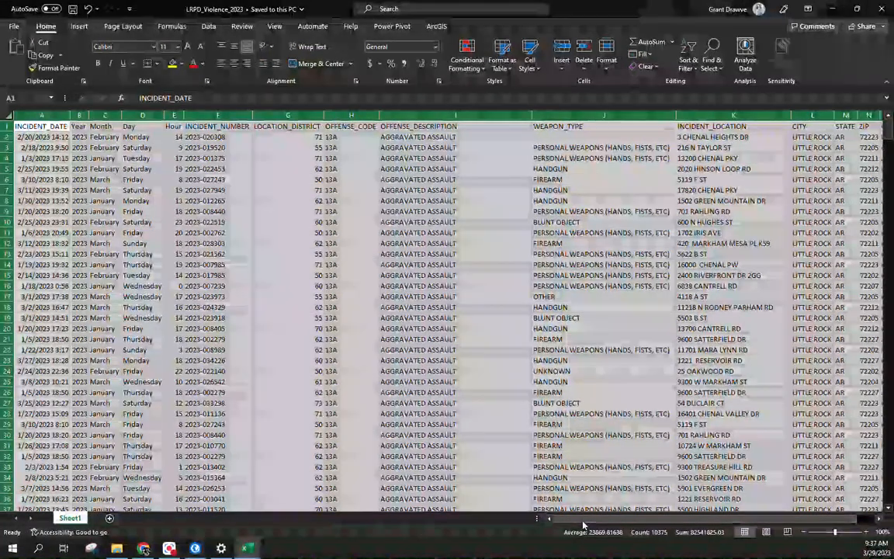
Step: Close LRPD_Crime saving its changes, then open the LR_TotalPop population file
{"action": "left_click_drag", "start_coordinate": [583, 520], "coordinate": [628, 518]}
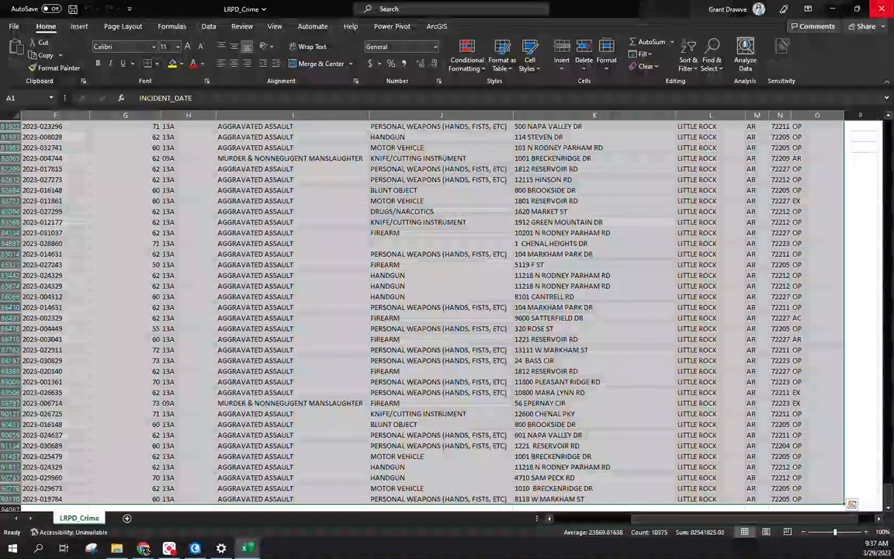
{"action": "left_click", "coordinate": [882, 8]}
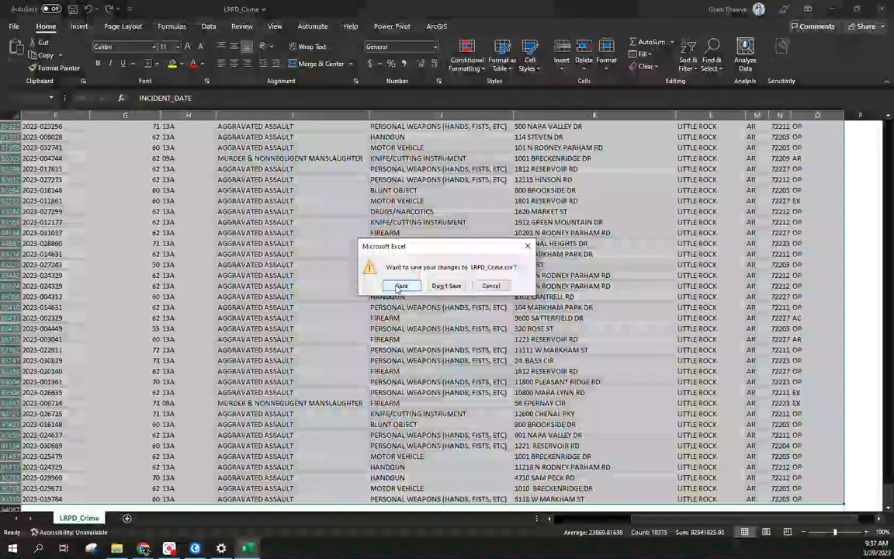
{"action": "left_click", "coordinate": [397, 288]}
{"action": "left_click", "coordinate": [353, 296]}
{"action": "left_click", "coordinate": [247, 547]}
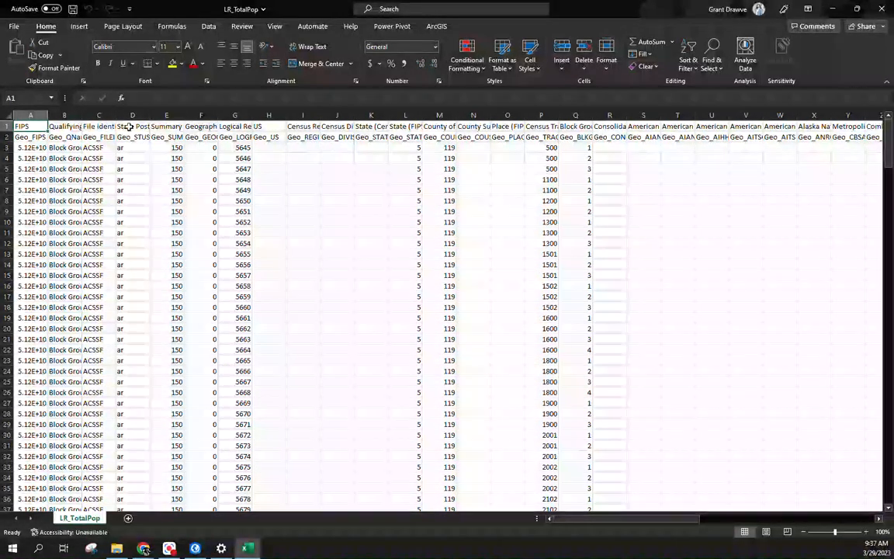
Step: Auto-fit all LR_TotalPop columns and delete the Geo_ field-code row 2
{"action": "left_click", "coordinate": [9, 115]}
{"action": "double_click", "coordinate": [47, 115]}
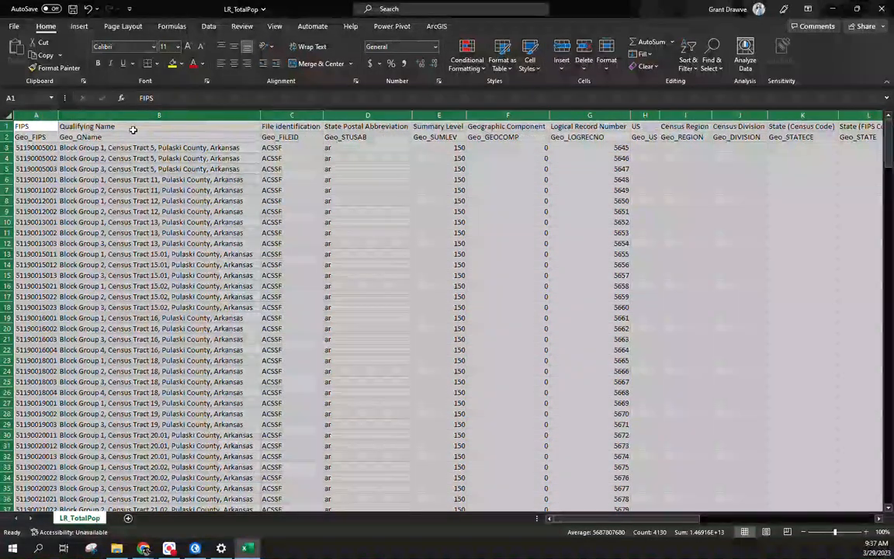
{"action": "left_click", "coordinate": [7, 136]}
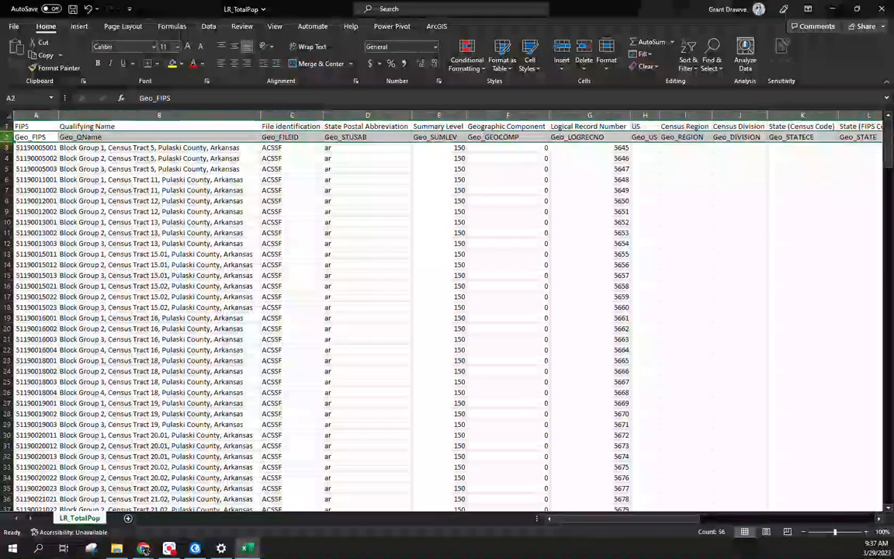
{"action": "right_click", "coordinate": [7, 137]}
{"action": "left_click", "coordinate": [35, 259]}
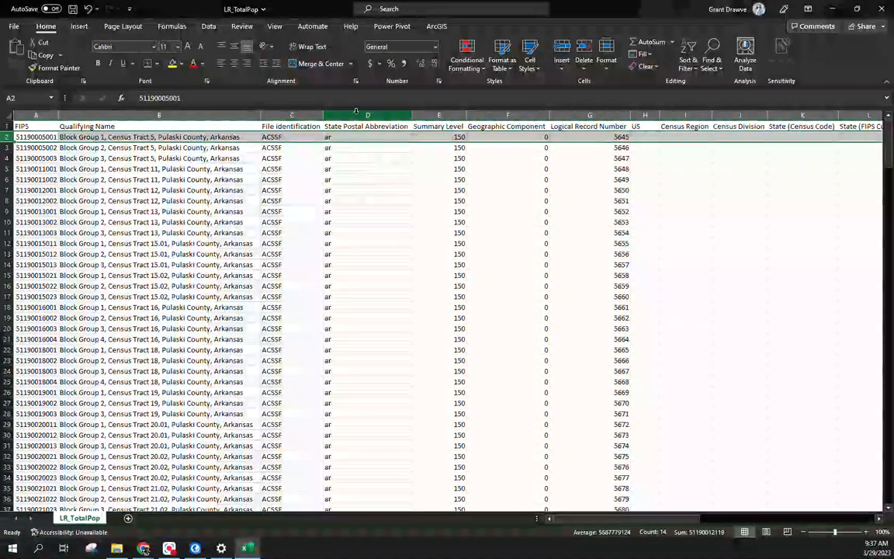
Step: Delete columns H through AX and B through G, keeping FIPS through Total Population
{"action": "left_click_drag", "start_coordinate": [644, 115], "coordinate": [682, 115]}
{"action": "right_click", "coordinate": [682, 115]}
{"action": "left_click", "coordinate": [723, 241]}
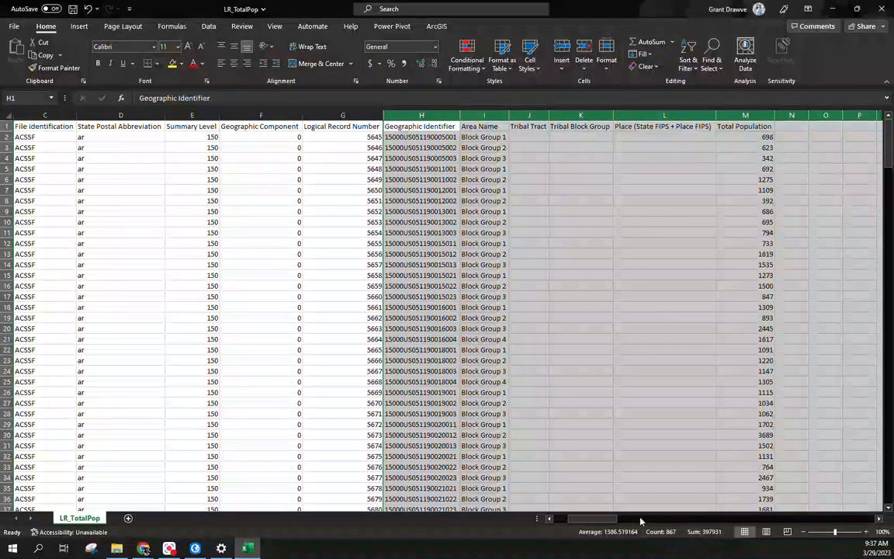
{"action": "left_click_drag", "start_coordinate": [598, 520], "coordinate": [556, 519]}
{"action": "left_click_drag", "start_coordinate": [125, 115], "coordinate": [596, 109]}
{"action": "right_click", "coordinate": [596, 109]}
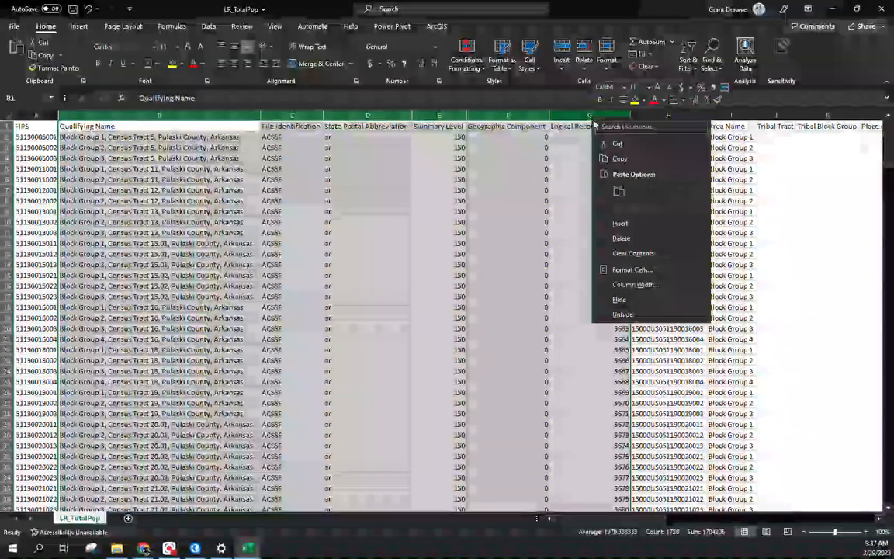
{"action": "left_click", "coordinate": [627, 235]}
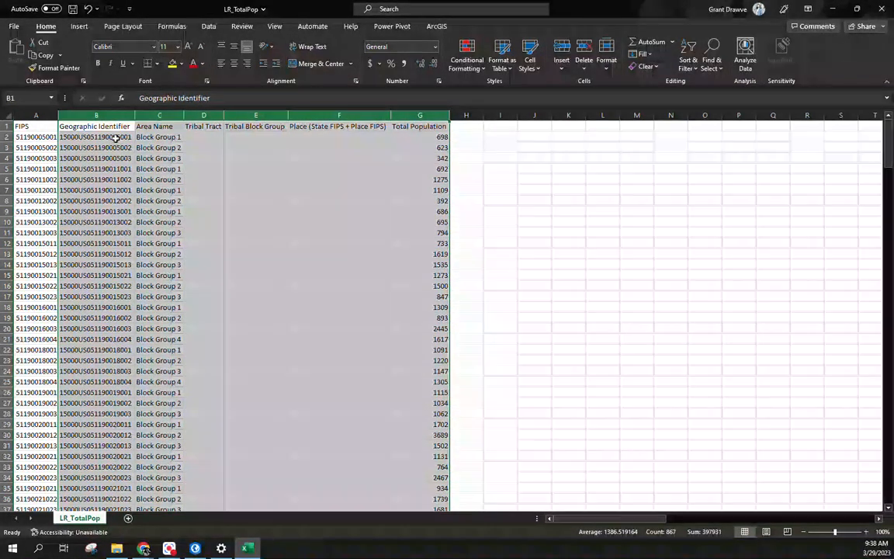
Step: Undo twice to bring back the deleted census columns
{"action": "key", "text": "ctrl+z"}
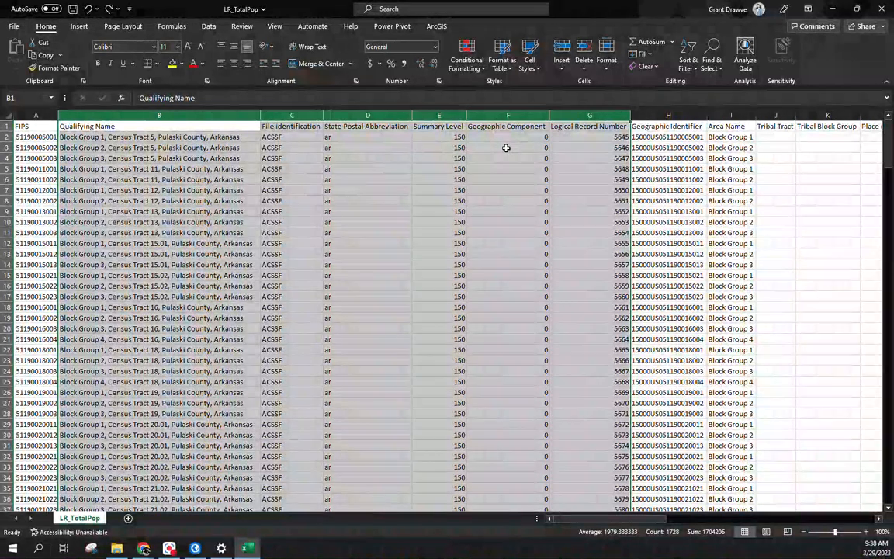
{"action": "key", "text": "ctrl+z"}
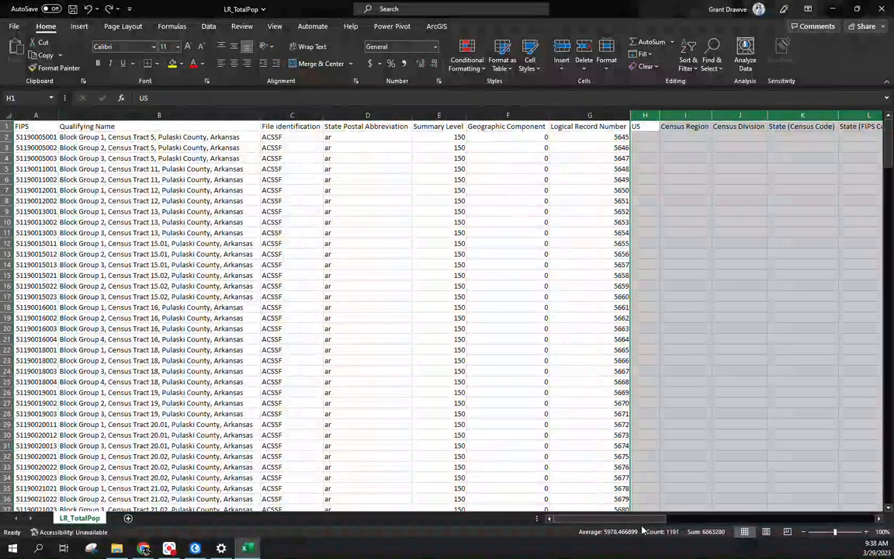
{"action": "left_click_drag", "start_coordinate": [640, 520], "coordinate": [708, 517]}
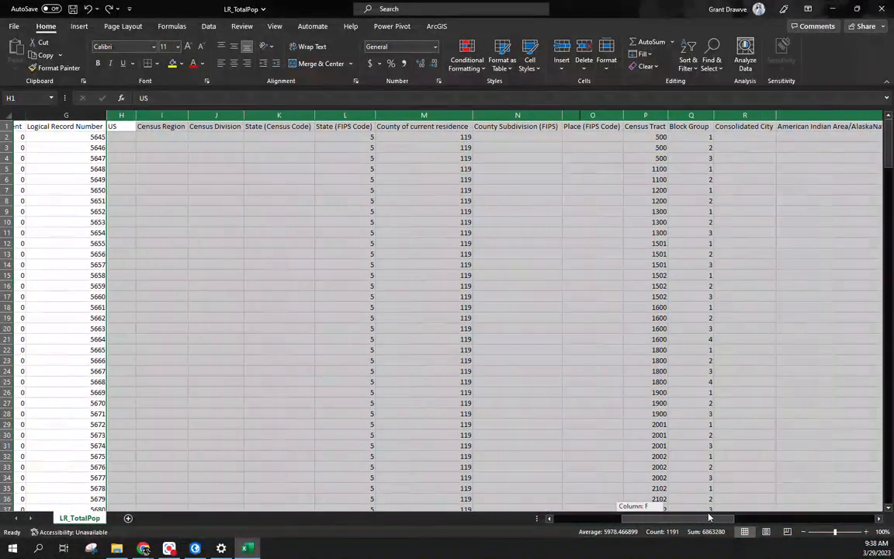
{"action": "left_click_drag", "start_coordinate": [716, 518], "coordinate": [720, 517]}
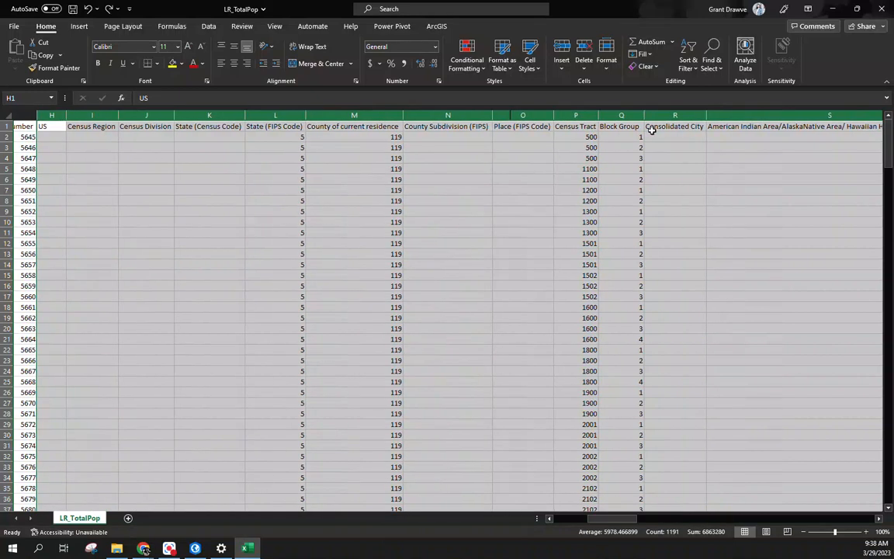
Step: Delete the empty columns R through AX and the County Subdivision and Place columns
{"action": "left_click_drag", "start_coordinate": [662, 117], "coordinate": [741, 115]}
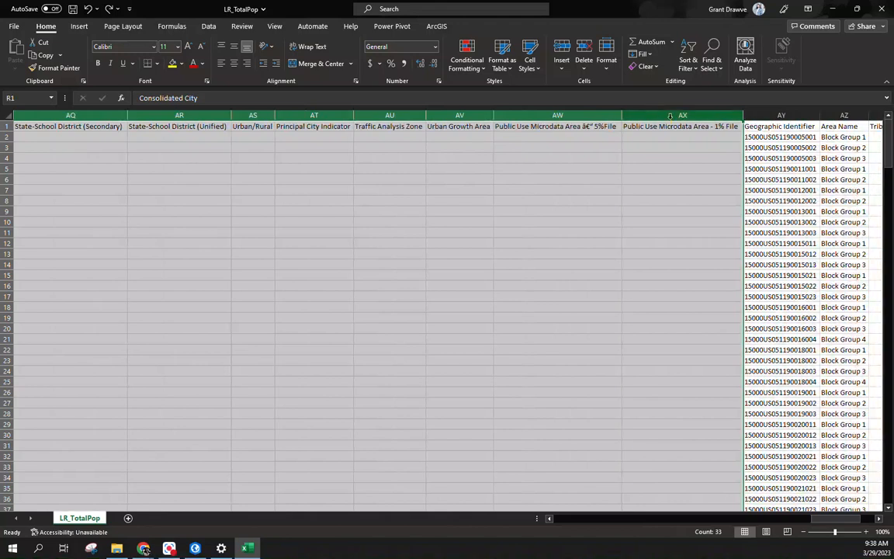
{"action": "right_click", "coordinate": [675, 128]}
{"action": "left_click", "coordinate": [699, 240]}
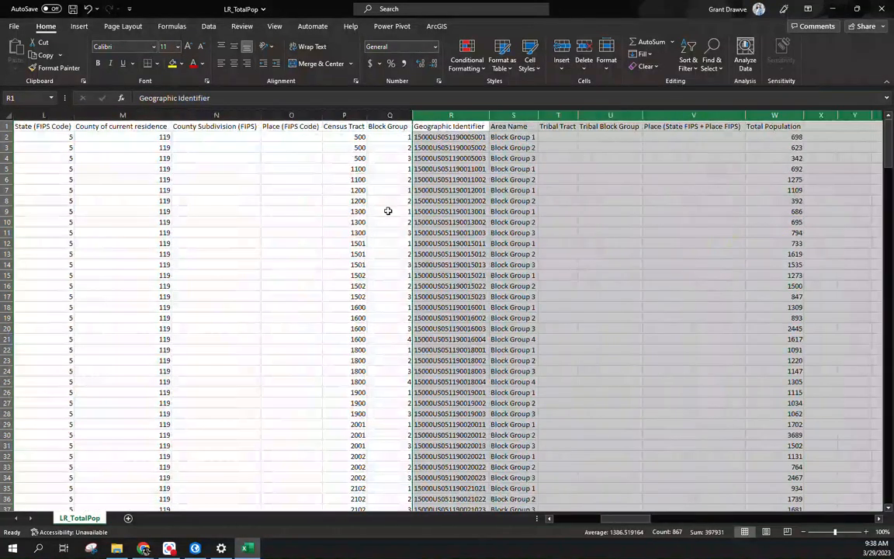
{"action": "left_click_drag", "start_coordinate": [218, 115], "coordinate": [310, 114]}
{"action": "right_click", "coordinate": [314, 116]}
{"action": "left_click", "coordinate": [349, 235]}
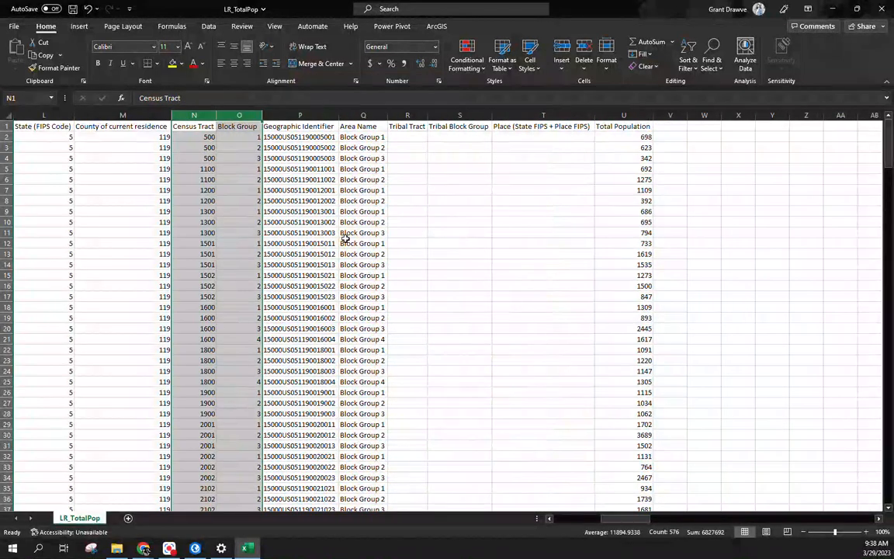
Step: Inspect the Census Tract, State (FIPS Code) and Block Group cell values
{"action": "left_click_drag", "start_coordinate": [613, 518], "coordinate": [592, 519]}
{"action": "left_click", "coordinate": [544, 159]}
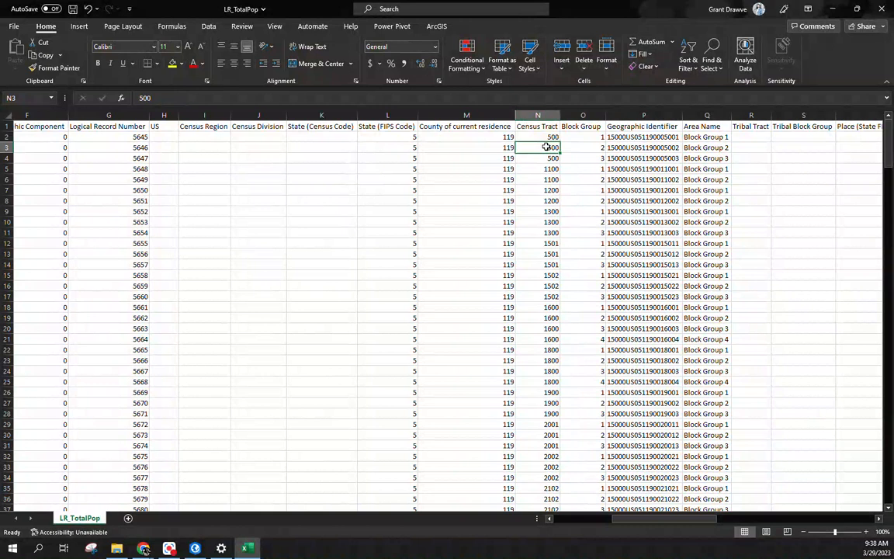
{"action": "left_click", "coordinate": [399, 138]}
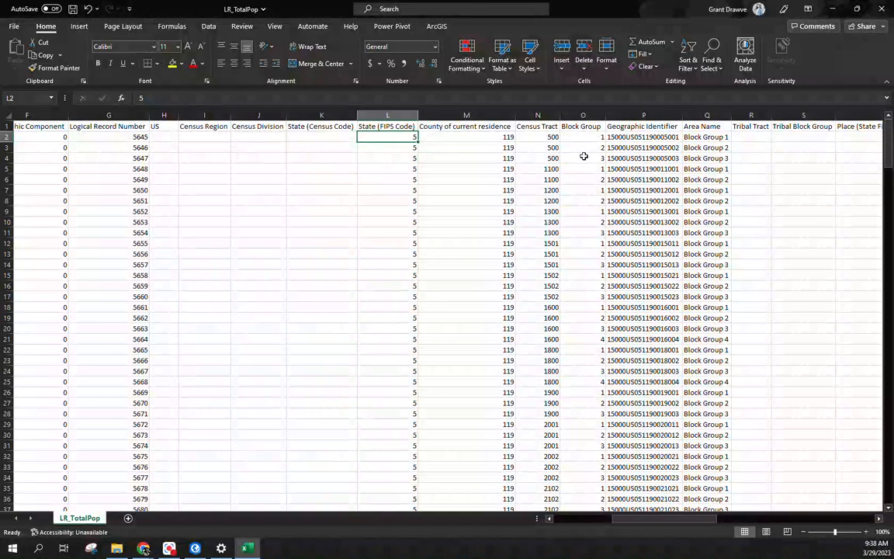
{"action": "left_click", "coordinate": [583, 158]}
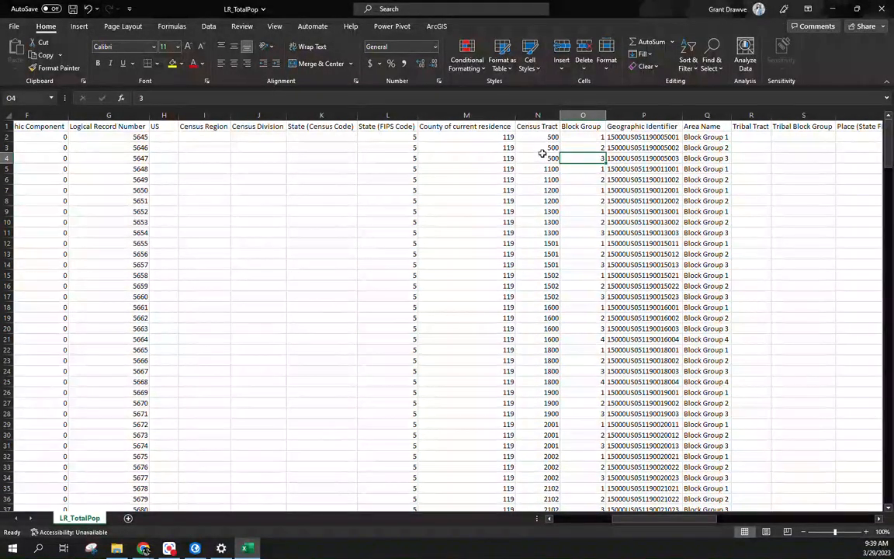
{"action": "left_click", "coordinate": [589, 148]}
{"action": "left_click", "coordinate": [588, 136]}
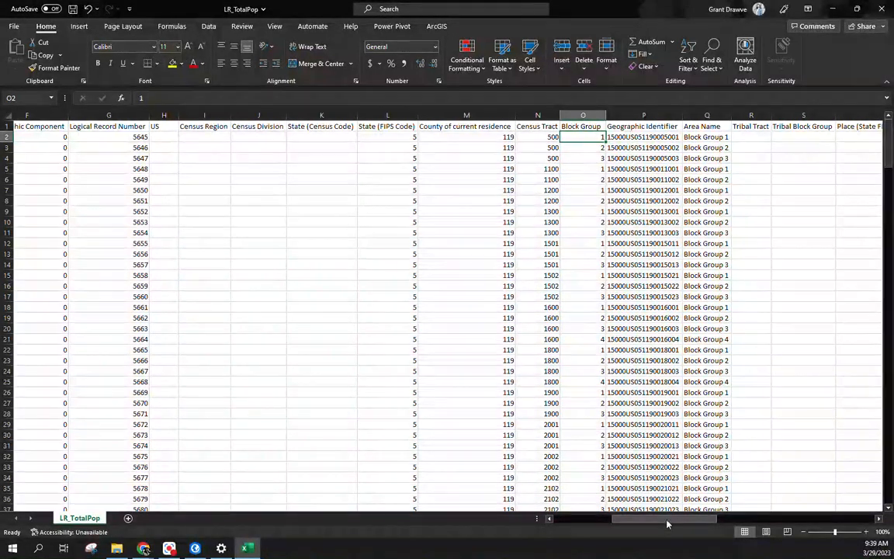
Step: Delete columns File identification through Census Division, plus the State (Census Code) column
{"action": "left_click_drag", "start_coordinate": [658, 519], "coordinate": [590, 520]}
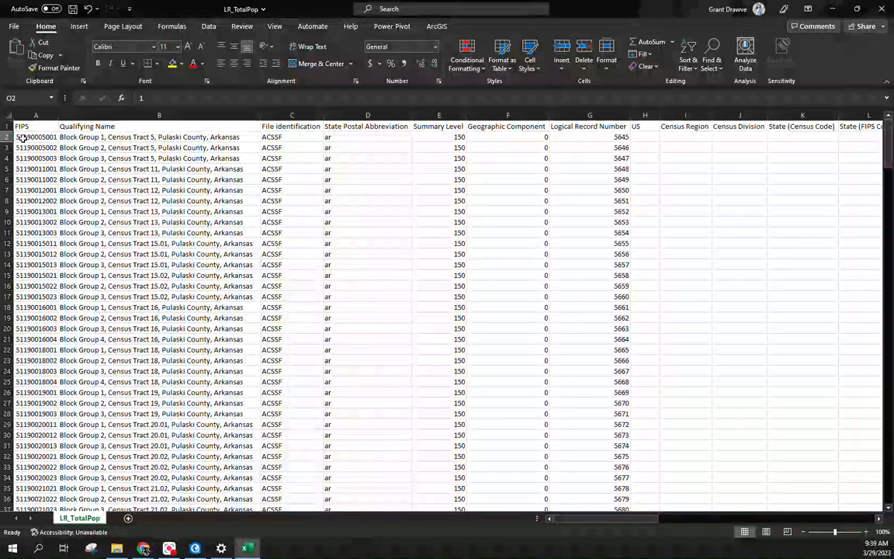
{"action": "left_click_drag", "start_coordinate": [292, 115], "coordinate": [751, 116]}
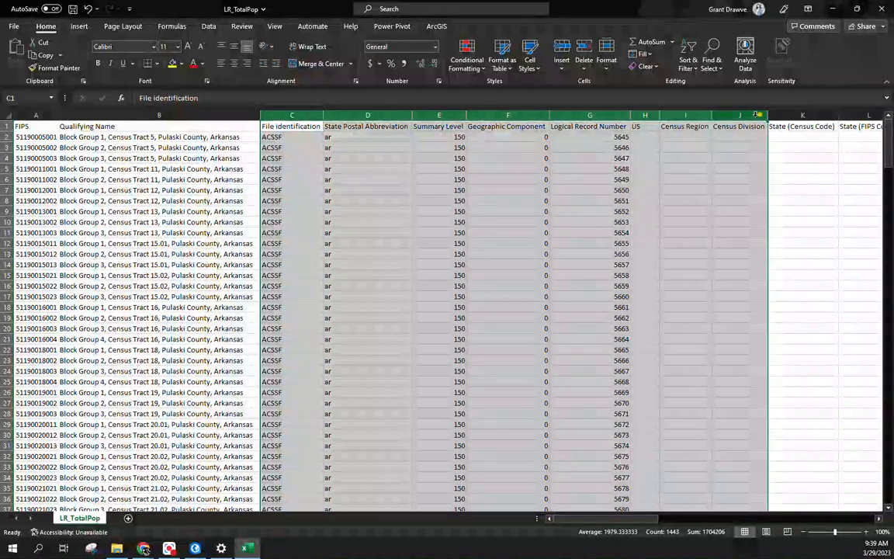
{"action": "right_click", "coordinate": [752, 116]}
{"action": "left_click", "coordinate": [780, 238]}
{"action": "left_click", "coordinate": [294, 115]}
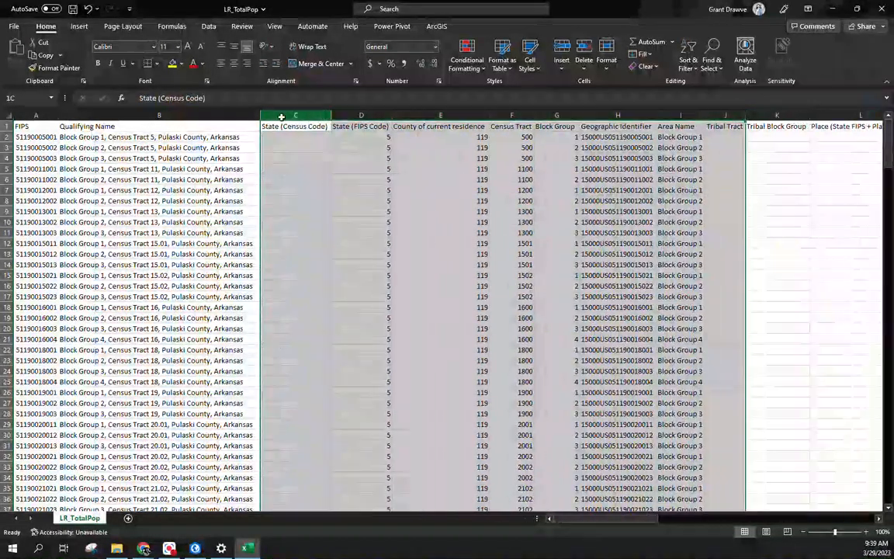
{"action": "right_click", "coordinate": [264, 108]}
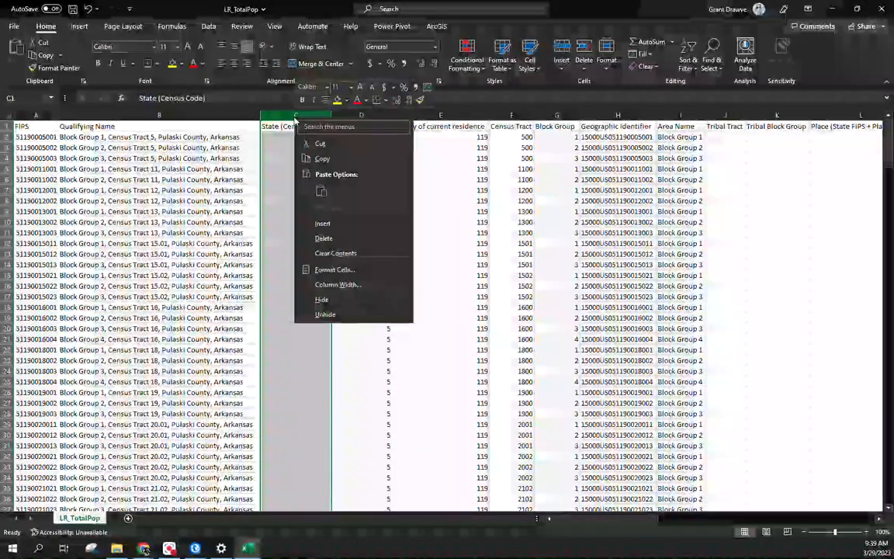
{"action": "left_click", "coordinate": [318, 236]}
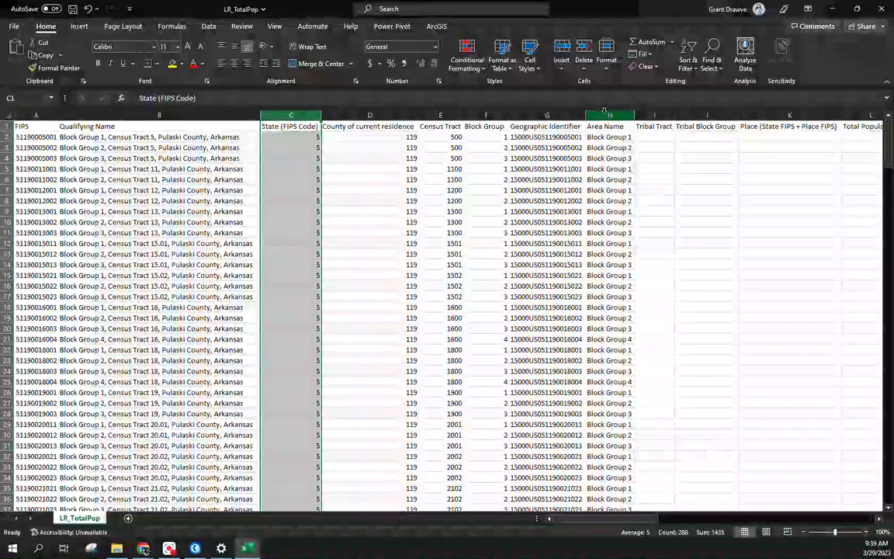
Step: Insert a blank column before Area Name and select its header cell
{"action": "right_click", "coordinate": [607, 115]}
{"action": "left_click", "coordinate": [639, 224]}
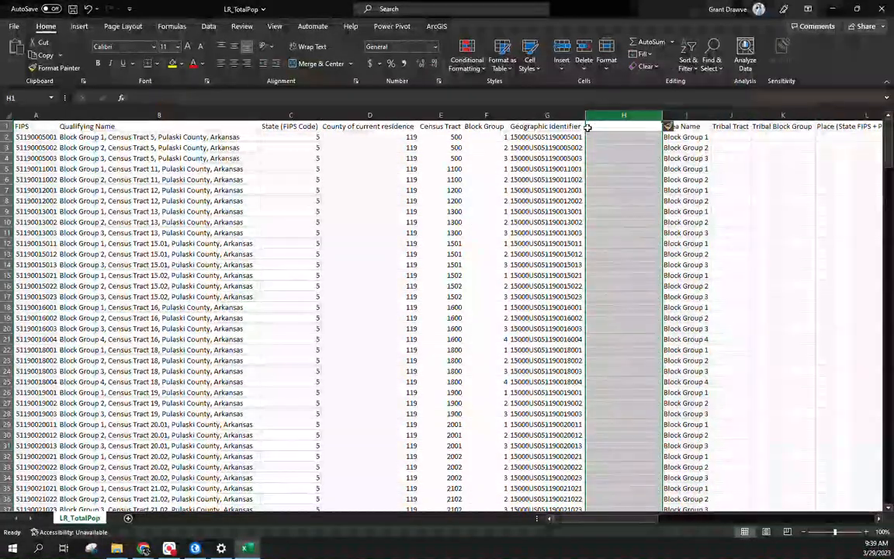
{"action": "left_click", "coordinate": [589, 125]}
Step: Head the new column GEOID and fill =RIGHT(G2,12) down through every row
{"action": "type", "text": "GEOID"}
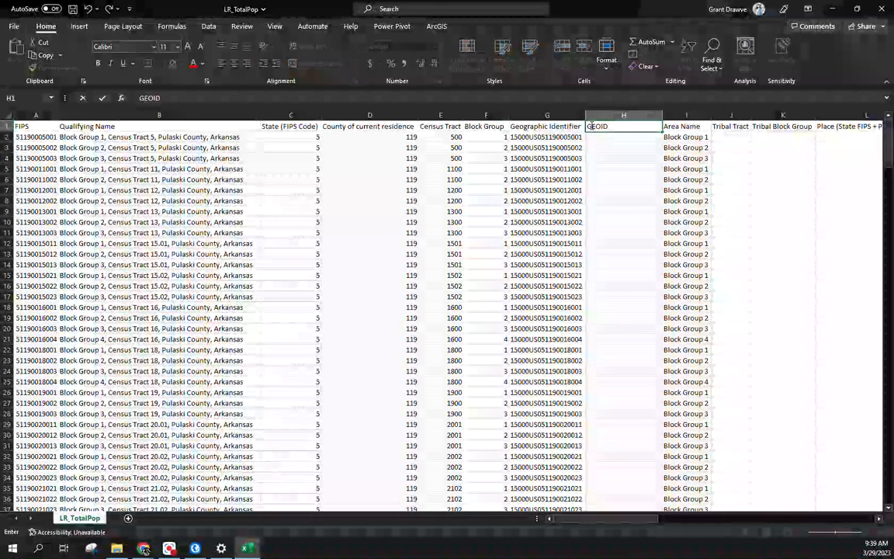
{"action": "key", "text": "Return"}
{"action": "type", "text": "=ri"}
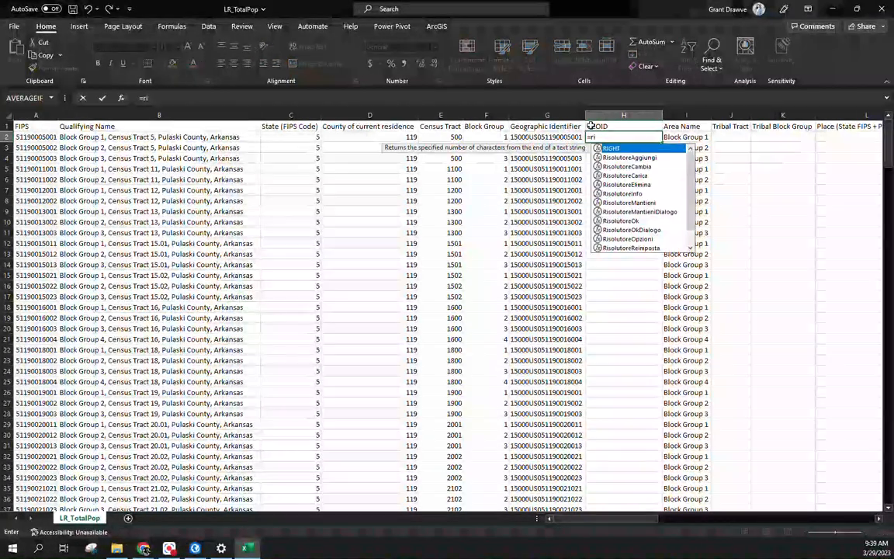
{"action": "type", "text": "ght(G2"}
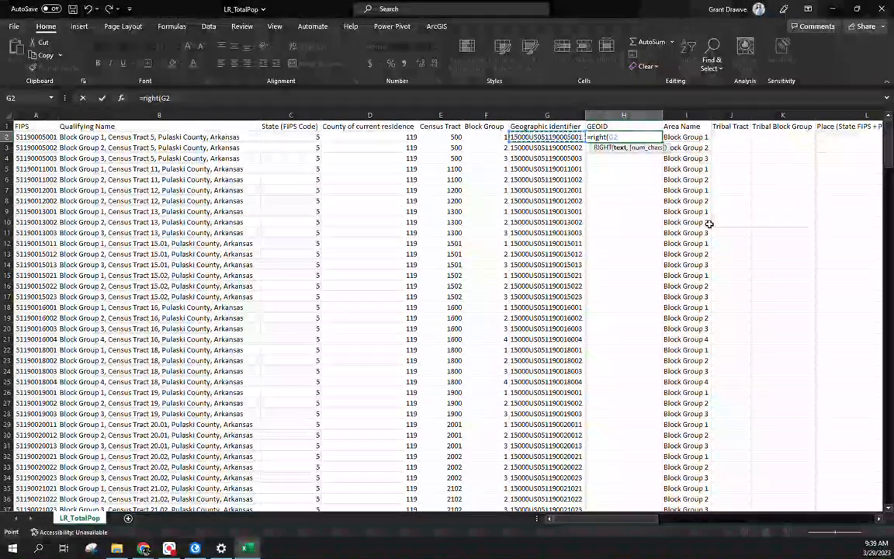
{"action": "type", "text": ","}
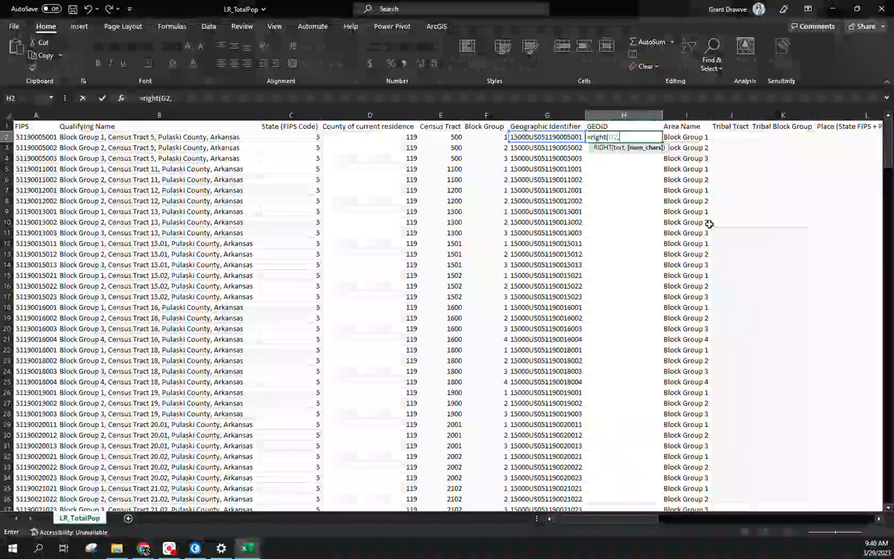
{"action": "type", "text": "12"}
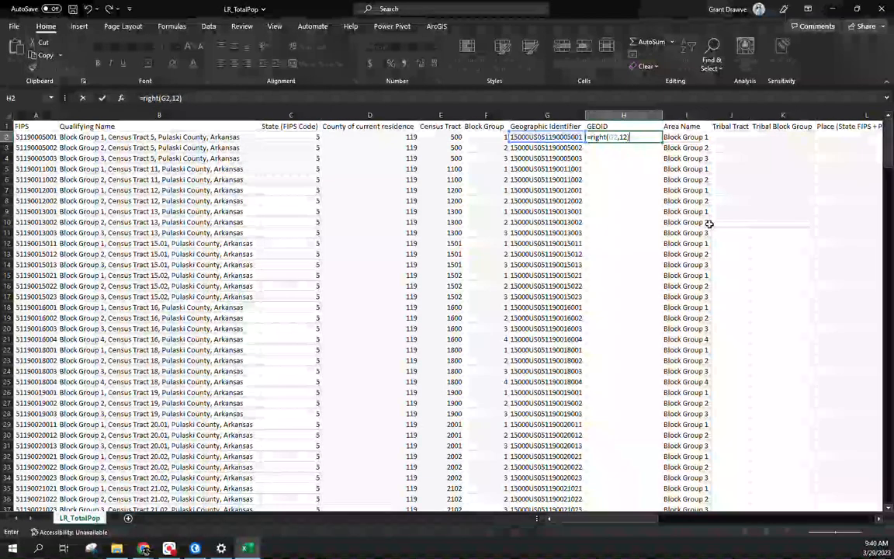
{"action": "left_click", "coordinate": [659, 138]}
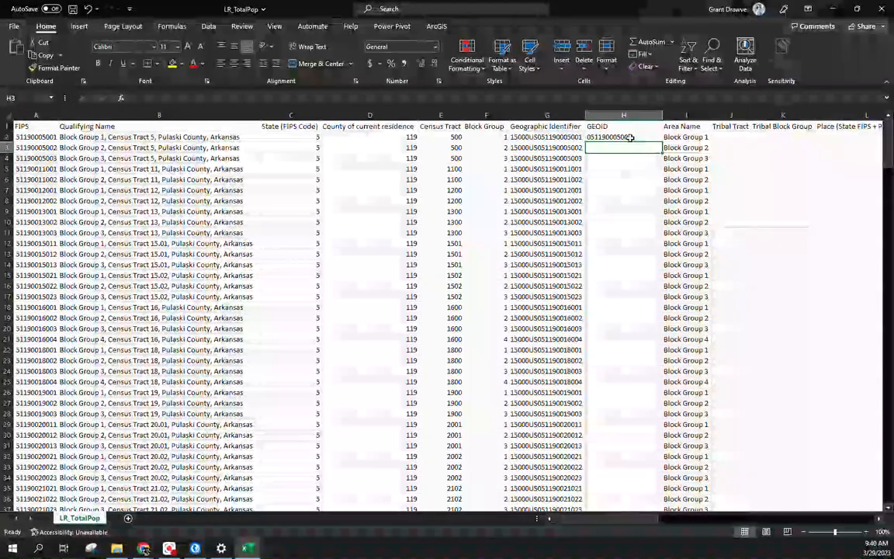
{"action": "double_click", "coordinate": [662, 144]}
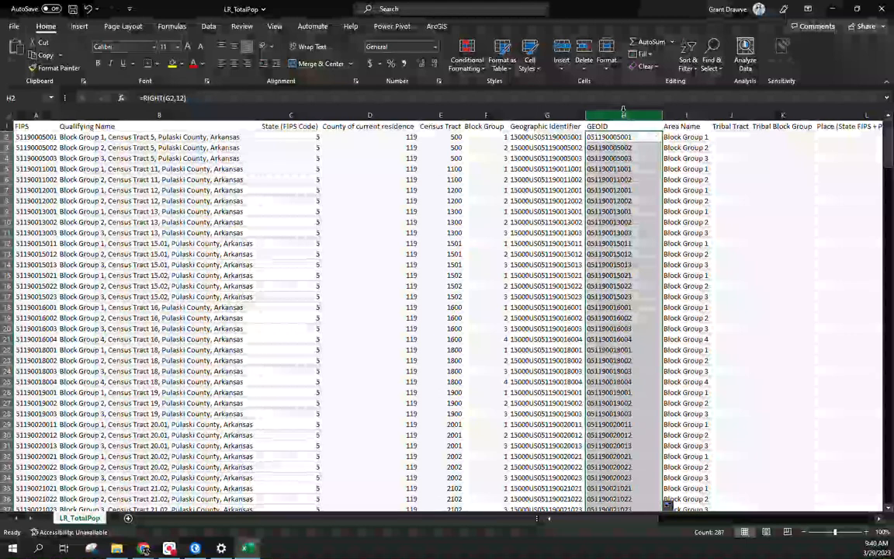
{"action": "left_click", "coordinate": [621, 201]}
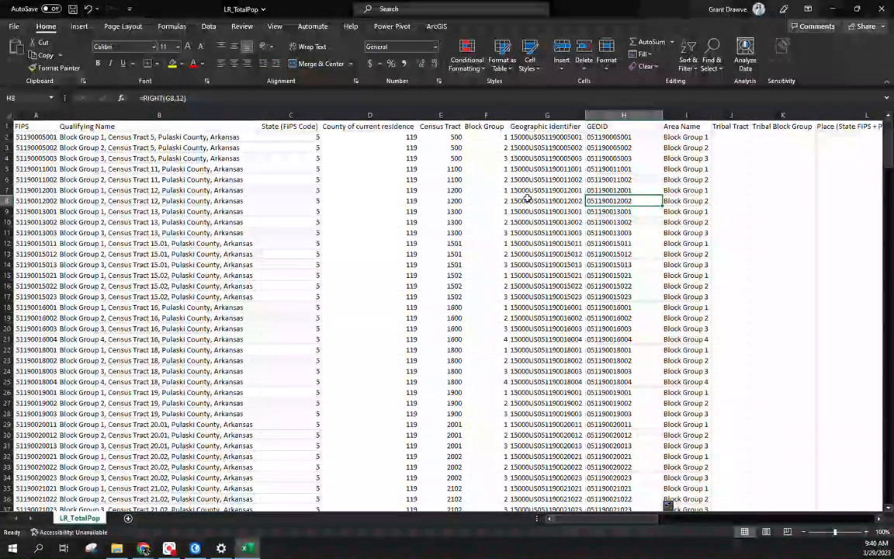
{"action": "right_click", "coordinate": [606, 114]}
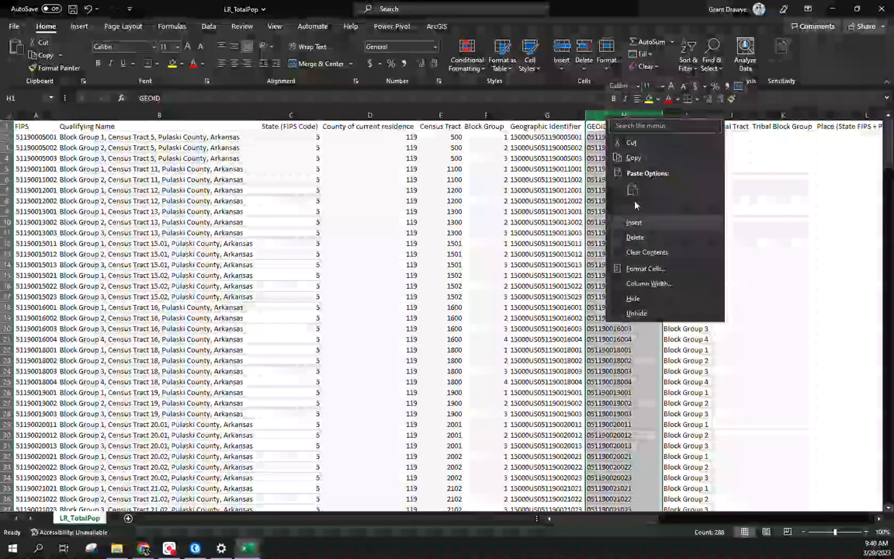
Step: Copy the GEOID column and paste it back as plain values
{"action": "left_click", "coordinate": [632, 153]}
{"action": "right_click", "coordinate": [627, 116]}
{"action": "left_click", "coordinate": [668, 193]}
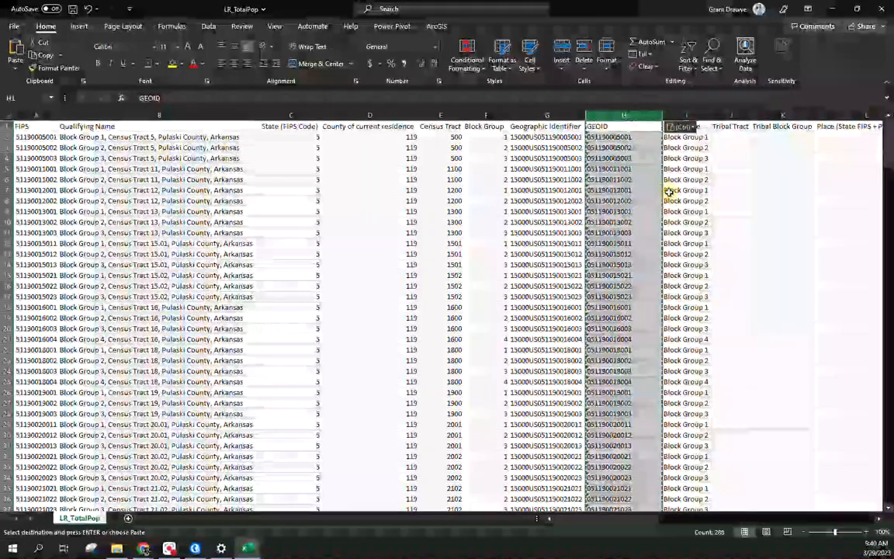
{"action": "left_click", "coordinate": [611, 180]}
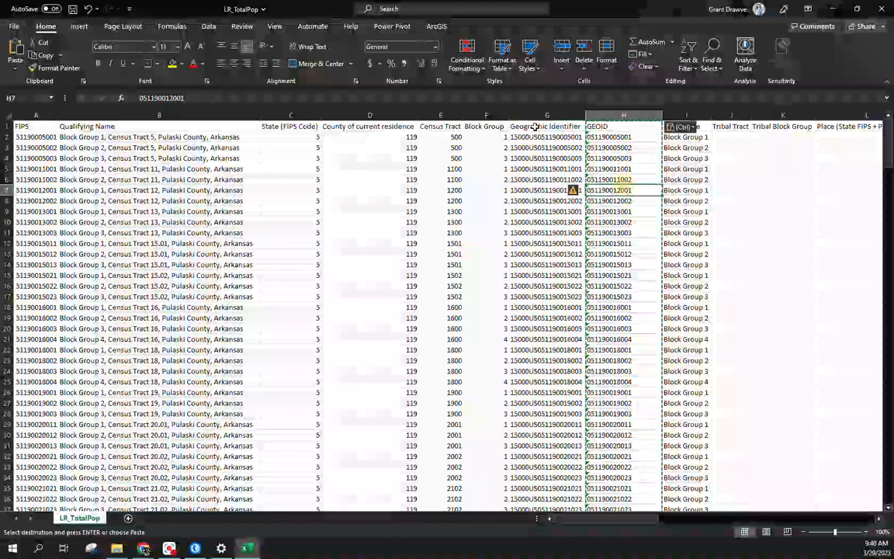
Step: Delete the Geographic Identifier column and the State through Block Group columns
{"action": "right_click", "coordinate": [544, 115]}
{"action": "left_click", "coordinate": [567, 238]}
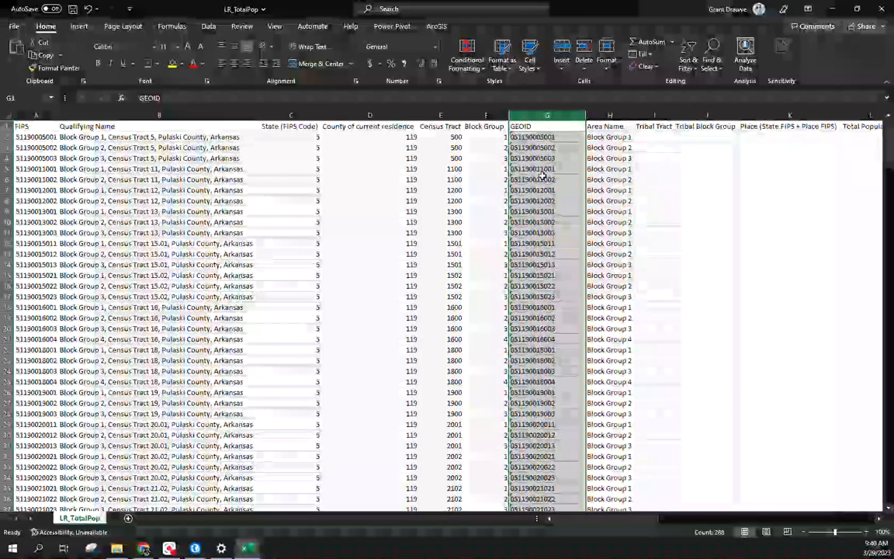
{"action": "left_click", "coordinate": [543, 264]}
{"action": "left_click", "coordinate": [544, 316]}
{"action": "left_click", "coordinate": [543, 179]}
{"action": "left_click_drag", "start_coordinate": [291, 115], "coordinate": [483, 115]}
{"action": "right_click", "coordinate": [482, 116]}
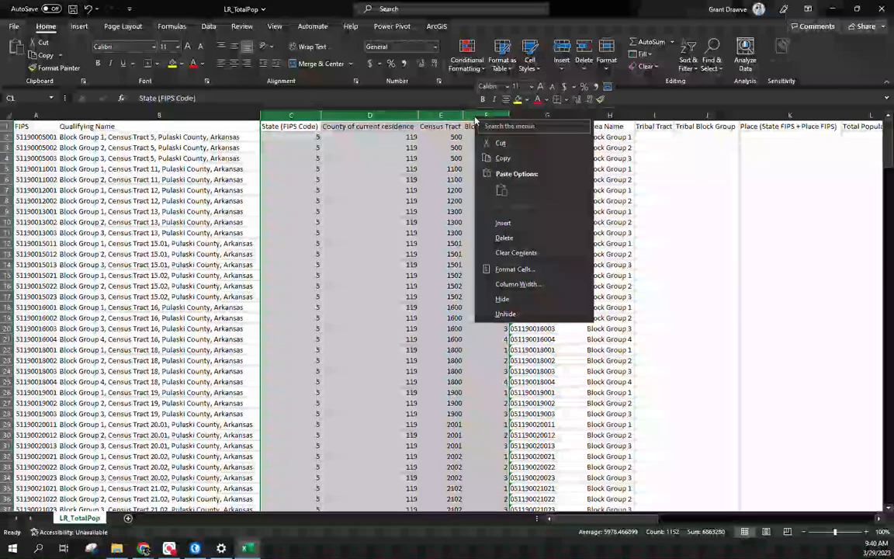
{"action": "left_click", "coordinate": [518, 238]}
Step: Delete the Qualifying Name, Tribal Tract, Tribal Block Group, Place and Area Name columns
{"action": "left_click", "coordinate": [120, 116]}
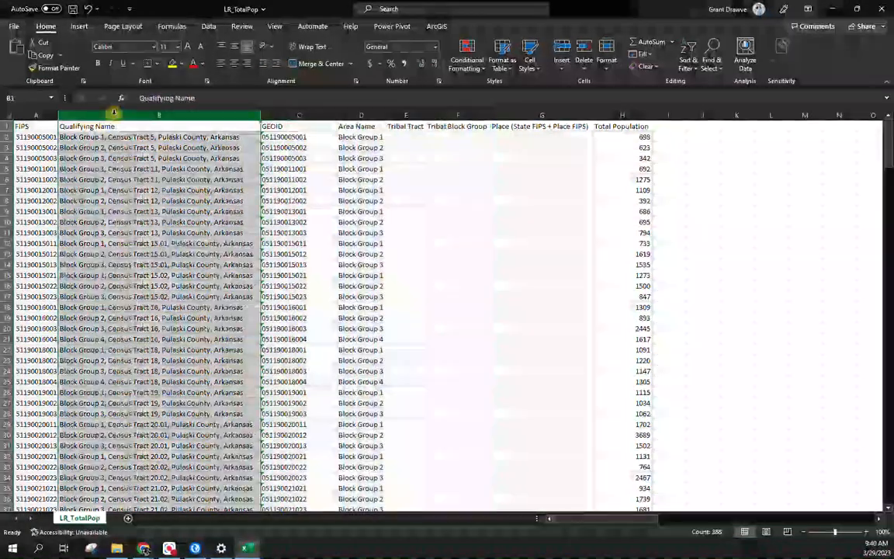
{"action": "right_click", "coordinate": [120, 116]}
{"action": "left_click", "coordinate": [164, 235]}
{"action": "left_click_drag", "start_coordinate": [203, 115], "coordinate": [325, 114]}
{"action": "right_click", "coordinate": [325, 114]}
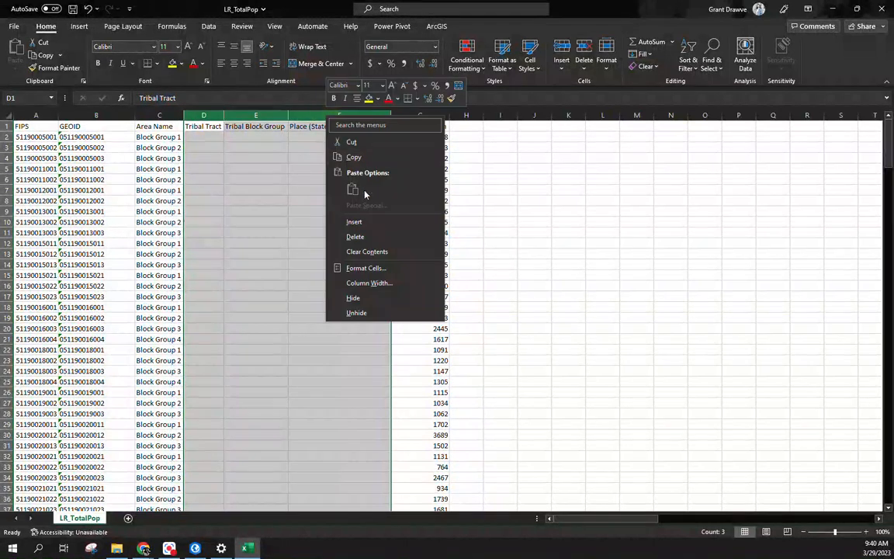
{"action": "left_click", "coordinate": [380, 237]}
{"action": "left_click", "coordinate": [158, 116]}
{"action": "right_click", "coordinate": [158, 115]}
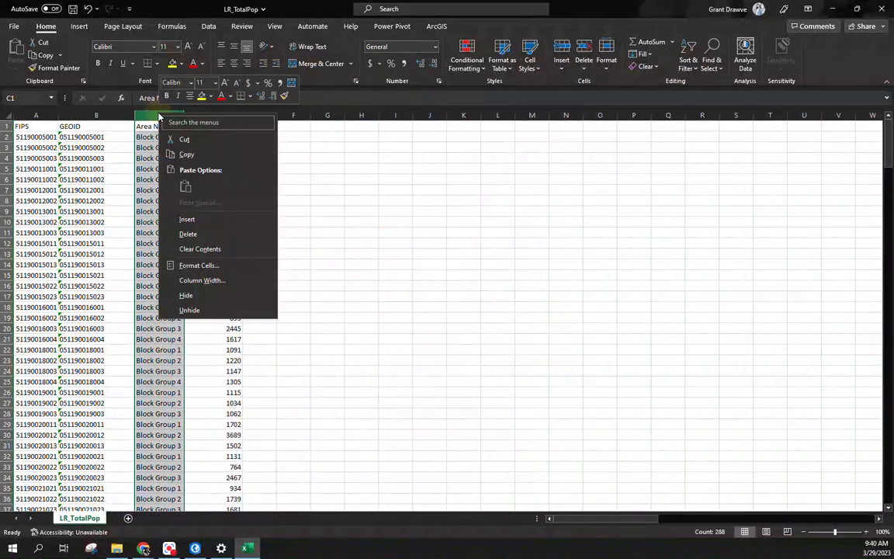
{"action": "left_click", "coordinate": [210, 236]}
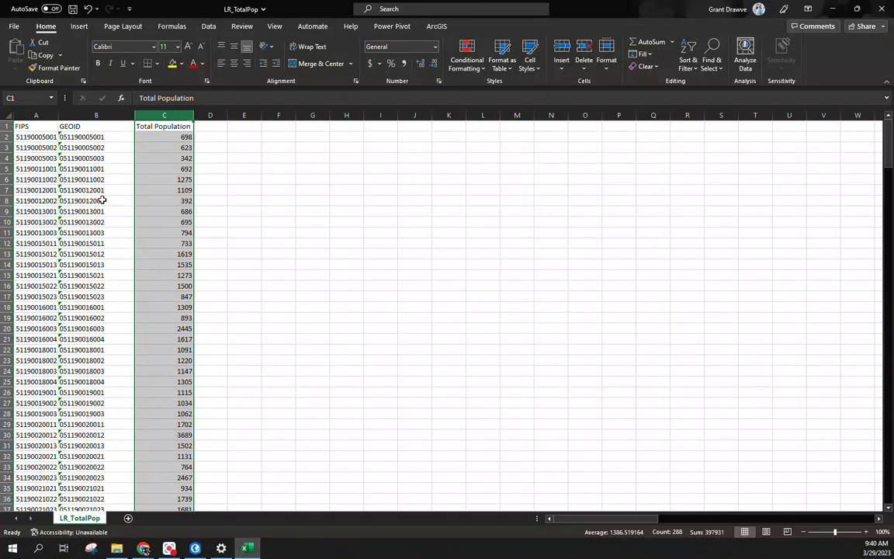
Step: AutoFit the GEOID column, rename Total Population to TotPop, fit it, and close the spreadsheet
{"action": "double_click", "coordinate": [135, 115]}
{"action": "left_click", "coordinate": [129, 125]}
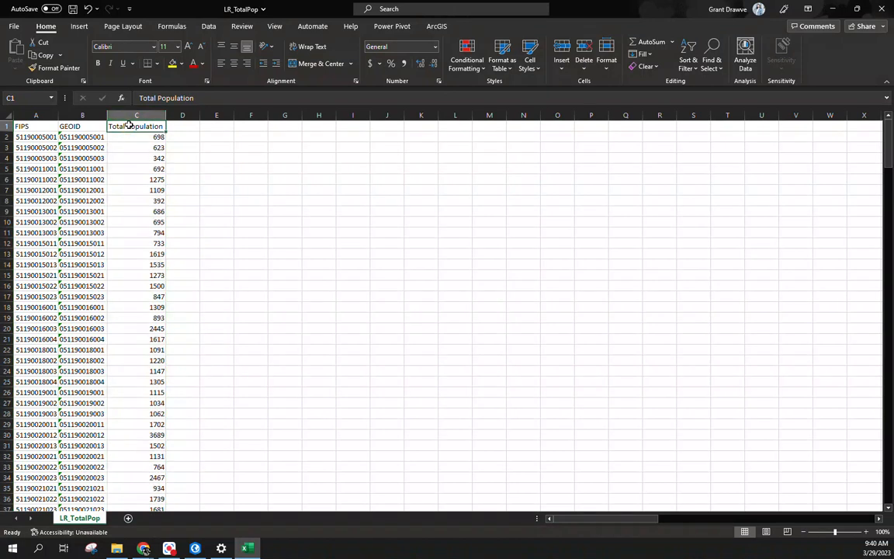
{"action": "type", "text": "TotPop"}
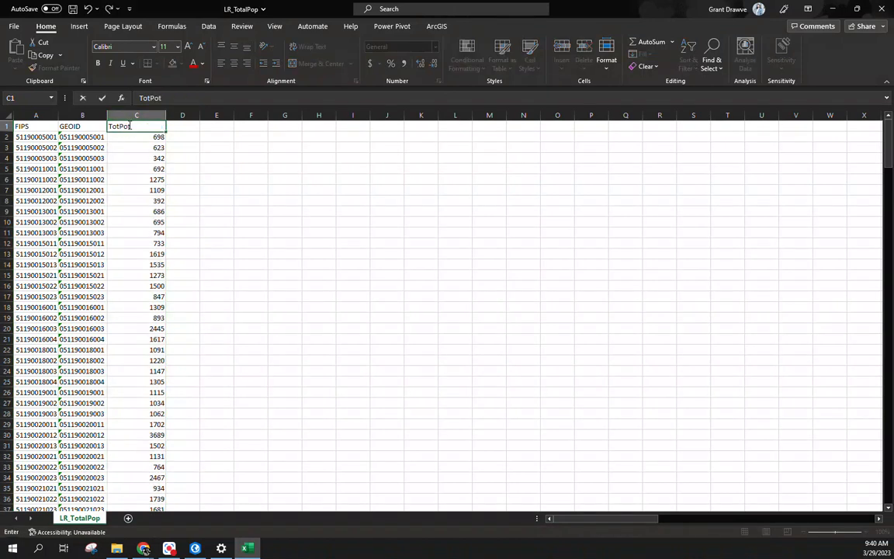
{"action": "key", "text": "Return"}
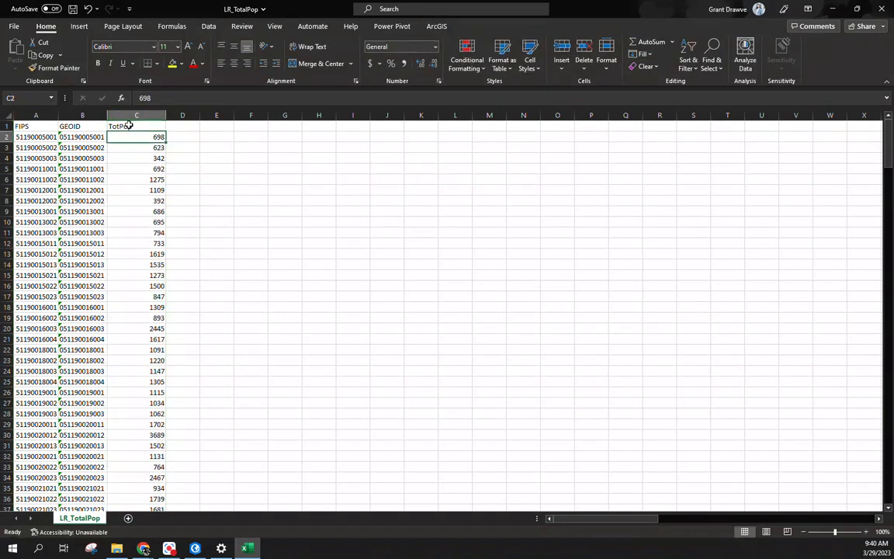
{"action": "double_click", "coordinate": [165, 115]}
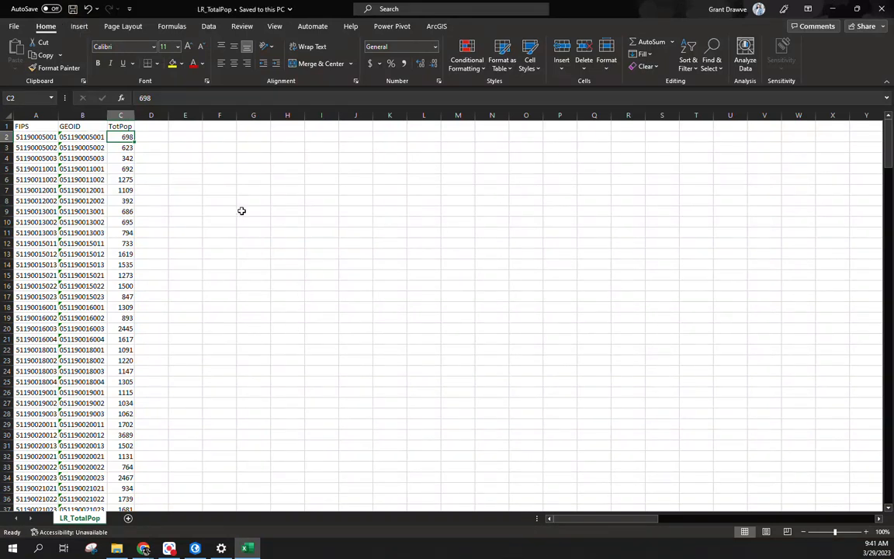
{"action": "left_click", "coordinate": [883, 10]}
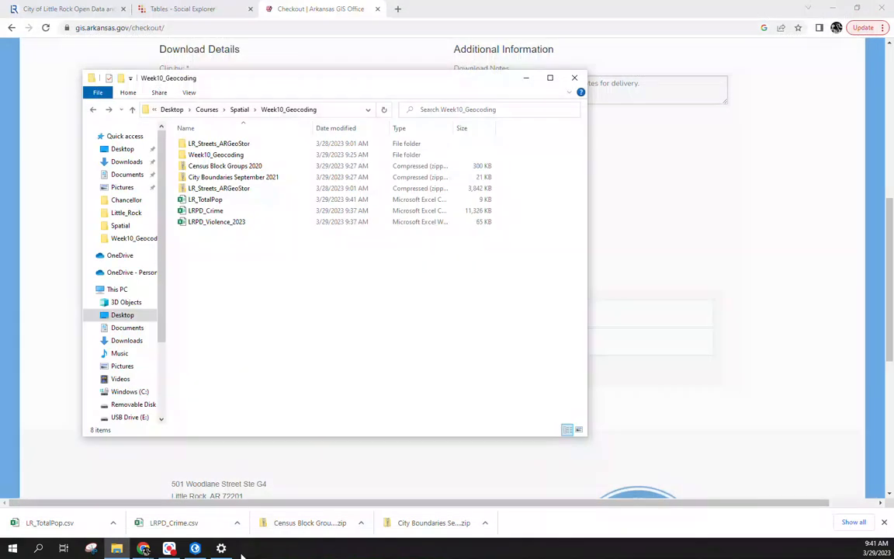
Step: Return to ArcGIS Pro, resize the map and roads attribute table, and open Add Data
{"action": "left_click", "coordinate": [194, 549]}
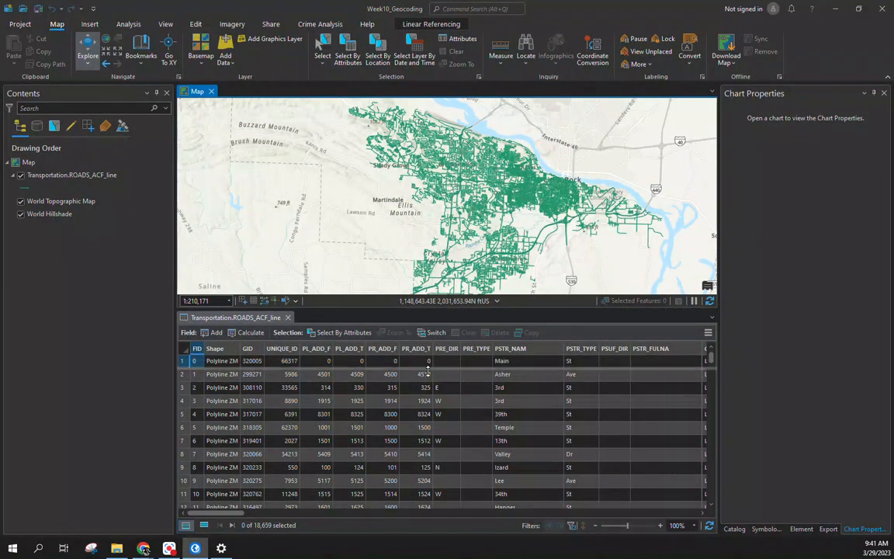
{"action": "left_click_drag", "start_coordinate": [420, 308], "coordinate": [423, 370]}
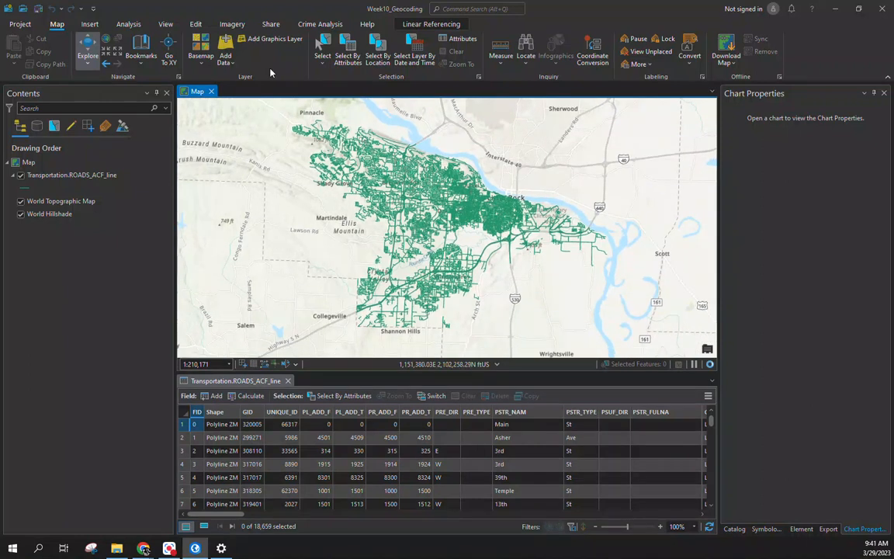
{"action": "left_click", "coordinate": [65, 175]}
{"action": "left_click_drag", "start_coordinate": [344, 373], "coordinate": [344, 329]}
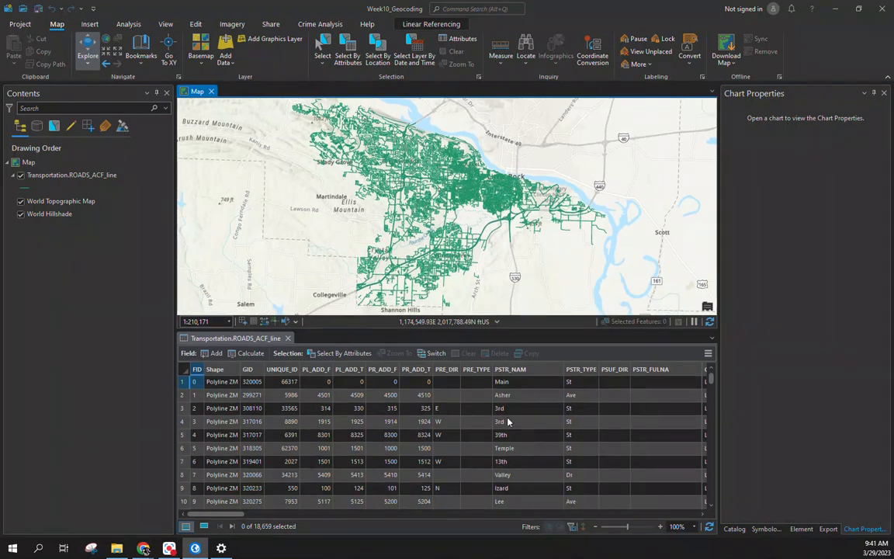
{"action": "left_click", "coordinate": [229, 515]}
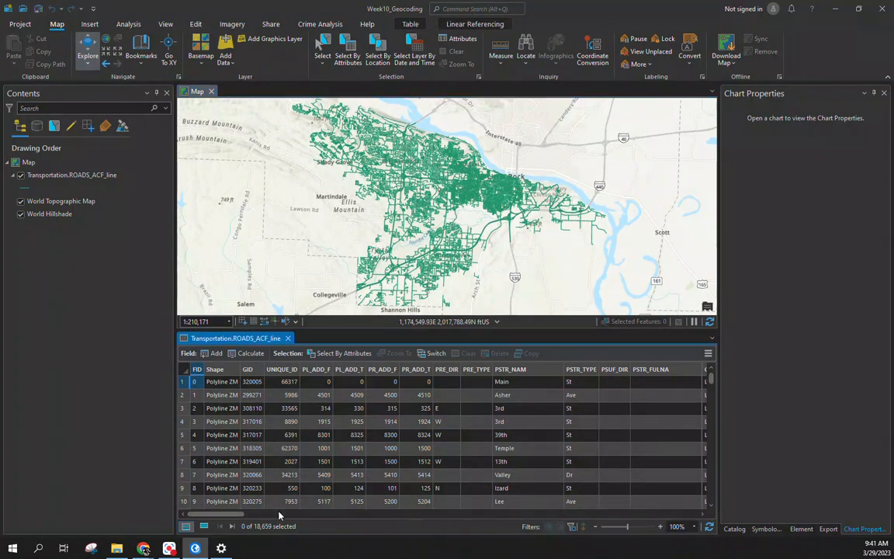
{"action": "left_click_drag", "start_coordinate": [229, 519], "coordinate": [185, 514]}
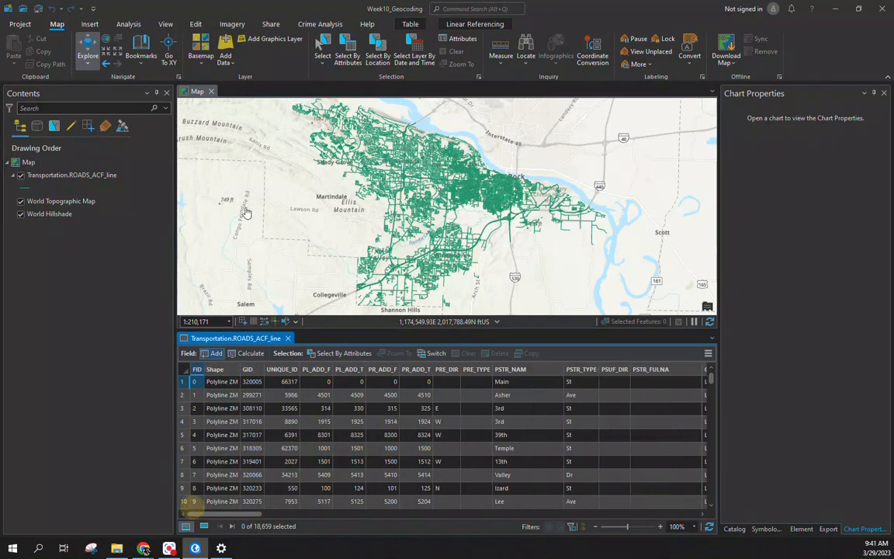
{"action": "left_click", "coordinate": [222, 48]}
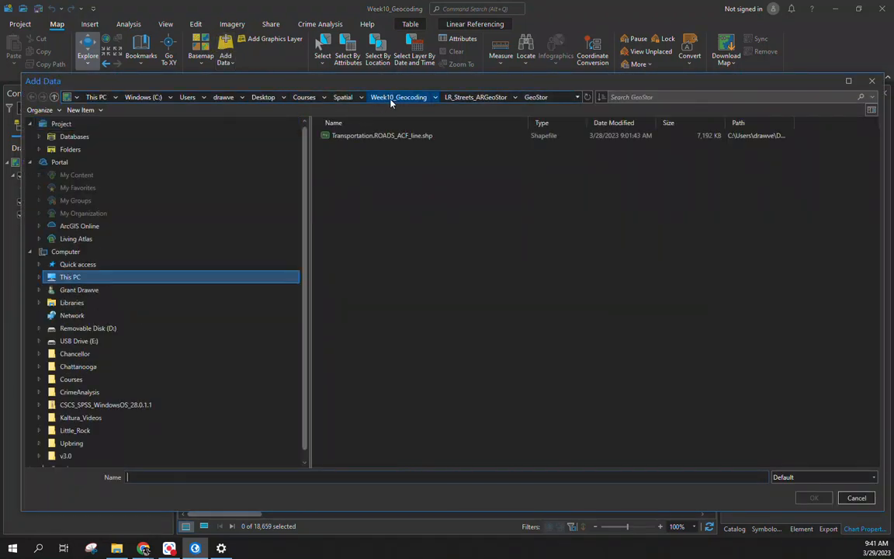
Step: Browse Add Data to Week10_Geocoding and open that folder in File Explorer
{"action": "left_click", "coordinate": [392, 97]}
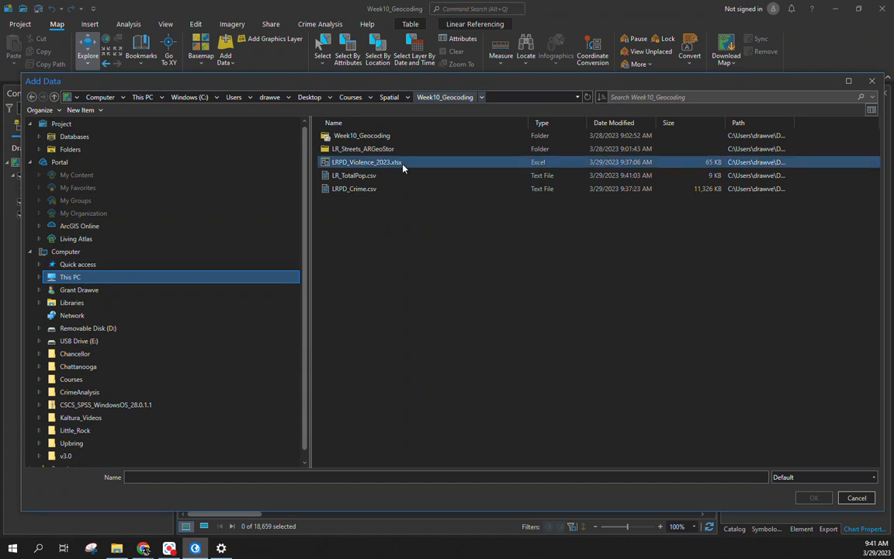
{"action": "left_click", "coordinate": [403, 257]}
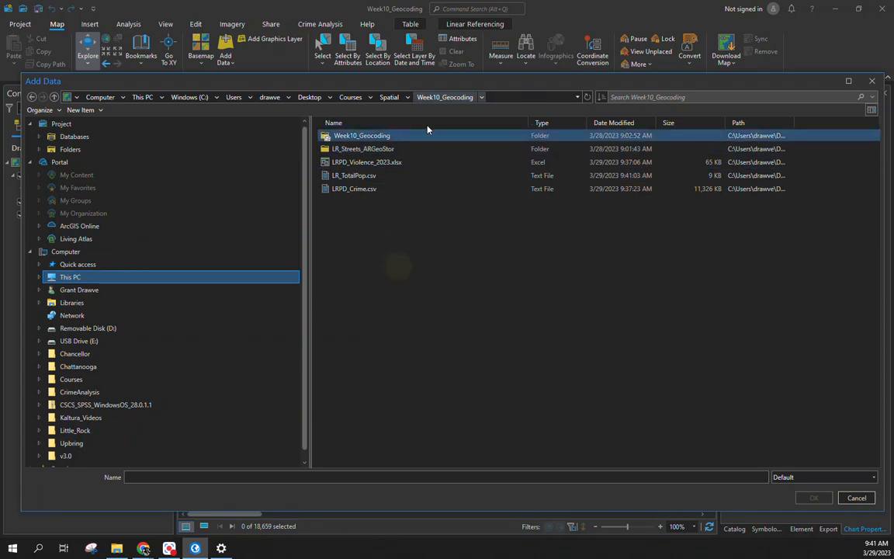
{"action": "left_click", "coordinate": [116, 548]}
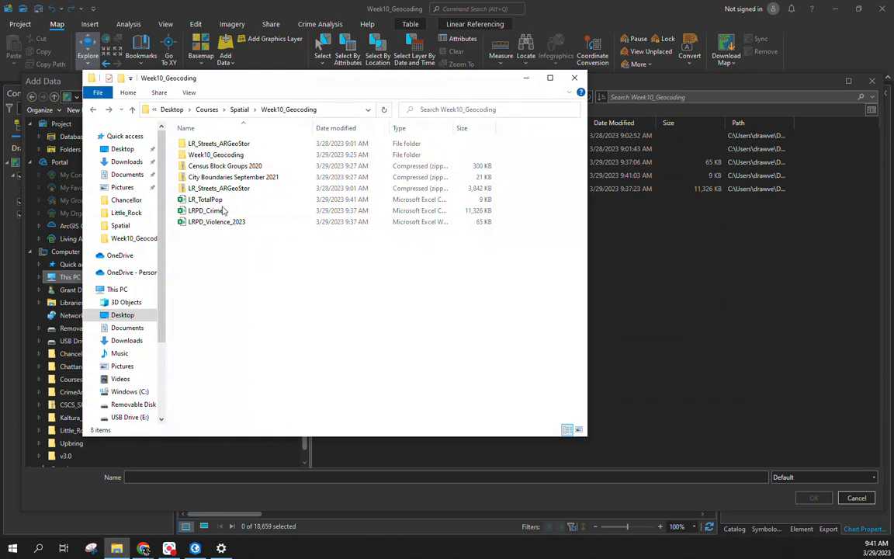
Step: Extract the Census Block Groups 2020 and City Boundaries September 2021 zips, then return to ArcGIS Pro
{"action": "left_click", "coordinate": [233, 166]}
{"action": "right_click", "coordinate": [242, 166]}
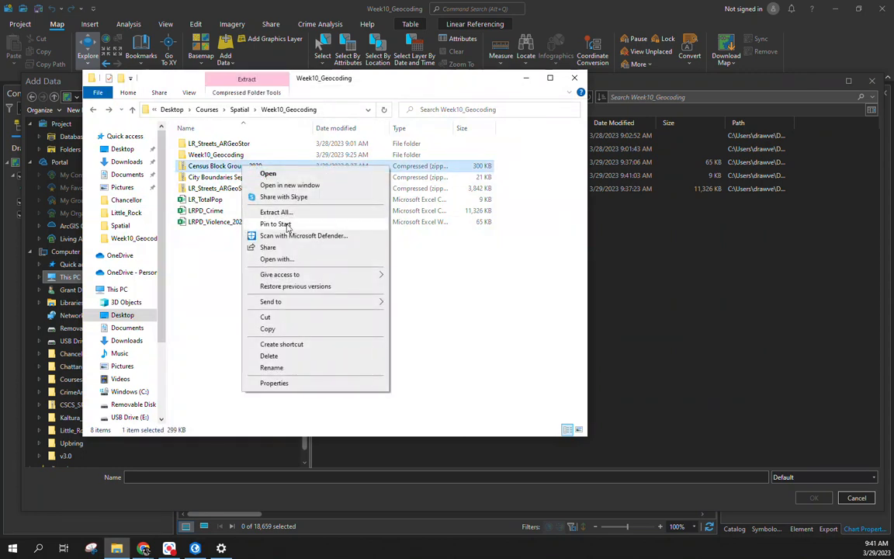
{"action": "left_click", "coordinate": [277, 214]}
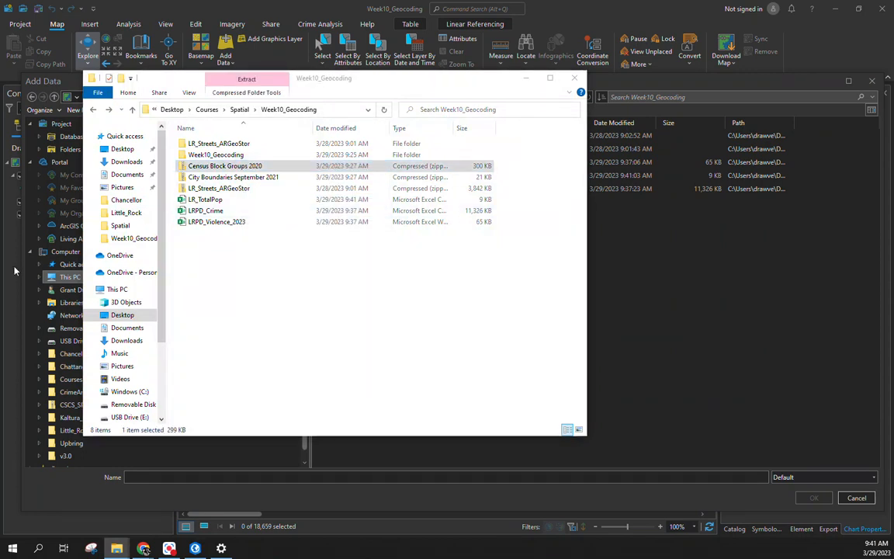
{"action": "left_click", "coordinate": [588, 92]}
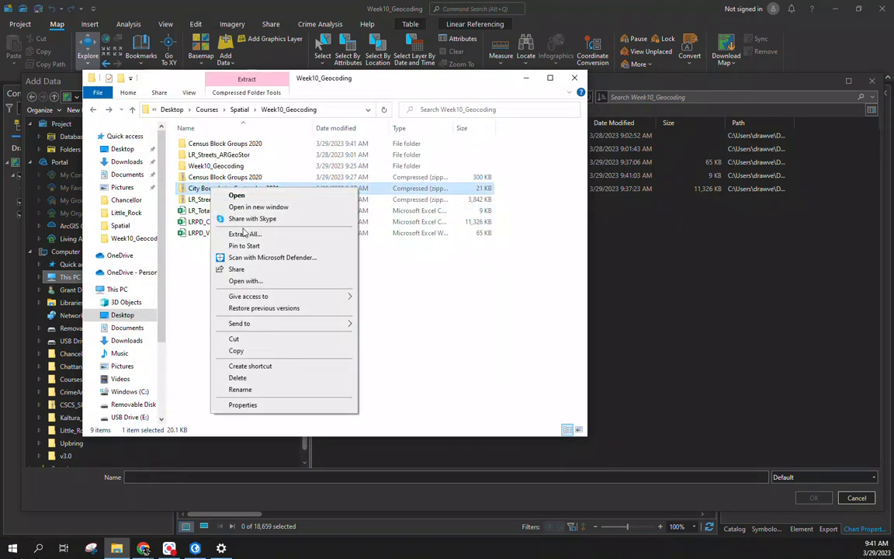
{"action": "left_click", "coordinate": [250, 233]}
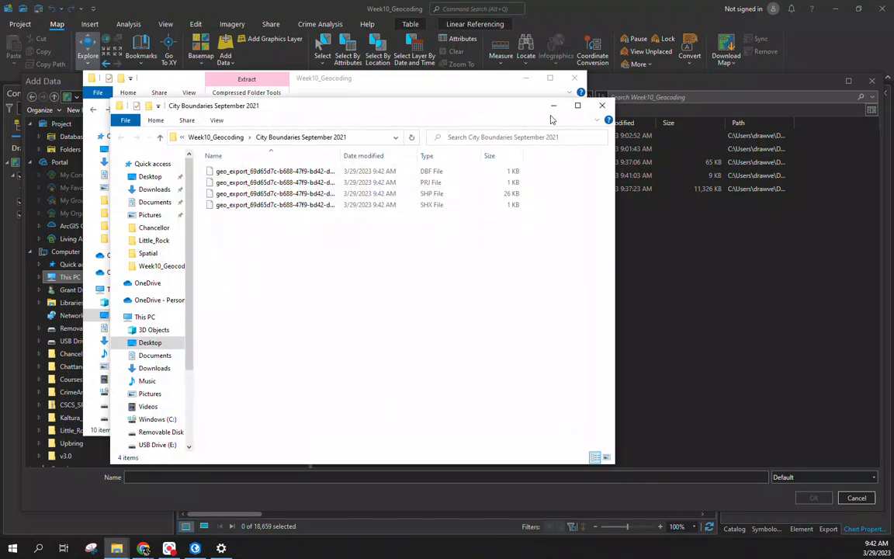
{"action": "left_click", "coordinate": [602, 105]}
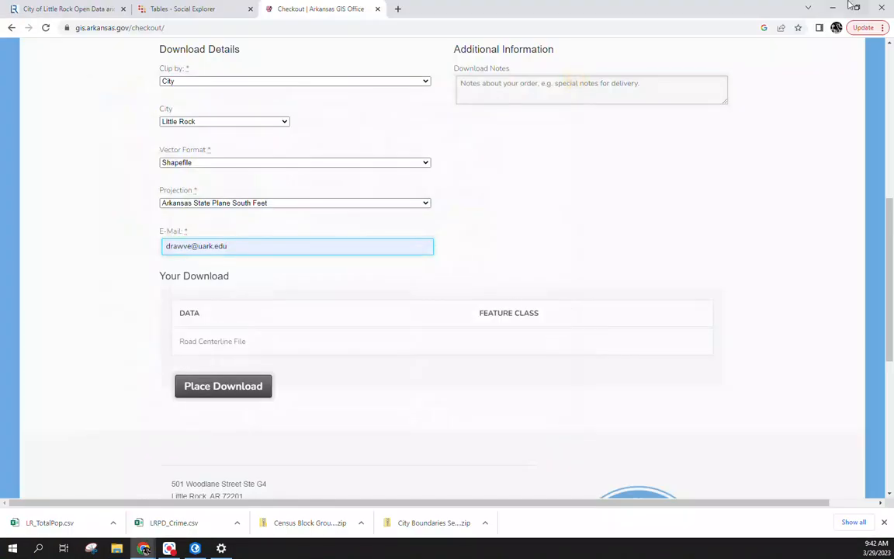
{"action": "left_click", "coordinate": [833, 7]}
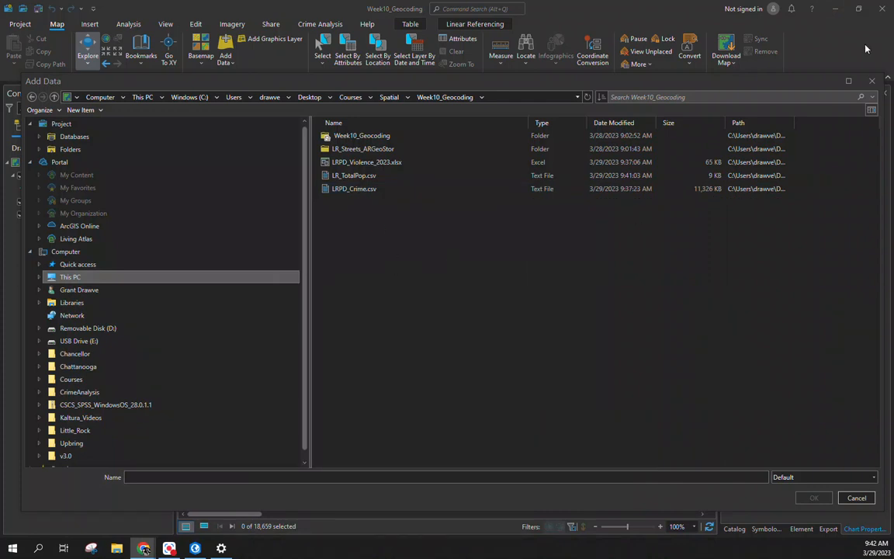
Step: Add the Census Block Groups 2020 shapefile and rename its layer Block Groups Intersecting LR
{"action": "left_click", "coordinate": [871, 81]}
{"action": "left_click", "coordinate": [225, 45]}
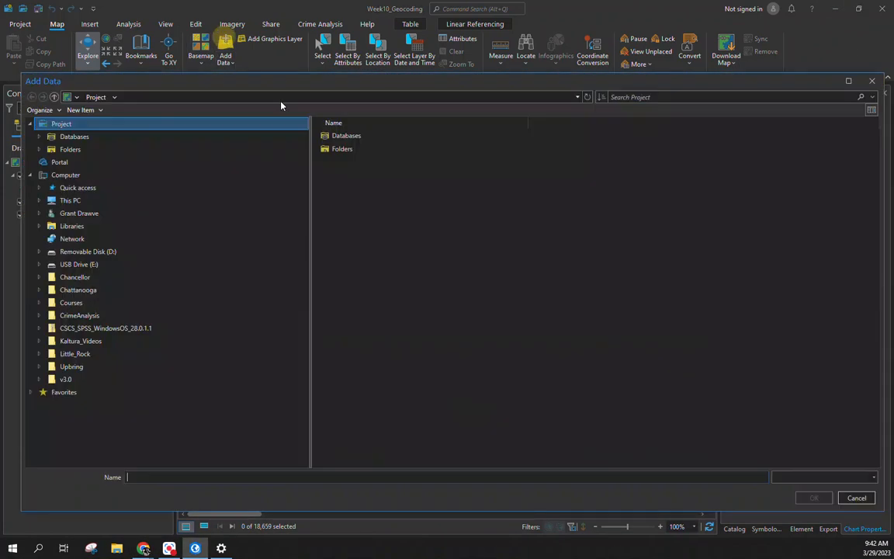
{"action": "double_click", "coordinate": [383, 149]}
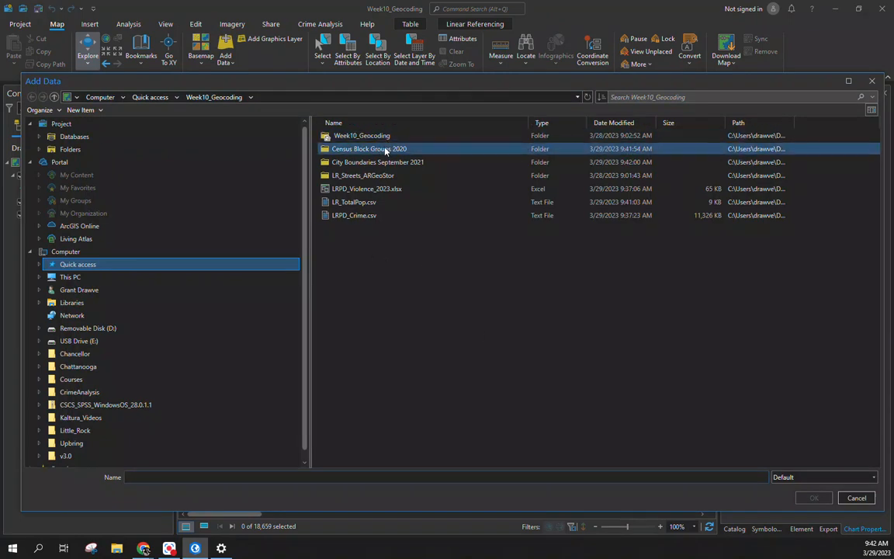
{"action": "double_click", "coordinate": [345, 135]}
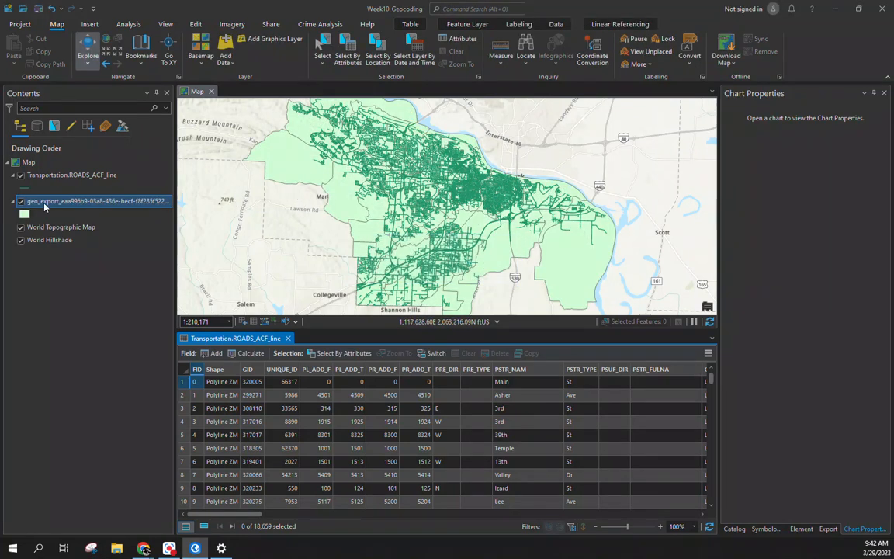
{"action": "double_click", "coordinate": [44, 203]}
{"action": "left_click_drag", "start_coordinate": [560, 199], "coordinate": [194, 181]}
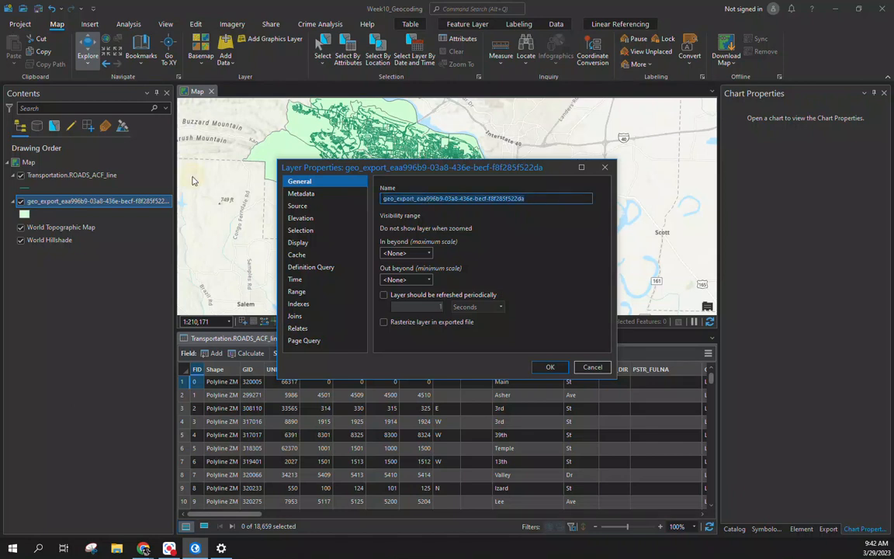
{"action": "type", "text": "Block Groups Intersecting LR"}
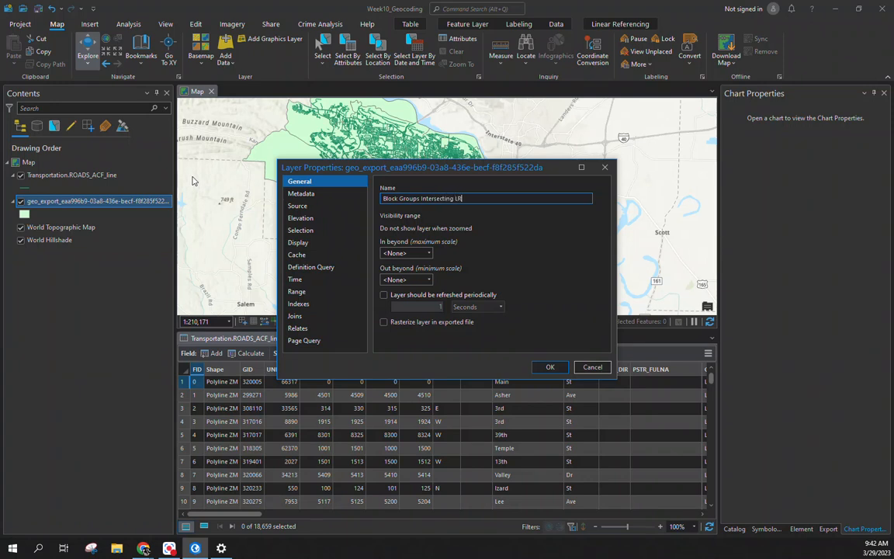
{"action": "key", "text": "Return"}
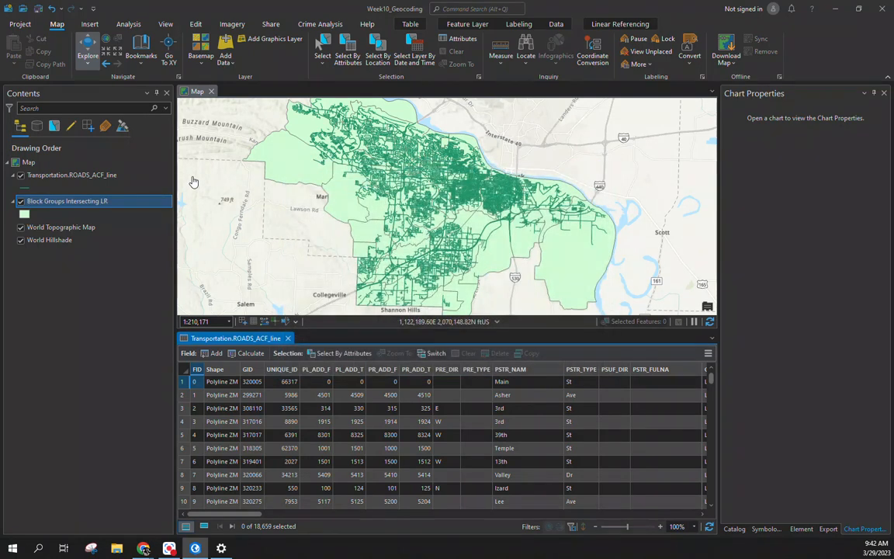
{"action": "left_click", "coordinate": [225, 49]}
Step: Add the City Boundaries September 2021 shapefile and rename its layer LR City Boundary
{"action": "left_click", "coordinate": [213, 97]}
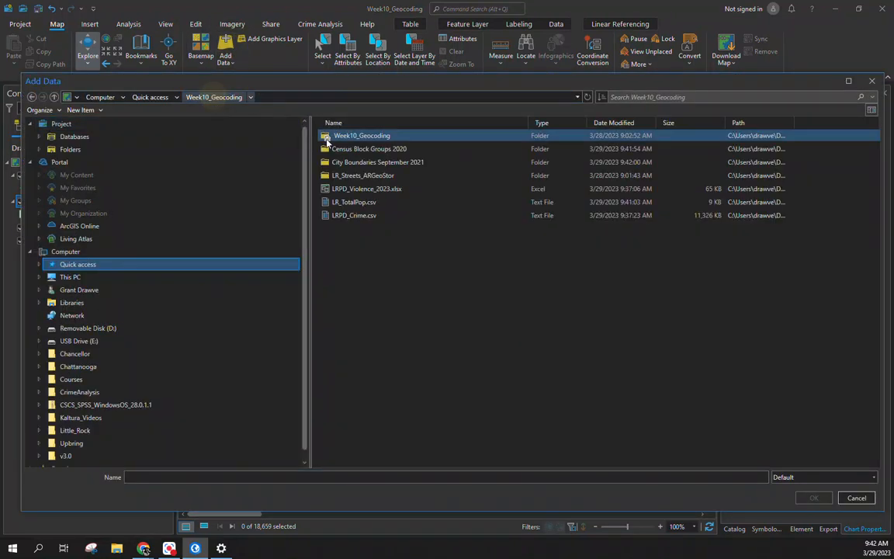
{"action": "double_click", "coordinate": [346, 159]}
{"action": "double_click", "coordinate": [341, 136]}
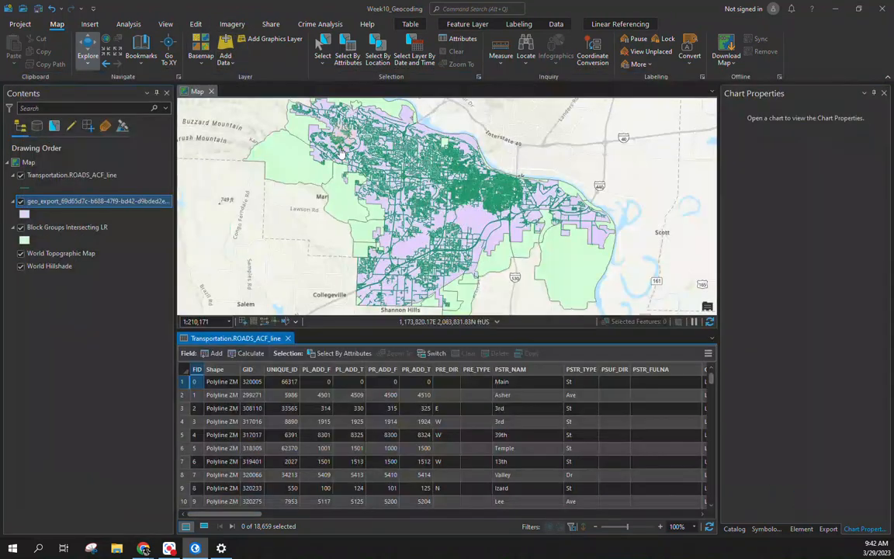
{"action": "double_click", "coordinate": [46, 200]}
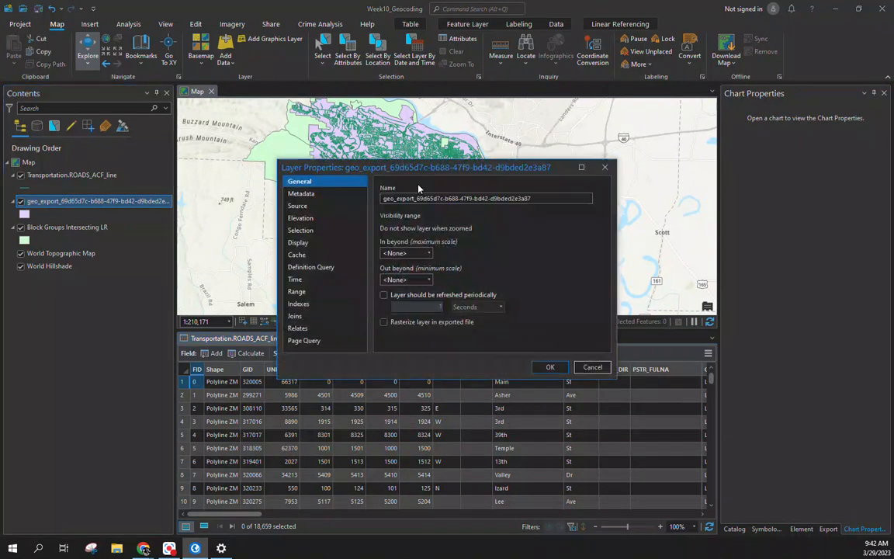
{"action": "triple_click", "coordinate": [424, 199]}
{"action": "type", "text": "LR City"}
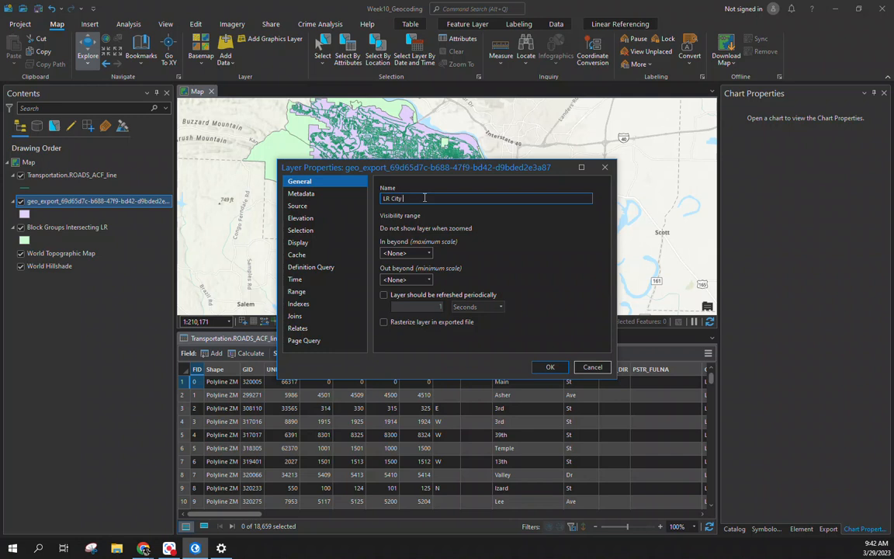
{"action": "type", "text": " Boundary"}
{"action": "key", "text": "Return"}
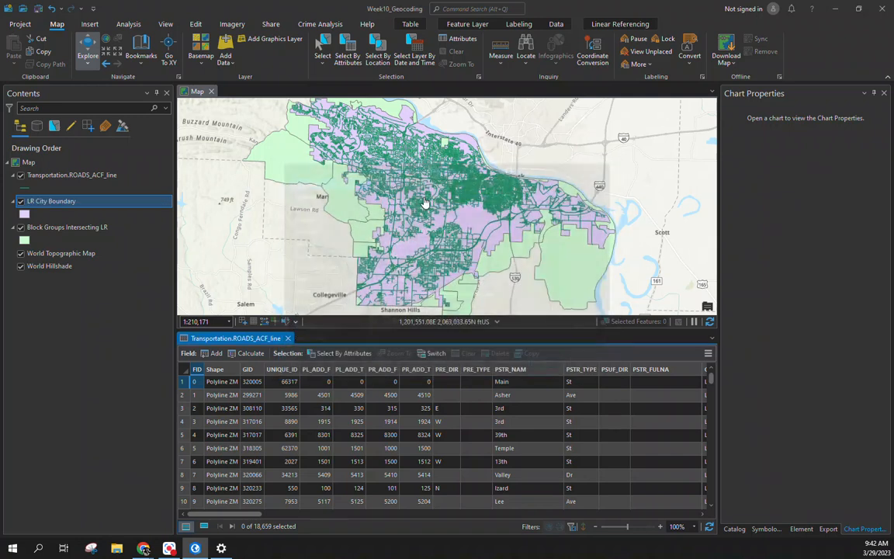
Step: Hide the roads layer and symbolize LR City Boundary as a Black Outline
{"action": "left_click", "coordinate": [21, 175]}
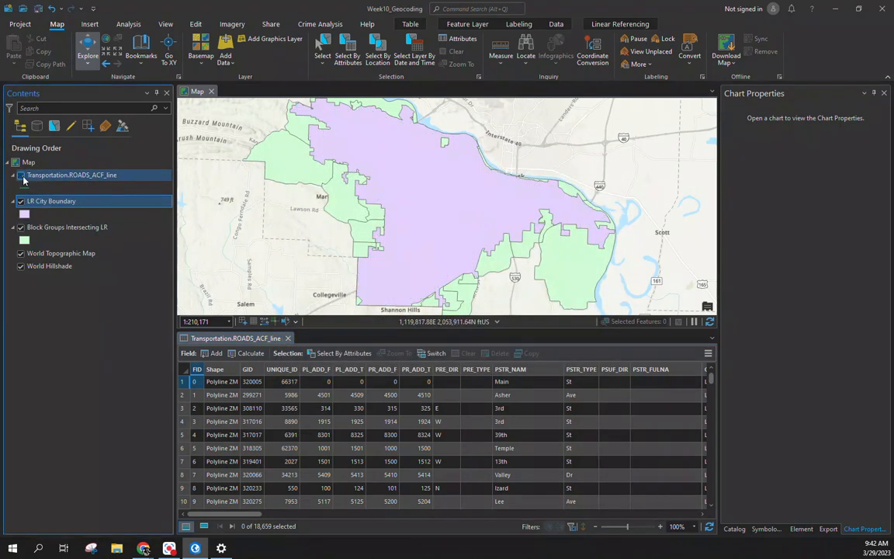
{"action": "left_click", "coordinate": [25, 215]}
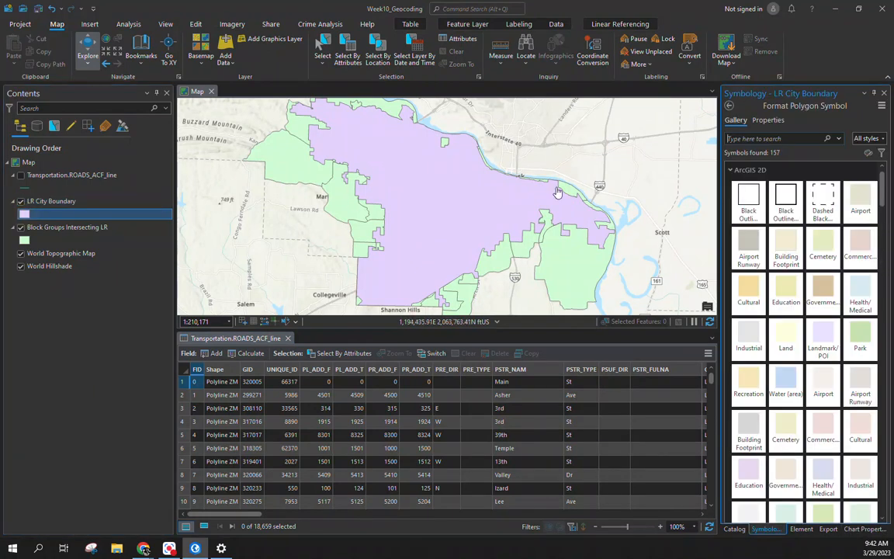
{"action": "left_click", "coordinate": [785, 200]}
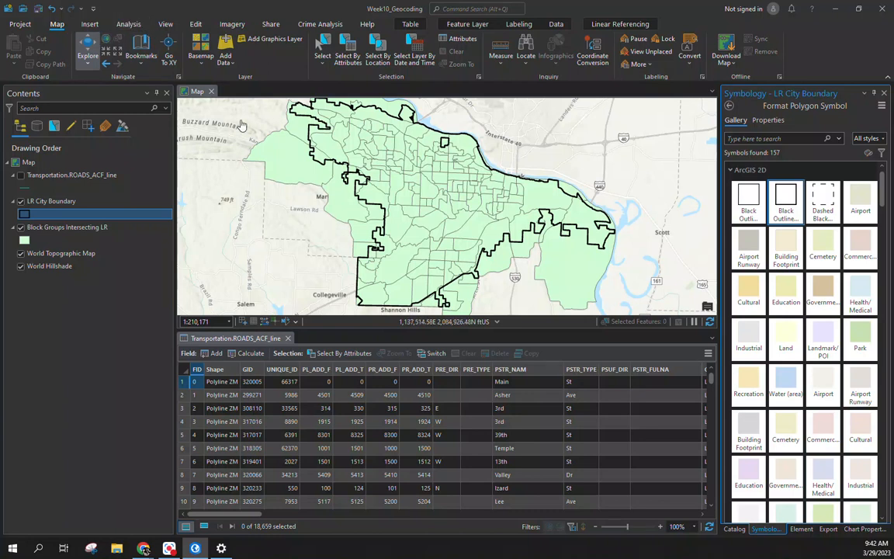
{"action": "left_click", "coordinate": [128, 24]}
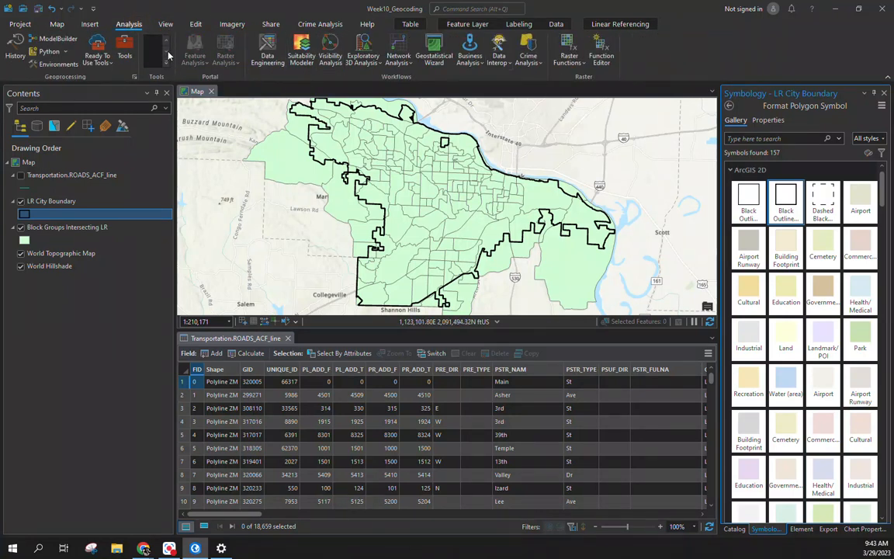
{"action": "left_click", "coordinate": [57, 24]}
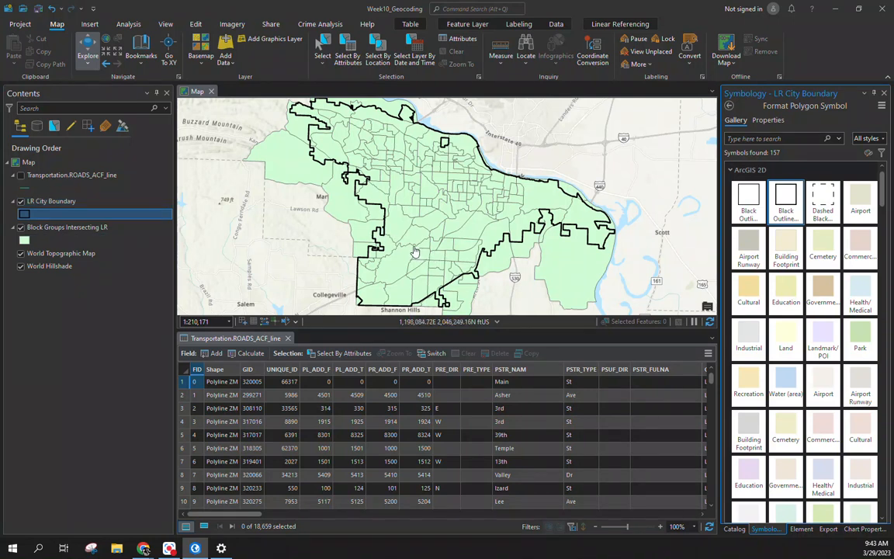
{"action": "left_click", "coordinate": [221, 44]}
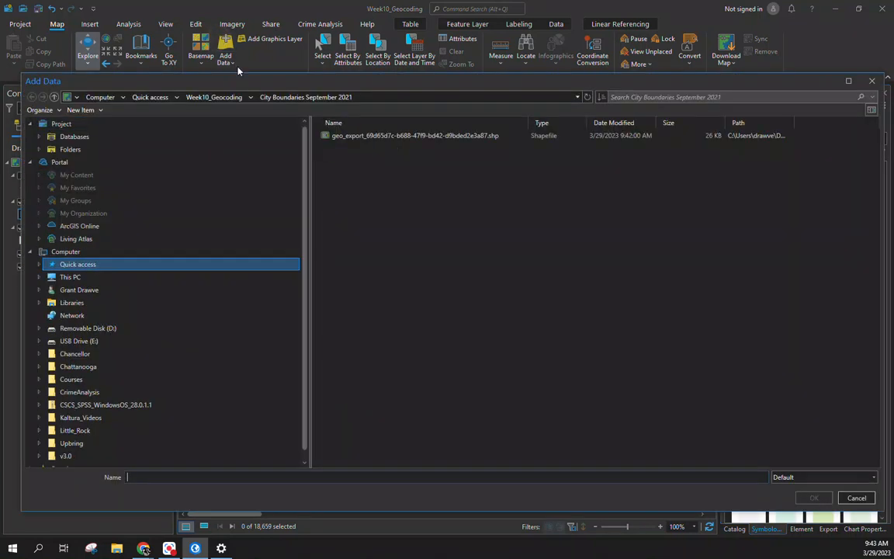
Step: Add the Sheet1$ table from LRPD_Violence_2023.xlsx in Week10_Geocoding to the map
{"action": "left_click", "coordinate": [208, 96]}
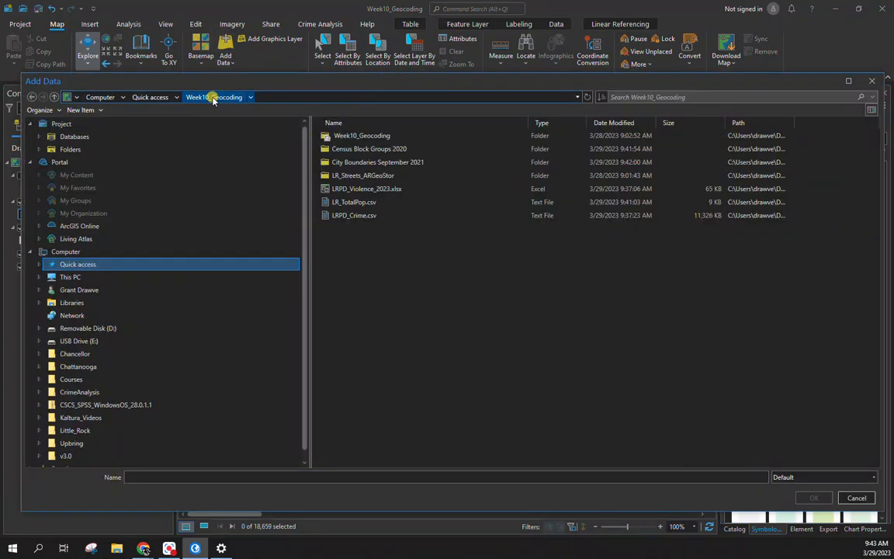
{"action": "double_click", "coordinate": [368, 190]}
{"action": "double_click", "coordinate": [339, 135]}
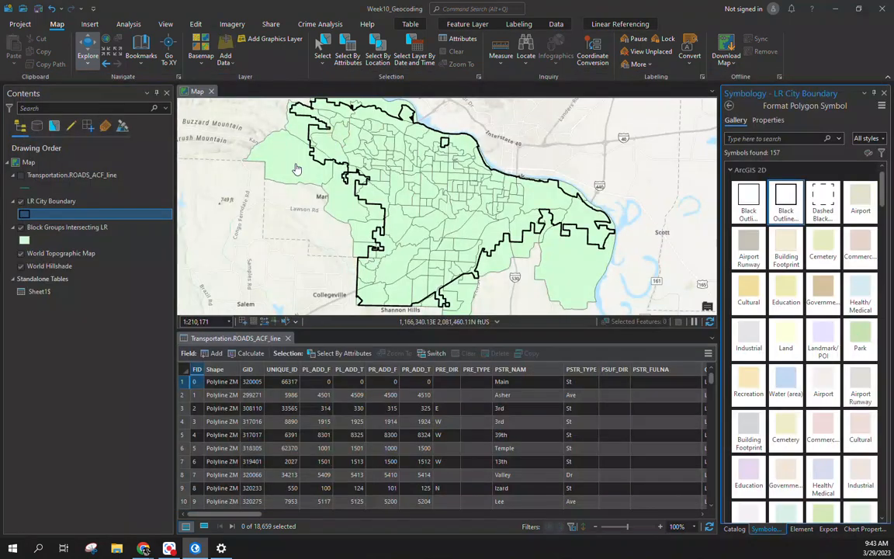
Step: Add LR_TotalPop.csv from Week10_Geocoding to the map as a standalone table
{"action": "left_click", "coordinate": [225, 48]}
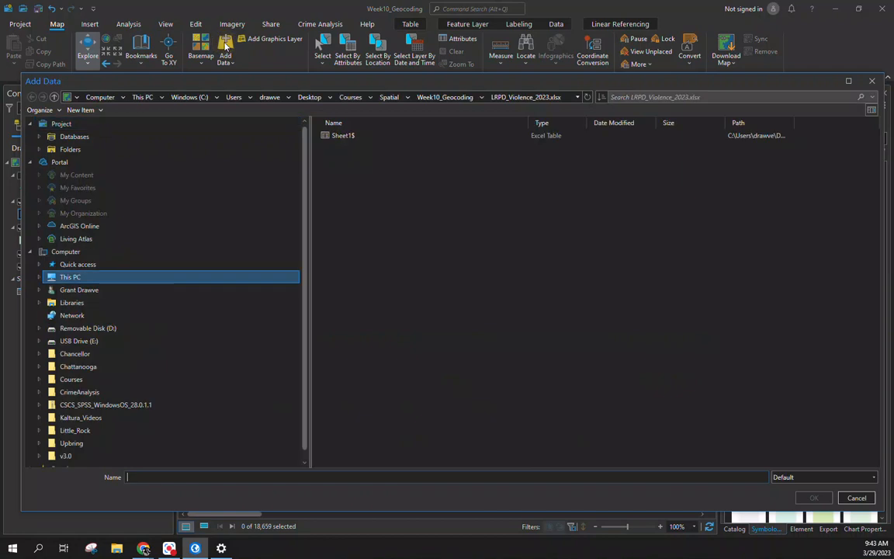
{"action": "left_click", "coordinate": [427, 96]}
{"action": "left_click", "coordinate": [351, 177]}
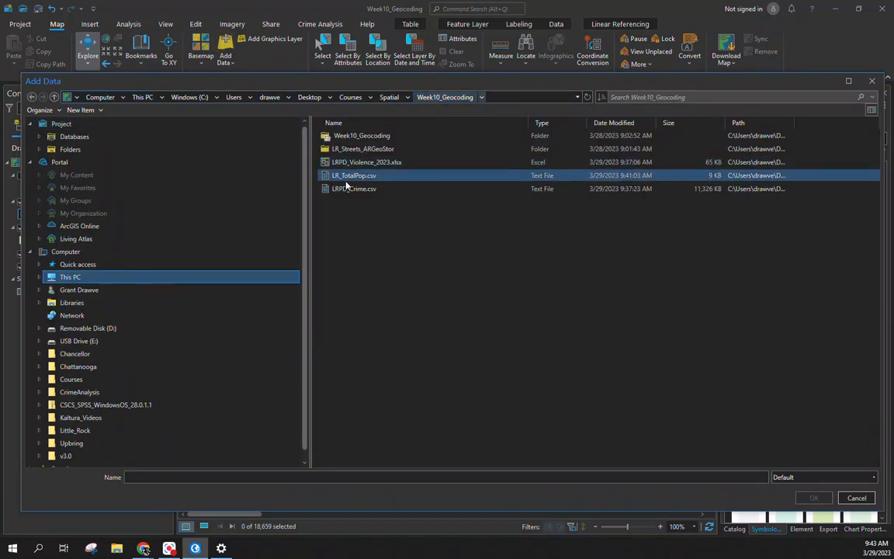
{"action": "double_click", "coordinate": [346, 183]}
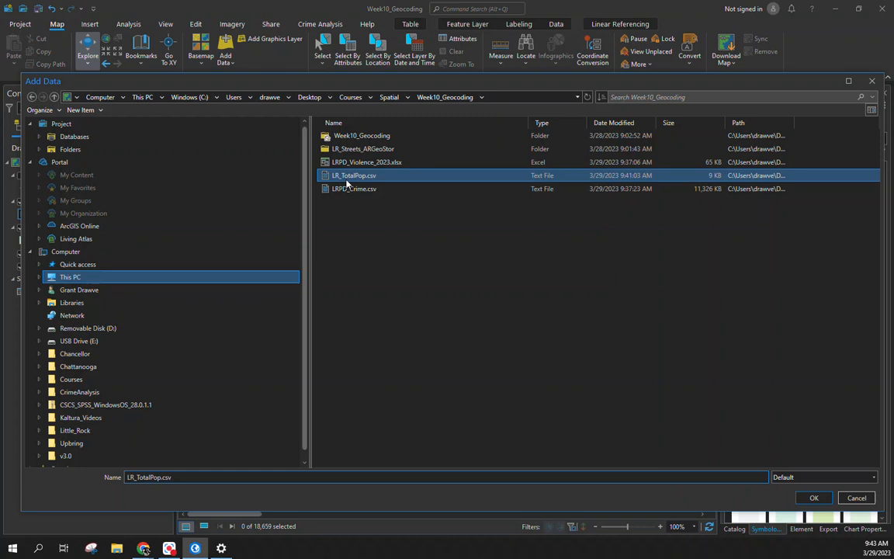
{"action": "right_click", "coordinate": [44, 309]}
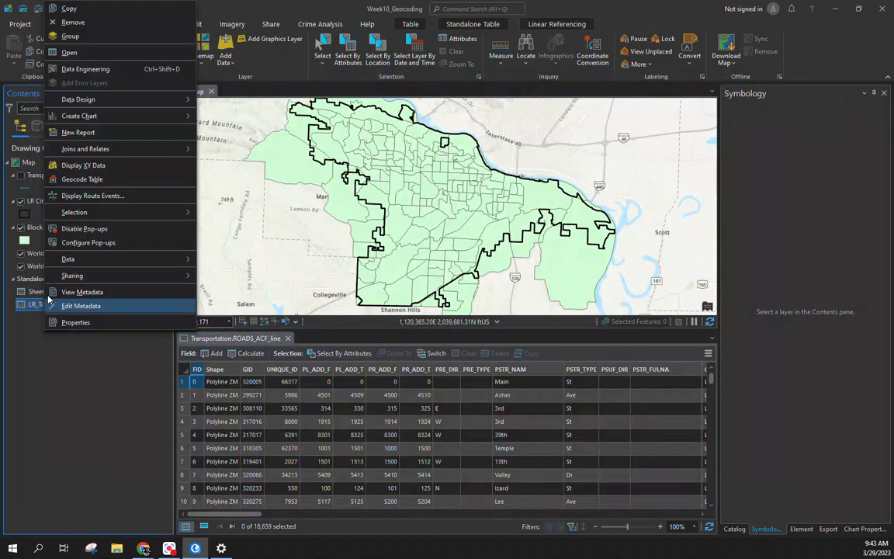
Step: Open the attribute tables for LR_TotalPop.csv and Sheet1$ below the map
{"action": "left_click", "coordinate": [69, 53]}
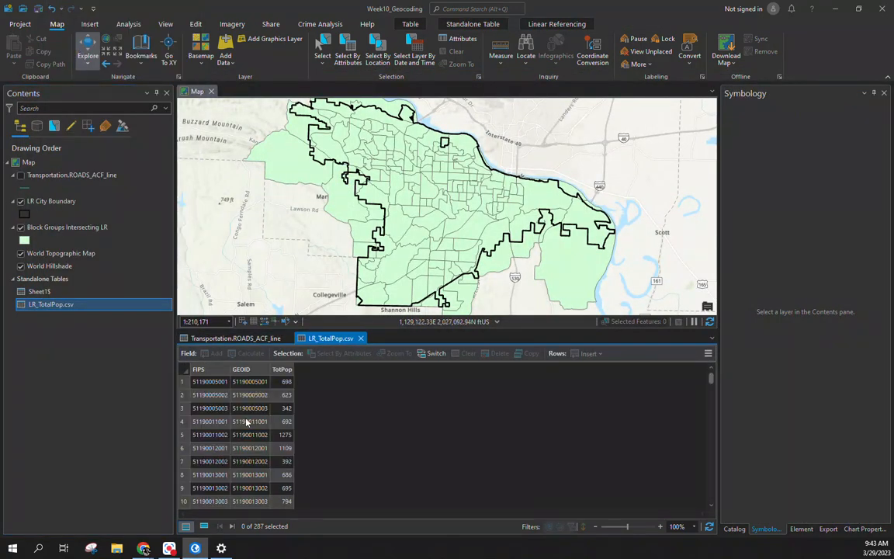
{"action": "right_click", "coordinate": [38, 291]}
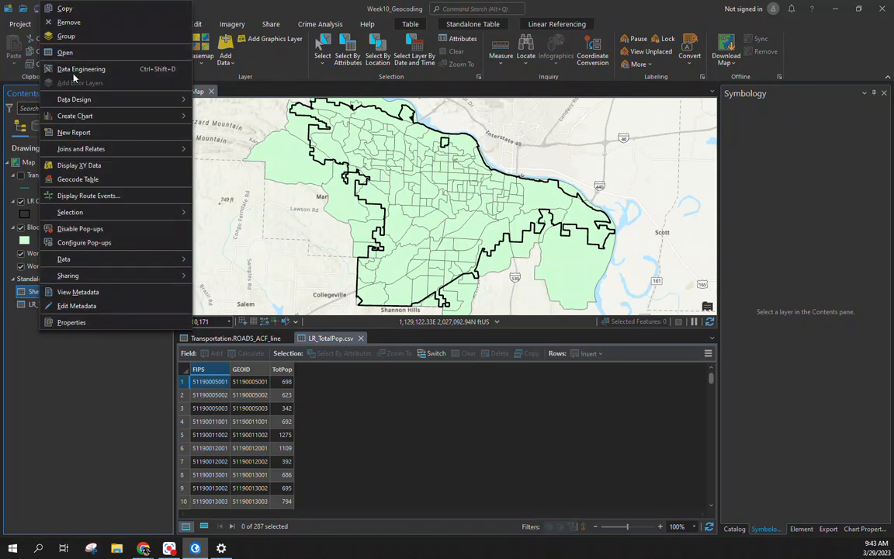
{"action": "left_click", "coordinate": [70, 53]}
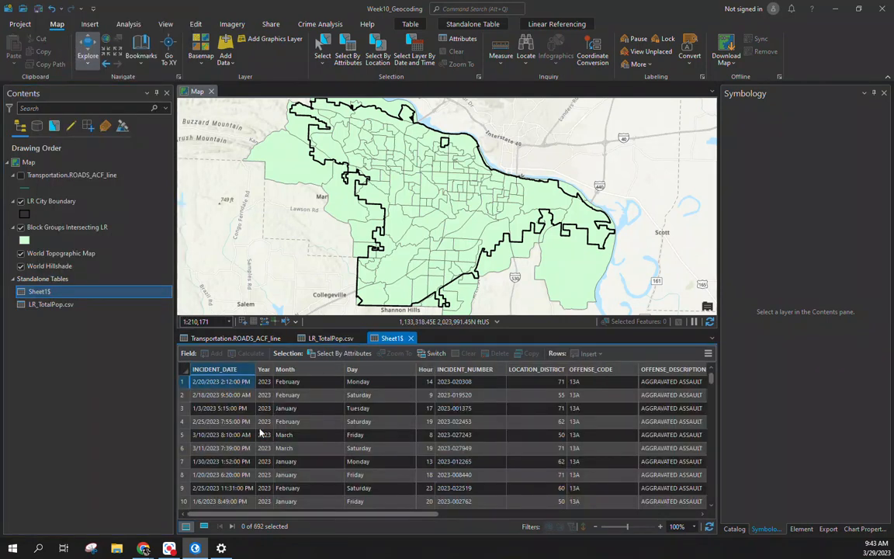
{"action": "left_click_drag", "start_coordinate": [331, 512], "coordinate": [555, 513]}
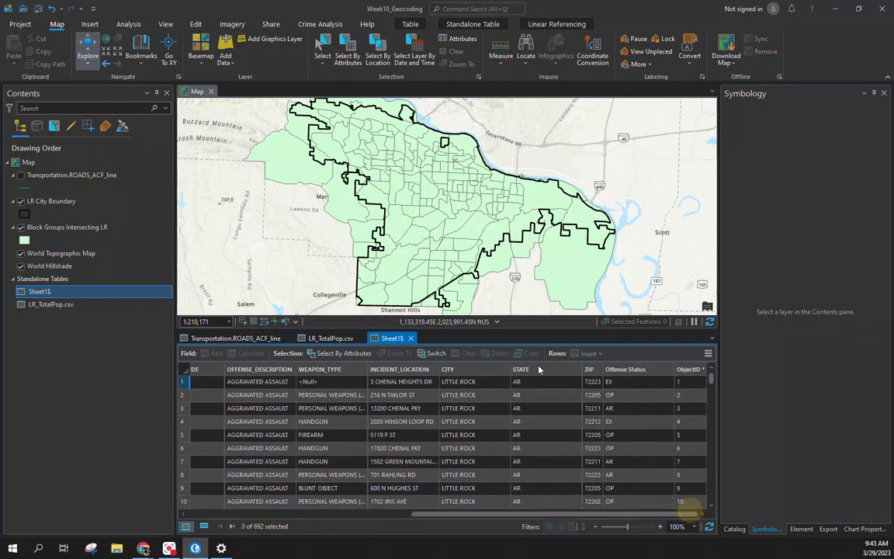
Step: Close the Sheet1$ table view, check row 4's GEOID, then close the LR_TotalPop.csv view
{"action": "right_click", "coordinate": [35, 295]}
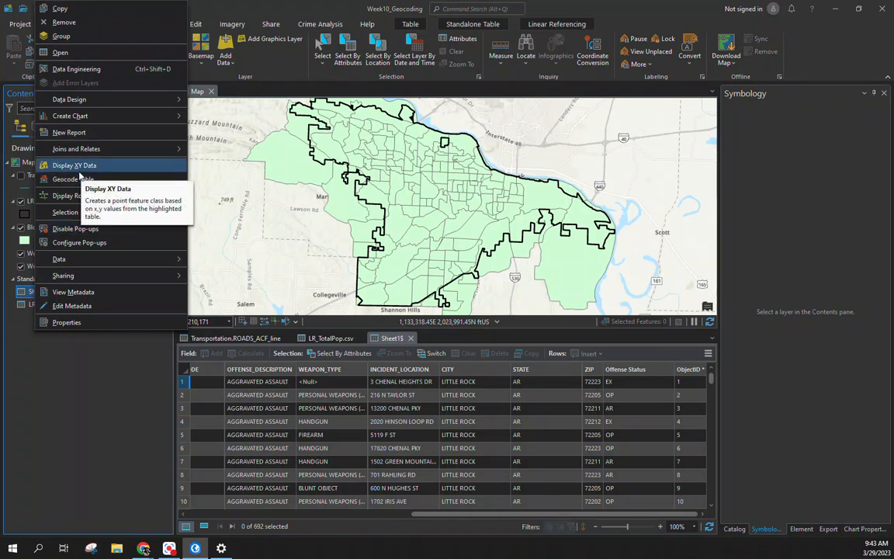
{"action": "left_click", "coordinate": [71, 398]}
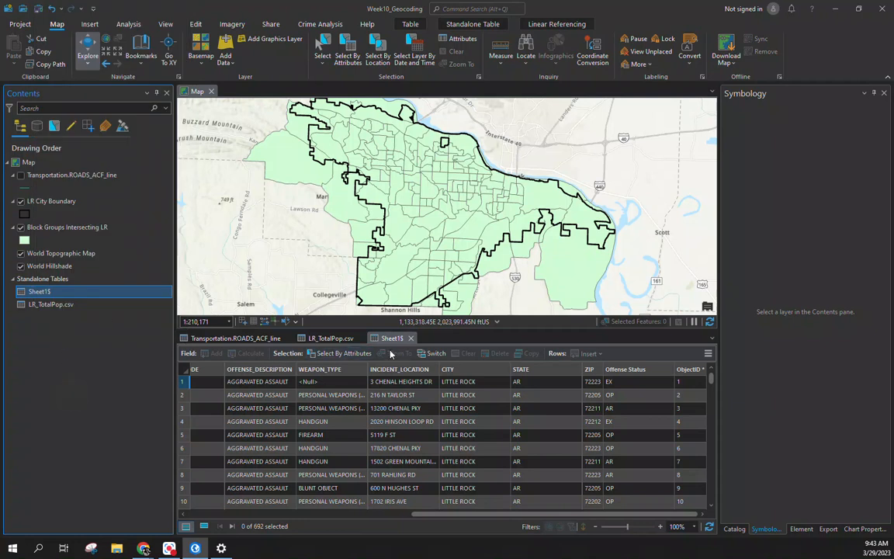
{"action": "left_click", "coordinate": [410, 339]}
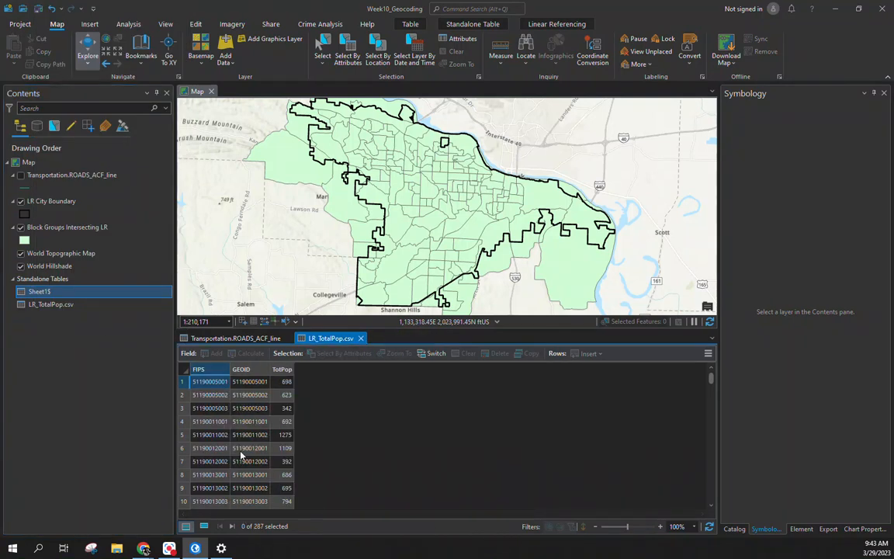
{"action": "left_click", "coordinate": [249, 421]}
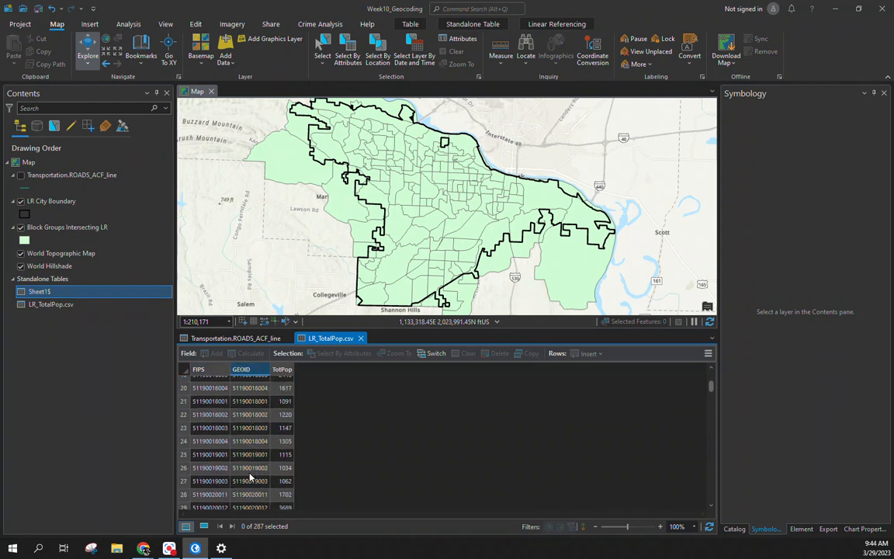
{"action": "left_click", "coordinate": [362, 338]}
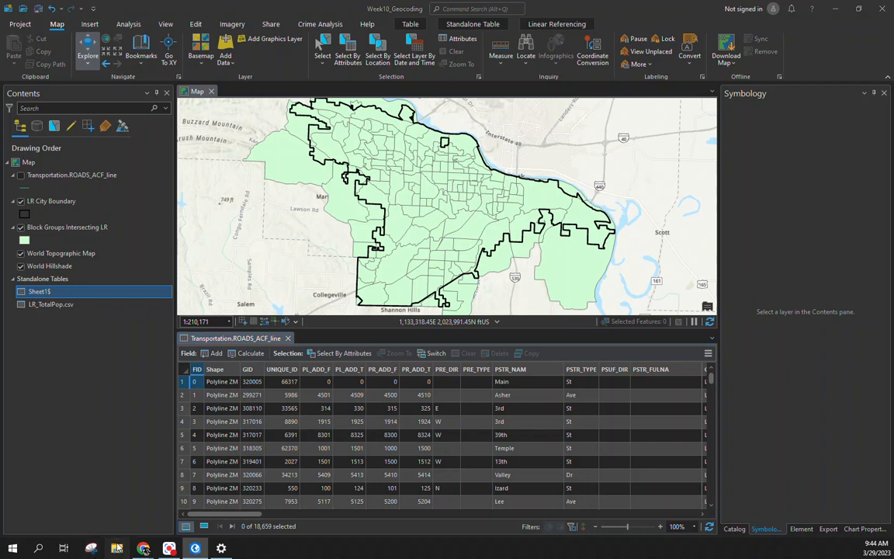
{"action": "left_click", "coordinate": [118, 548]}
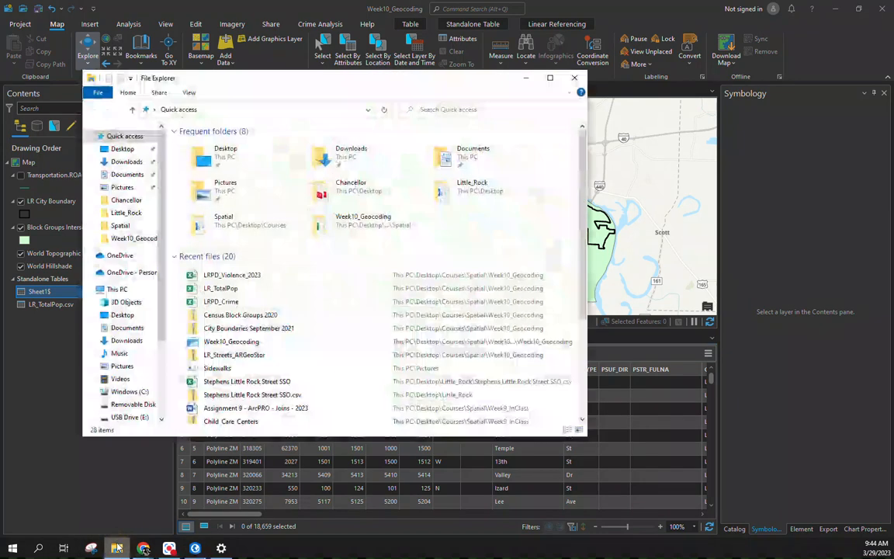
Step: Open LR_TotalPop in Excel and widen the FIPS and GEOID columns
{"action": "double_click", "coordinate": [239, 288]}
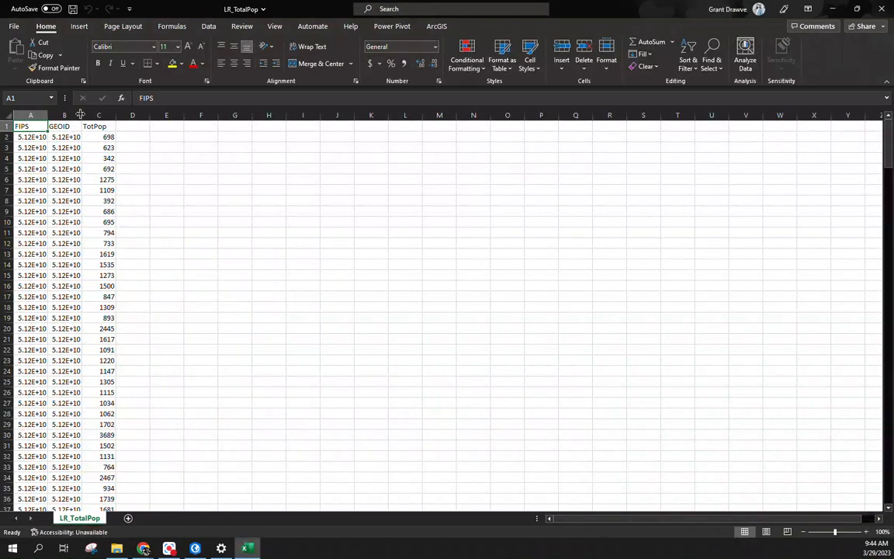
{"action": "double_click", "coordinate": [82, 115]}
{"action": "left_click", "coordinate": [76, 114]}
{"action": "right_click", "coordinate": [76, 116]}
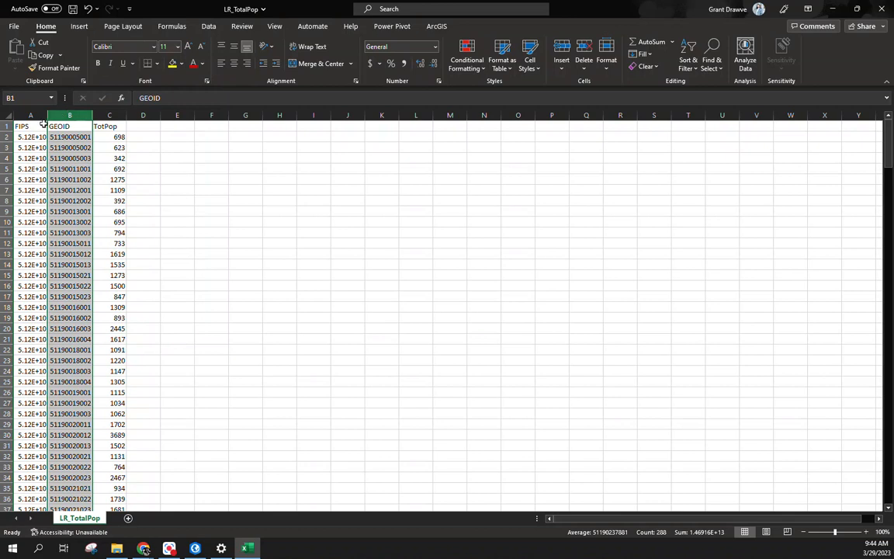
{"action": "double_click", "coordinate": [47, 115]}
Step: Enter =CONCAT("0",A2) in B2 and fill it down the GEOID column
{"action": "left_click", "coordinate": [87, 136]}
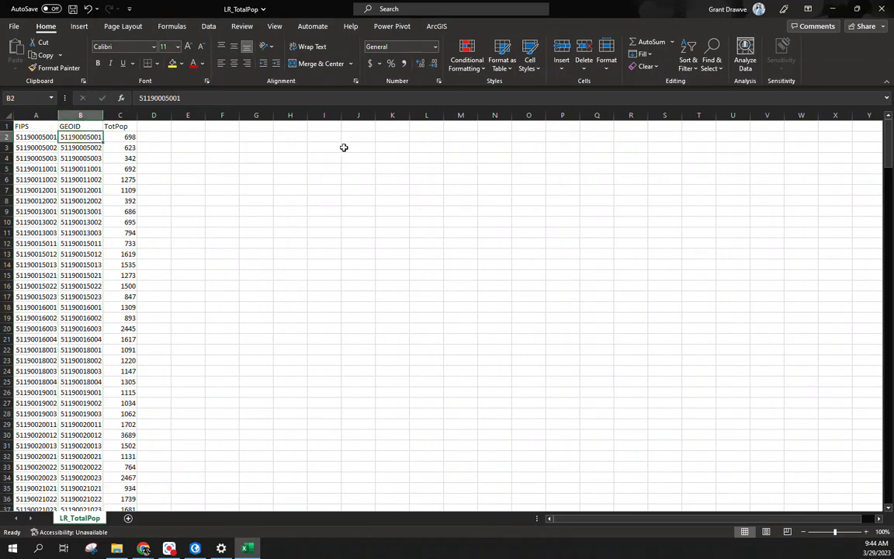
{"action": "type", "text": "=conc"}
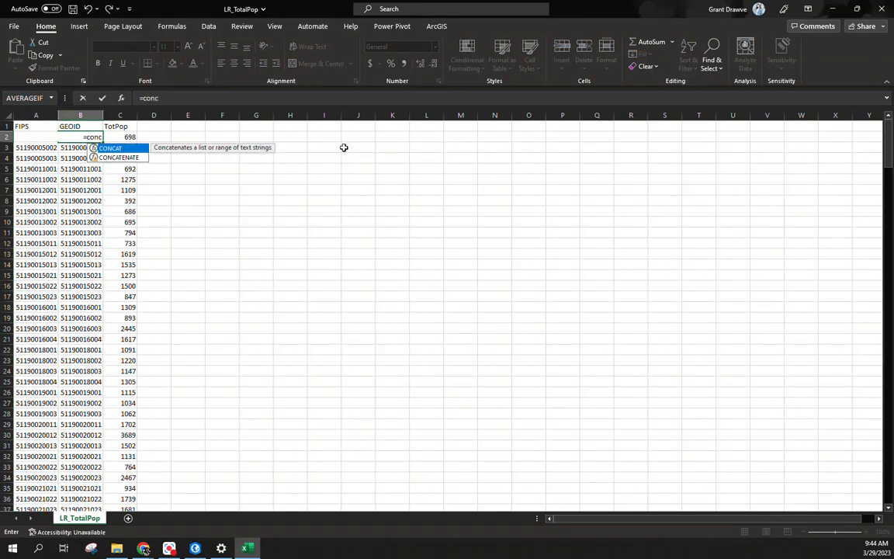
{"action": "type", "text": "at(\"0\","}
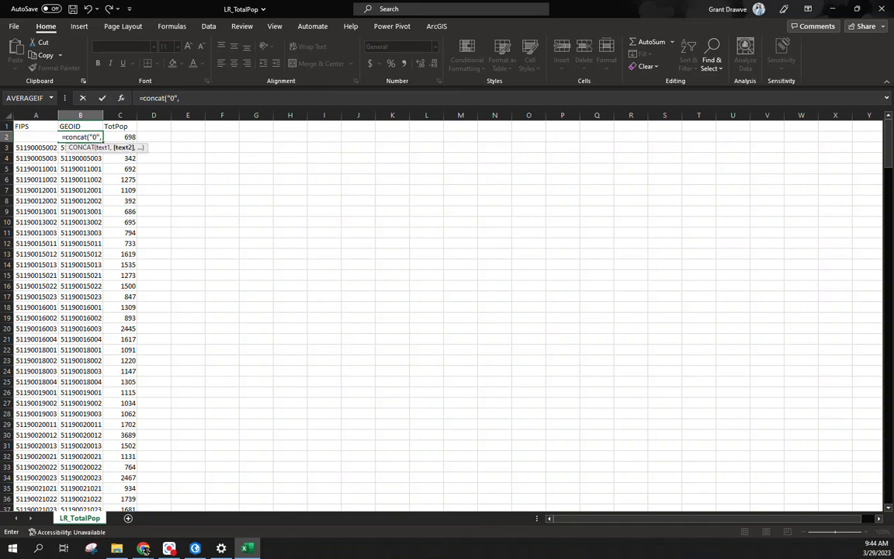
{"action": "type", "text": "A1"}
{"action": "key", "text": "Return"}
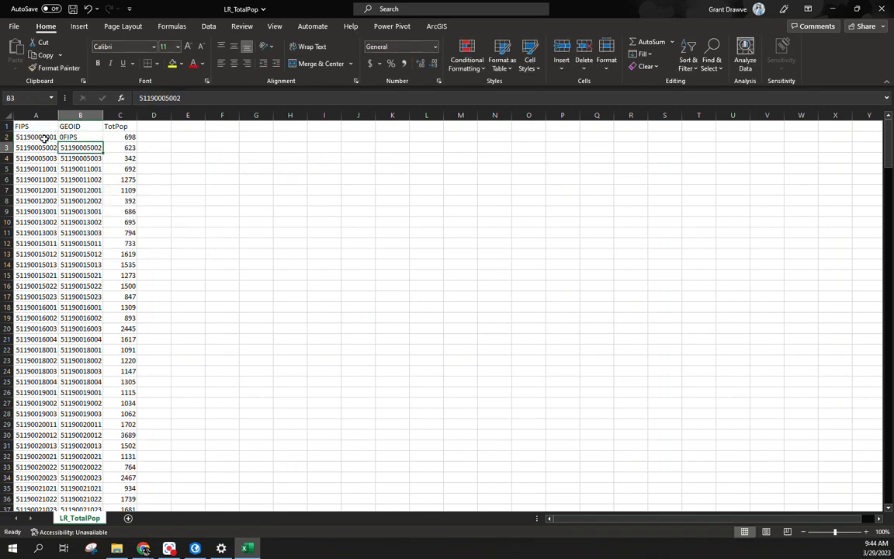
{"action": "left_click", "coordinate": [87, 138]}
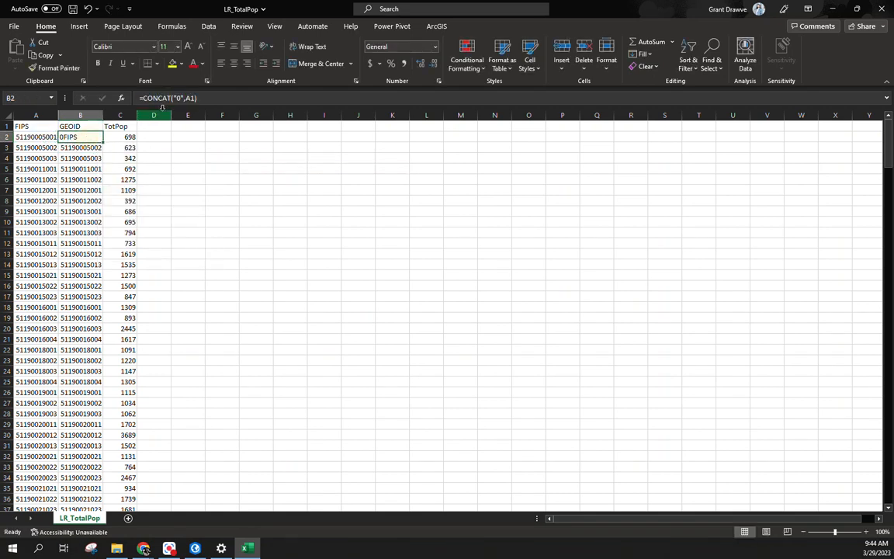
{"action": "left_click", "coordinate": [188, 95]}
{"action": "key", "text": "Delete"}
{"action": "type", "text": "2"}
{"action": "key", "text": "Return"}
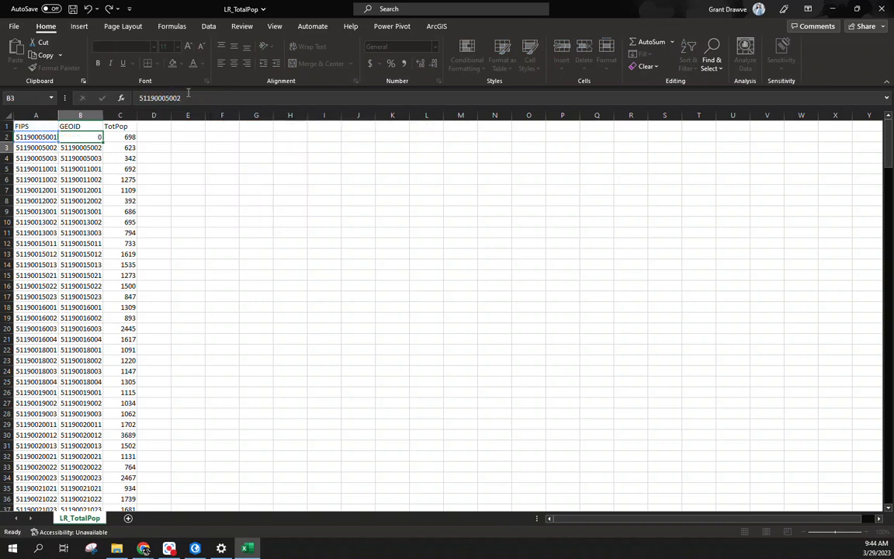
{"action": "left_click", "coordinate": [85, 136]}
{"action": "double_click", "coordinate": [103, 115]}
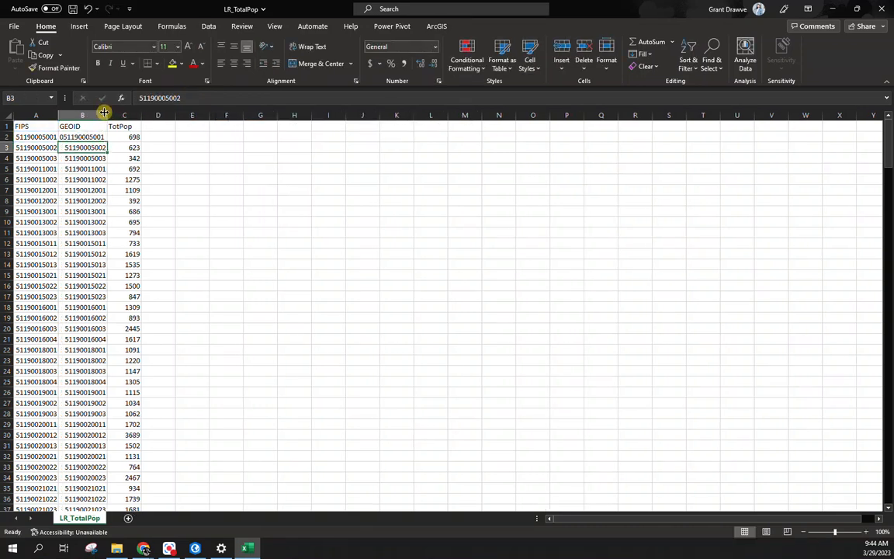
{"action": "double_click", "coordinate": [106, 142]}
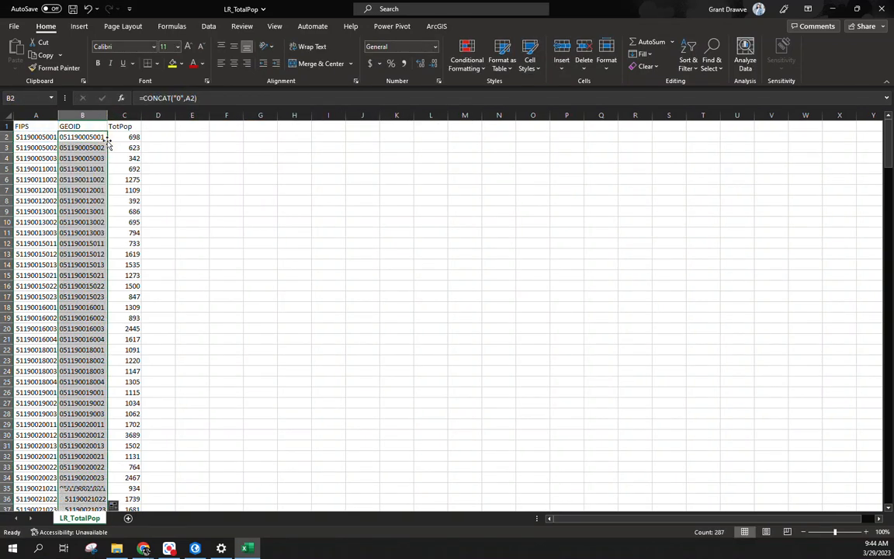
Step: Copy the GEOID column and paste it back over itself as plain values
{"action": "right_click", "coordinate": [98, 114]}
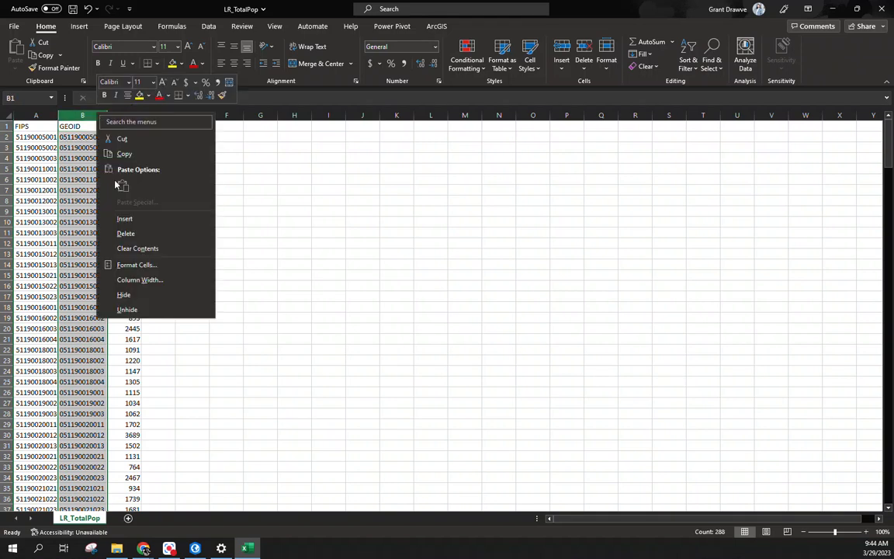
{"action": "left_click", "coordinate": [132, 153]}
{"action": "right_click", "coordinate": [83, 115]}
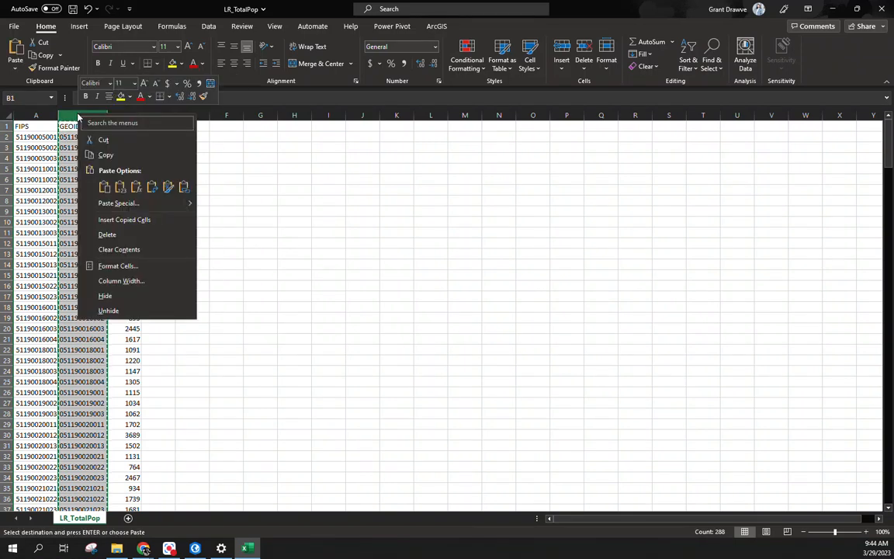
{"action": "left_click", "coordinate": [121, 170]}
Step: Save LR_TotalPop as an Excel workbook (.xlsx) and close Excel
{"action": "left_click", "coordinate": [15, 28]}
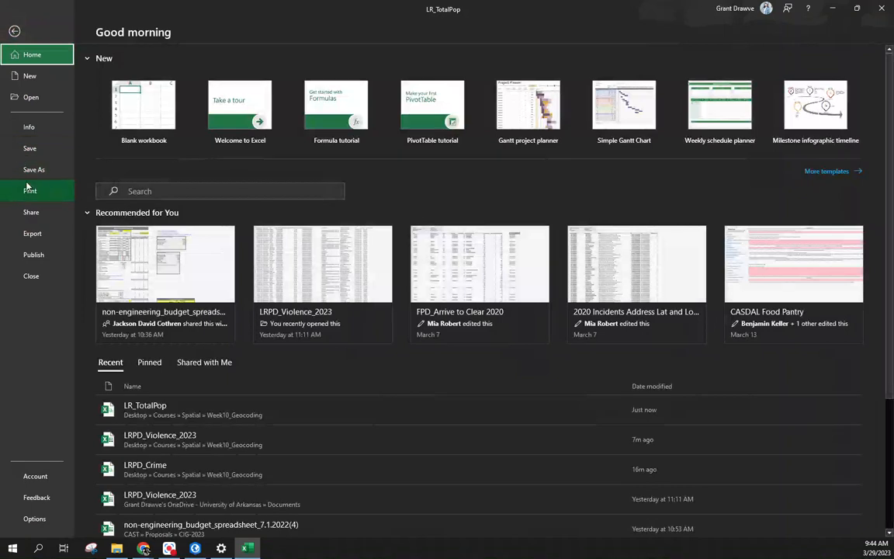
{"action": "left_click", "coordinate": [27, 186]}
{"action": "left_click", "coordinate": [31, 172]}
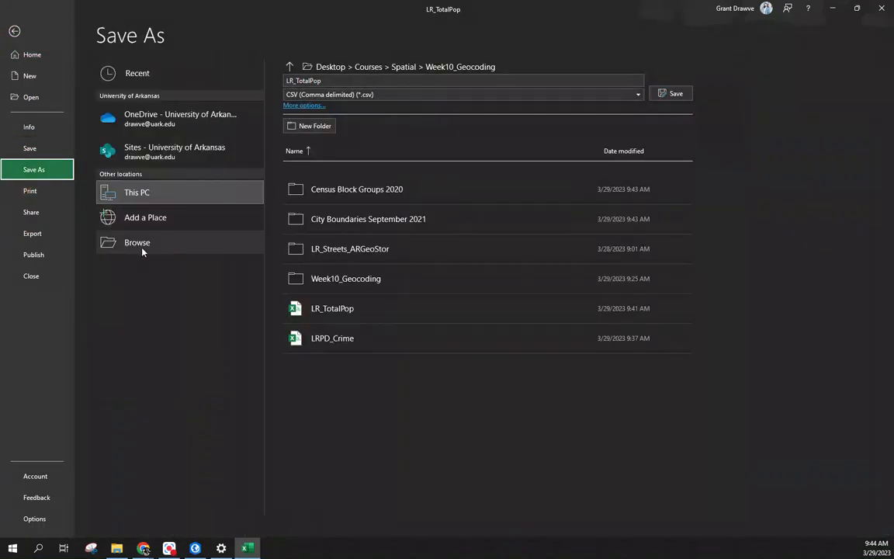
{"action": "left_click", "coordinate": [339, 95]}
{"action": "left_click", "coordinate": [329, 111]}
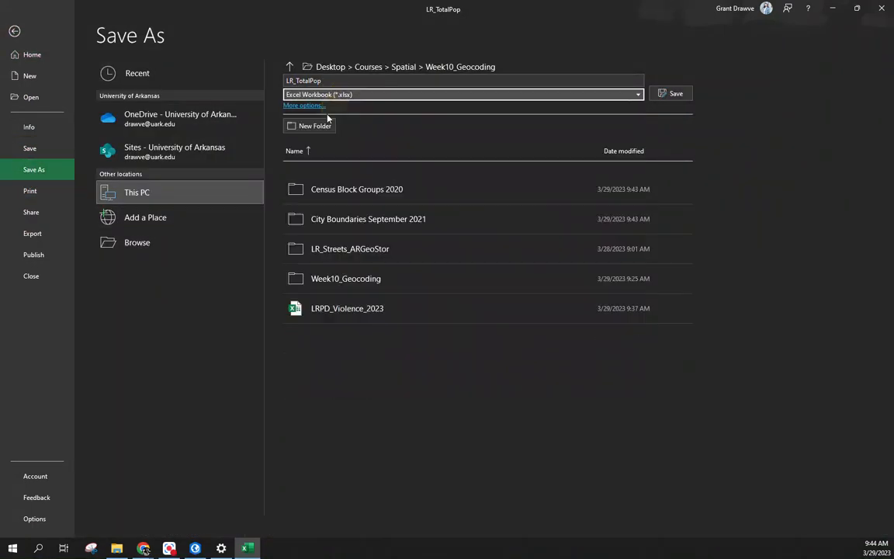
{"action": "left_click", "coordinate": [670, 94]}
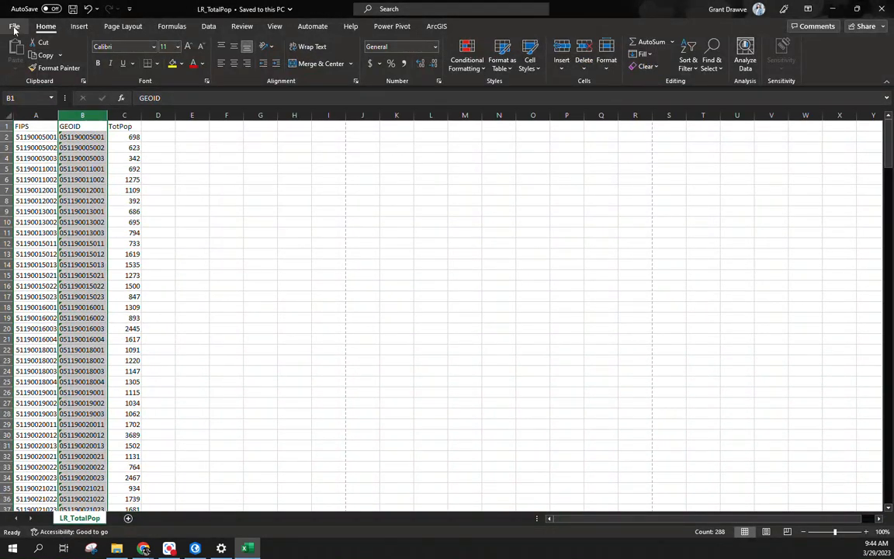
{"action": "left_click", "coordinate": [883, 9]}
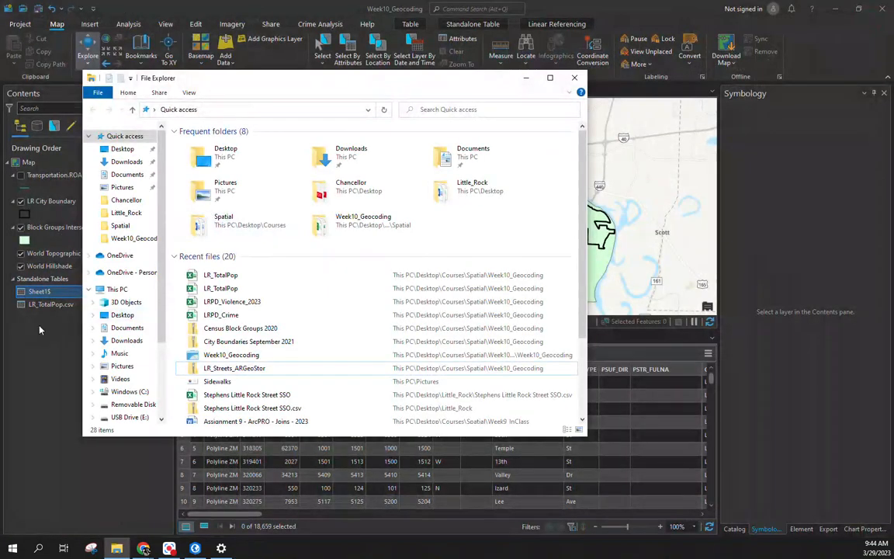
Step: Remove the LR_TotalPop.csv table and add the LR_TotalPop$ sheet from LR_TotalPop.xlsx
{"action": "left_click", "coordinate": [39, 304]}
{"action": "right_click", "coordinate": [40, 305]}
{"action": "left_click", "coordinate": [54, 22]}
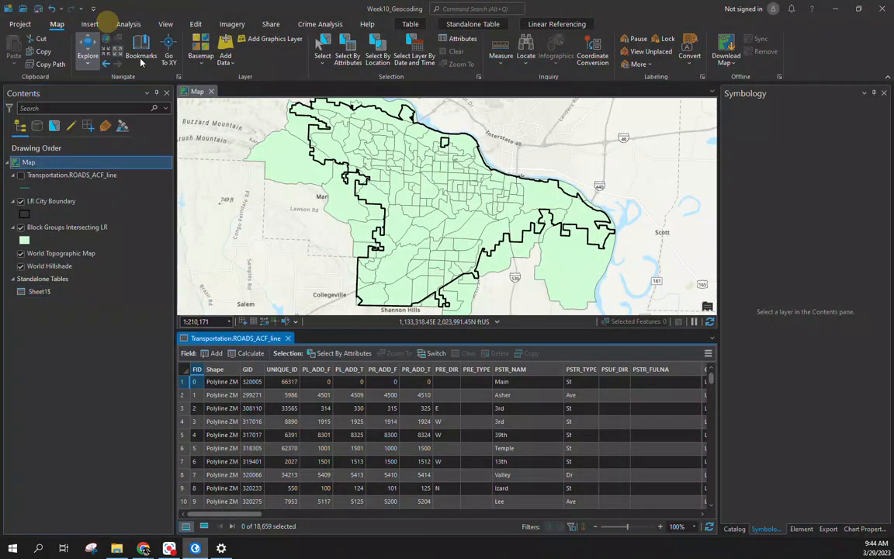
{"action": "left_click", "coordinate": [225, 50]}
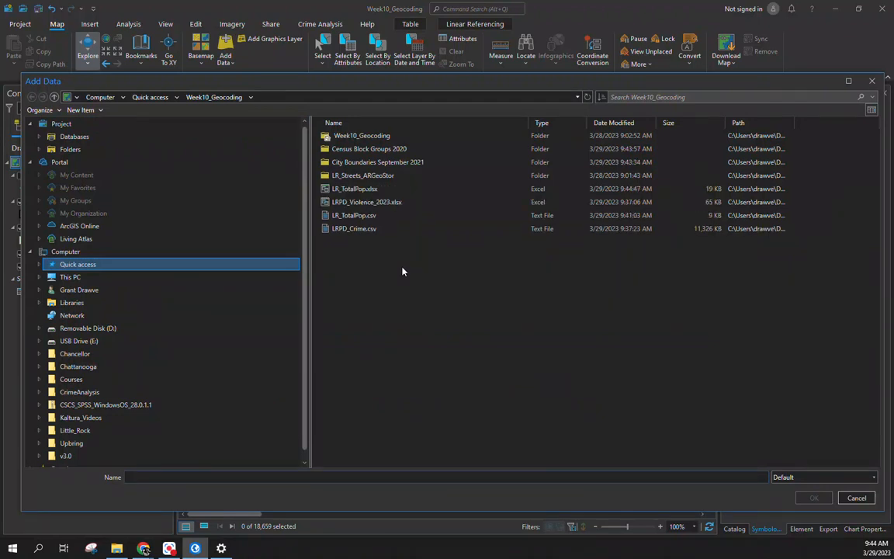
{"action": "double_click", "coordinate": [355, 189]}
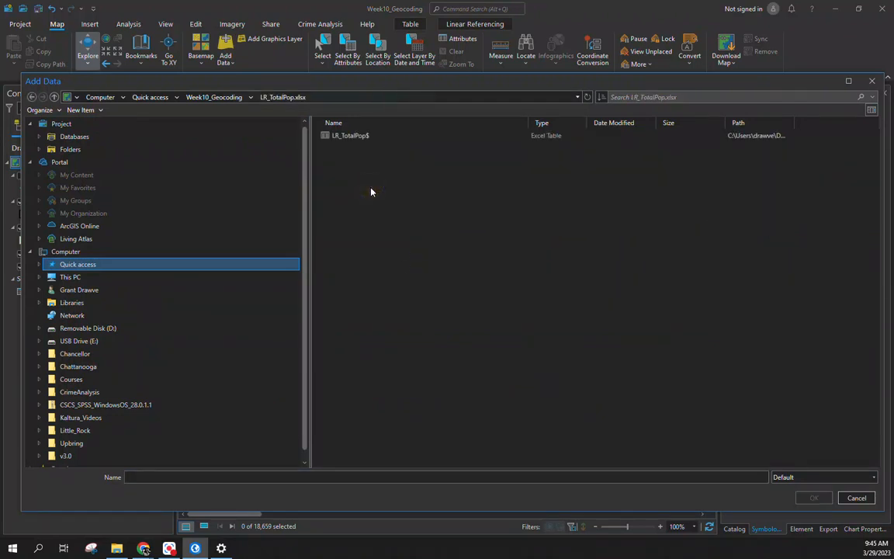
{"action": "left_click", "coordinate": [353, 136]}
{"action": "double_click", "coordinate": [353, 137]}
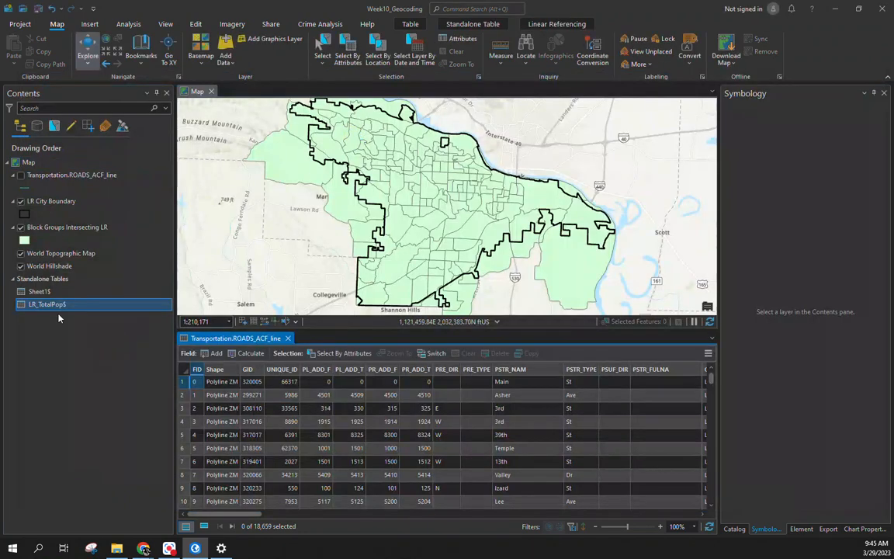
Step: Check the LR_TotalPop$ GEOIDs in its table, then show roads and hide block groups
{"action": "right_click", "coordinate": [39, 304]}
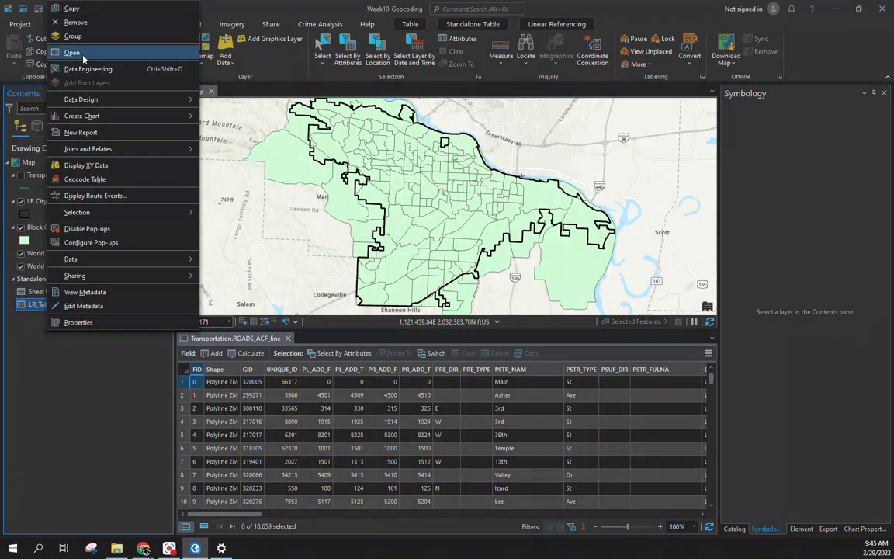
{"action": "left_click", "coordinate": [71, 52]}
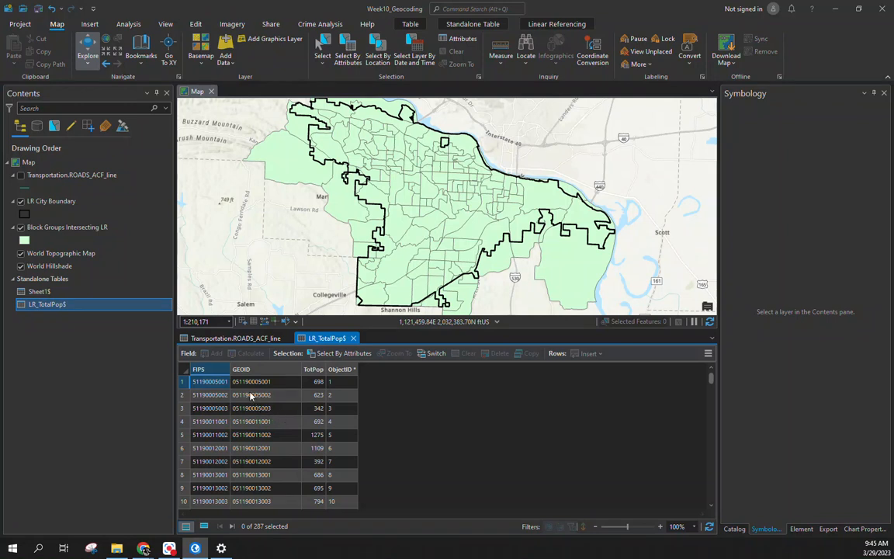
{"action": "left_click", "coordinate": [353, 338]}
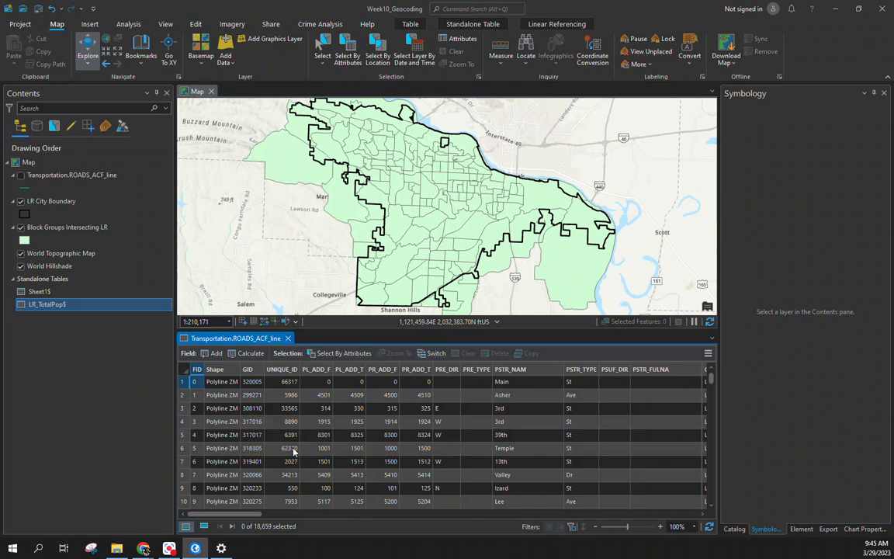
{"action": "left_click", "coordinate": [21, 175]}
{"action": "left_click", "coordinate": [21, 227]}
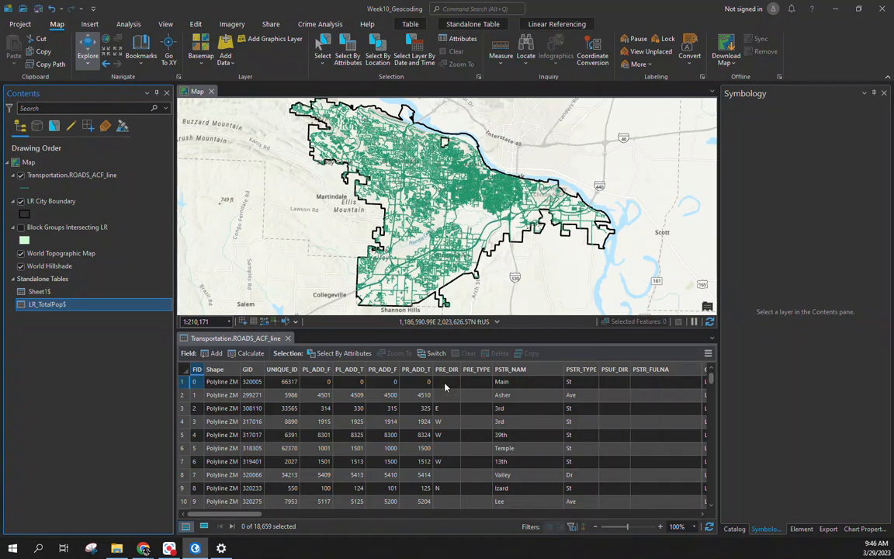
Step: Open the Sheet1$ table and scroll across its 692 incident records' location, city, state and ZIP columns
{"action": "scroll", "coordinate": [444, 386], "scroll_direction": "down", "scroll_amount": 16}
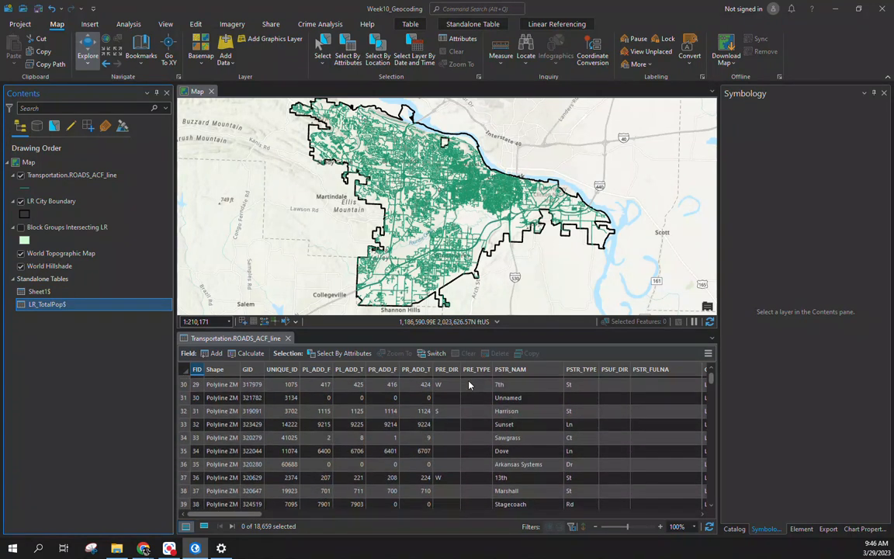
{"action": "scroll", "coordinate": [468, 386], "scroll_direction": "up", "scroll_amount": 16}
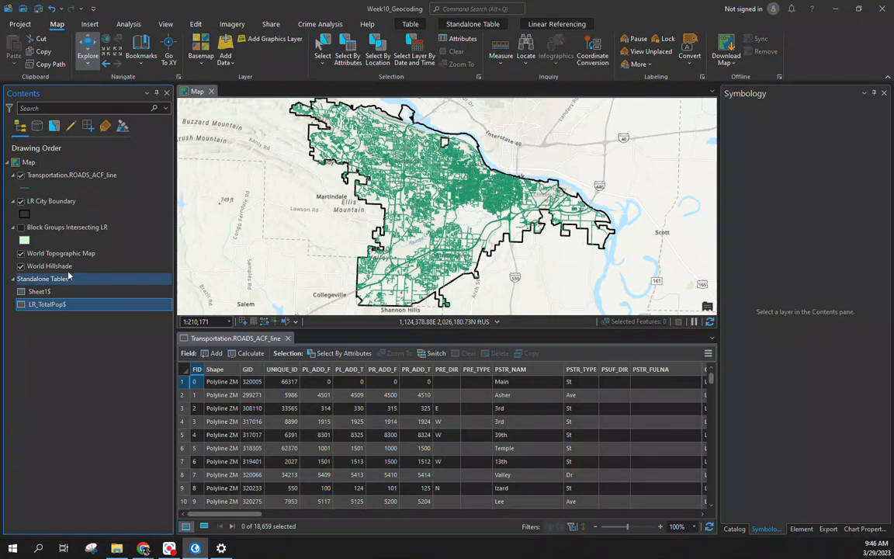
{"action": "left_click", "coordinate": [38, 295], "text": "ctrl"}
{"action": "right_click", "coordinate": [44, 294]}
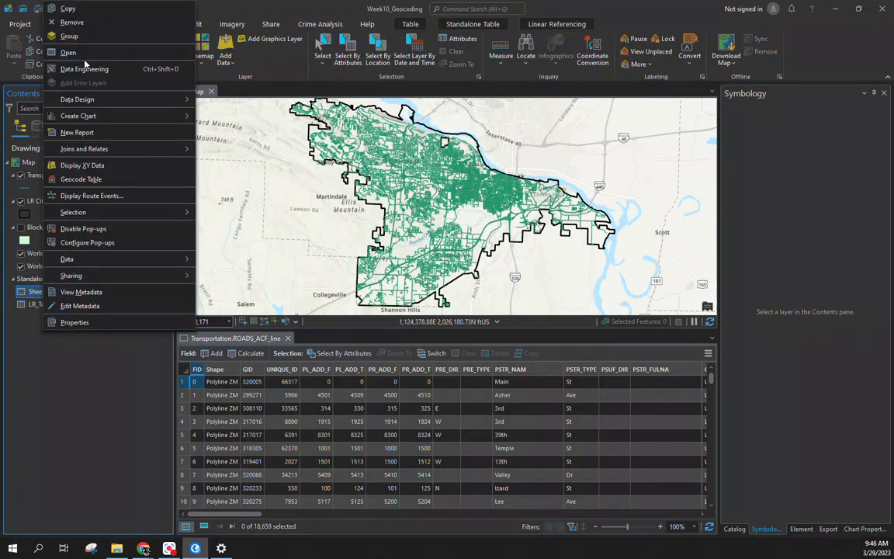
{"action": "left_click", "coordinate": [57, 52]}
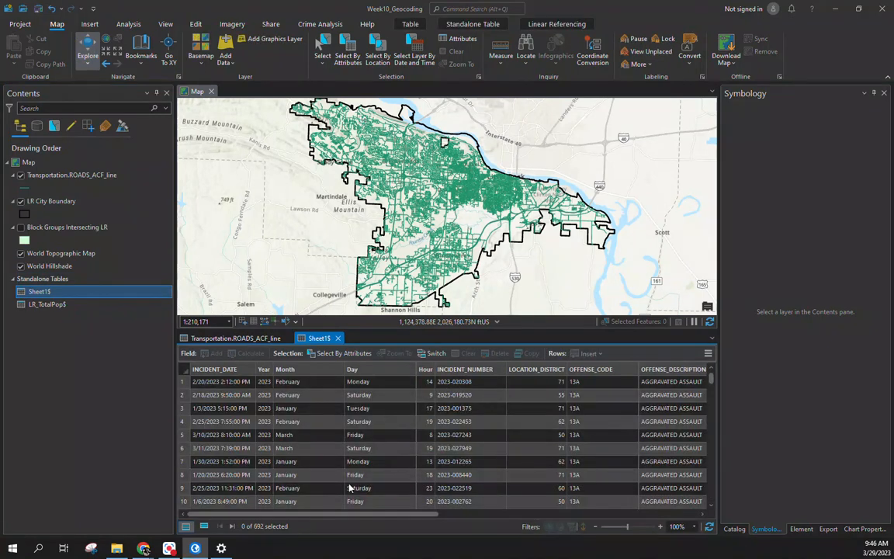
{"action": "left_click_drag", "start_coordinate": [332, 514], "coordinate": [739, 450]}
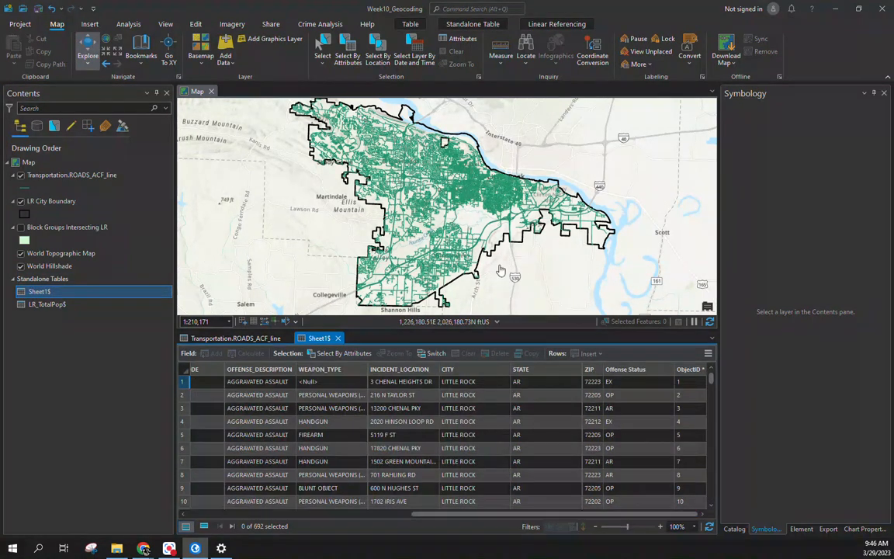
Step: Open Create Locator from the Geocoding Tools toolbox in the Analysis tools pane
{"action": "left_click", "coordinate": [127, 24]}
{"action": "left_click", "coordinate": [127, 48]}
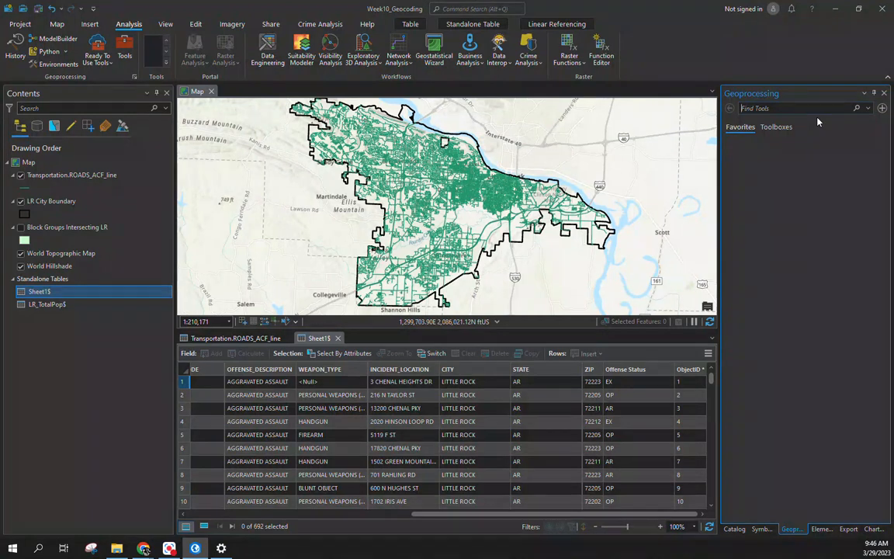
{"action": "left_click", "coordinate": [779, 127]}
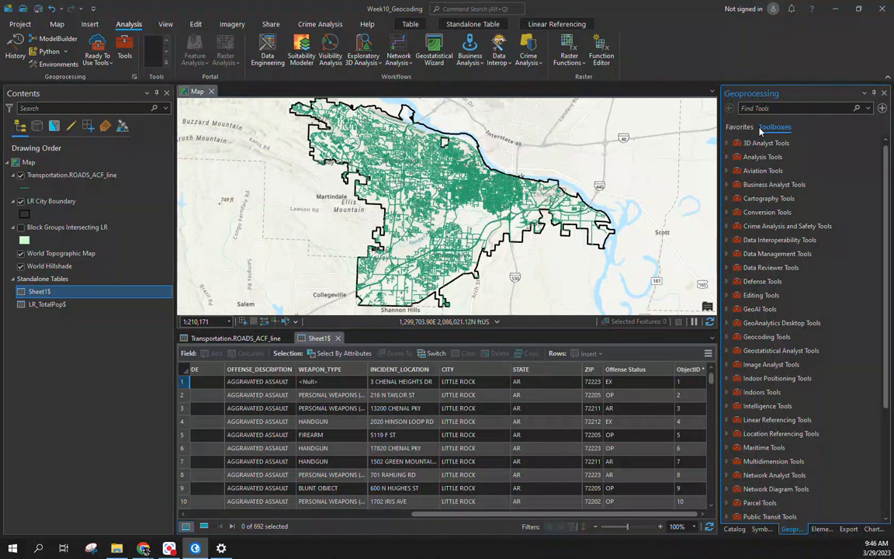
{"action": "left_click", "coordinate": [727, 336]}
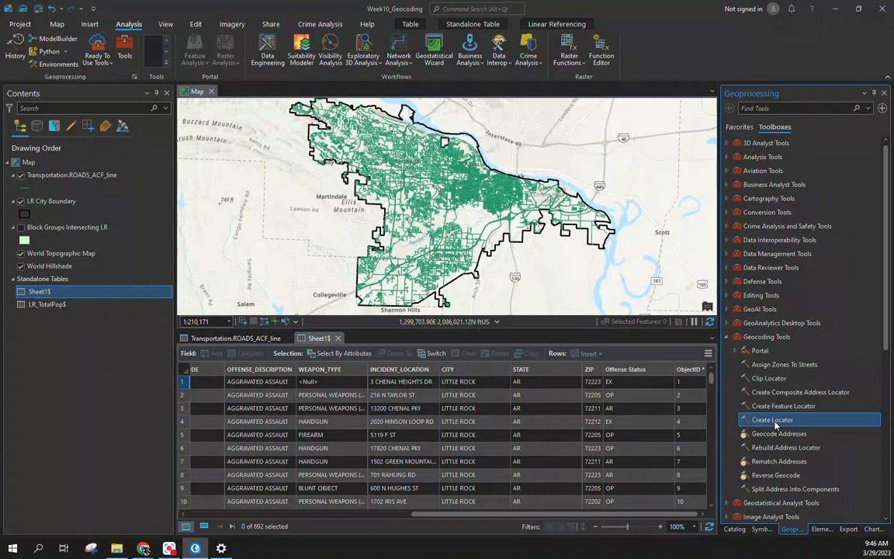
{"action": "left_click", "coordinate": [743, 436]}
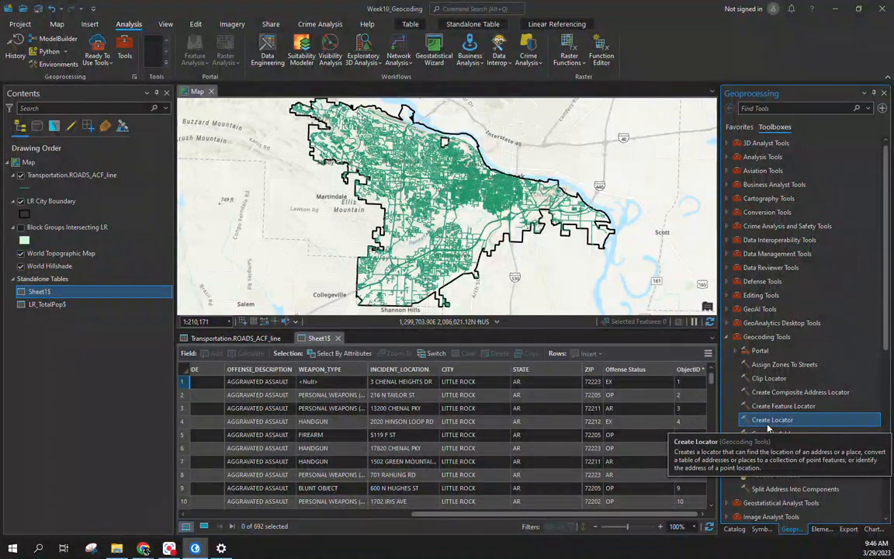
{"action": "left_click", "coordinate": [767, 424]}
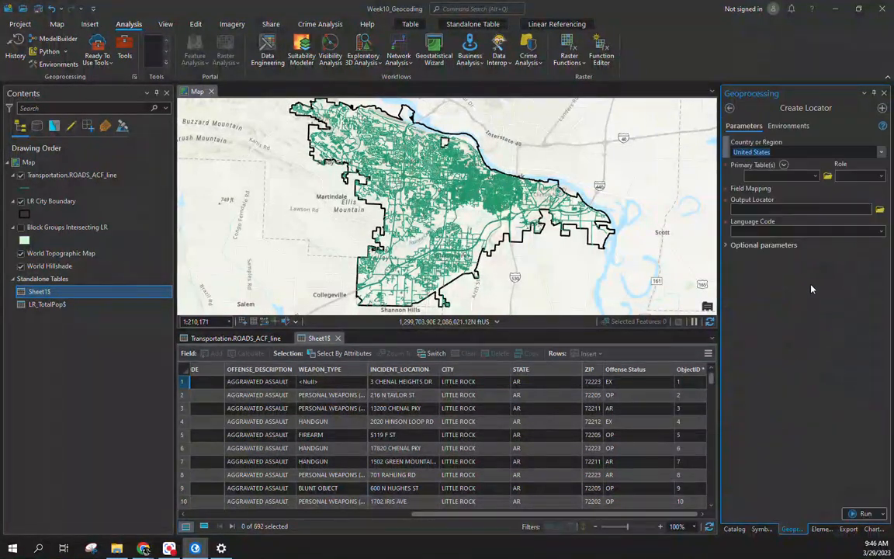
Step: Set Transportation.ROADS_ACF_line as the primary table with the Street Address role, then view the roads attribute table
{"action": "left_click", "coordinate": [815, 176]}
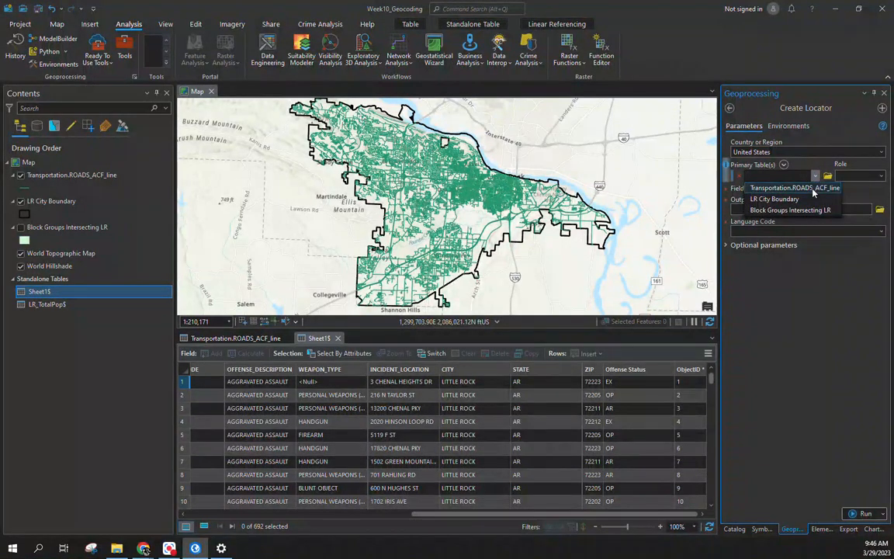
{"action": "left_click", "coordinate": [813, 190]}
{"action": "left_click", "coordinate": [882, 177]}
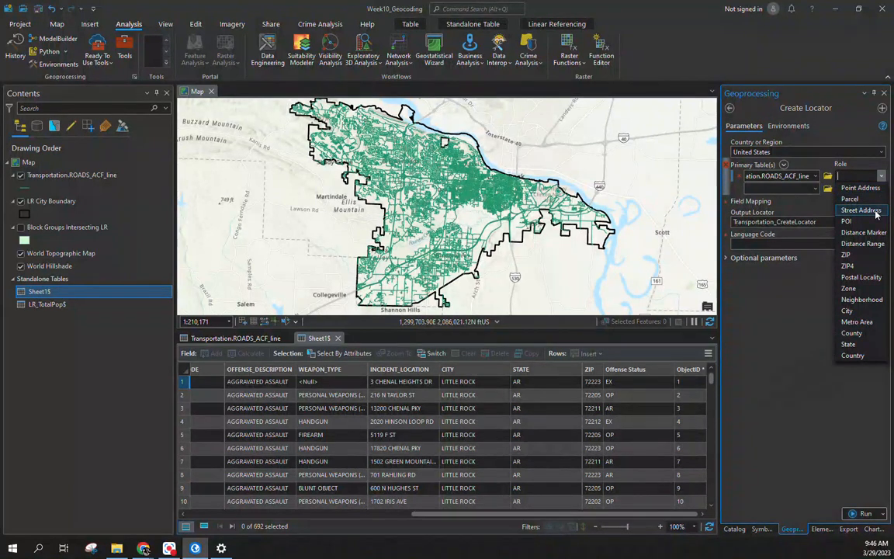
{"action": "left_click", "coordinate": [860, 210]}
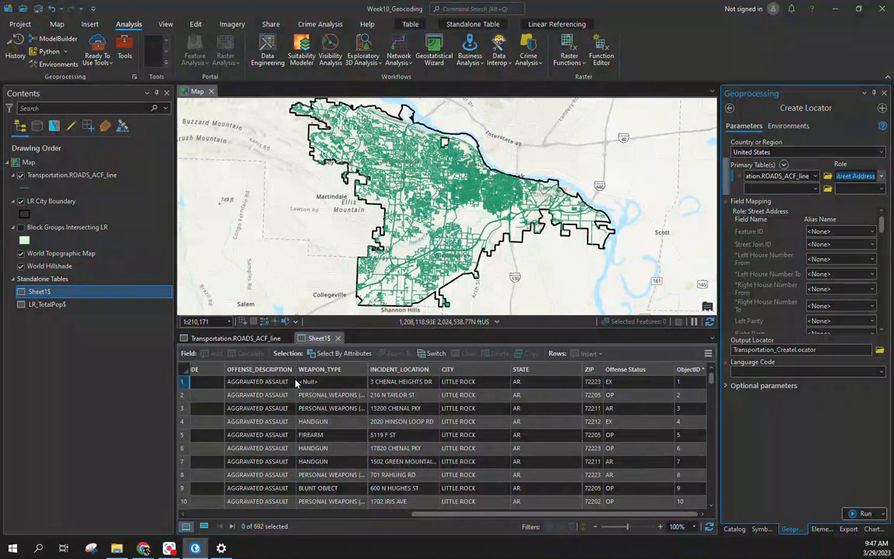
{"action": "left_click", "coordinate": [264, 339]}
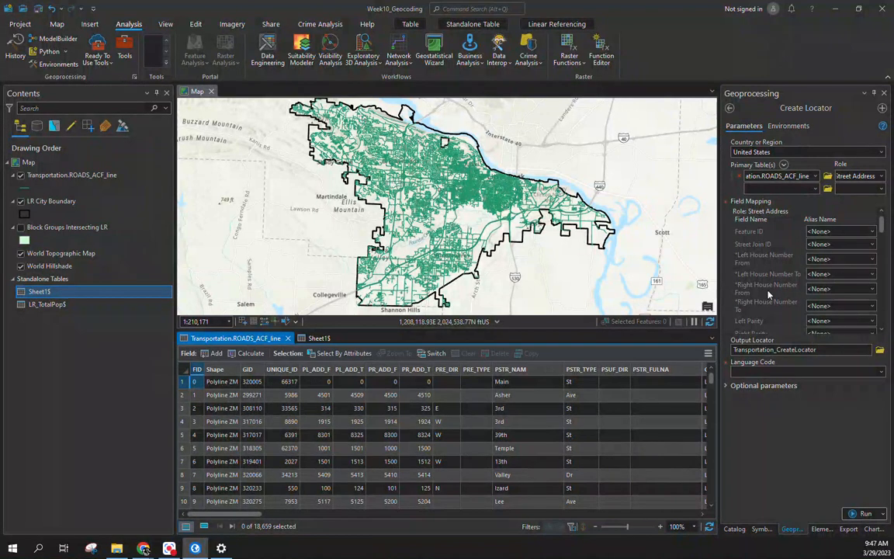
Step: Map the house-number ranges to PL_ADD_F, PL_ADD_T, PR_ADD_F and PR_ADD_T
{"action": "left_click", "coordinate": [838, 258]}
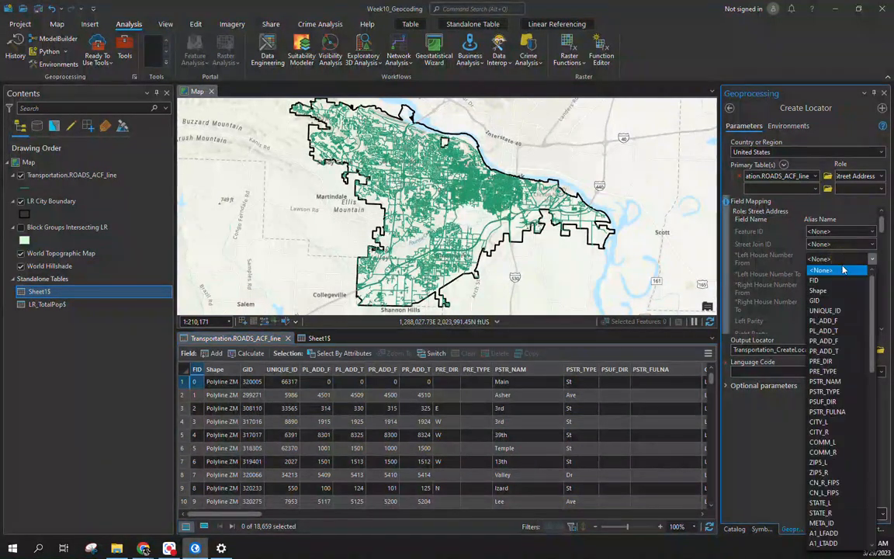
{"action": "left_click", "coordinate": [824, 321]}
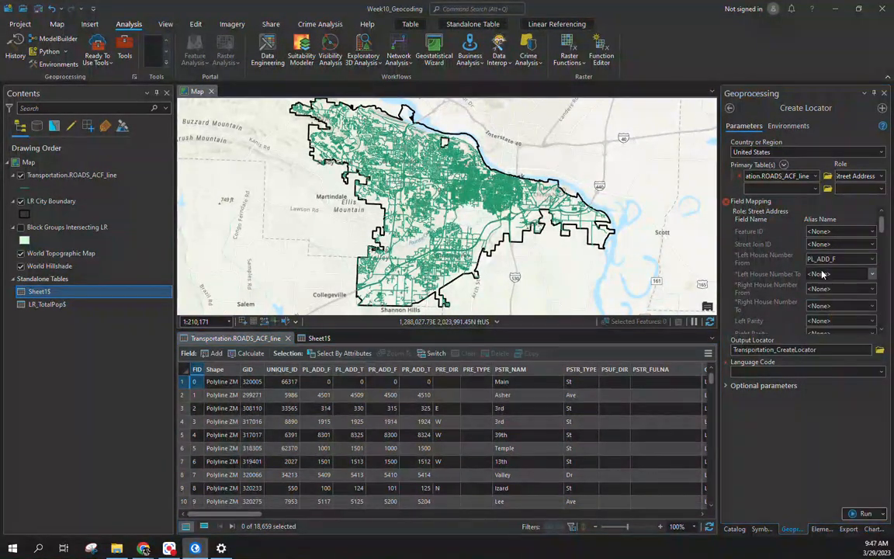
{"action": "left_click", "coordinate": [822, 274]}
{"action": "left_click", "coordinate": [821, 345]}
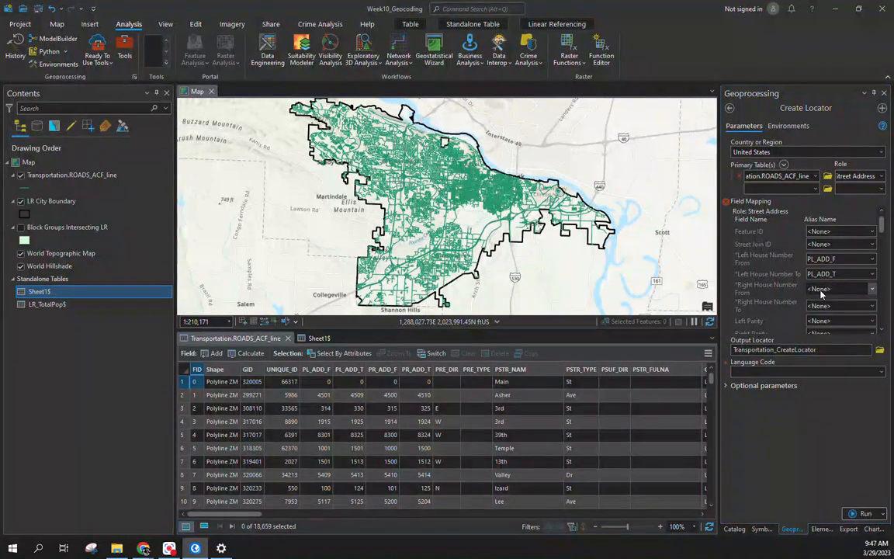
{"action": "left_click", "coordinate": [820, 290]}
{"action": "left_click", "coordinate": [840, 89]}
{"action": "left_click", "coordinate": [831, 307]}
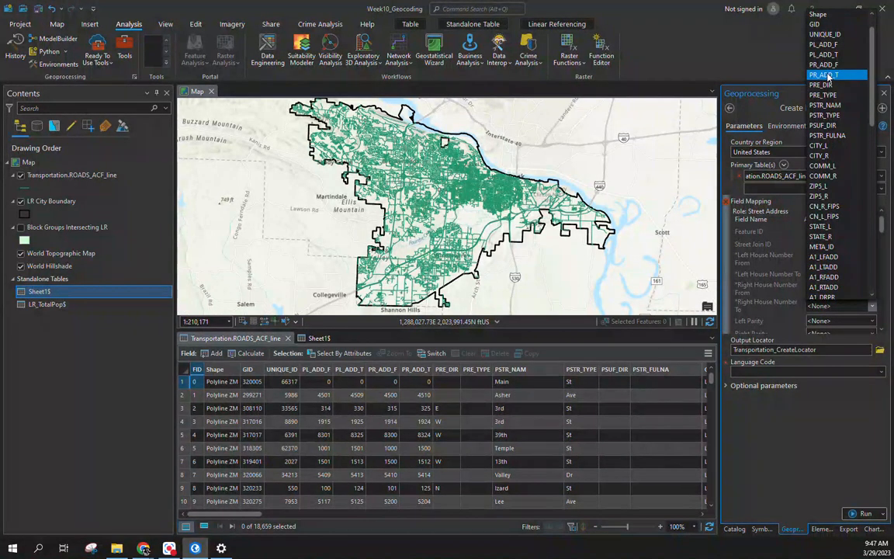
{"action": "left_click", "coordinate": [827, 75]}
Step: Map Prefix Direction to PRE_DIR, Street Name to PSTR_NAM and Suffix Type to PSTR_TYPE
{"action": "scroll", "coordinate": [788, 281], "scroll_direction": "down", "scroll_amount": 2}
{"action": "scroll", "coordinate": [791, 286], "scroll_direction": "down", "scroll_amount": 1}
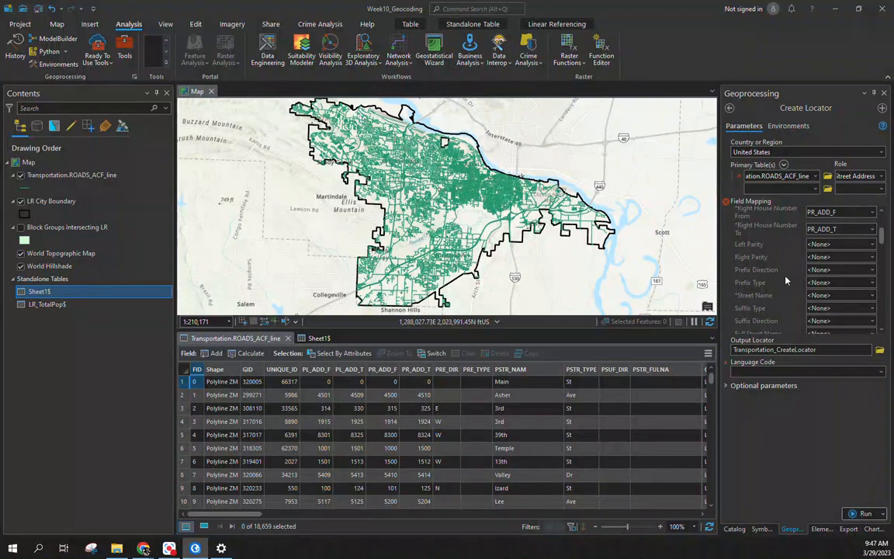
{"action": "left_click", "coordinate": [836, 270]}
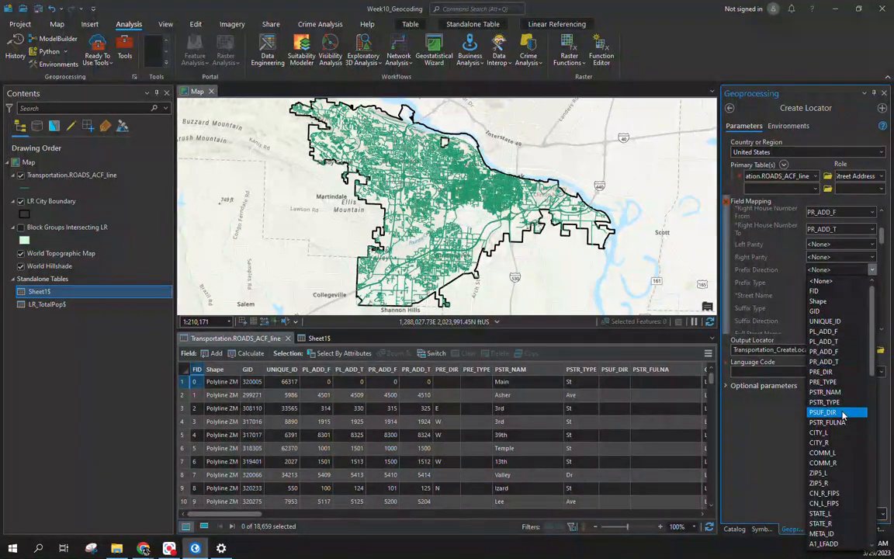
{"action": "left_click", "coordinate": [833, 371]}
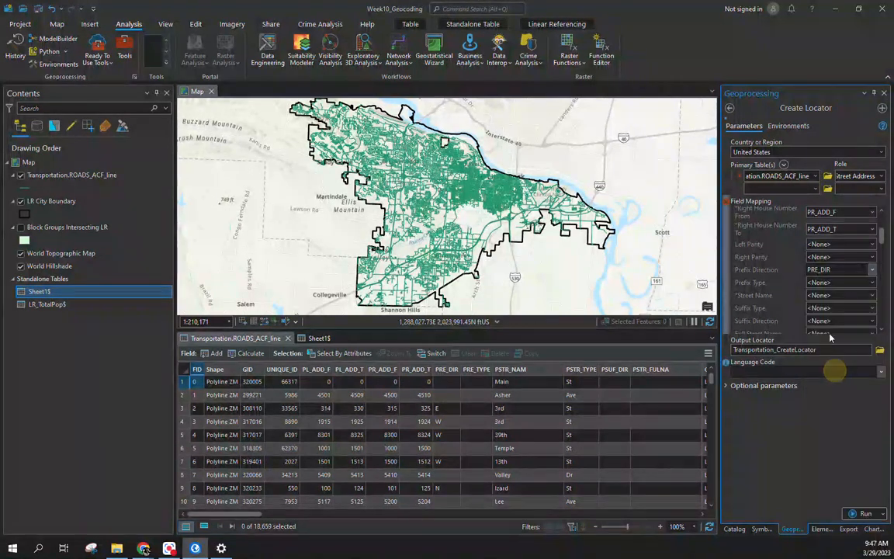
{"action": "left_click", "coordinate": [853, 298]}
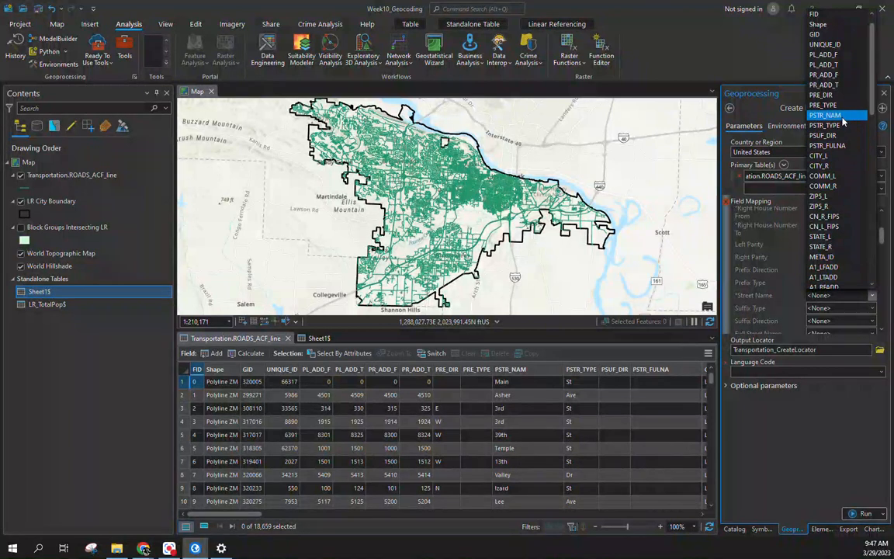
{"action": "left_click", "coordinate": [842, 117]}
{"action": "scroll", "coordinate": [764, 256], "scroll_direction": "down", "scroll_amount": 5}
{"action": "scroll", "coordinate": [767, 263], "scroll_direction": "down", "scroll_amount": 1}
{"action": "scroll", "coordinate": [767, 263], "scroll_direction": "up", "scroll_amount": 2}
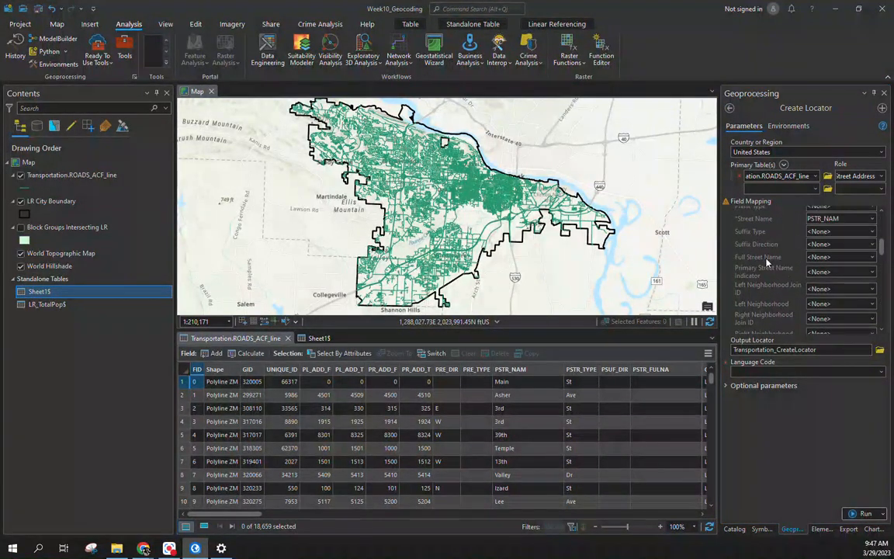
{"action": "left_click", "coordinate": [842, 232]}
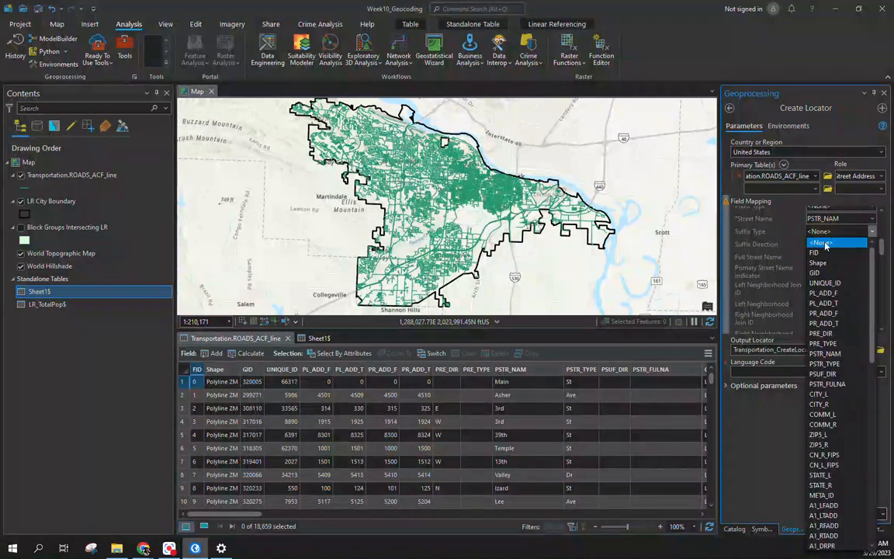
{"action": "left_click", "coordinate": [823, 363]}
Step: Map Left City to CITY_L and Right City to CITY_R
{"action": "scroll", "coordinate": [790, 278], "scroll_direction": "down", "scroll_amount": 3}
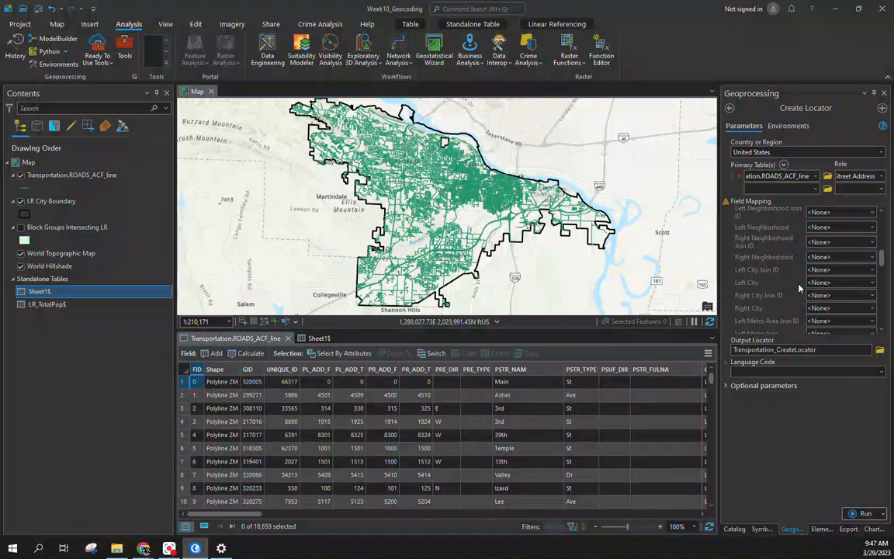
{"action": "left_click", "coordinate": [840, 283]}
{"action": "scroll", "coordinate": [837, 354], "scroll_direction": "down", "scroll_amount": 2}
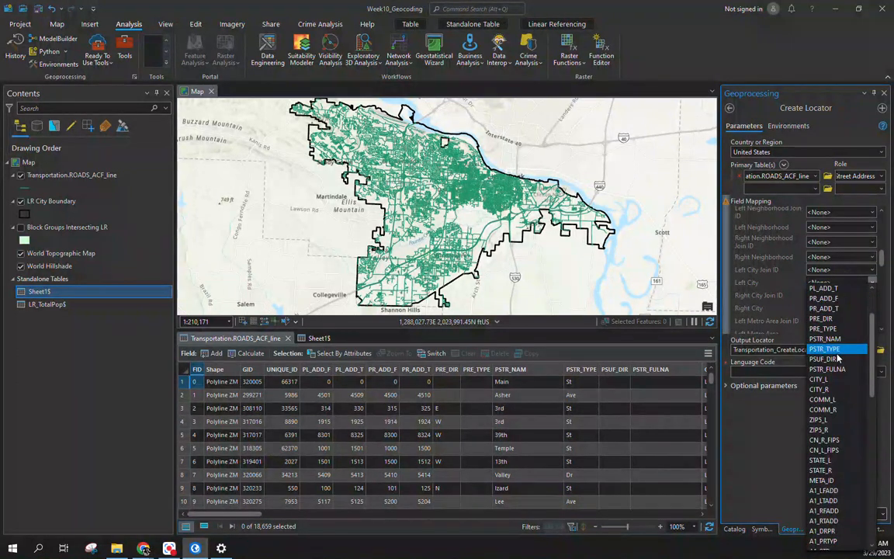
{"action": "left_click", "coordinate": [819, 379]}
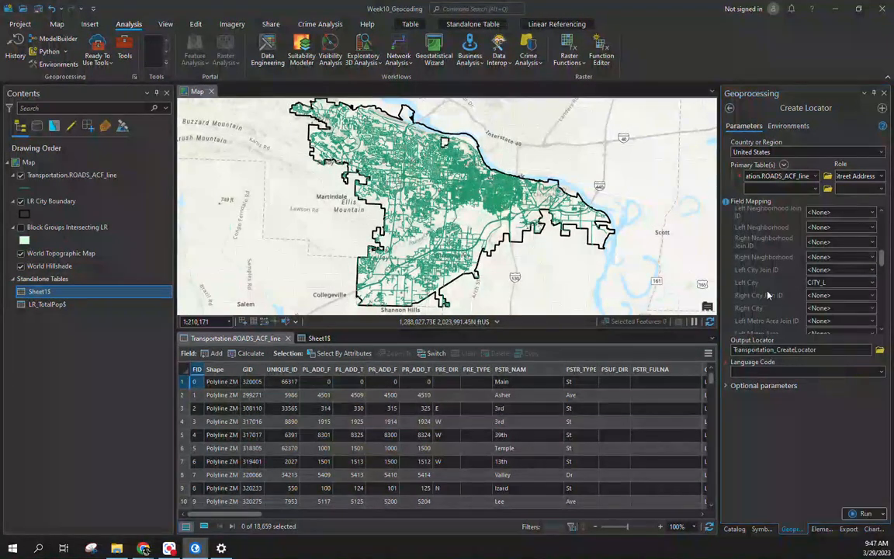
{"action": "left_click", "coordinate": [817, 309]}
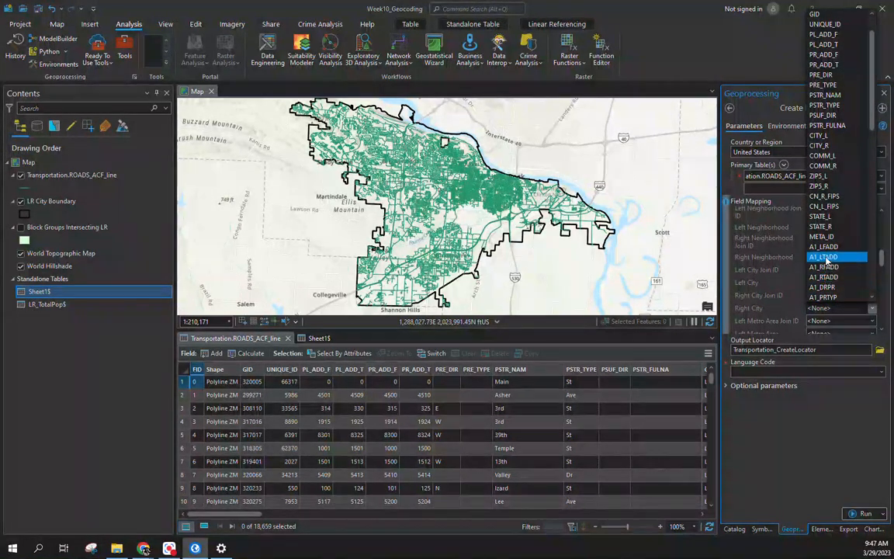
{"action": "left_click", "coordinate": [819, 145]}
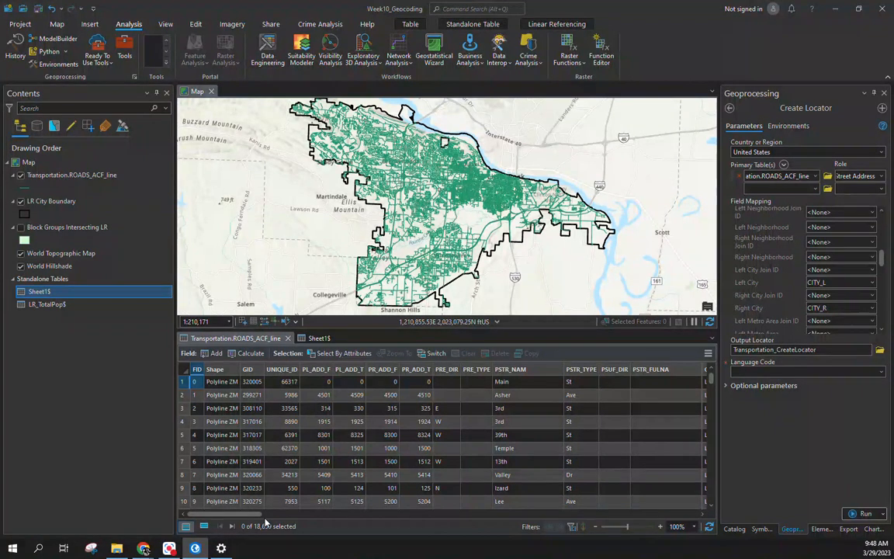
Step: Map Left State Abbreviation to the roads' STATE_L field
{"action": "left_click", "coordinate": [769, 308]}
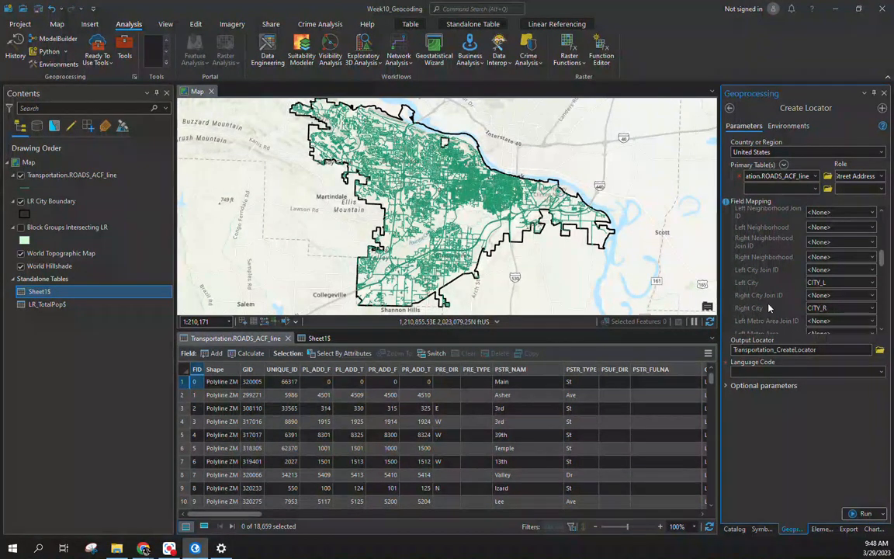
{"action": "scroll", "coordinate": [775, 266], "scroll_direction": "down", "scroll_amount": 3}
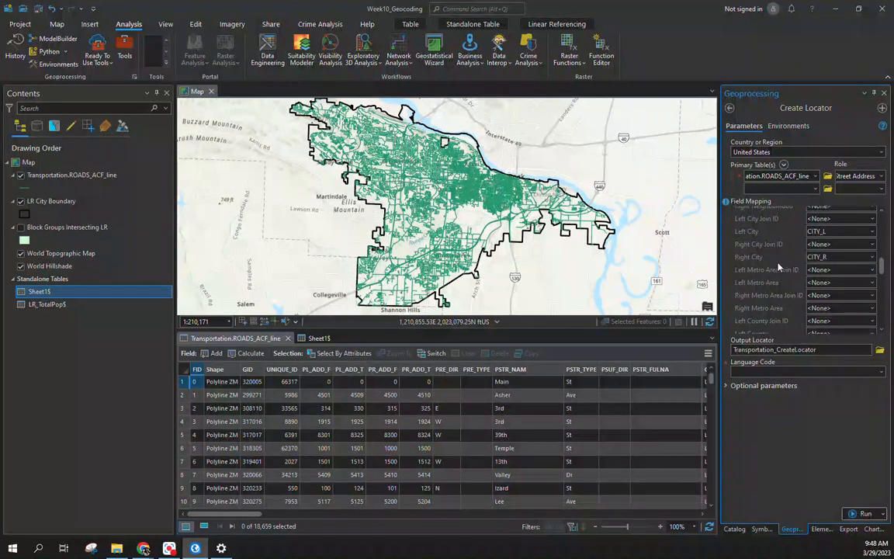
{"action": "scroll", "coordinate": [774, 266], "scroll_direction": "down", "scroll_amount": 2}
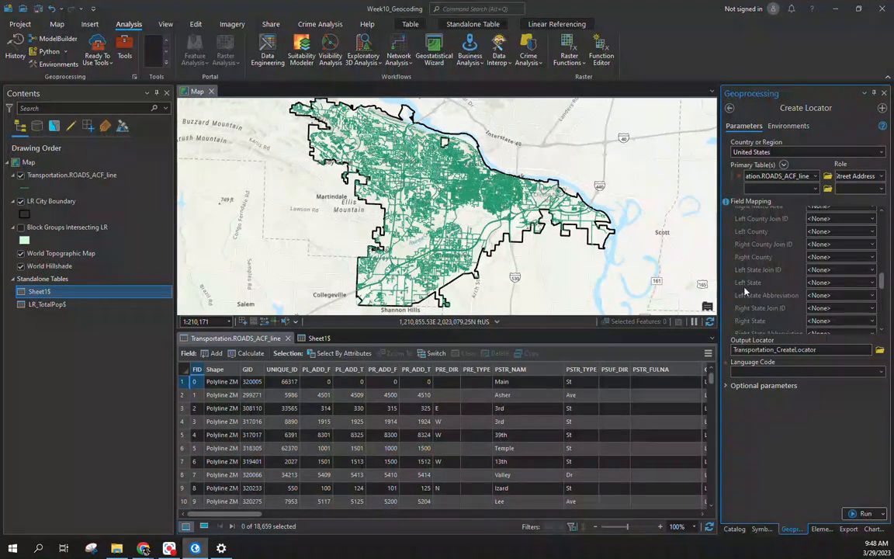
{"action": "left_click_drag", "start_coordinate": [225, 514], "coordinate": [323, 516]}
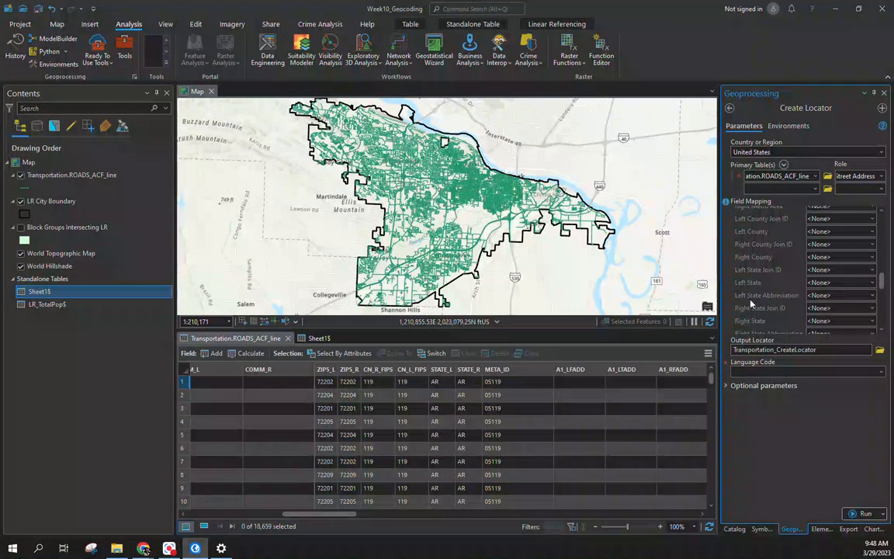
{"action": "left_click", "coordinate": [834, 301]}
{"action": "scroll", "coordinate": [834, 233], "scroll_direction": "down", "scroll_amount": 5}
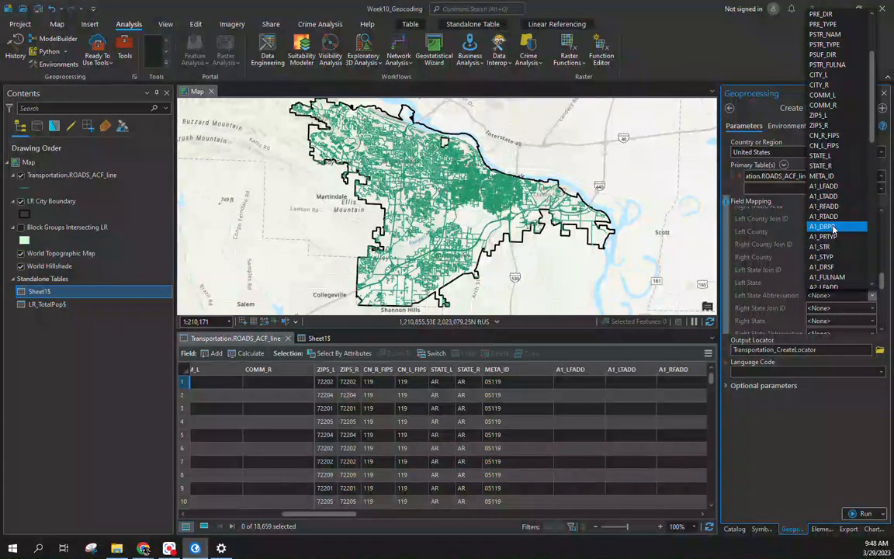
{"action": "scroll", "coordinate": [841, 157], "scroll_direction": "down", "scroll_amount": 1}
{"action": "left_click", "coordinate": [841, 158]}
Step: Map Right State Abbreviation to STATE_R and review the completed mappings
{"action": "scroll", "coordinate": [768, 264], "scroll_direction": "down", "scroll_amount": 2}
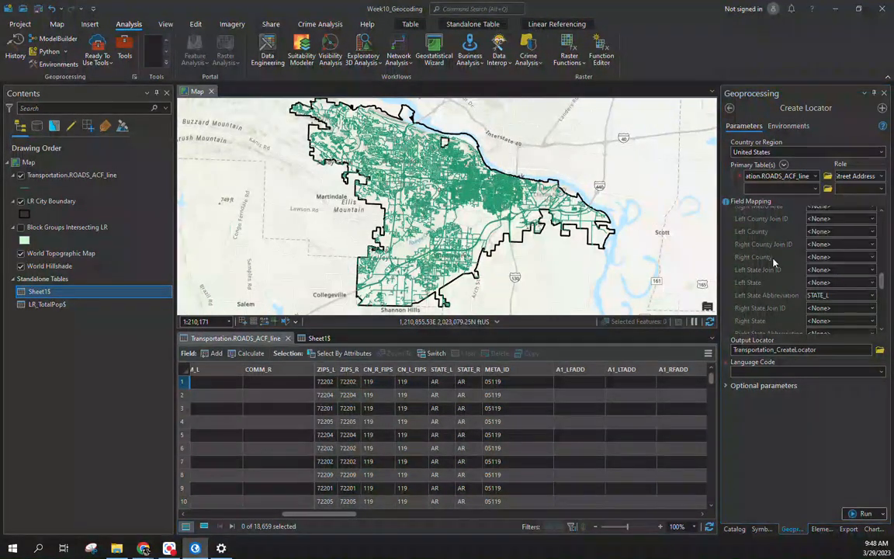
{"action": "left_click", "coordinate": [824, 279]}
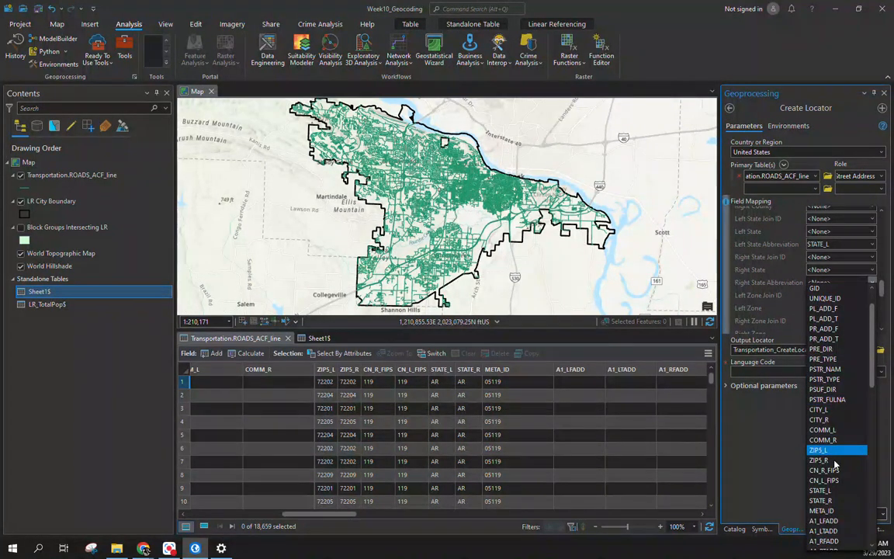
{"action": "left_click", "coordinate": [820, 500]}
{"action": "scroll", "coordinate": [765, 274], "scroll_direction": "down", "scroll_amount": 1}
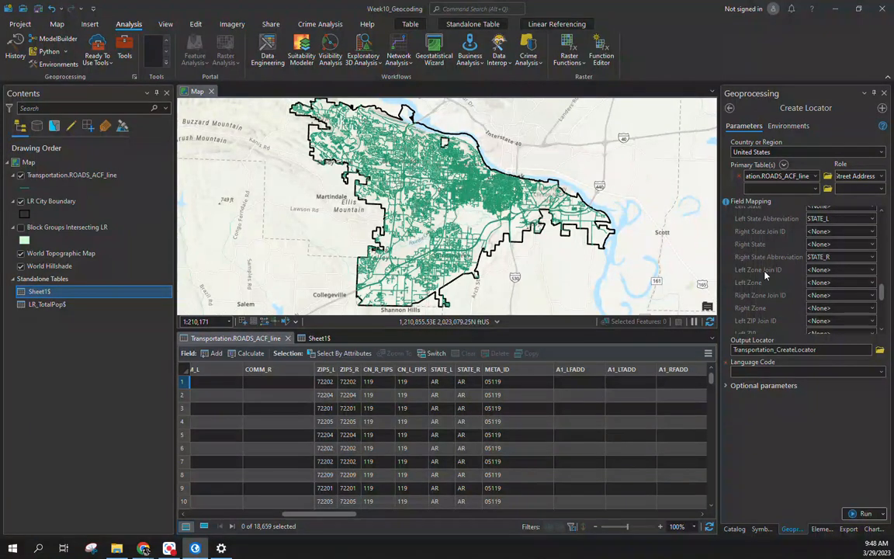
{"action": "scroll", "coordinate": [765, 274], "scroll_direction": "down", "scroll_amount": 5}
{"action": "scroll", "coordinate": [765, 277], "scroll_direction": "up", "scroll_amount": 8}
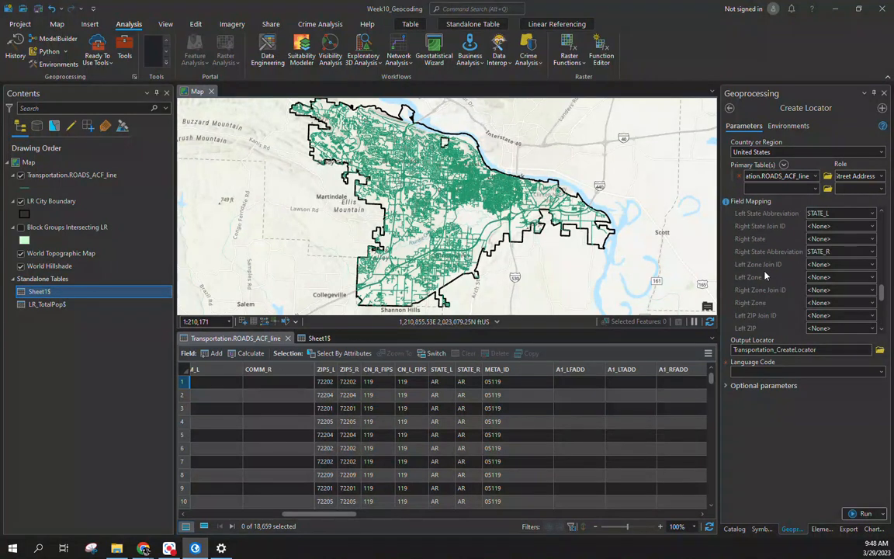
{"action": "scroll", "coordinate": [765, 275], "scroll_direction": "up", "scroll_amount": 3}
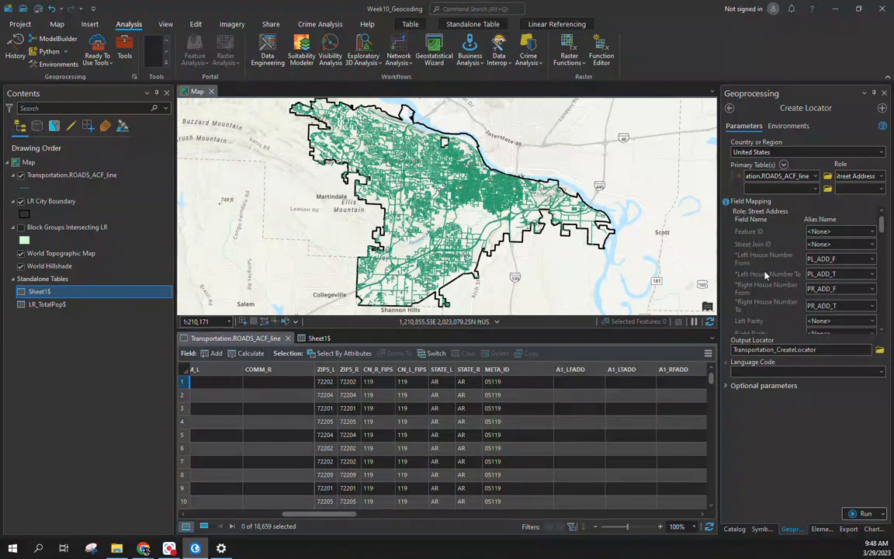
Step: Save the output locator as Locator_LR with English language code and run the tool
{"action": "left_click", "coordinate": [879, 350]}
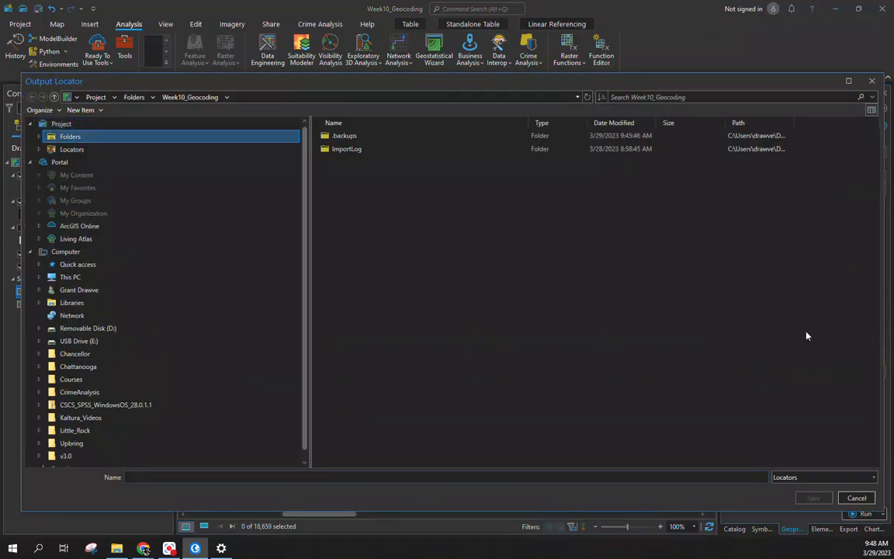
{"action": "left_click", "coordinate": [407, 475]}
{"action": "type", "text": "Locator_L"}
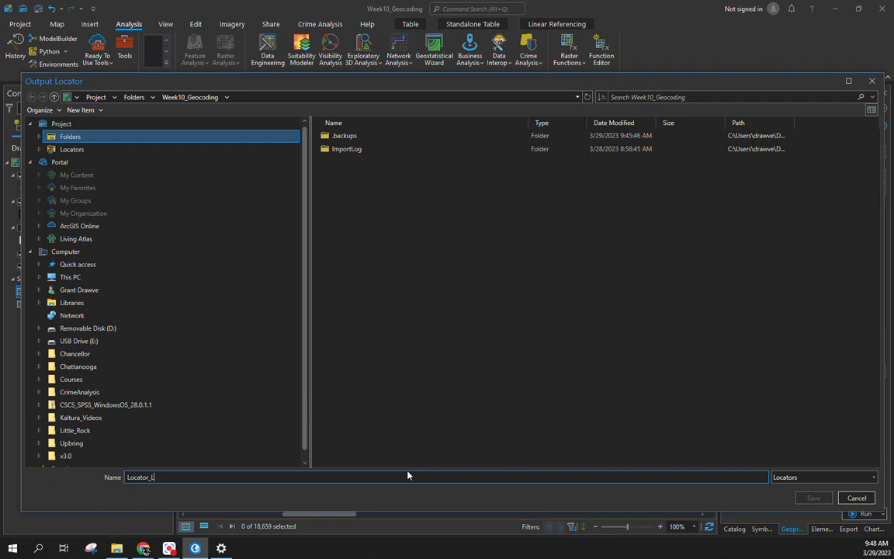
{"action": "type", "text": "R"}
{"action": "key", "text": "Return"}
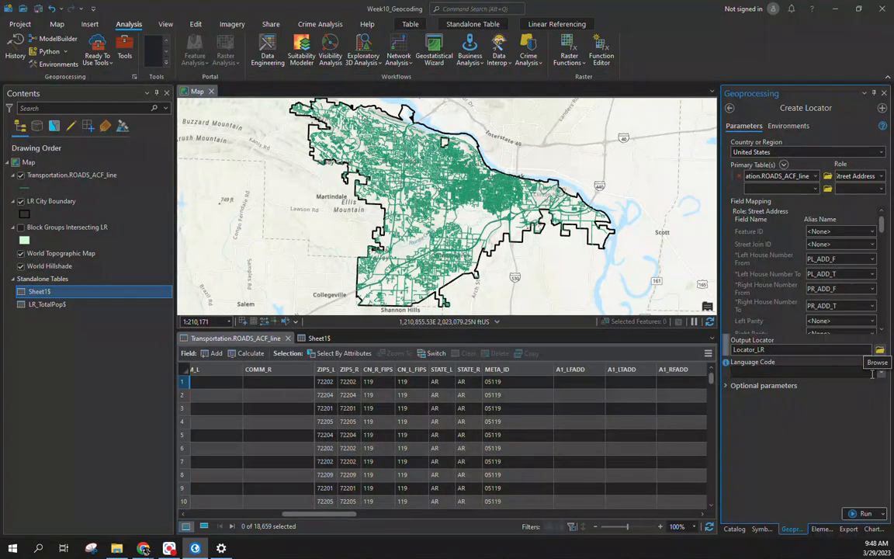
{"action": "left_click", "coordinate": [872, 373]}
{"action": "left_click", "coordinate": [871, 393]}
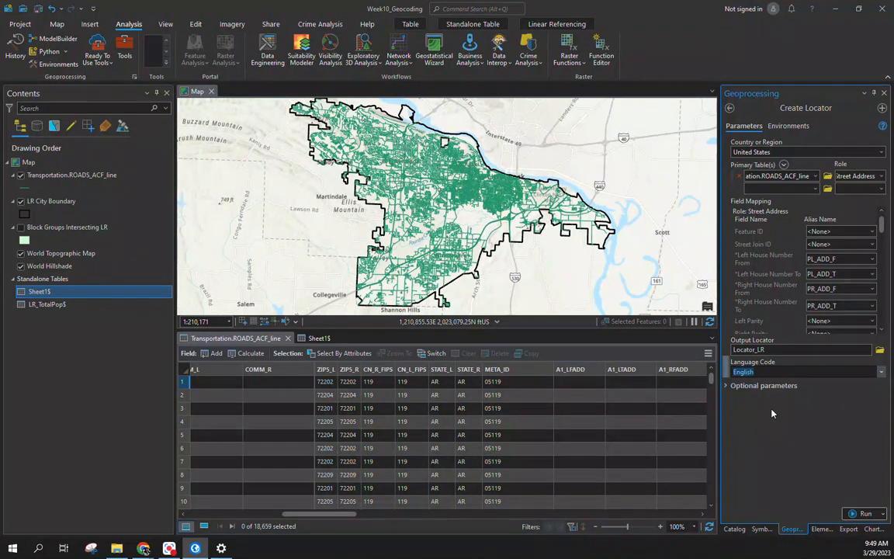
{"action": "left_click", "coordinate": [865, 514]}
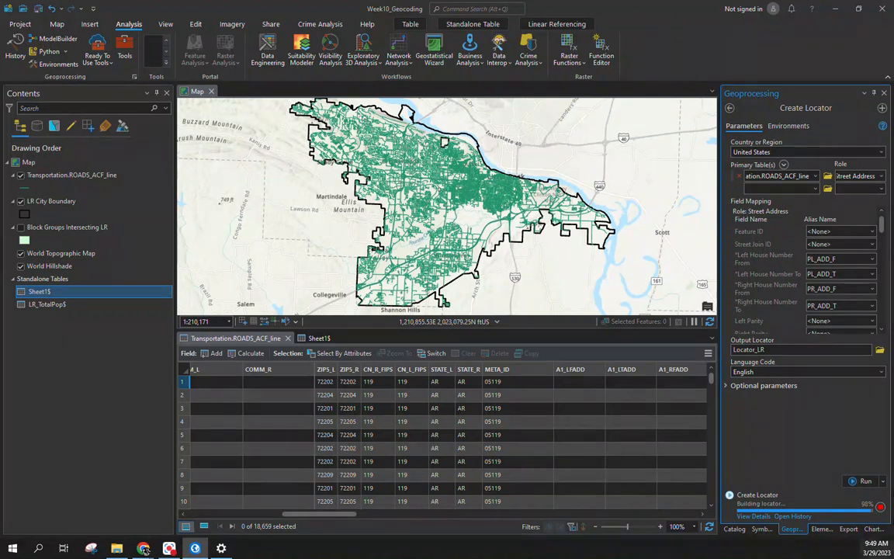
Step: Review the Locator_LR warnings about excluded multipart road records, then close the details
{"action": "mouse_move", "coordinate": [870, 515]}
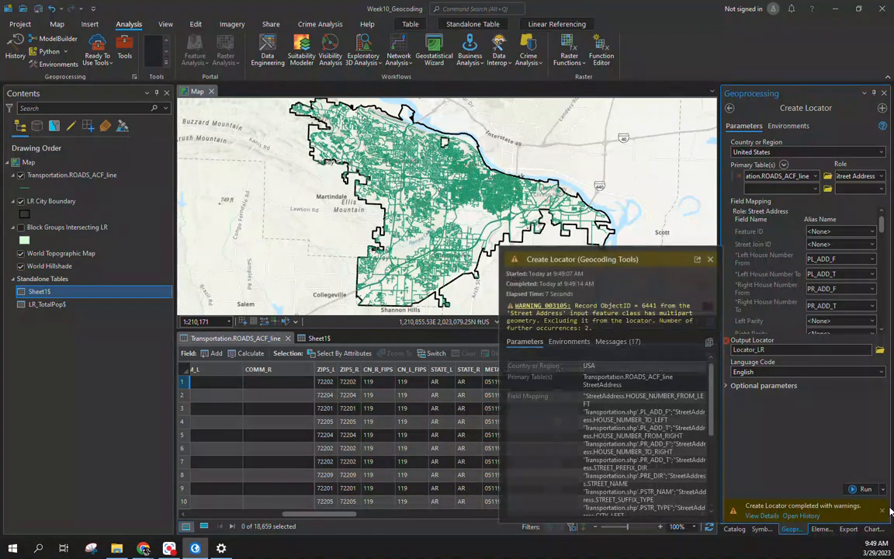
{"action": "scroll", "coordinate": [613, 412], "scroll_direction": "down", "scroll_amount": 5}
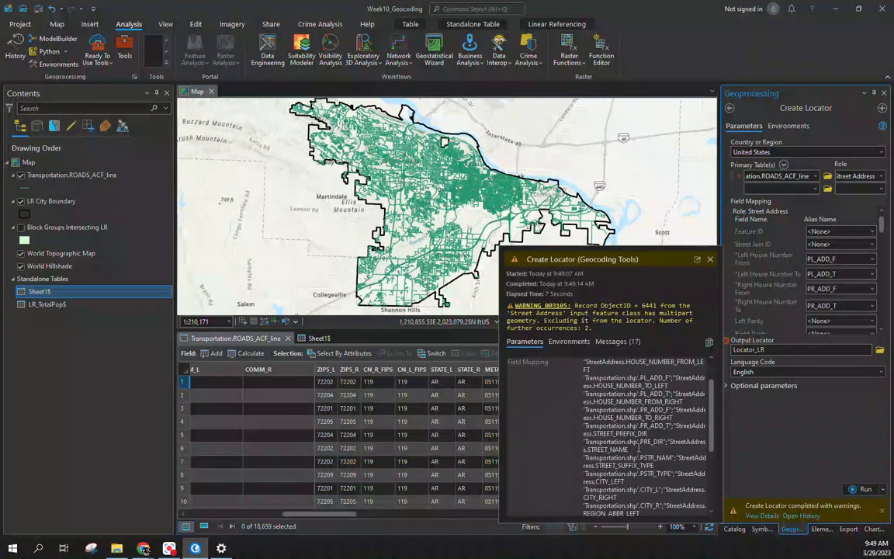
{"action": "scroll", "coordinate": [642, 447], "scroll_direction": "up", "scroll_amount": 5}
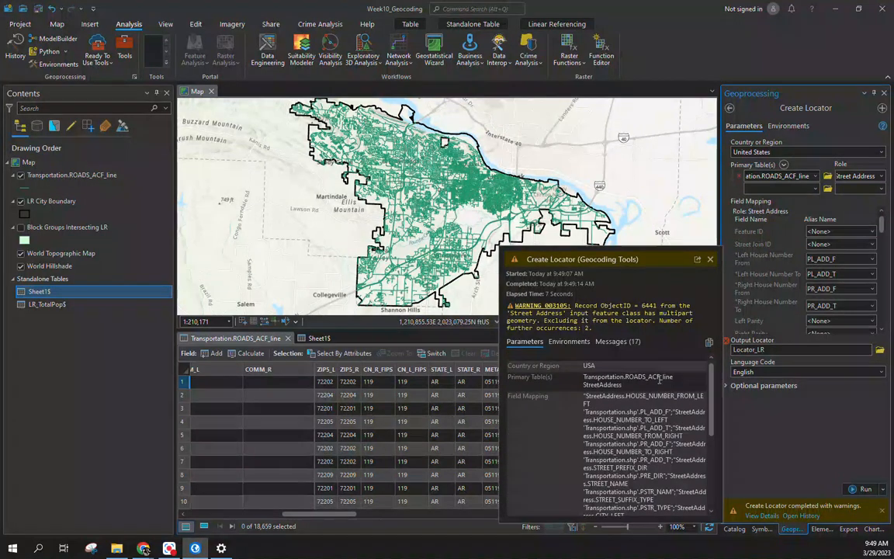
{"action": "left_click", "coordinate": [710, 260]}
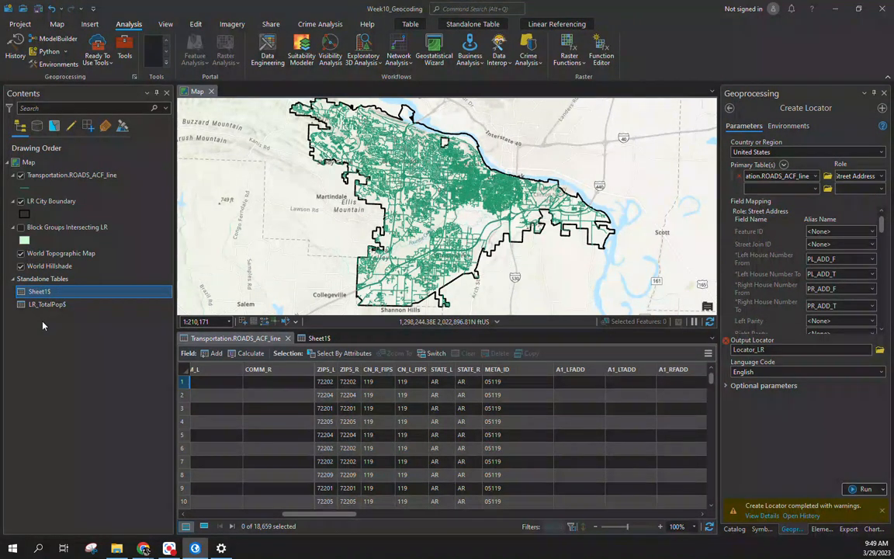
Step: Open the Sheet1$ rows, then launch Geocode Table on Sheet1$ and start the wizard
{"action": "right_click", "coordinate": [38, 293]}
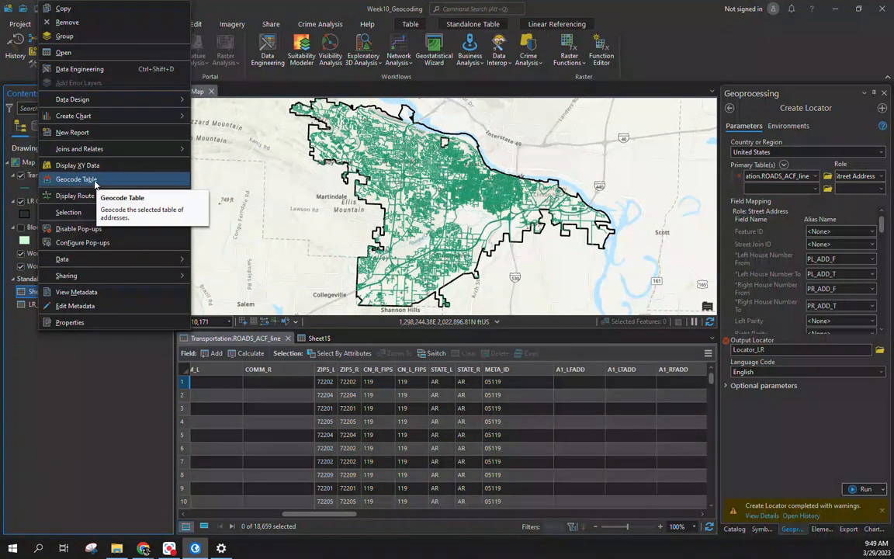
{"action": "left_click", "coordinate": [317, 338]}
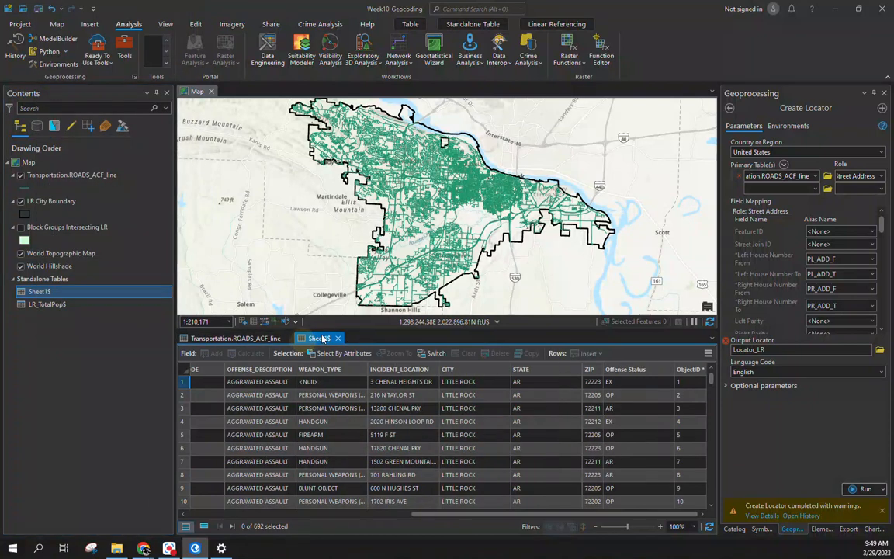
{"action": "right_click", "coordinate": [32, 291]}
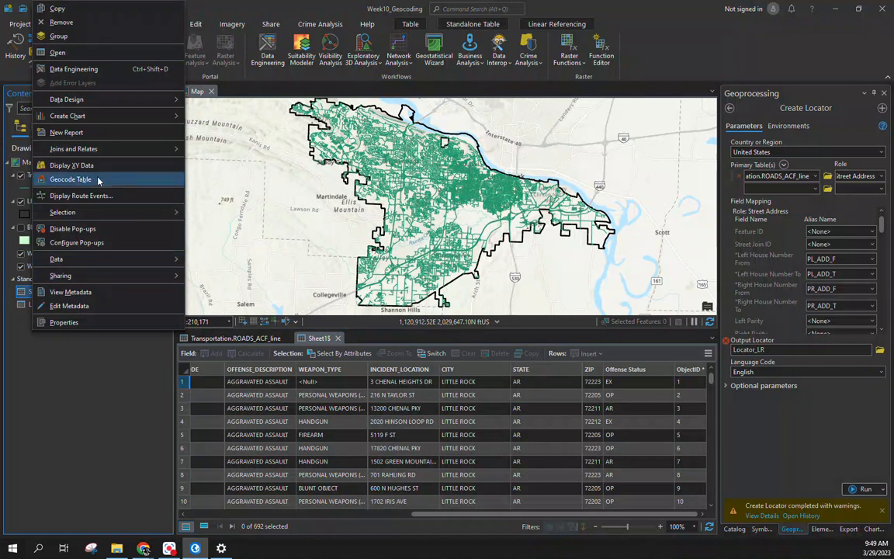
{"action": "left_click", "coordinate": [70, 179]}
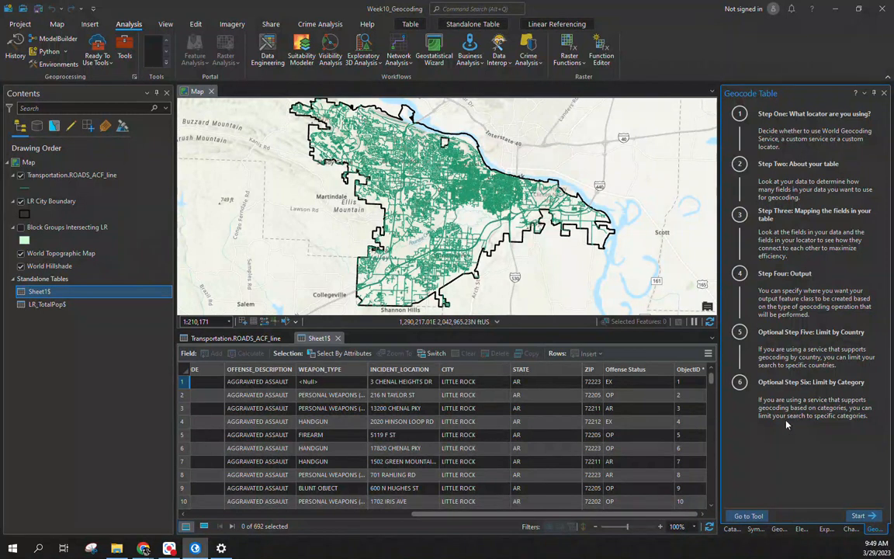
{"action": "left_click", "coordinate": [858, 516]}
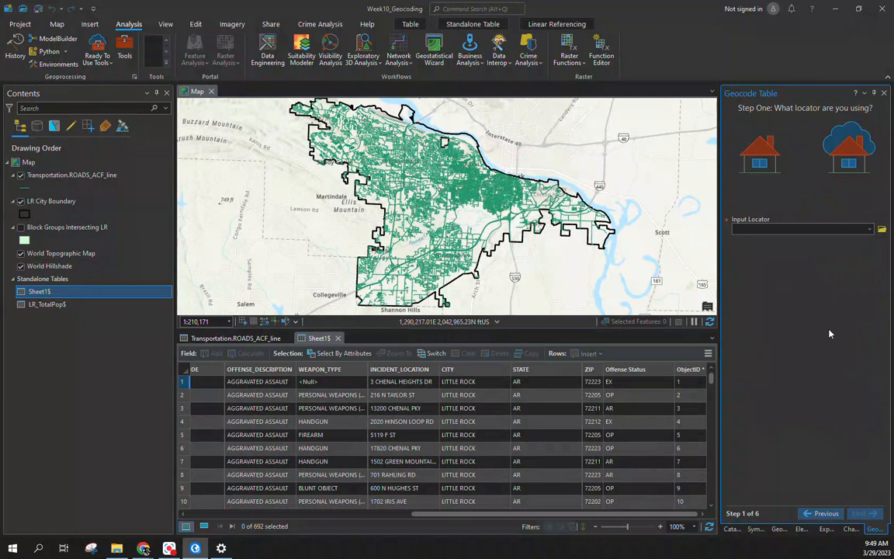
Step: Choose Locator_LR as the input locator and keep addresses split across more than one field
{"action": "left_click", "coordinate": [841, 231]}
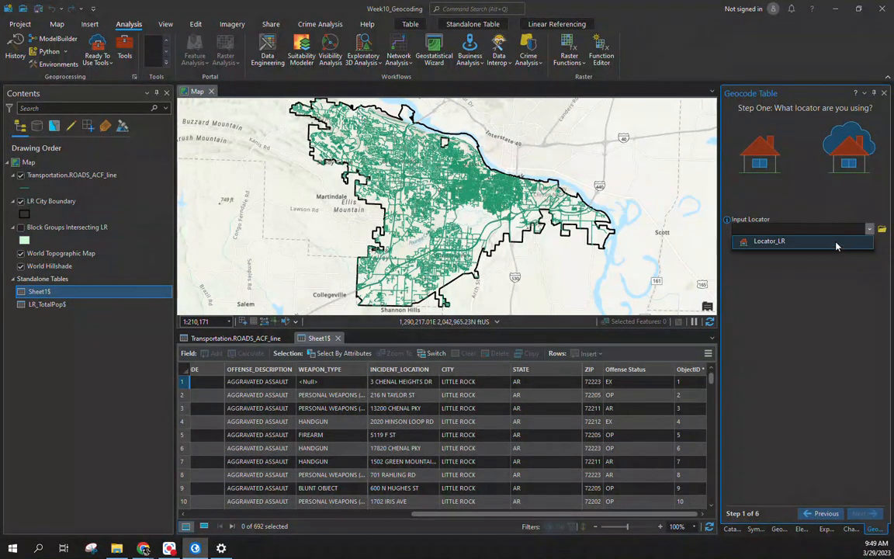
{"action": "left_click", "coordinate": [836, 244]}
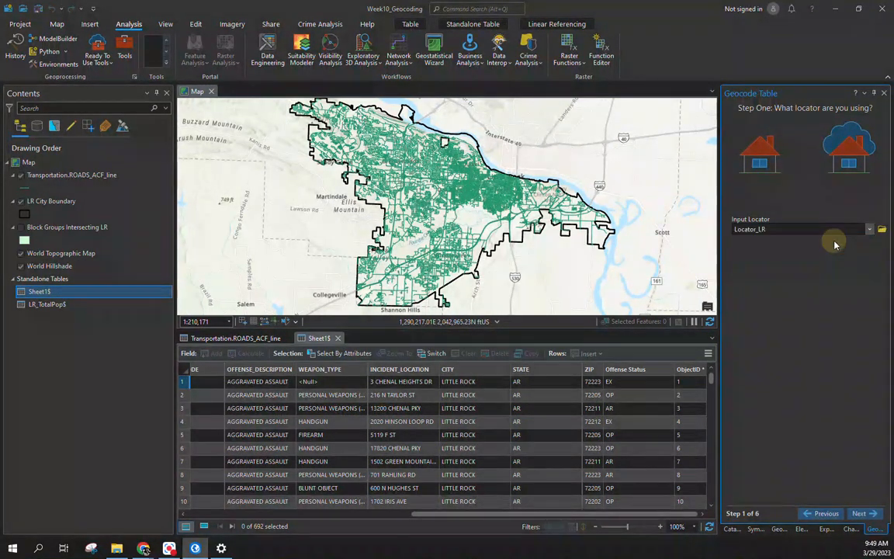
{"action": "left_click", "coordinate": [861, 514]}
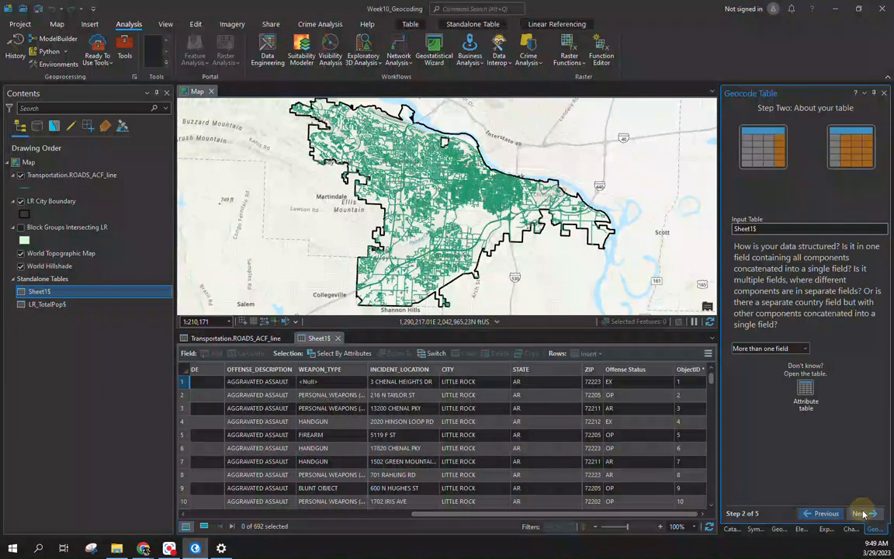
{"action": "left_click", "coordinate": [803, 348]}
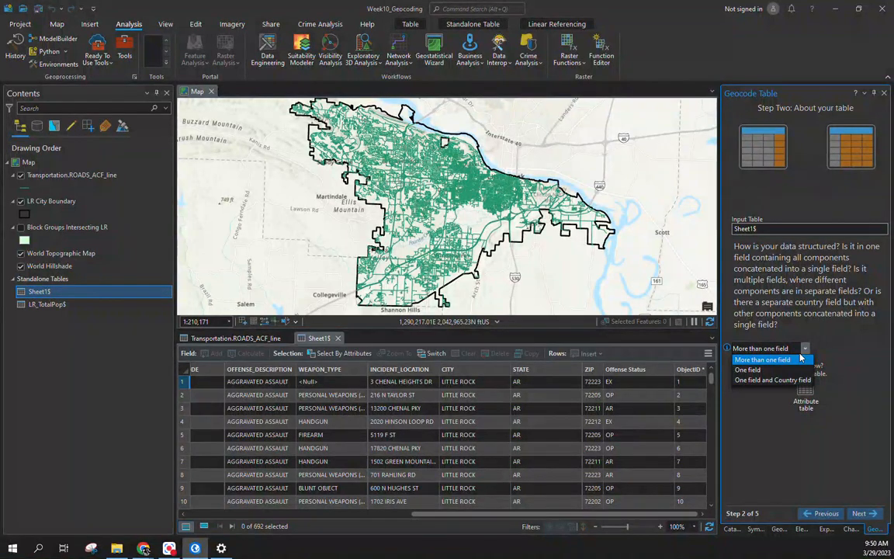
{"action": "left_click", "coordinate": [829, 420]}
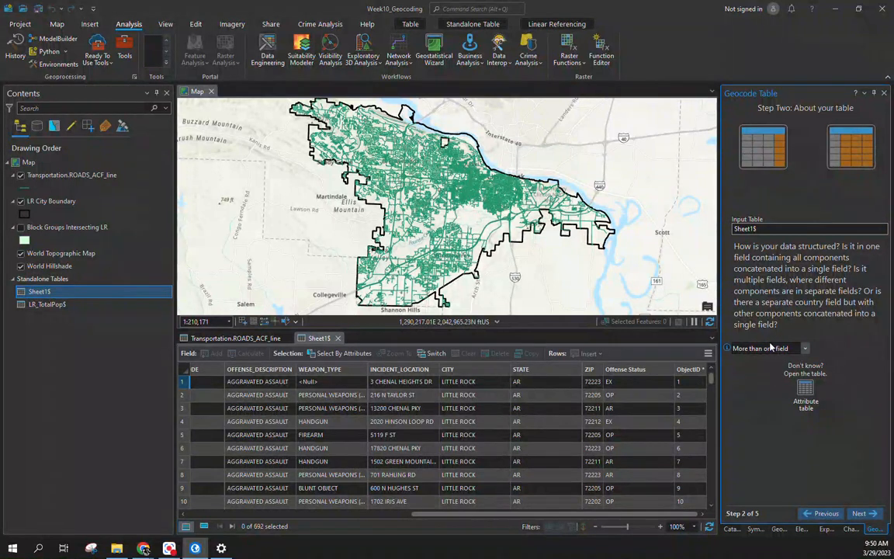
{"action": "left_click", "coordinate": [859, 513]}
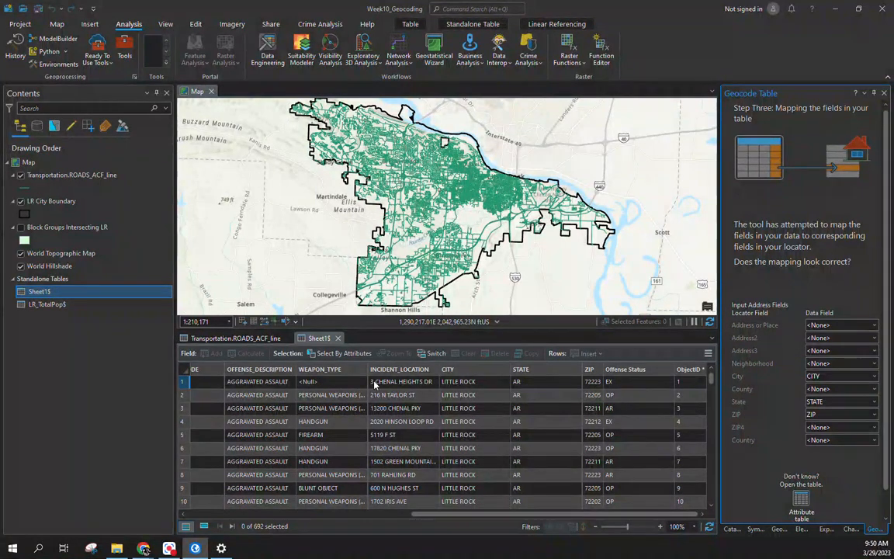
Step: Map Address or Place to INCIDENT_LOCATION and advance to the output step, selecting the name Sheet1_Geocoded
{"action": "left_click", "coordinate": [823, 326]}
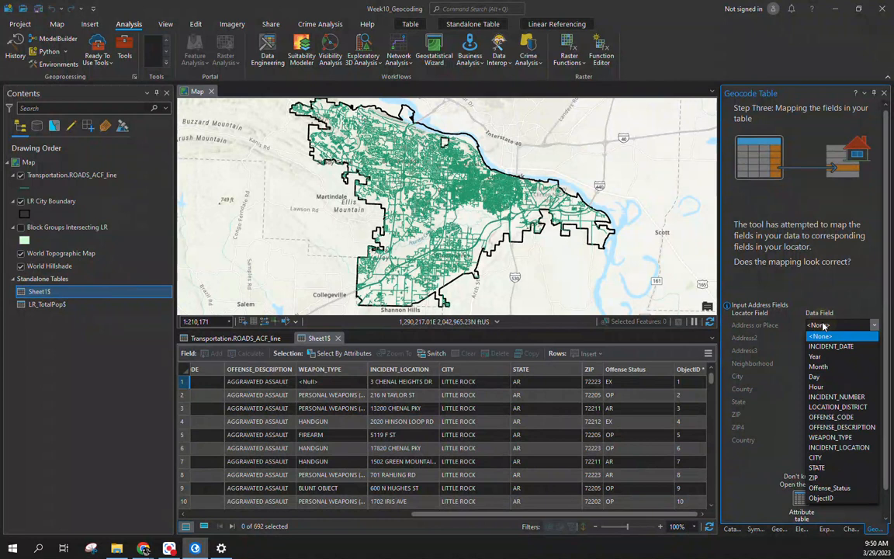
{"action": "left_click", "coordinate": [855, 449]}
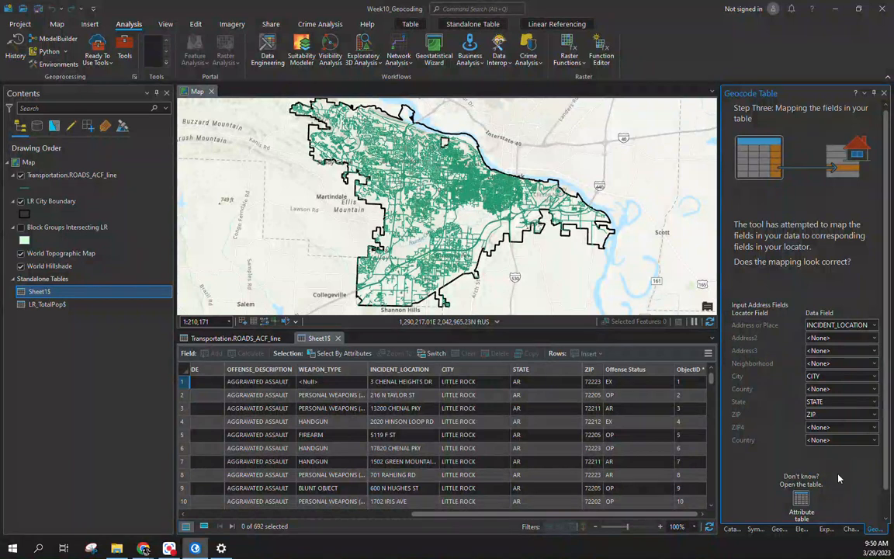
{"action": "scroll", "coordinate": [831, 470], "scroll_direction": "down", "scroll_amount": 1}
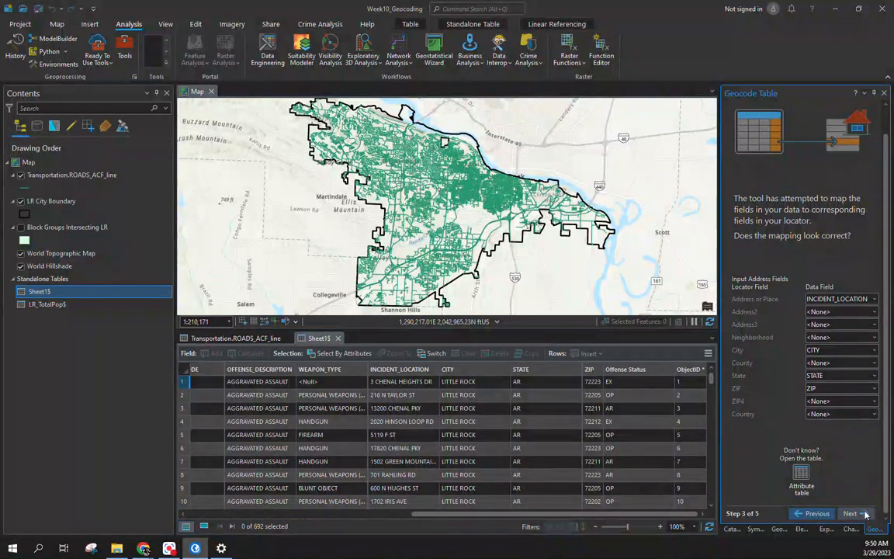
{"action": "left_click", "coordinate": [865, 514]}
{"action": "double_click", "coordinate": [831, 251]}
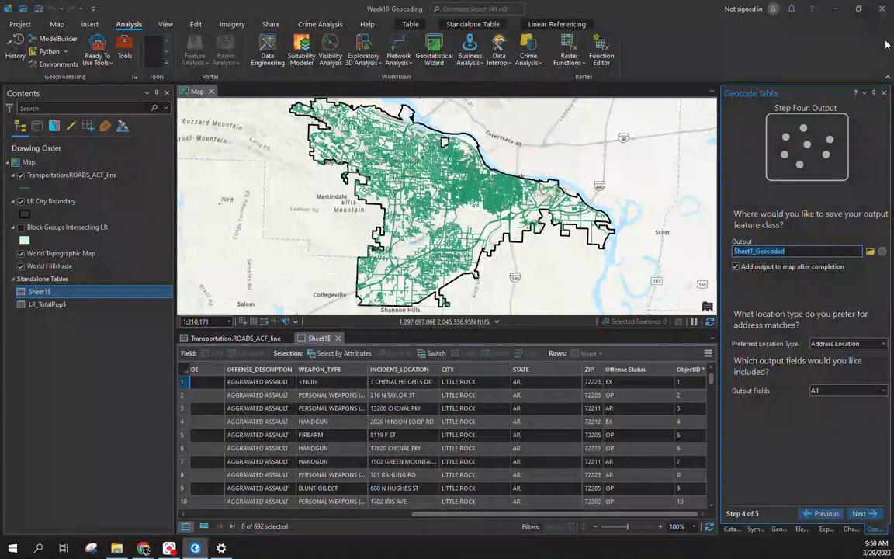
Step: Save the geocoding output as the Violence_2023_LR feature class in Week10_Geocoding.gdb
{"action": "left_click", "coordinate": [869, 251]}
{"action": "left_click", "coordinate": [358, 476]}
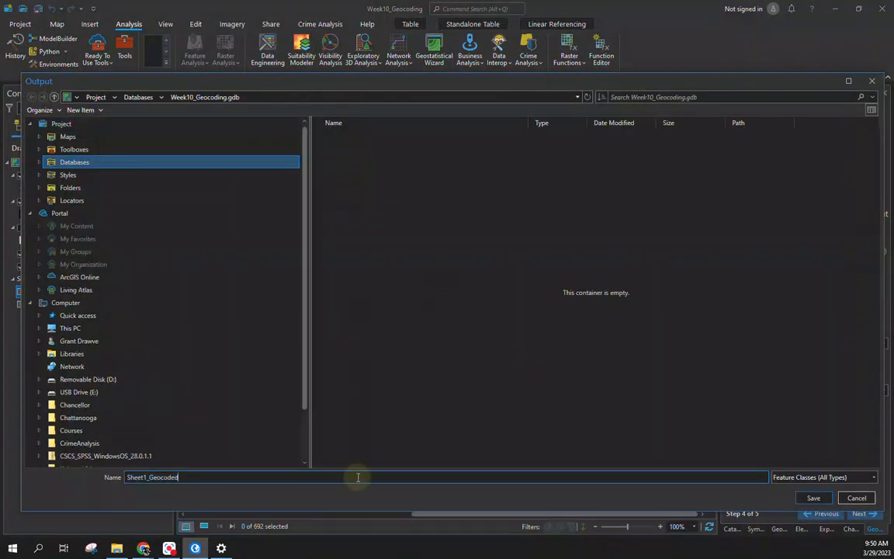
{"action": "key", "text": "ctrl+a"}
{"action": "type", "text": "Viol"}
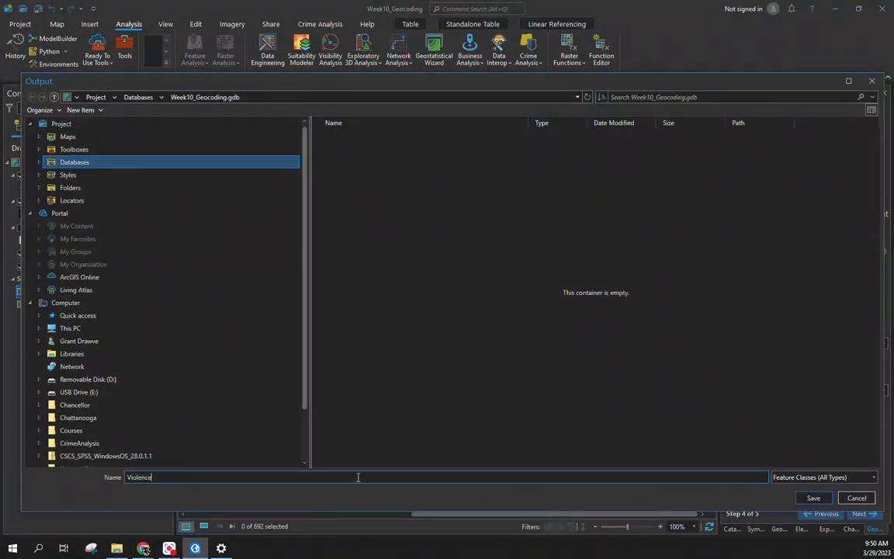
{"action": "type", "text": "ence_2023_LR"}
{"action": "key", "text": "Return"}
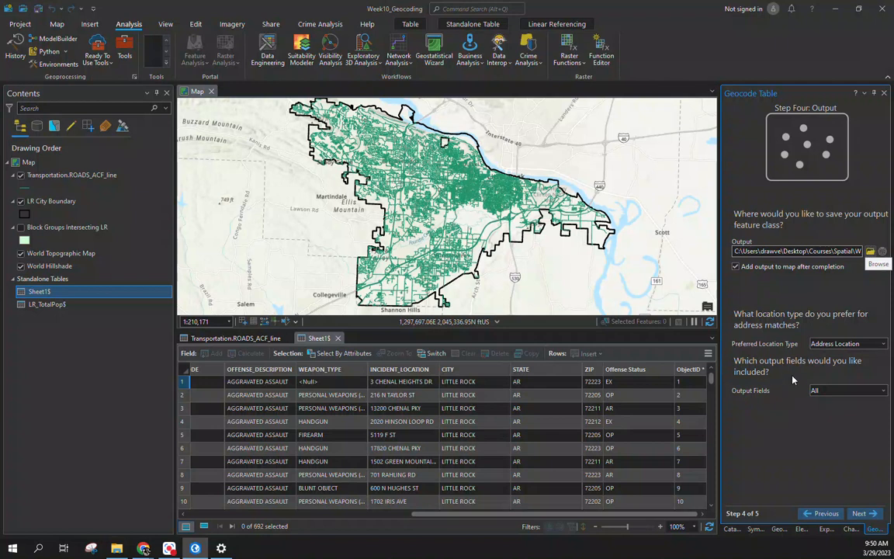
{"action": "left_click", "coordinate": [857, 342]}
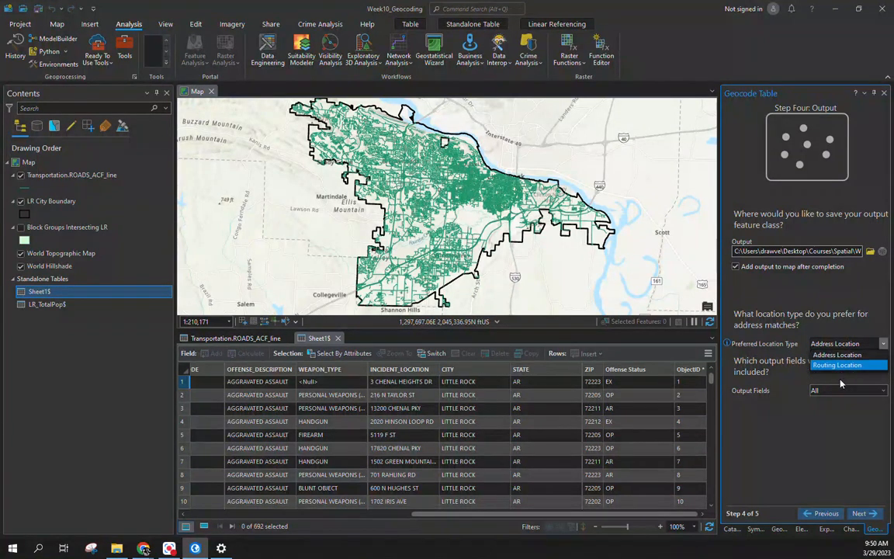
Step: Geocode with Address Location and all output fields (690 matched, 1 unmatched, 1 tied), then start rematching
{"action": "left_click", "coordinate": [782, 435]}
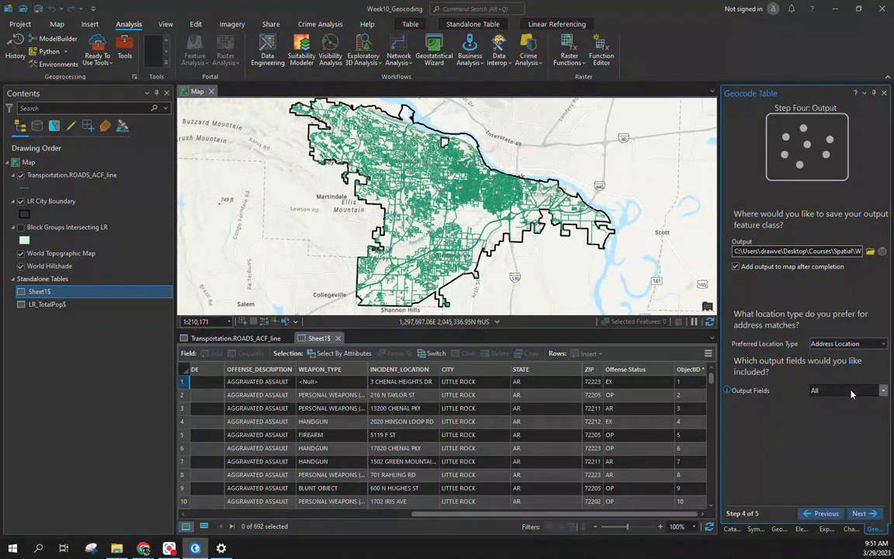
{"action": "left_click", "coordinate": [851, 390]}
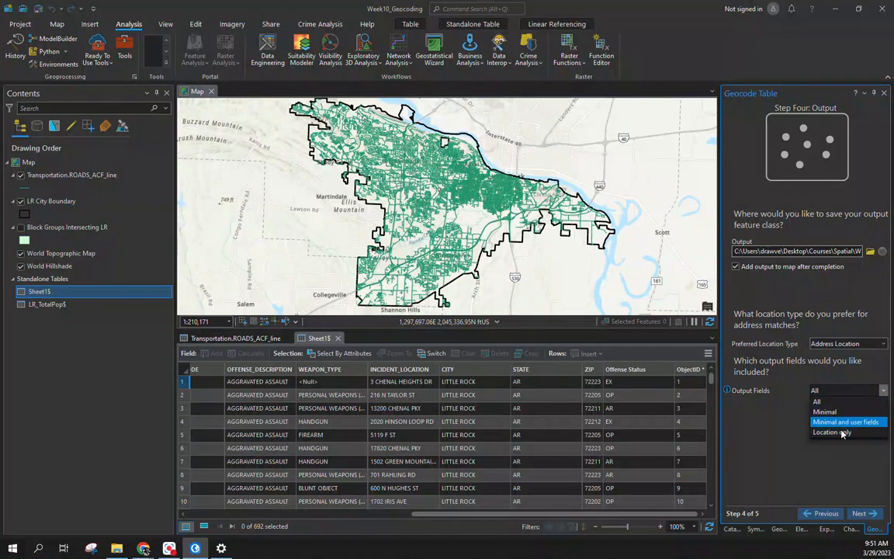
{"action": "left_click", "coordinate": [773, 425]}
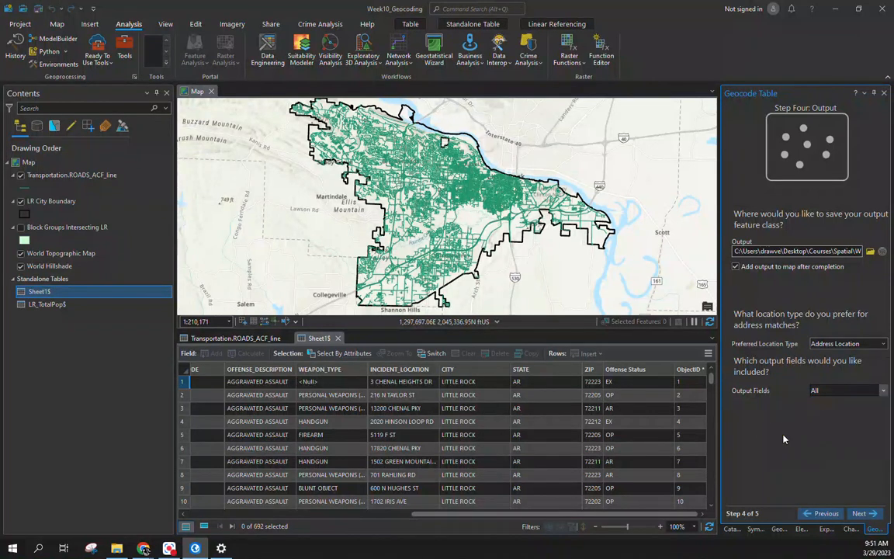
{"action": "left_click", "coordinate": [859, 512]}
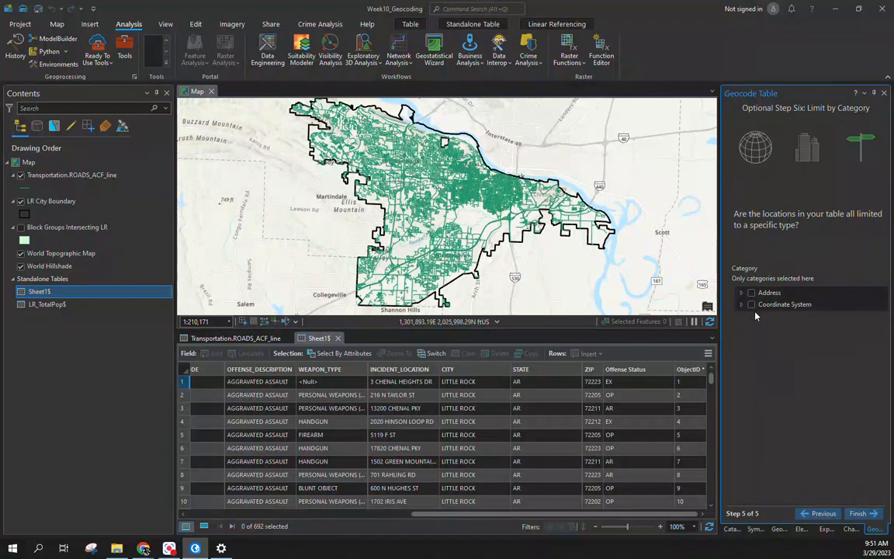
{"action": "left_click", "coordinate": [857, 513]}
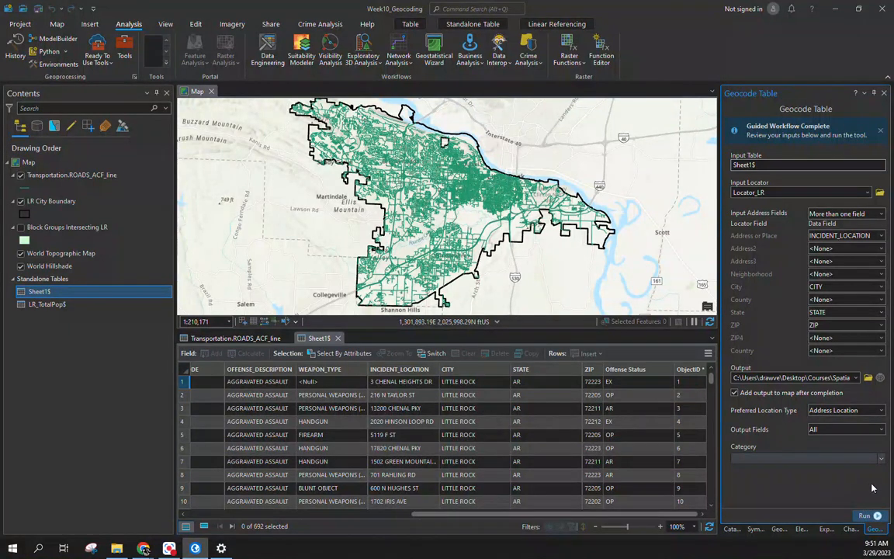
{"action": "left_click", "coordinate": [865, 516]}
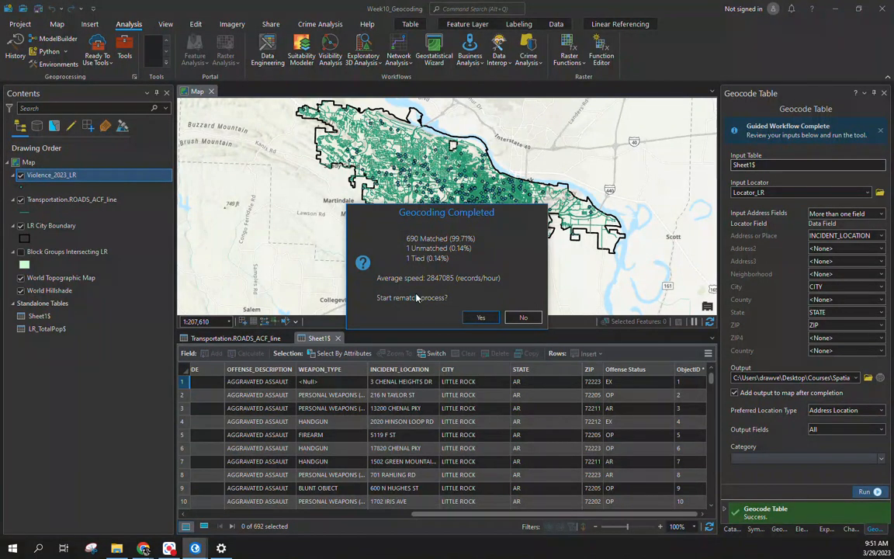
{"action": "left_click", "coordinate": [481, 317]}
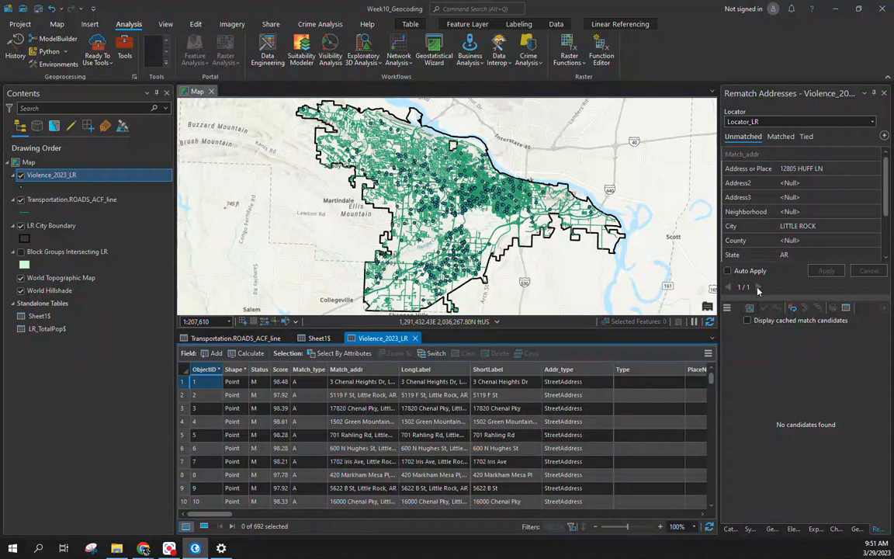
{"action": "left_click", "coordinate": [789, 168]}
{"action": "left_click", "coordinate": [791, 182]}
{"action": "left_click_drag", "start_coordinate": [0, 295], "coordinate": [113, 216]}
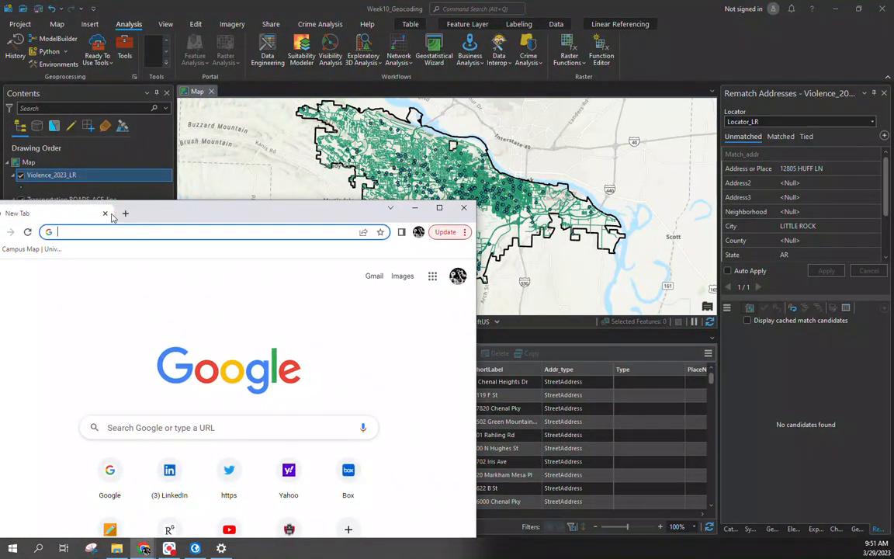
{"action": "type", "text": "google.com"}
{"action": "key", "text": "Return"}
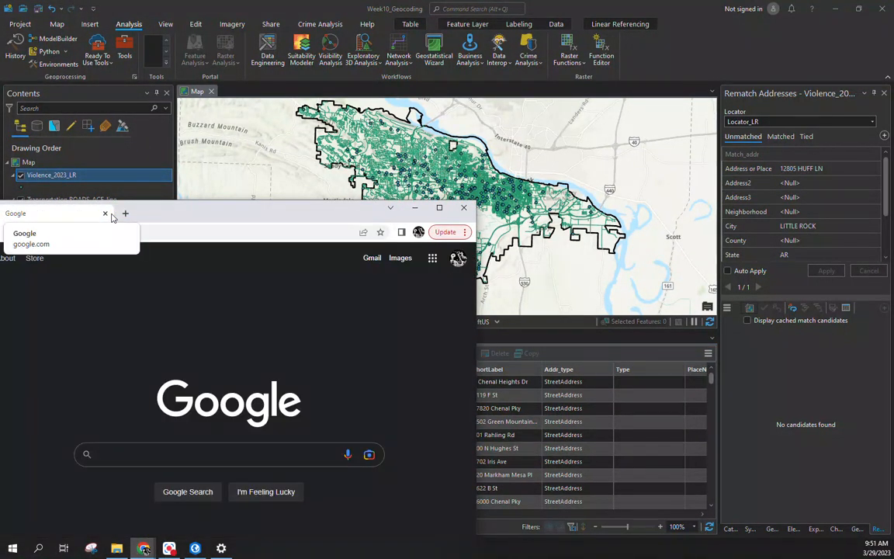
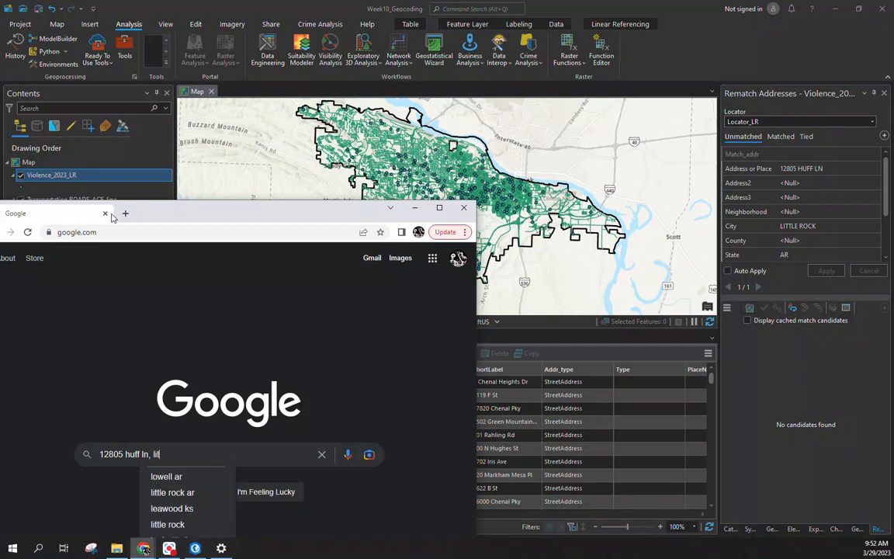
{"action": "key", "text": "Return"}
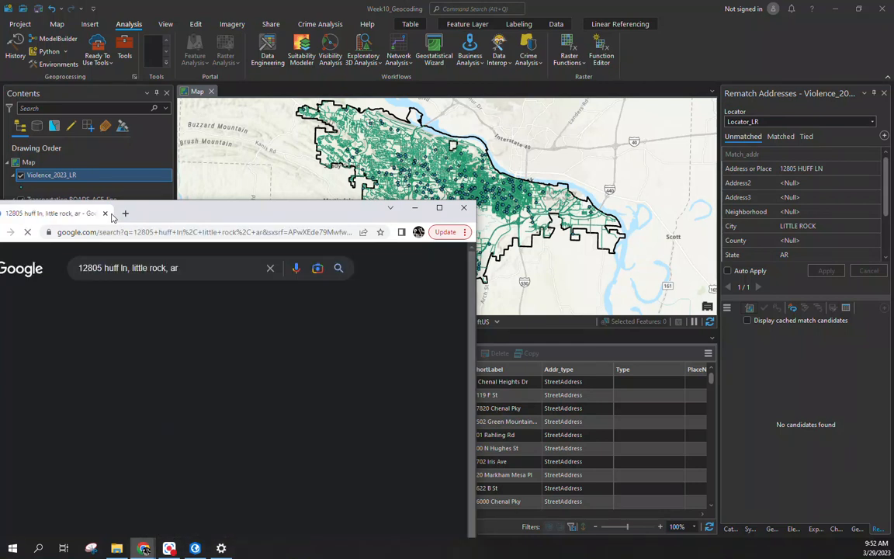
{"action": "left_click_drag", "start_coordinate": [214, 201], "coordinate": [346, 54]}
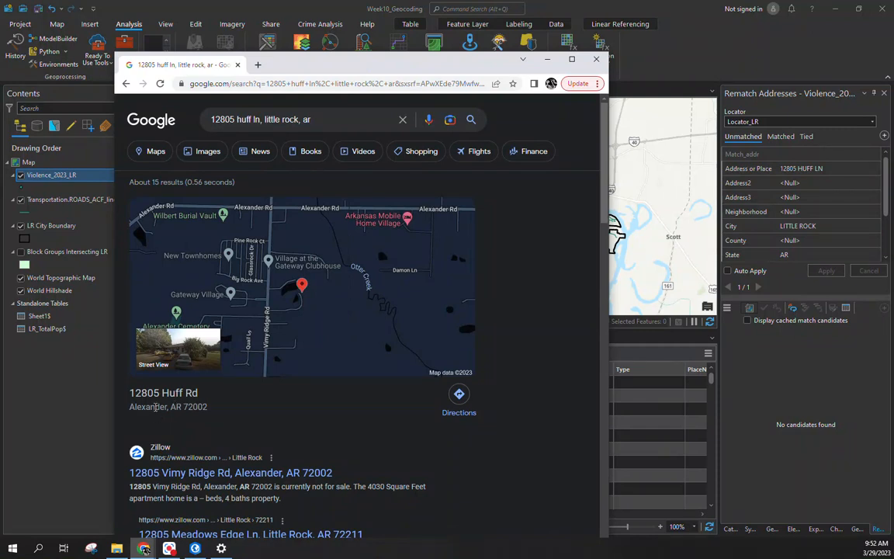
{"action": "scroll", "coordinate": [309, 254], "scroll_direction": "down", "scroll_amount": 2}
{"action": "scroll", "coordinate": [309, 308], "scroll_direction": "up", "scroll_amount": 2}
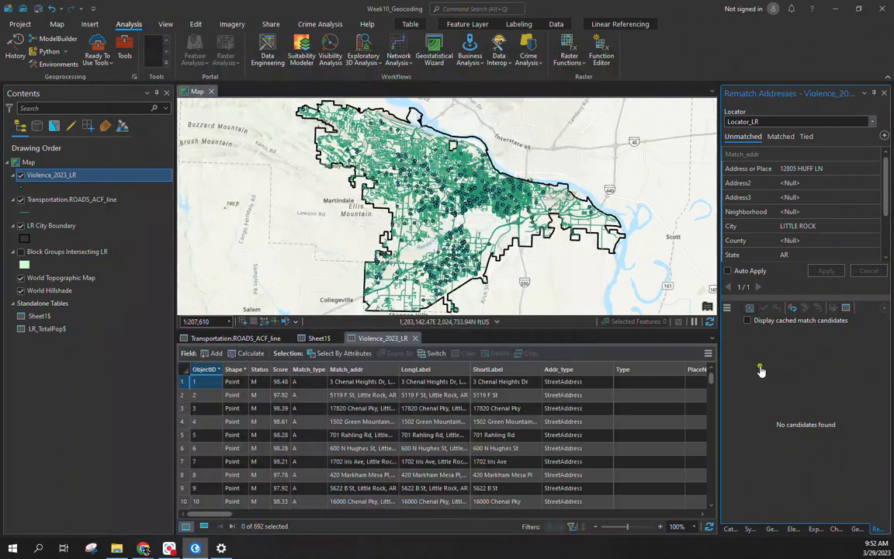
{"action": "left_click", "coordinate": [686, 335]}
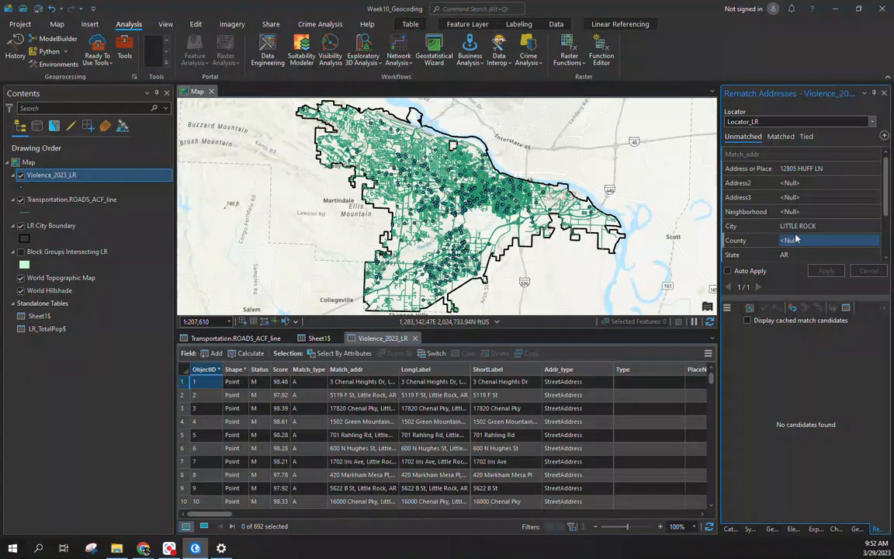
{"action": "left_click", "coordinate": [790, 226]}
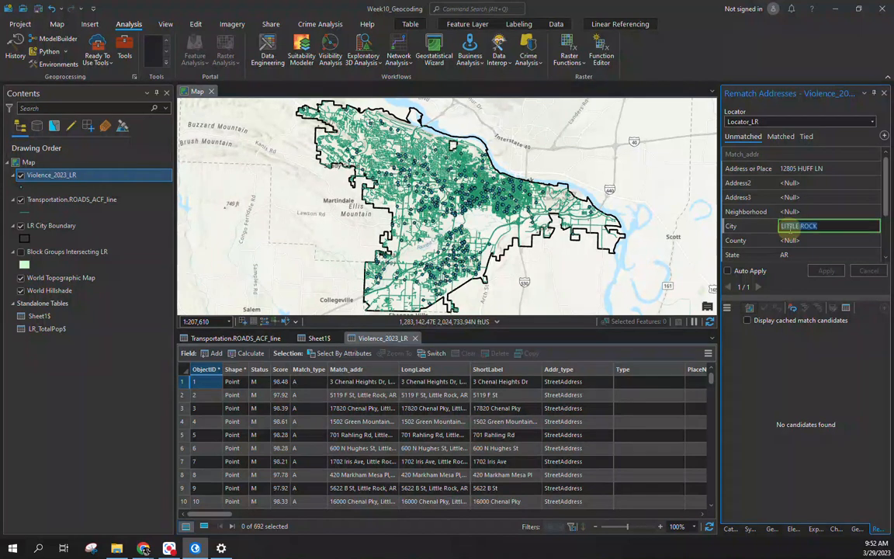
{"action": "type", "text": "Ale"}
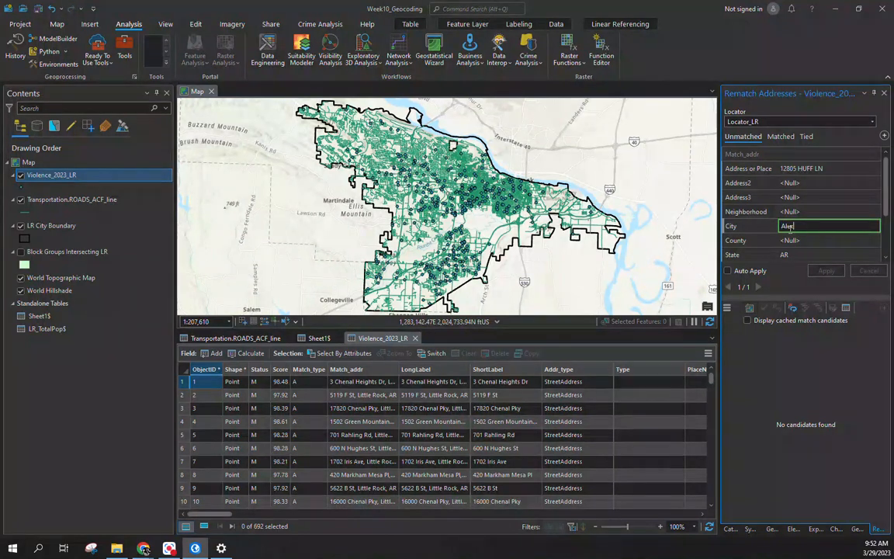
{"action": "type", "text": "xander"}
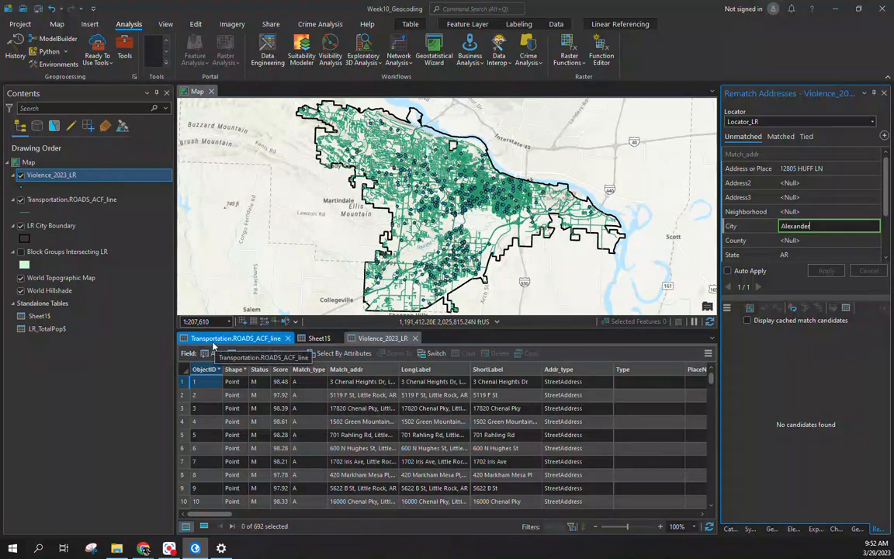
{"action": "key", "text": "Tab"}
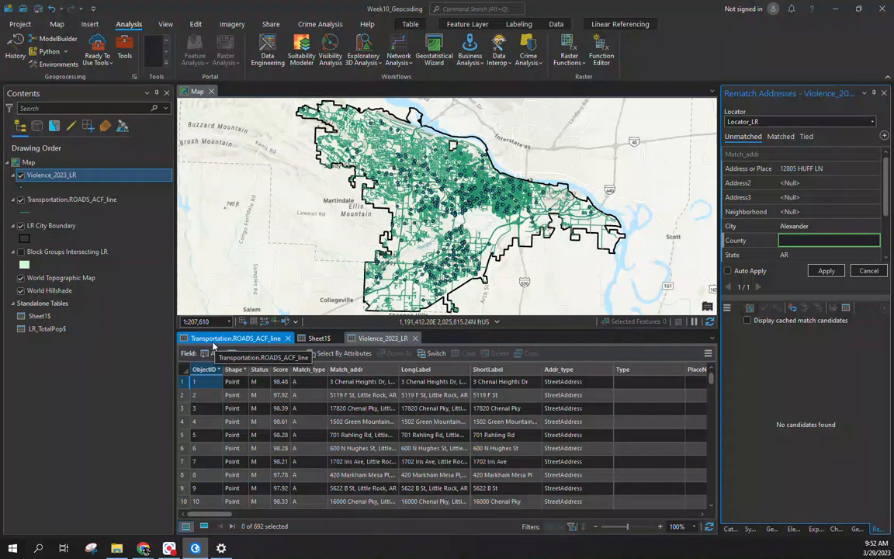
{"action": "left_click", "coordinate": [825, 270]}
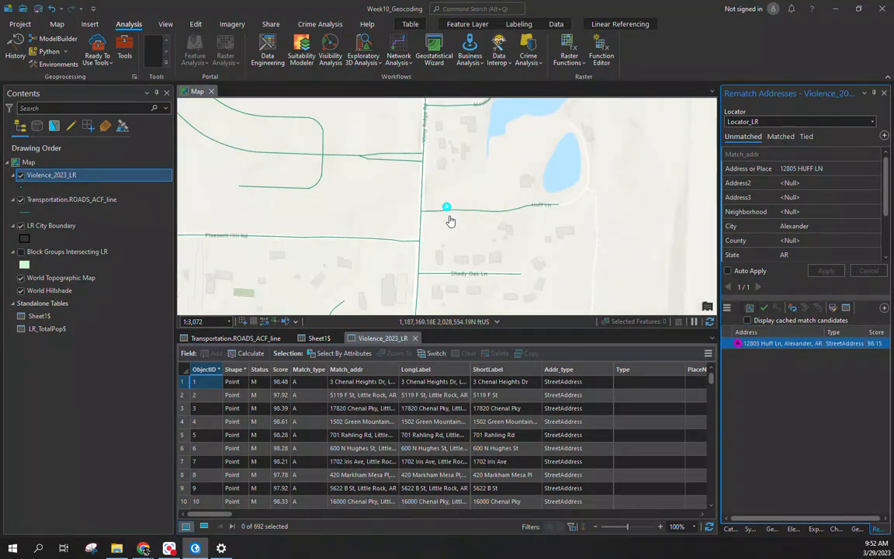
{"action": "left_click", "coordinate": [775, 346]}
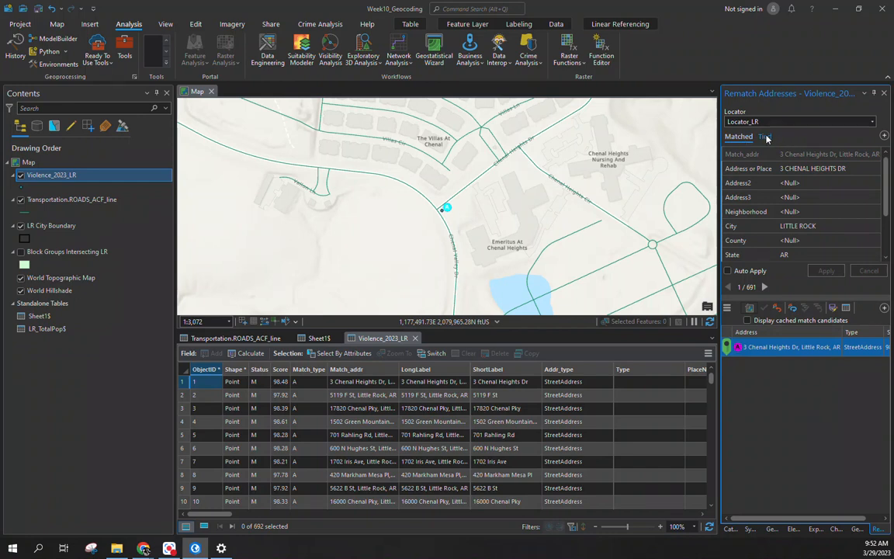
{"action": "left_click", "coordinate": [765, 137]}
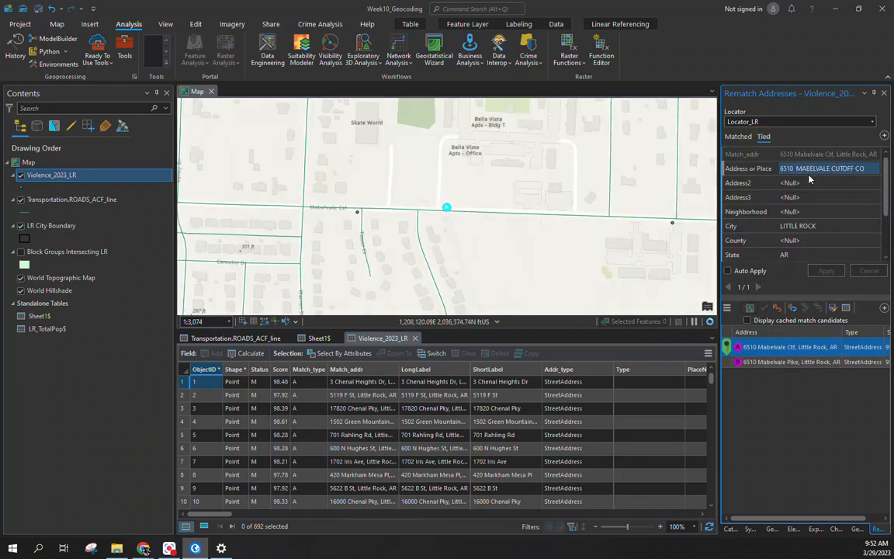
{"action": "left_click", "coordinate": [789, 167]}
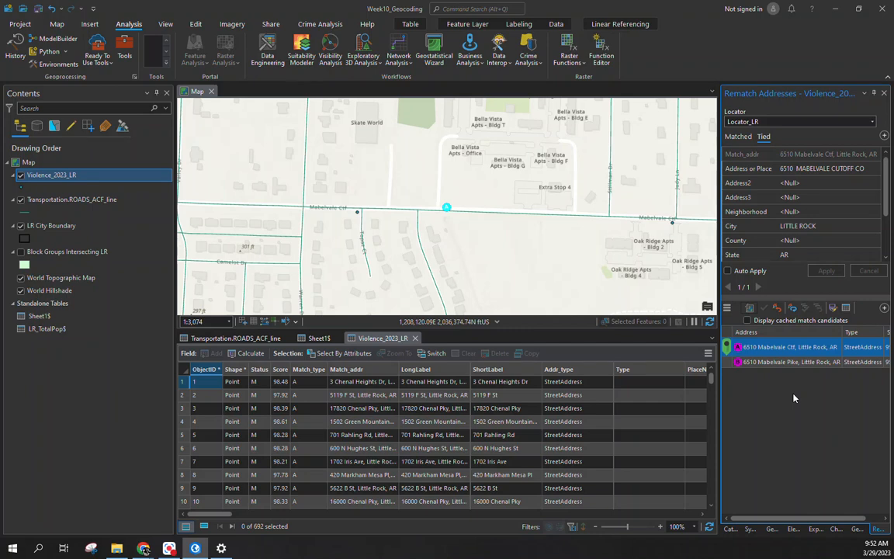
{"action": "left_click", "coordinate": [834, 154]}
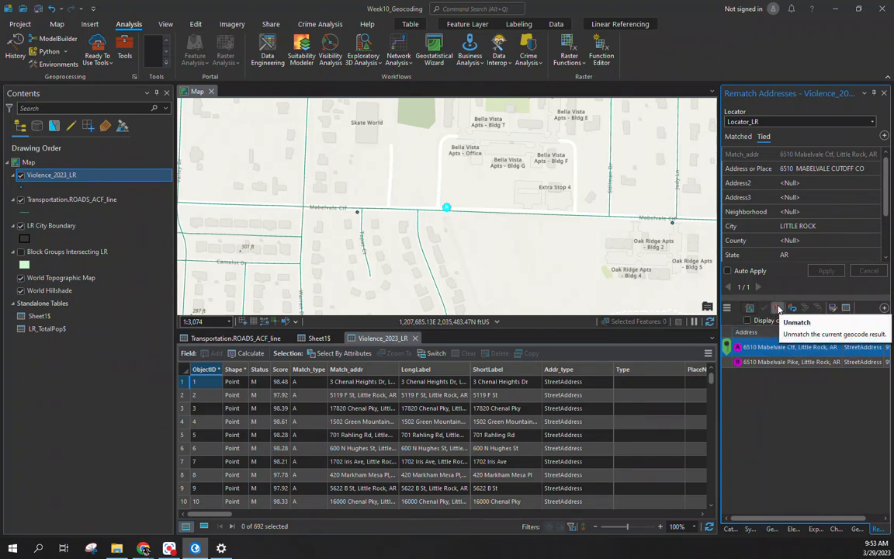
{"action": "left_click", "coordinate": [779, 309]}
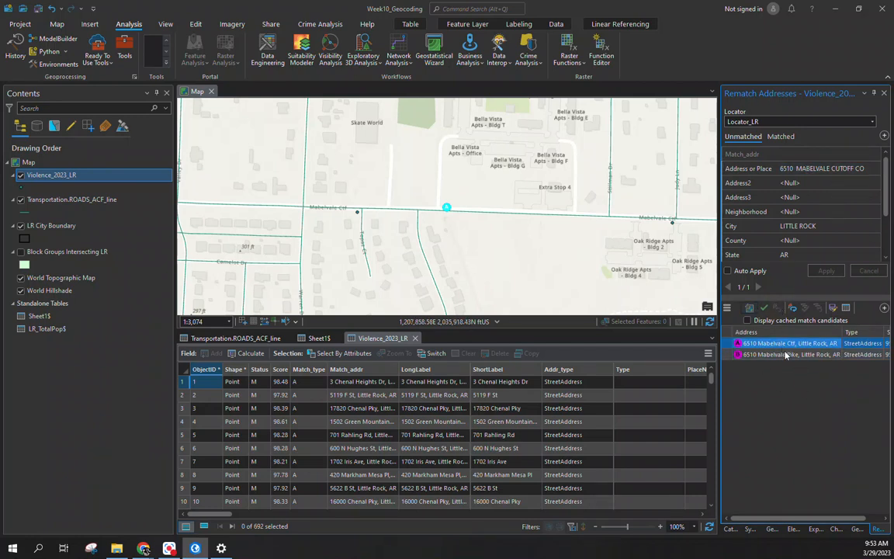
{"action": "left_click", "coordinate": [765, 308]}
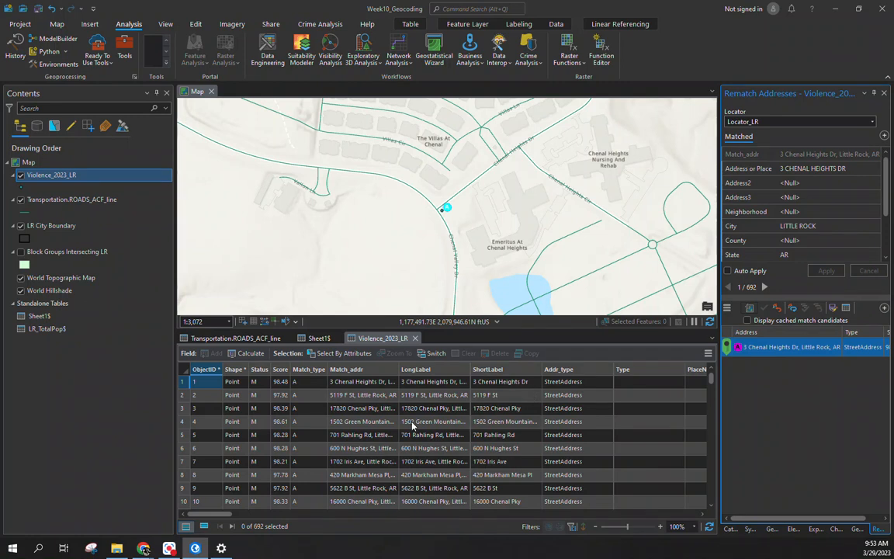
{"action": "left_click", "coordinate": [803, 404]}
{"action": "left_click", "coordinate": [57, 24]}
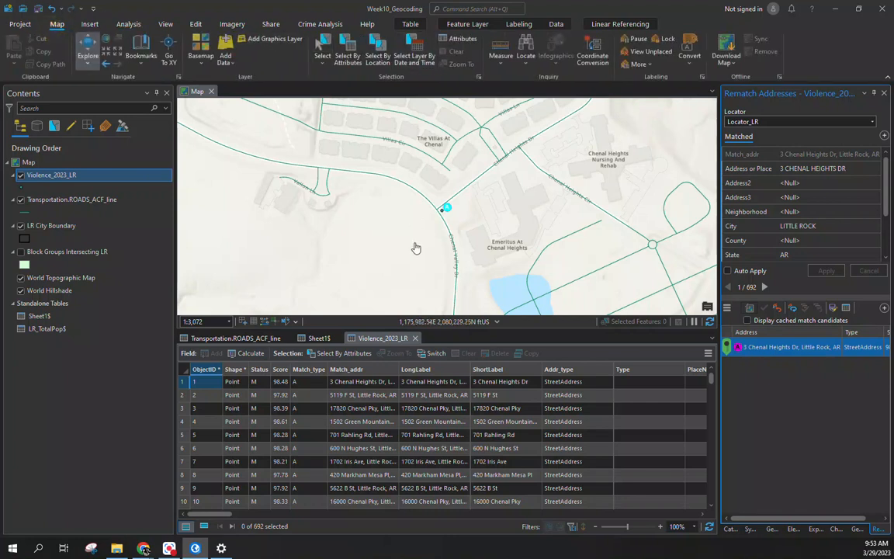
Step: Close the Rematch Addresses, Geocode Table and Create Locator panes and zoom out to the city
{"action": "left_click", "coordinate": [882, 93]}
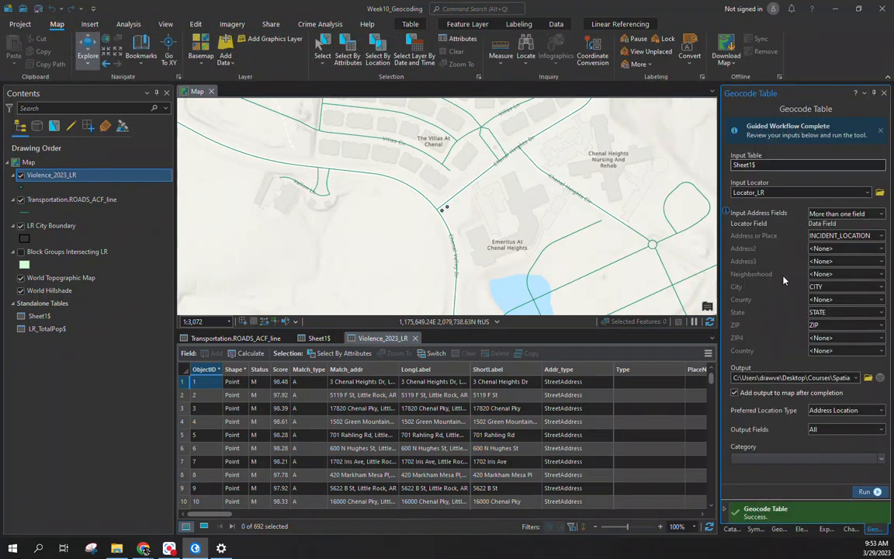
{"action": "left_click", "coordinate": [883, 93]}
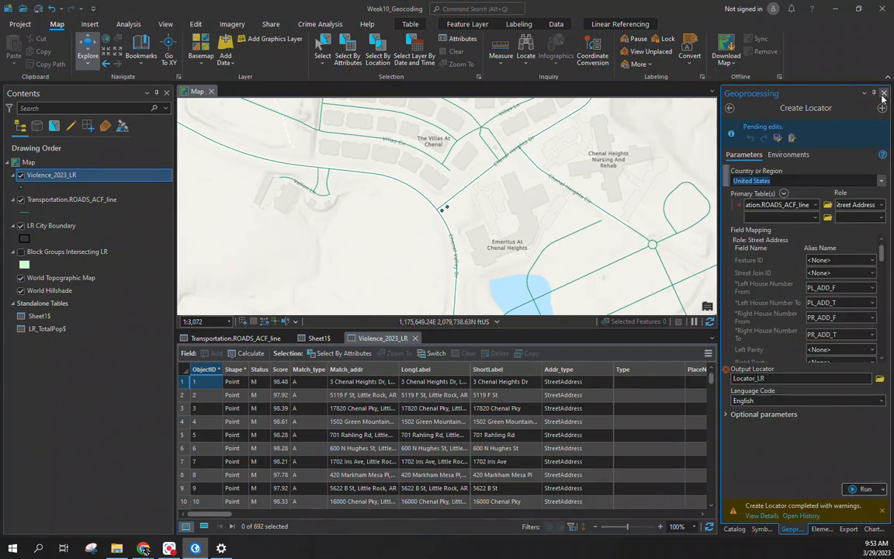
{"action": "left_click", "coordinate": [882, 93]}
{"action": "scroll", "coordinate": [313, 203], "scroll_direction": "down", "scroll_amount": 2}
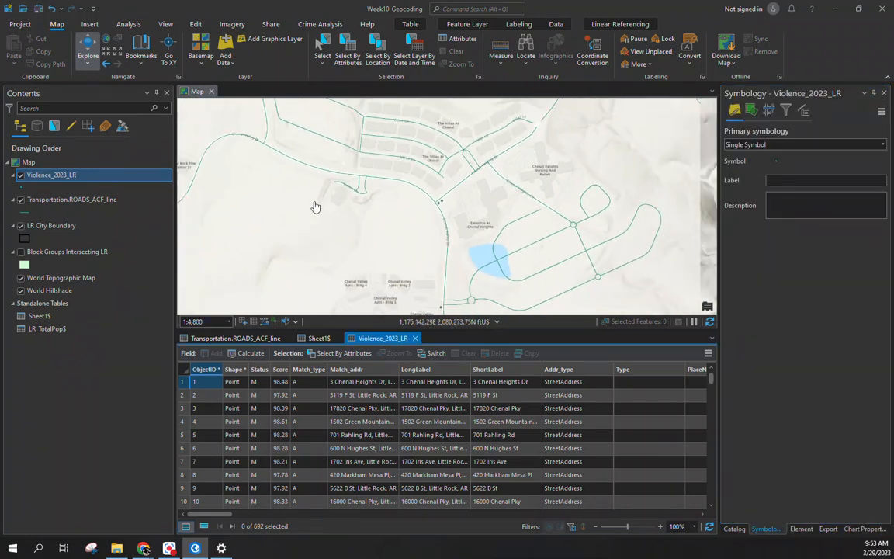
{"action": "scroll", "coordinate": [377, 203], "scroll_direction": "down", "scroll_amount": 6}
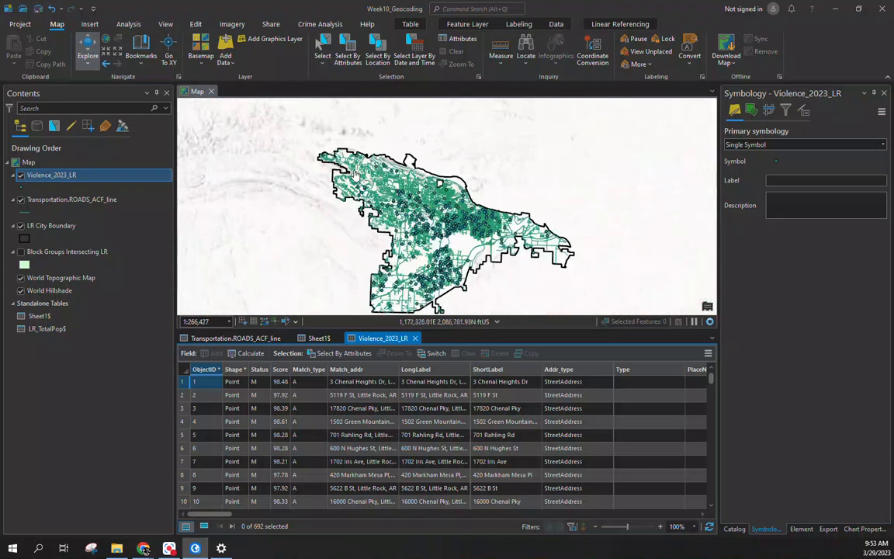
{"action": "left_click_drag", "start_coordinate": [338, 218], "coordinate": [344, 193]}
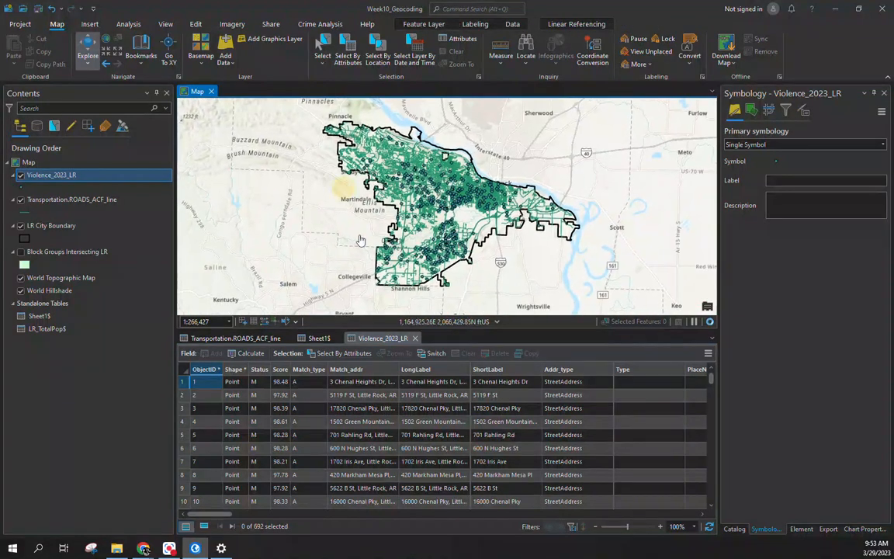
Step: Hide ROADS_ACF_line to show the incidents citywide and give the map more room than the table
{"action": "left_click", "coordinate": [21, 199]}
{"action": "scroll", "coordinate": [327, 198], "scroll_direction": "up", "scroll_amount": 2}
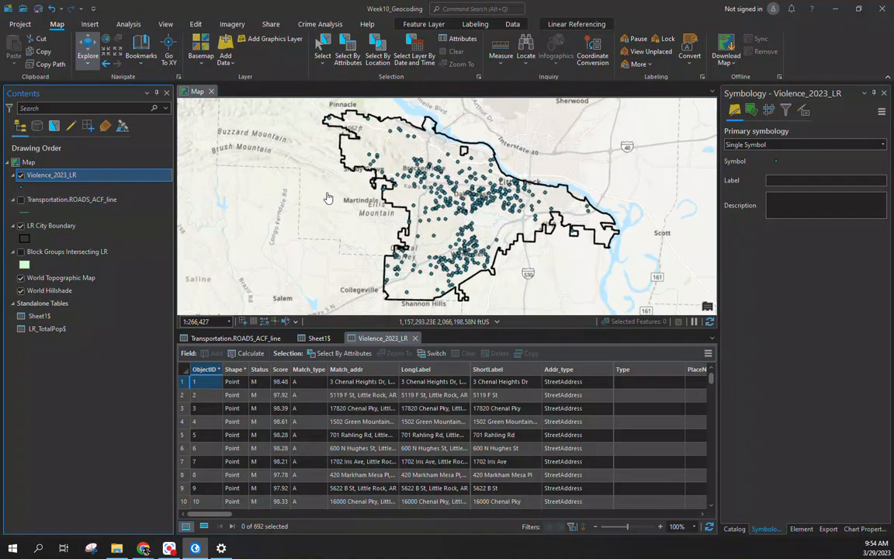
{"action": "scroll", "coordinate": [327, 198], "scroll_direction": "down", "scroll_amount": 2}
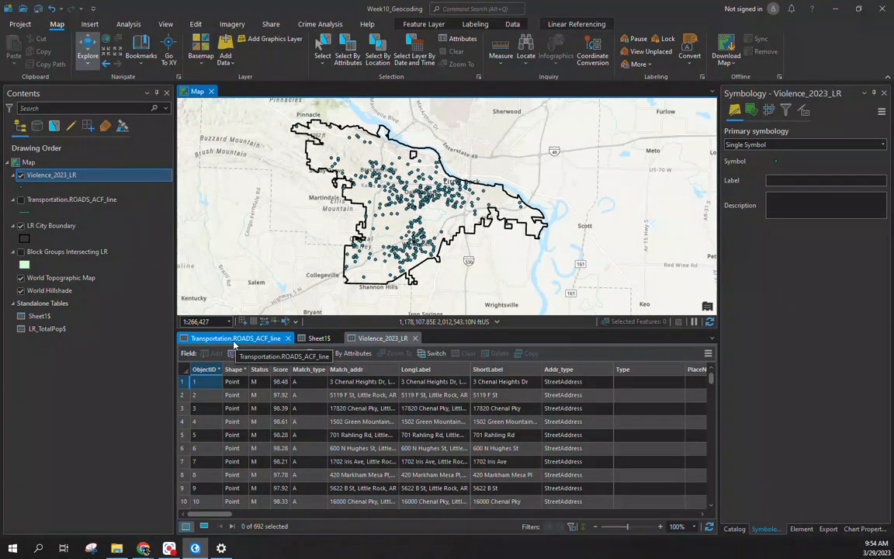
{"action": "scroll", "coordinate": [377, 211], "scroll_direction": "up", "scroll_amount": 2}
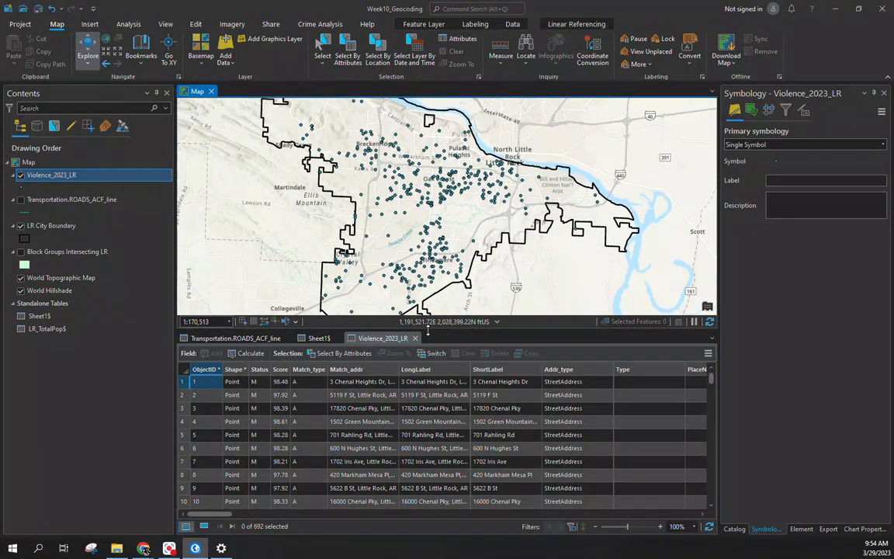
{"action": "left_click_drag", "start_coordinate": [427, 330], "coordinate": [427, 370]}
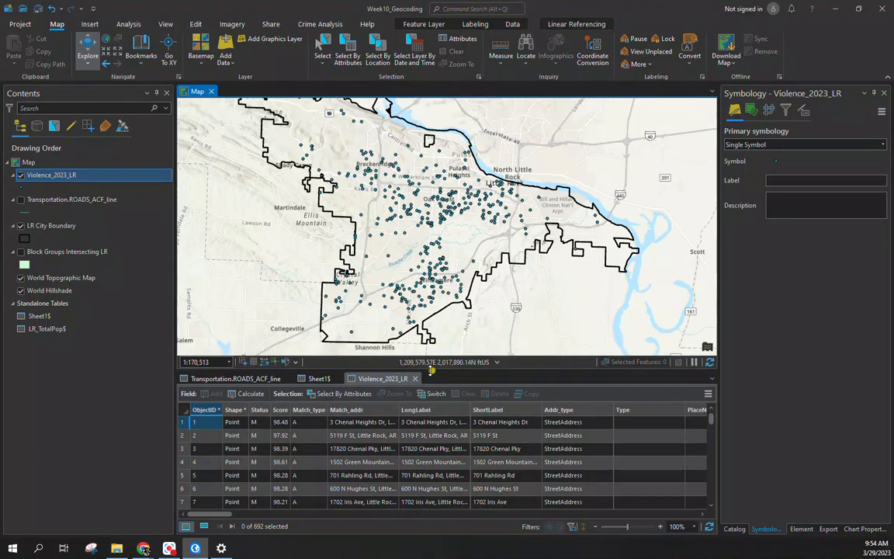
{"action": "left_click", "coordinate": [21, 190]}
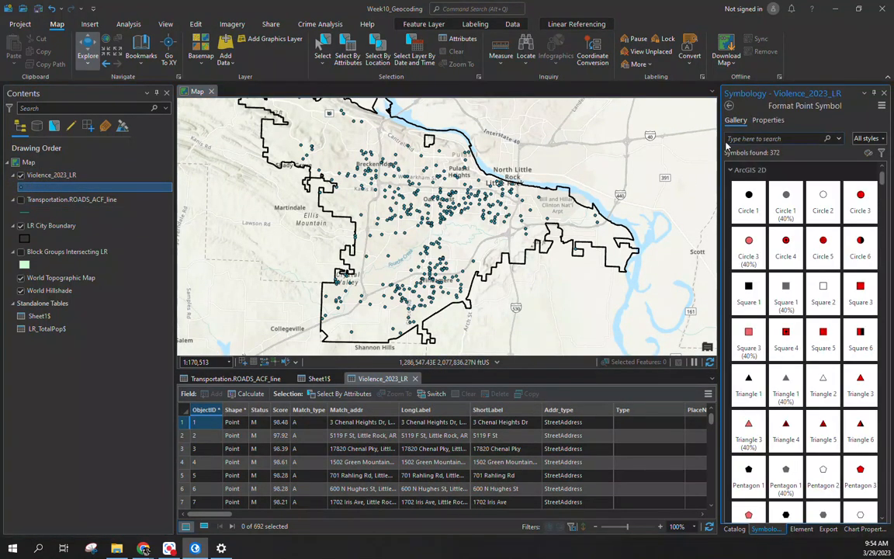
Step: Search Project styles for 'crime' and 'gun' point symbols
{"action": "left_click", "coordinate": [867, 139]}
{"action": "left_click", "coordinate": [868, 155]}
{"action": "left_click", "coordinate": [785, 139]}
{"action": "type", "text": "c"}
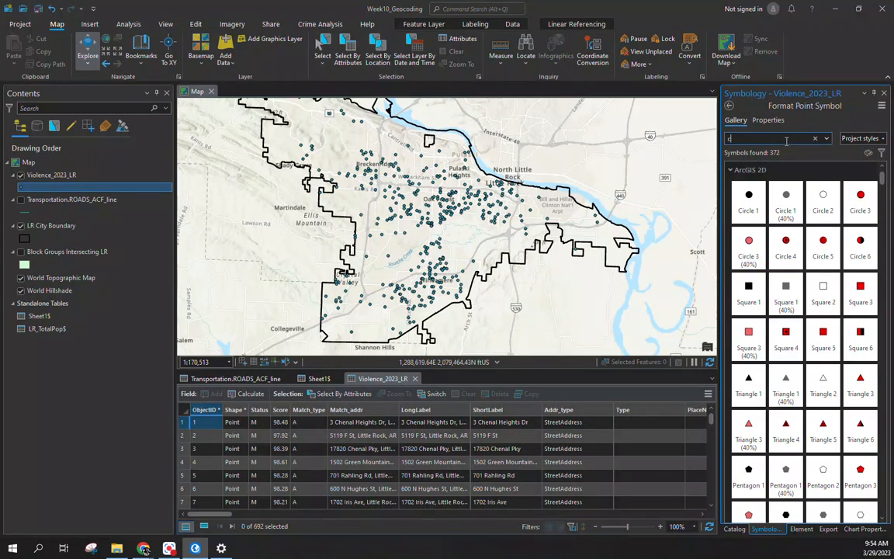
{"action": "type", "text": "rime"}
{"action": "key", "text": "Return"}
{"action": "double_click", "coordinate": [785, 139]}
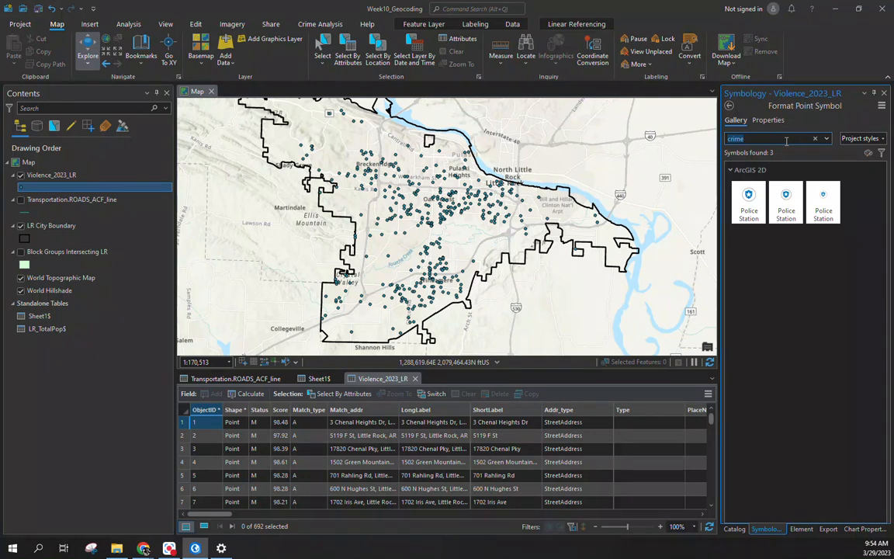
{"action": "type", "text": "gun"}
{"action": "key", "text": "Return"}
Step: Search All styles for 'crime' symbols and browse the gallery without applying one
{"action": "left_click", "coordinate": [859, 138]}
{"action": "left_click", "coordinate": [860, 159]}
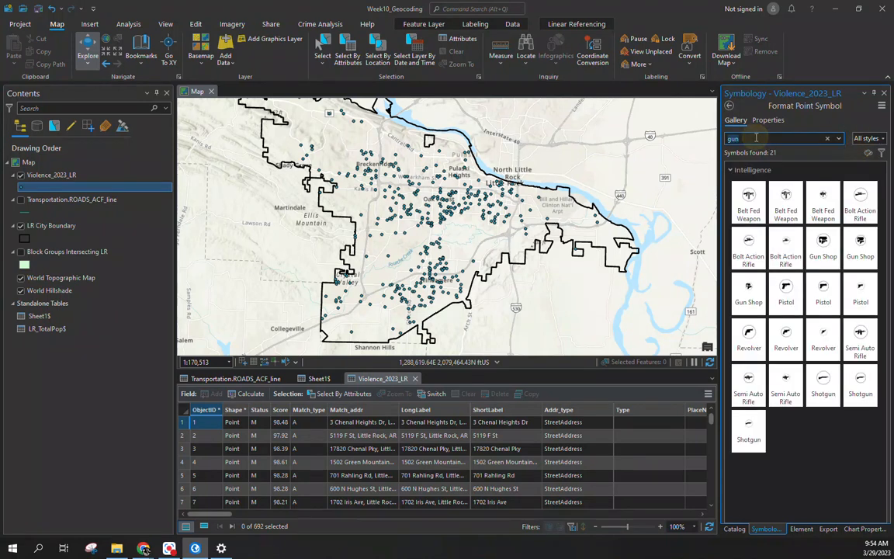
{"action": "type", "text": "crime"}
{"action": "key", "text": "Return"}
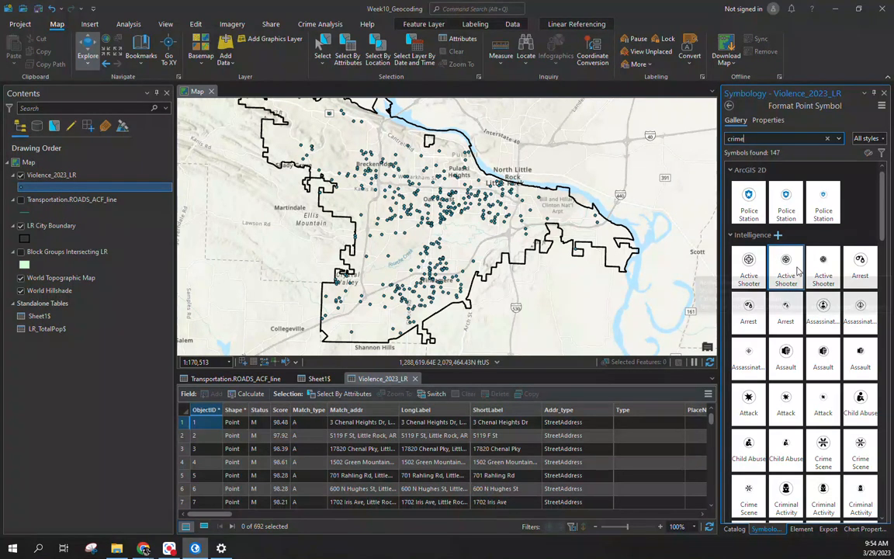
{"action": "scroll", "coordinate": [799, 318], "scroll_direction": "down", "scroll_amount": 3}
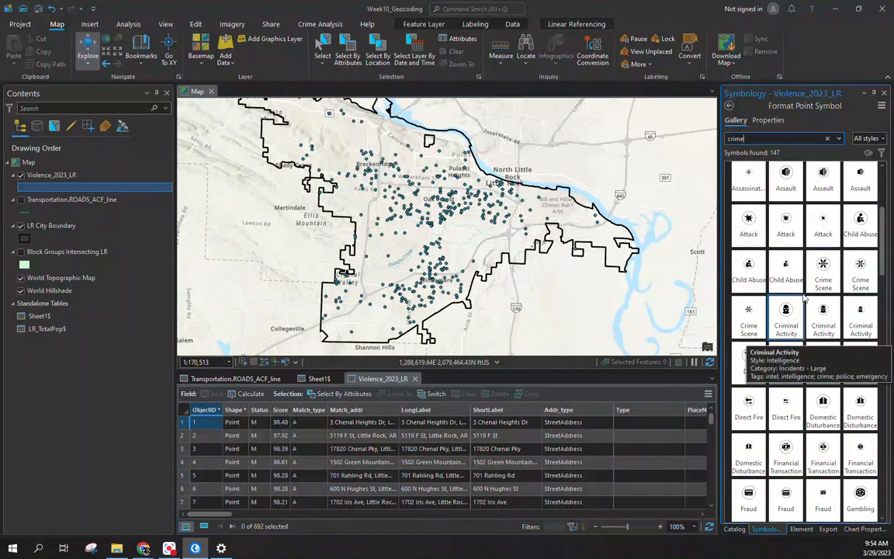
{"action": "scroll", "coordinate": [802, 459], "scroll_direction": "down", "scroll_amount": 3}
{"action": "scroll", "coordinate": [806, 465], "scroll_direction": "down", "scroll_amount": 5}
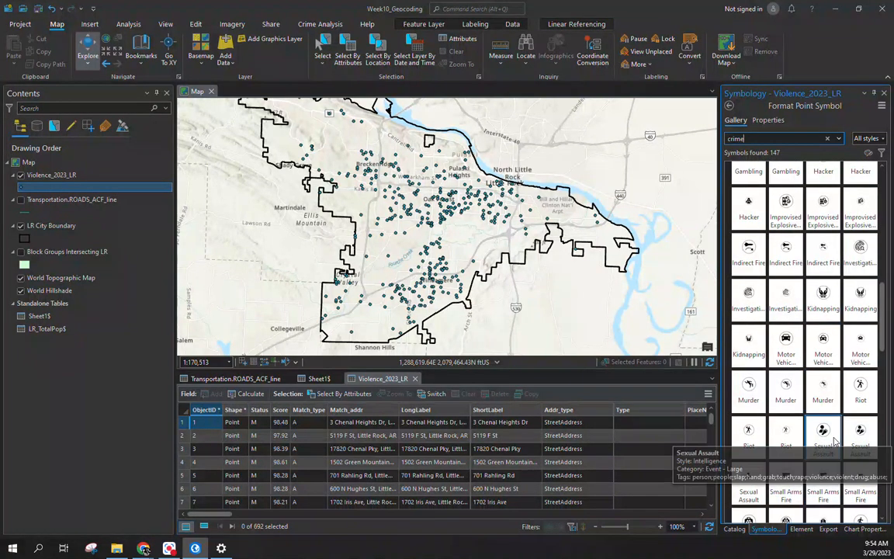
{"action": "scroll", "coordinate": [786, 386], "scroll_direction": "down", "scroll_amount": 4}
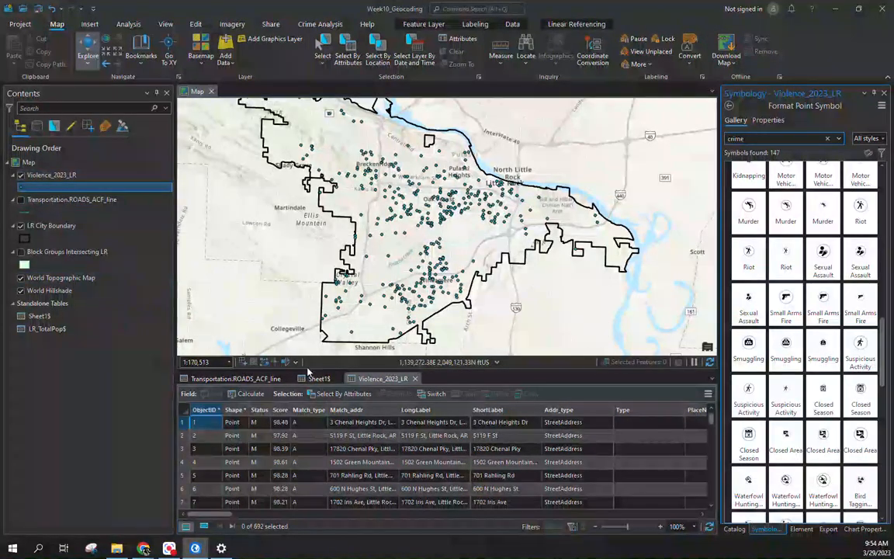
Step: Close the Sheet1$, Transportation and Violence attribute table tabs
{"action": "left_click", "coordinate": [329, 379]}
{"action": "left_click", "coordinate": [337, 379]}
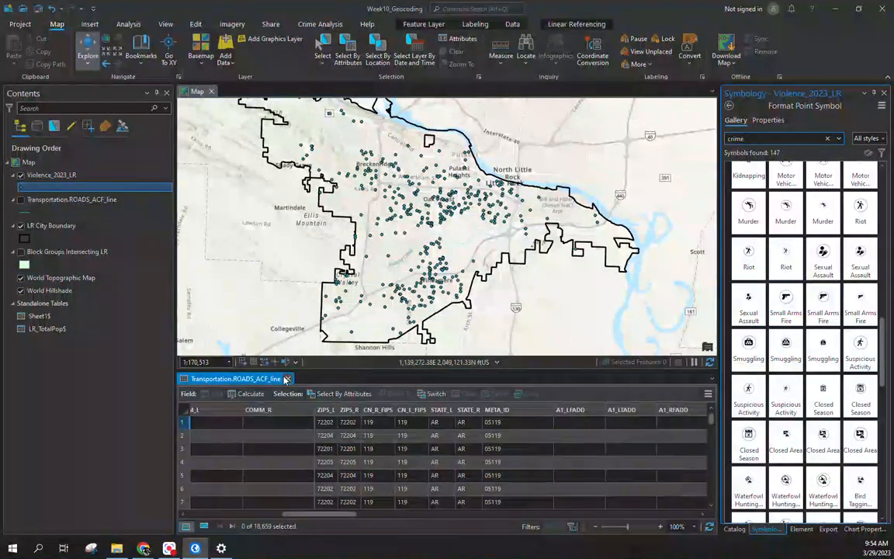
{"action": "left_click", "coordinate": [286, 378]}
{"action": "left_click", "coordinate": [31, 177]}
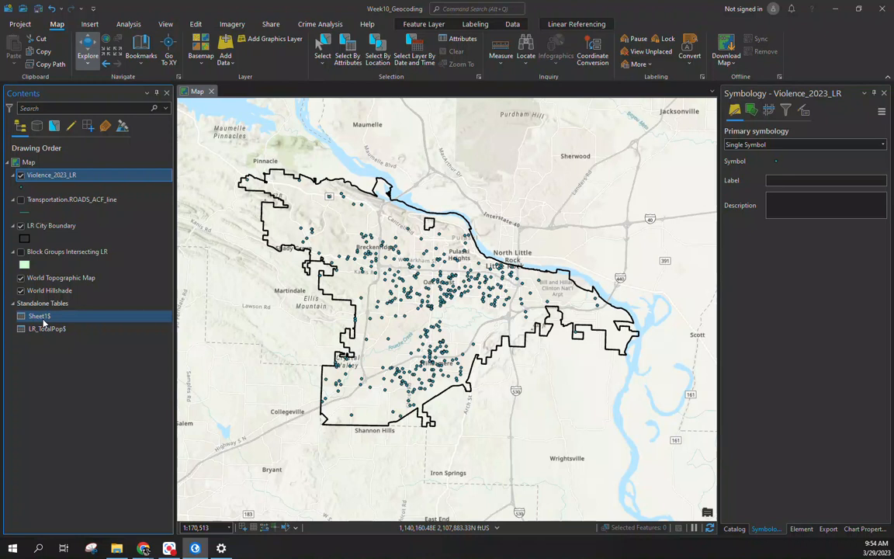
Step: Open the Violence_2023_LR attribute table and scroll across its 692 incidents' offense and weapon columns
{"action": "right_click", "coordinate": [62, 178]}
{"action": "left_click", "coordinate": [77, 192]}
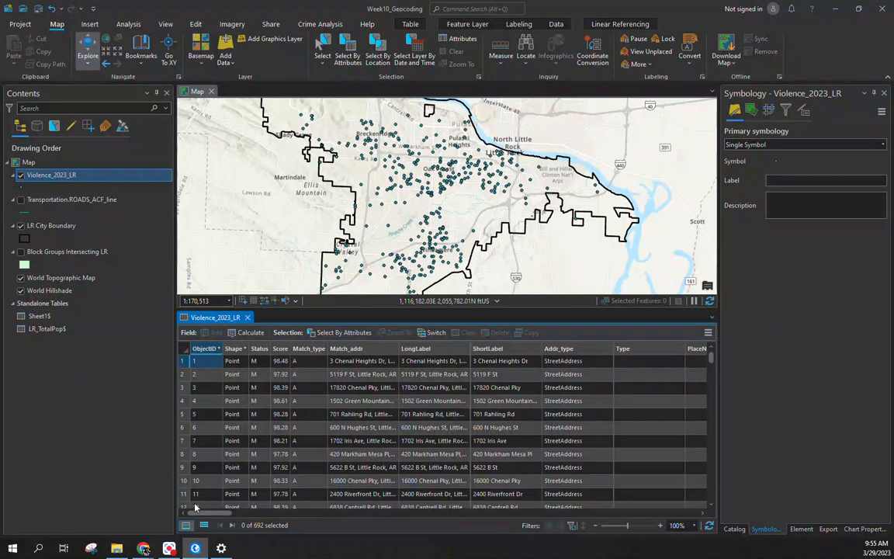
{"action": "left_click_drag", "start_coordinate": [204, 512], "coordinate": [358, 506]}
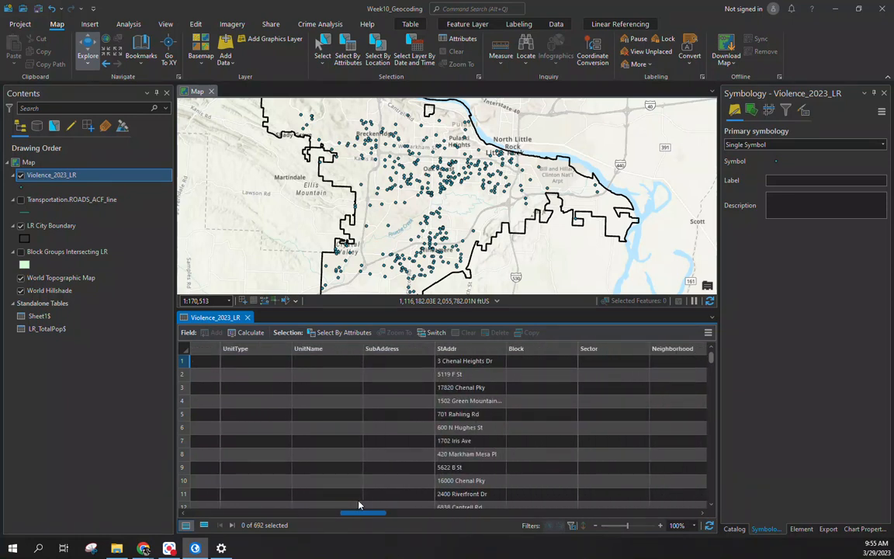
{"action": "left_click_drag", "start_coordinate": [358, 506], "coordinate": [512, 505]}
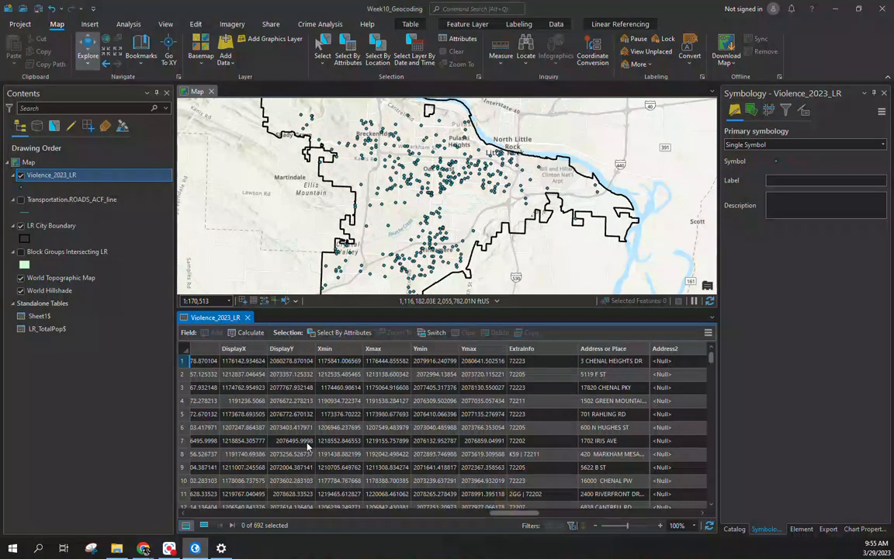
{"action": "left_click_drag", "start_coordinate": [537, 515], "coordinate": [636, 512]}
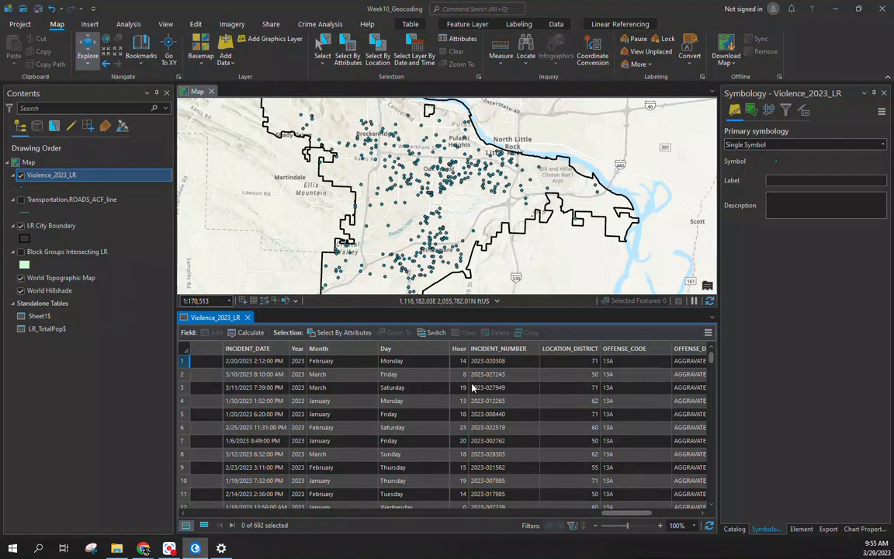
{"action": "left_click_drag", "start_coordinate": [628, 513], "coordinate": [641, 513]}
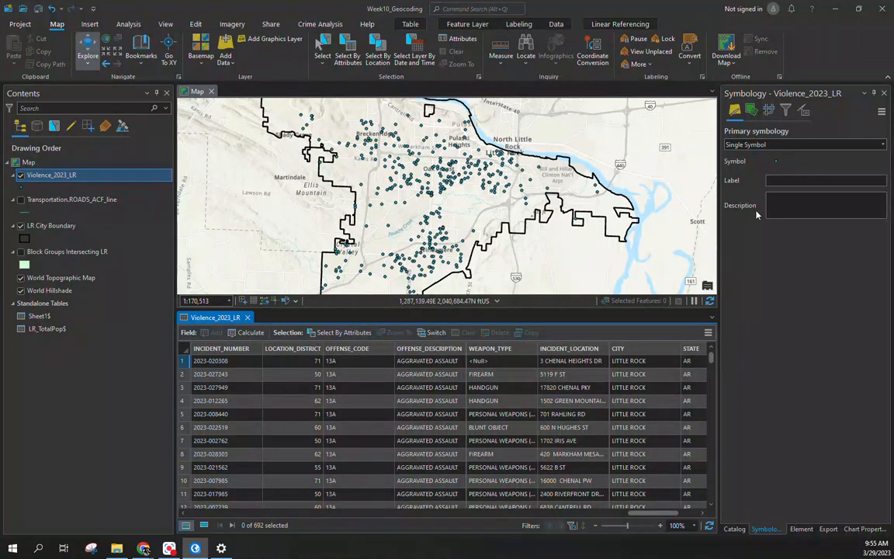
{"action": "left_click", "coordinate": [776, 161]}
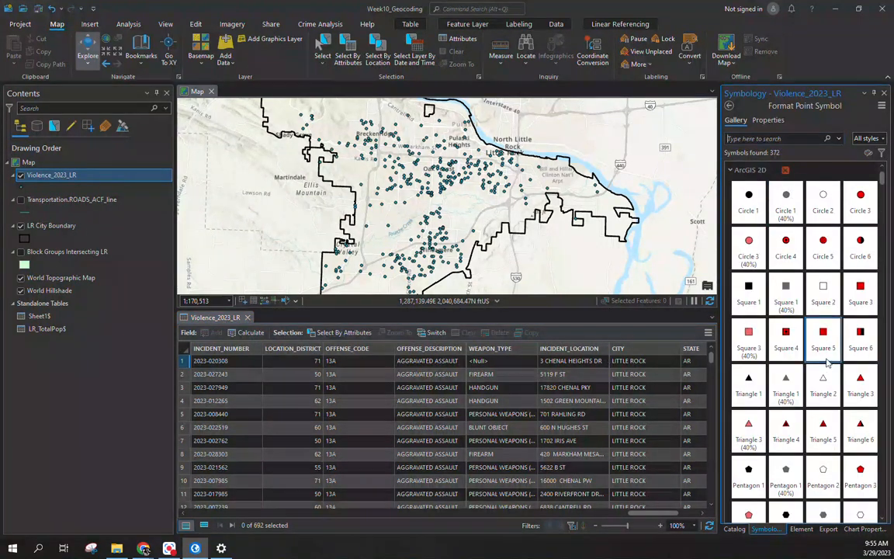
Step: Symbolize the incidents as red Diamond 3 points and close their attribute table
{"action": "scroll", "coordinate": [824, 361], "scroll_direction": "down", "scroll_amount": 3}
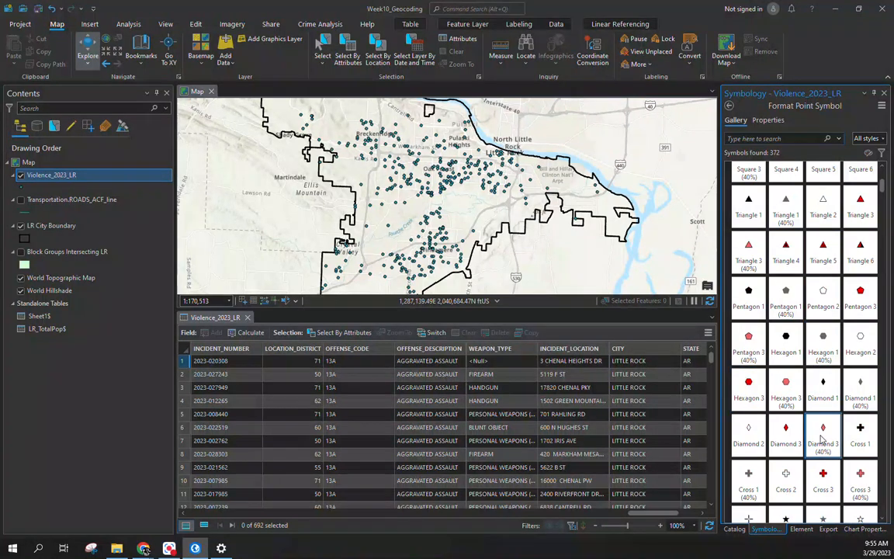
{"action": "left_click", "coordinate": [786, 437]}
{"action": "scroll", "coordinate": [519, 351], "scroll_direction": "right", "scroll_amount": 5}
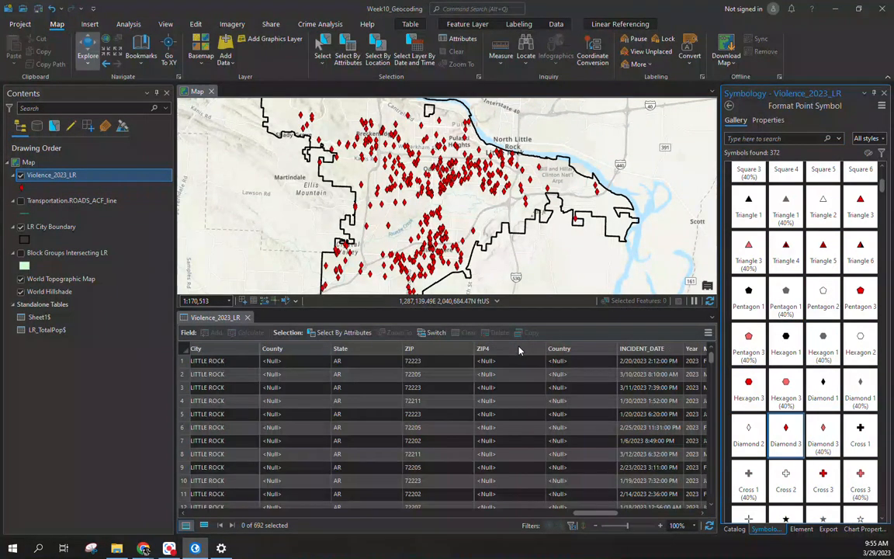
{"action": "left_click", "coordinate": [247, 318]}
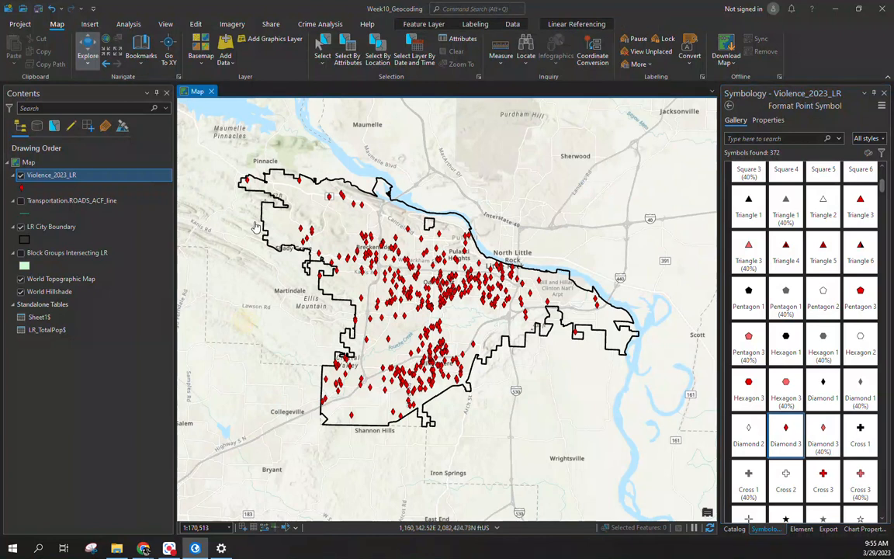
{"action": "left_click_drag", "start_coordinate": [265, 288], "coordinate": [282, 286]}
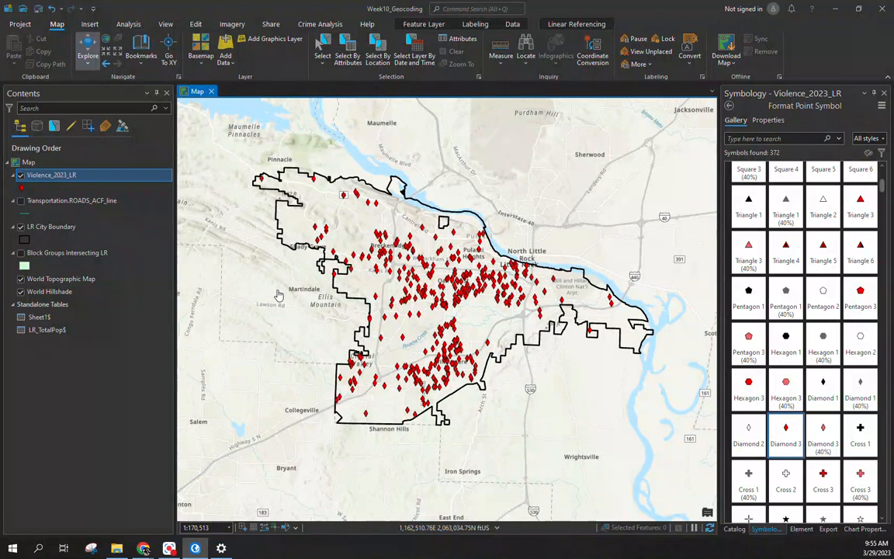
Step: Show Block Groups Intersecting LR and hide the Violence_2023_LR points
{"action": "left_click", "coordinate": [80, 372]}
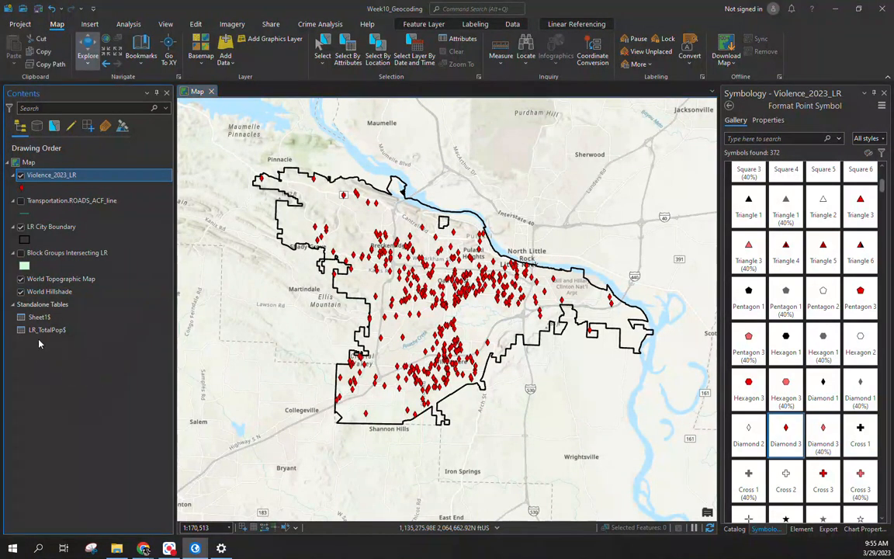
{"action": "left_click", "coordinate": [21, 252]}
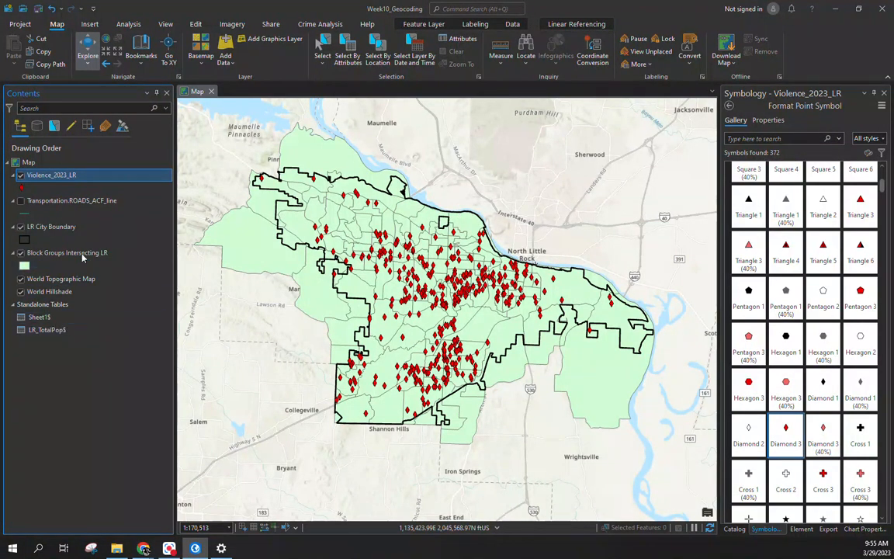
{"action": "left_click", "coordinate": [21, 174]}
Step: Open the Block Groups Intersecting LR attribute table listing its 151 block groups
{"action": "left_click", "coordinate": [62, 256]}
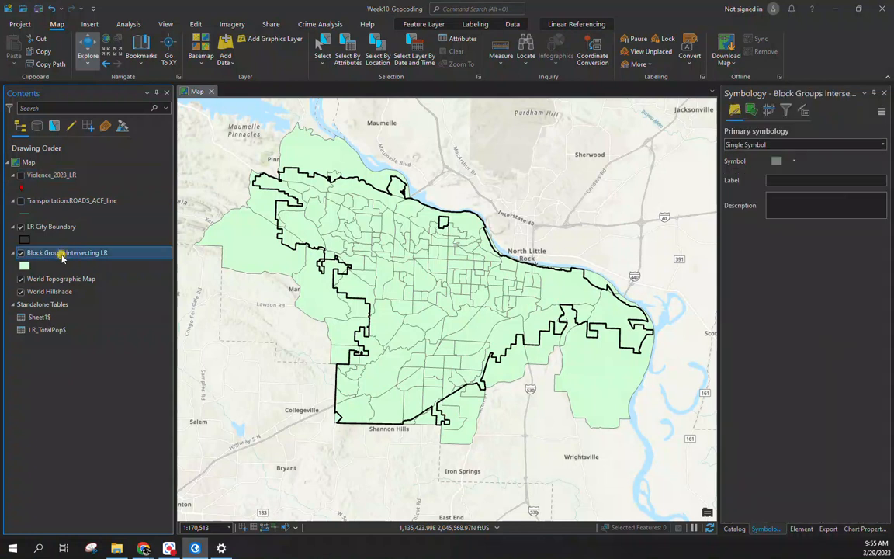
{"action": "right_click", "coordinate": [62, 256]}
{"action": "left_click", "coordinate": [97, 193]}
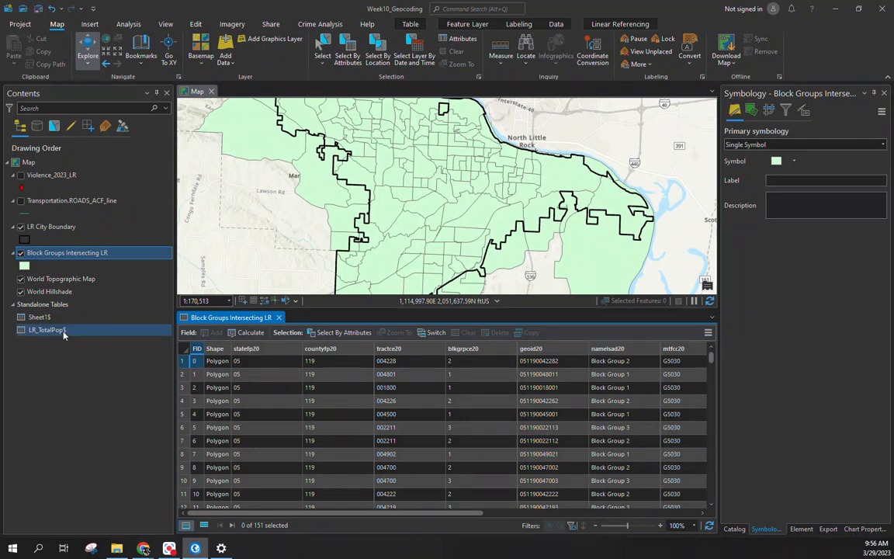
Step: Set up a join of LR_TotalPop$ to the block groups, matching geoid20 to GEOID
{"action": "right_click", "coordinate": [62, 257]}
{"action": "mouse_move", "coordinate": [70, 258]}
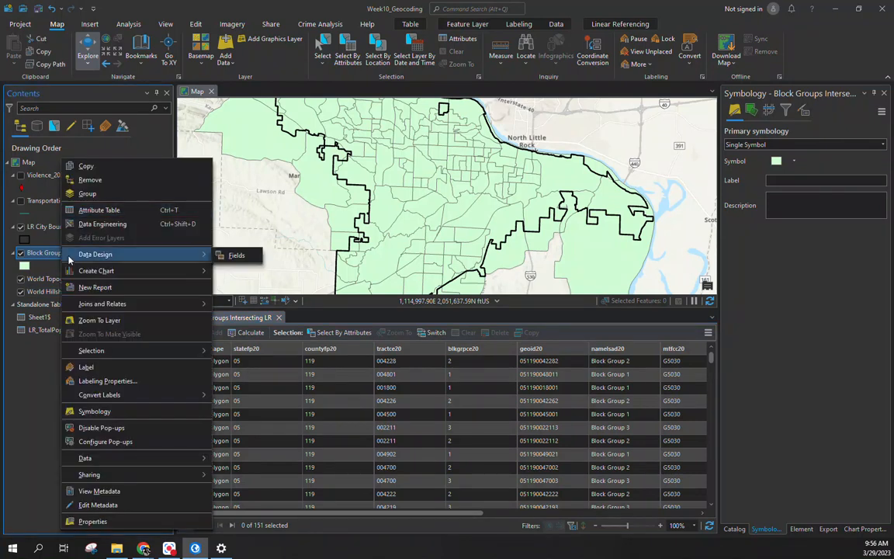
{"action": "mouse_move", "coordinate": [109, 303]}
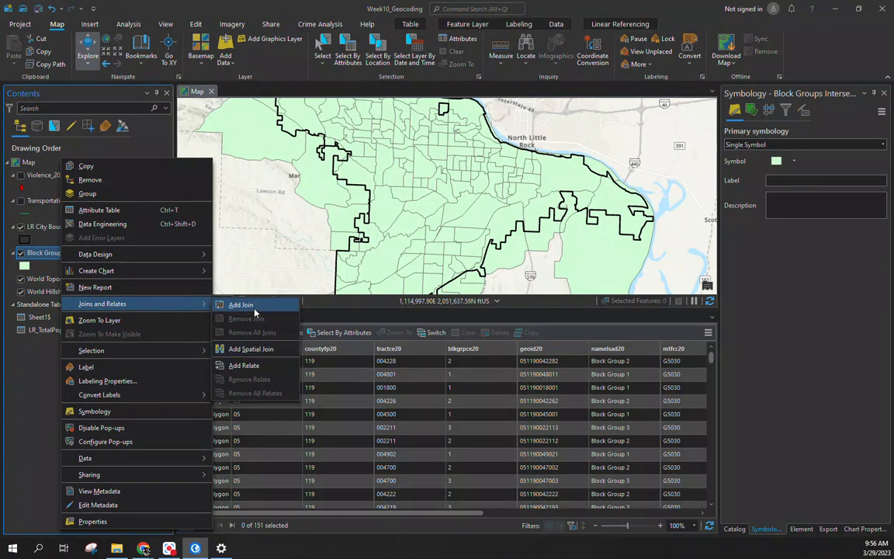
{"action": "left_click", "coordinate": [242, 305]}
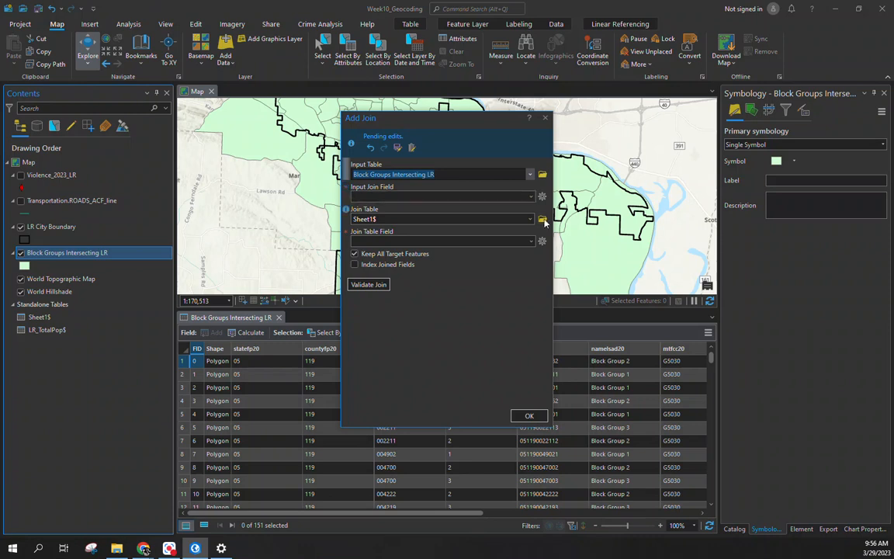
{"action": "left_click", "coordinate": [531, 221]}
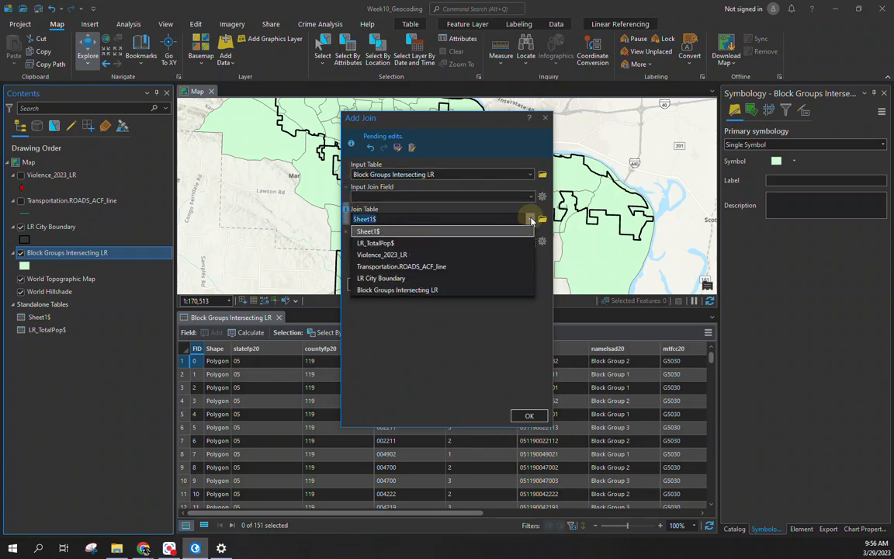
{"action": "left_click", "coordinate": [505, 243]}
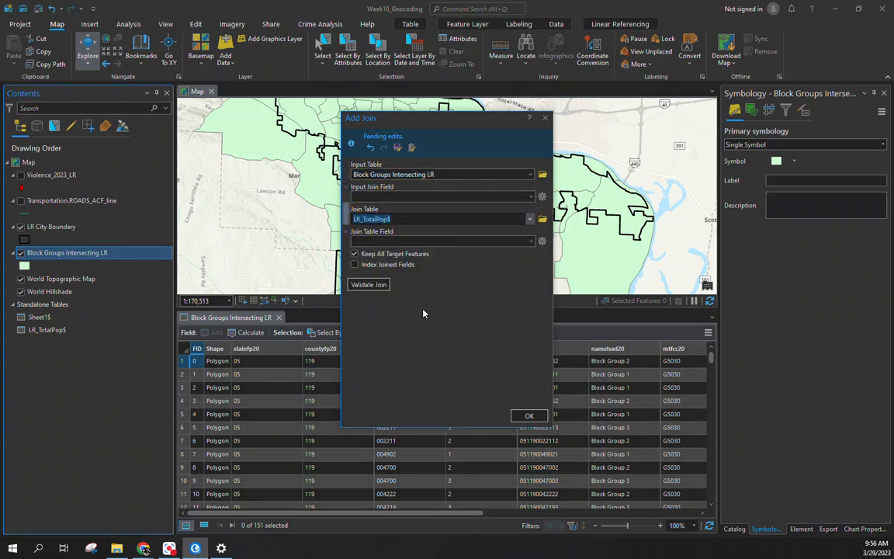
{"action": "left_click", "coordinate": [530, 197]}
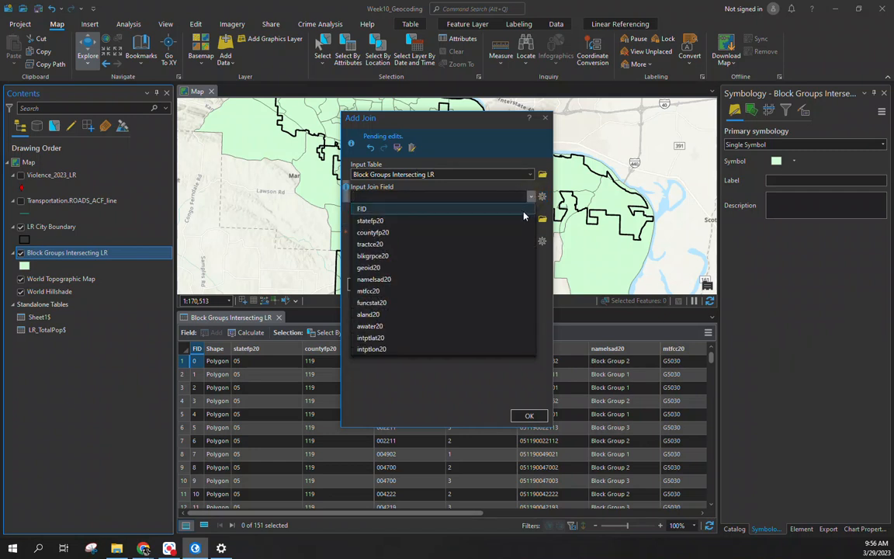
{"action": "left_click", "coordinate": [494, 268]}
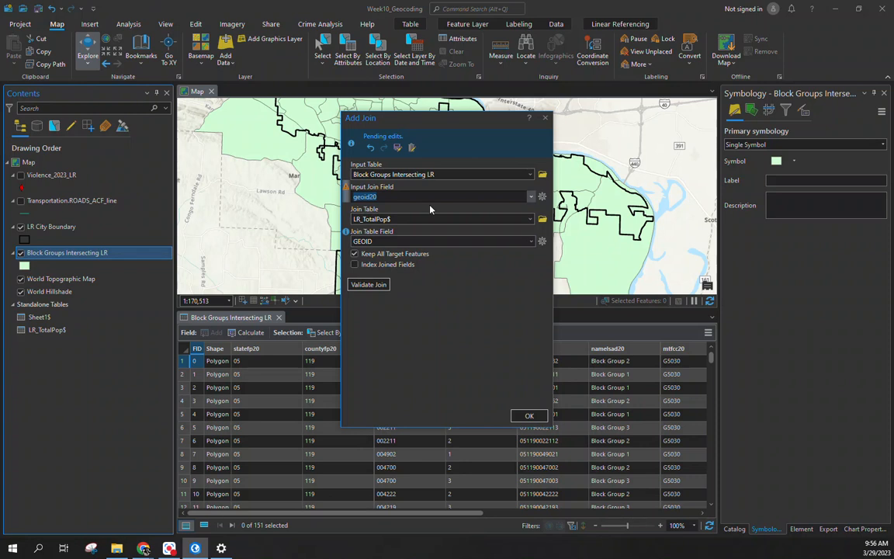
Step: Check the LR_TotalPop$ fields, run the join, and review the added TotPop column
{"action": "right_click", "coordinate": [46, 330]}
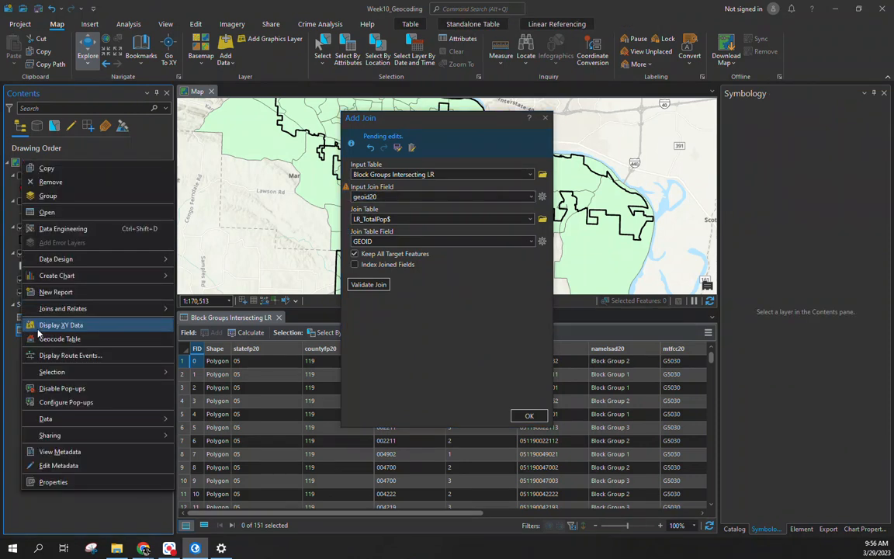
{"action": "left_click", "coordinate": [90, 213]}
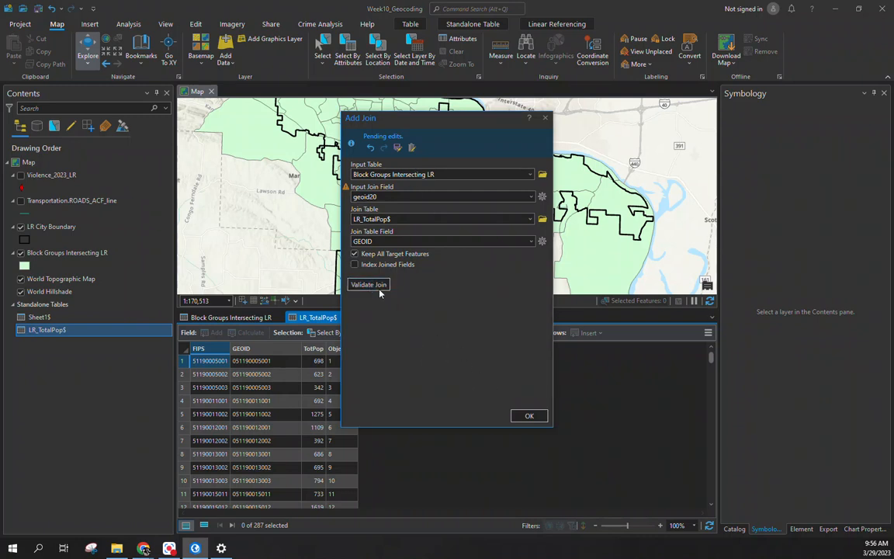
{"action": "left_click", "coordinate": [531, 415]}
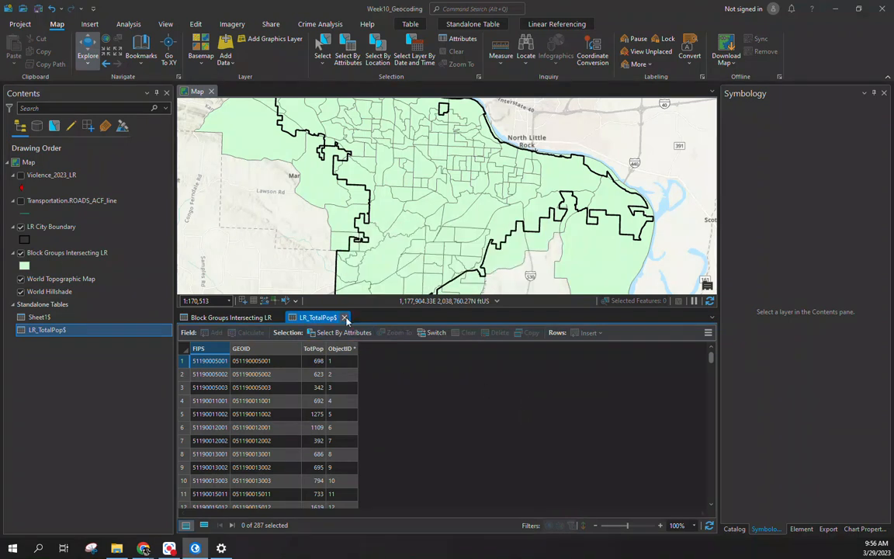
{"action": "left_click", "coordinate": [344, 317]}
{"action": "left_click_drag", "start_coordinate": [371, 513], "coordinate": [737, 516]}
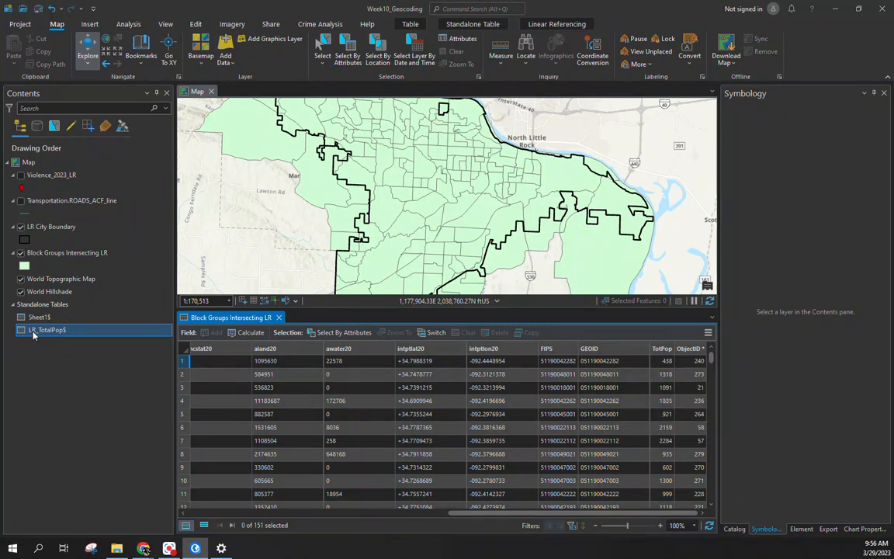
{"action": "left_click", "coordinate": [31, 268]}
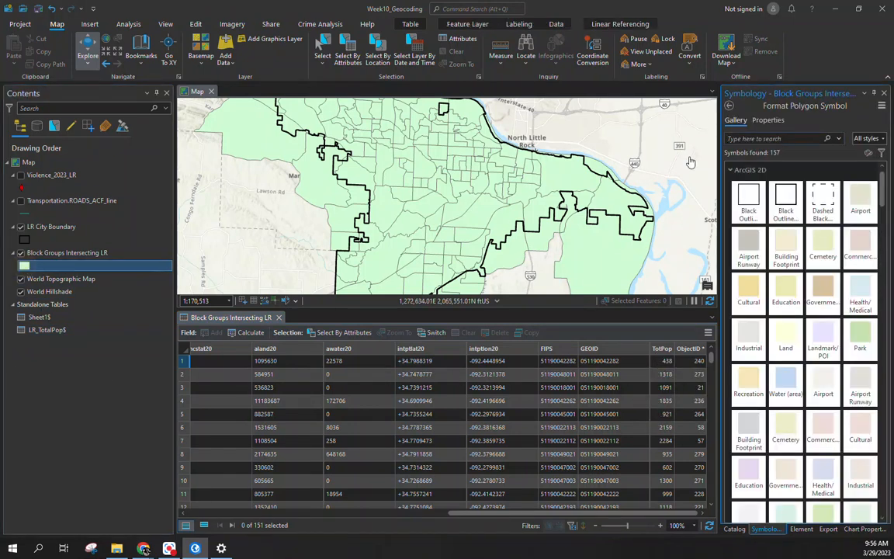
Step: Shade the block groups with graduated colours by TotPop using quantile classification
{"action": "left_click", "coordinate": [733, 110]}
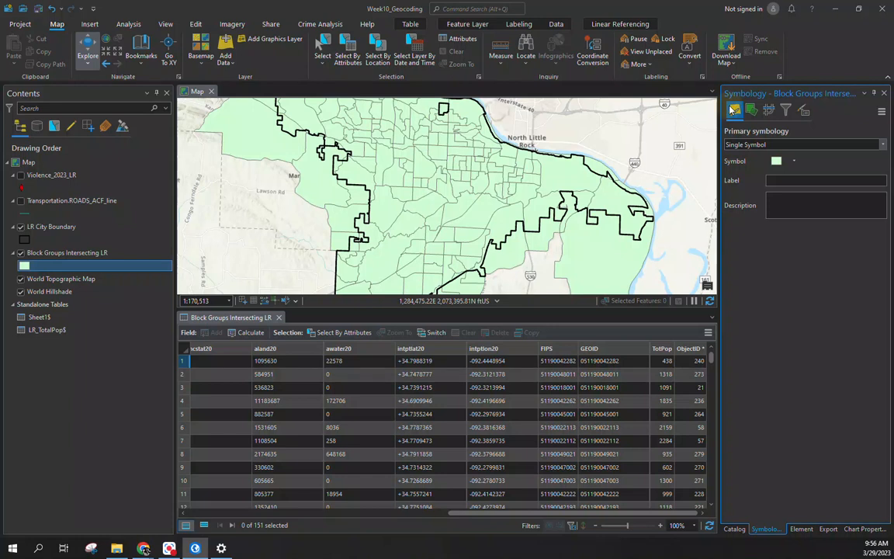
{"action": "left_click", "coordinate": [885, 147]}
{"action": "left_click", "coordinate": [762, 219]}
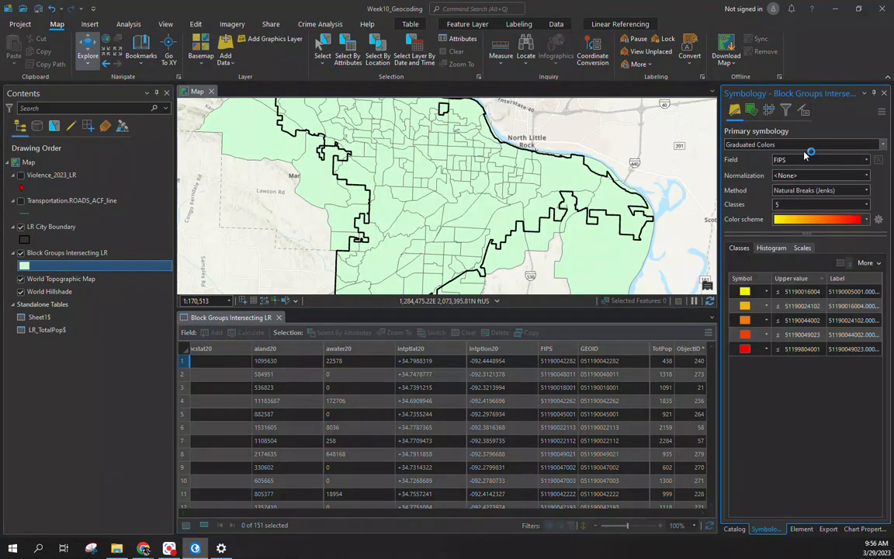
{"action": "left_click", "coordinate": [796, 161]}
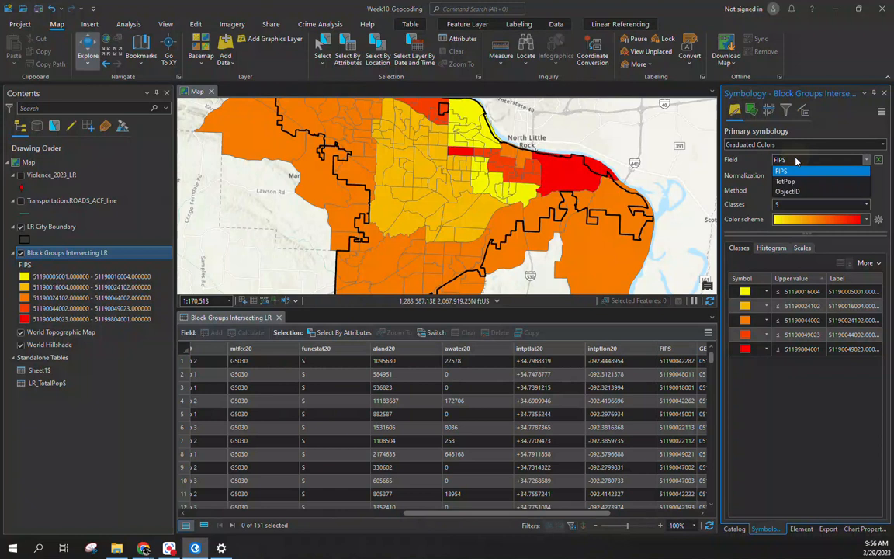
{"action": "left_click", "coordinate": [785, 180]}
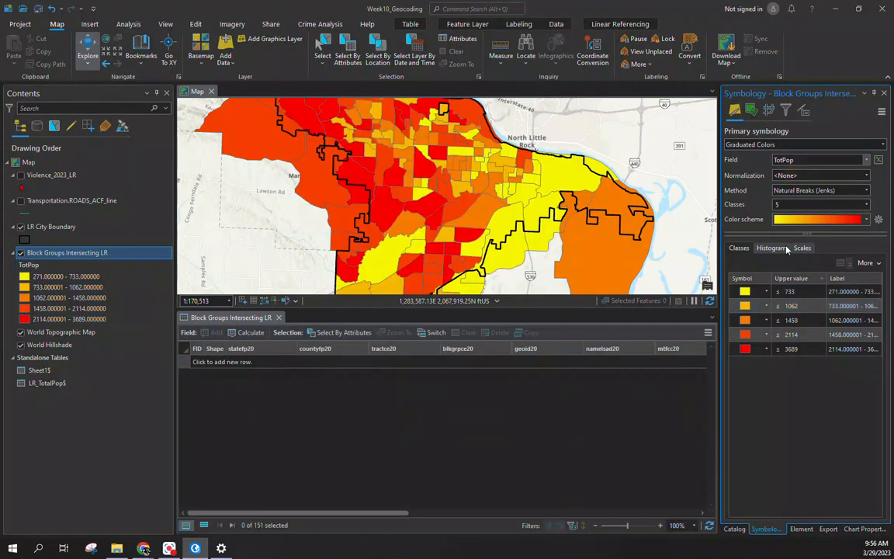
{"action": "left_click", "coordinate": [866, 190]}
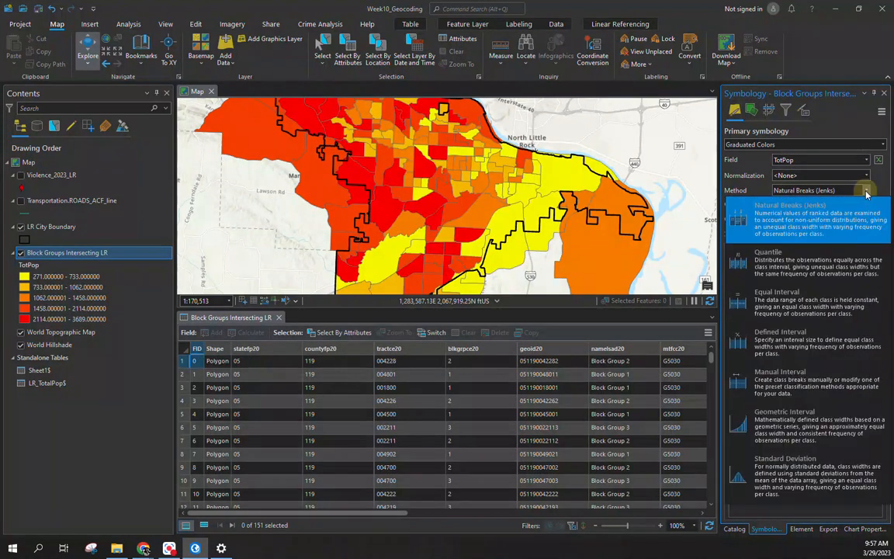
{"action": "left_click", "coordinate": [827, 268]}
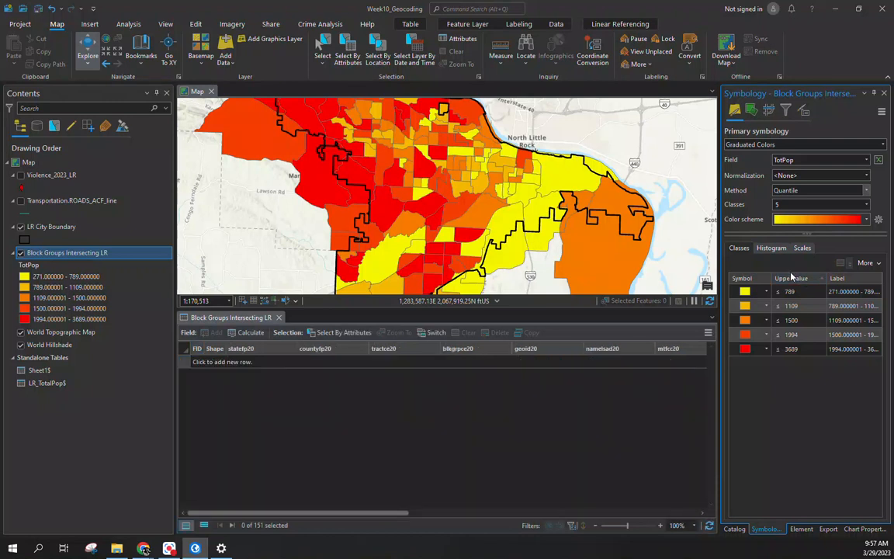
{"action": "scroll", "coordinate": [414, 216], "scroll_direction": "down", "scroll_amount": 2}
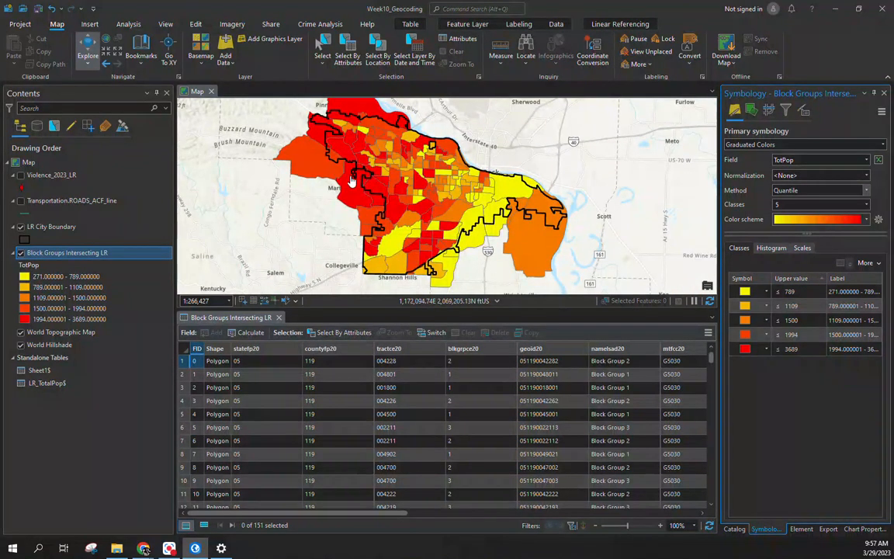
{"action": "mouse_move", "coordinate": [440, 207]}
{"action": "left_mouse_down"}
{"action": "mouse_move", "coordinate": [442, 191]}
{"action": "mouse_move", "coordinate": [445, 202]}
{"action": "left_mouse_up"}
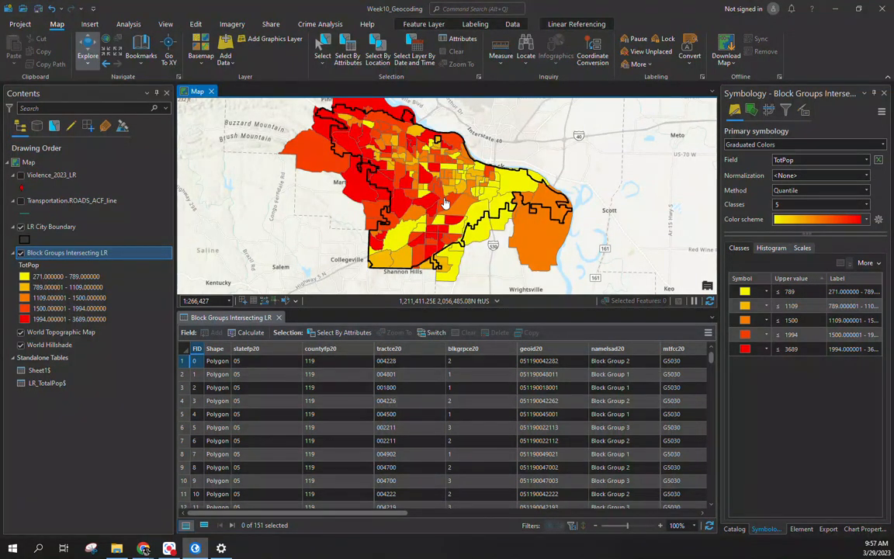
Step: Apply a reversed black-to-white grayscale ramp and display the Violence_2023_LR incident points
{"action": "left_click", "coordinate": [866, 220]}
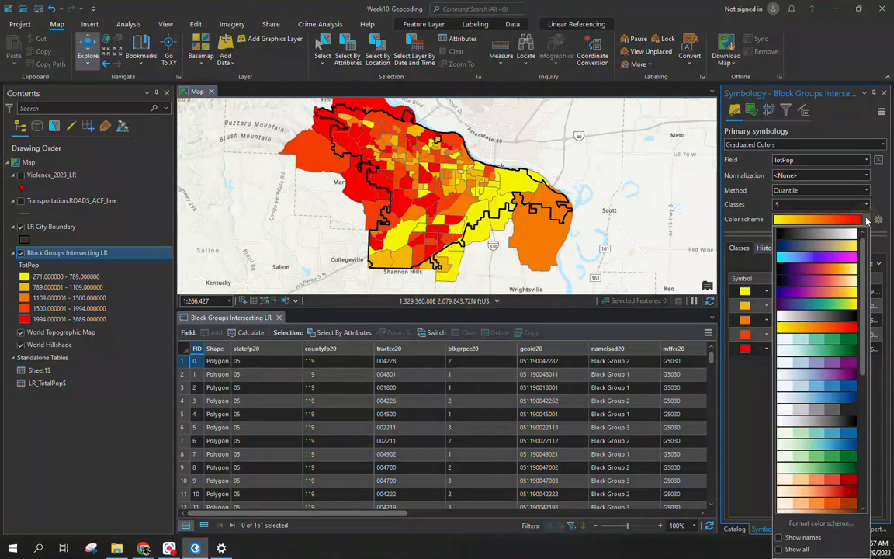
{"action": "left_click", "coordinate": [815, 311]}
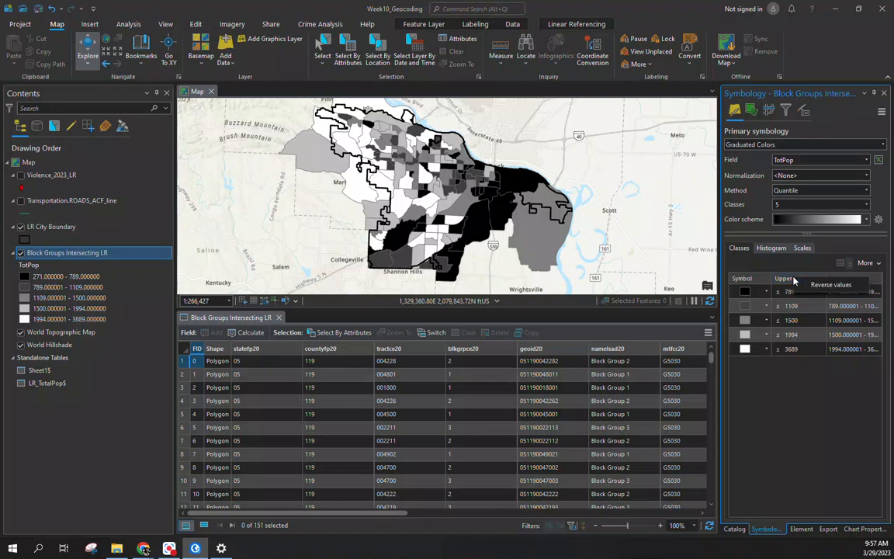
{"action": "left_click", "coordinate": [829, 285]}
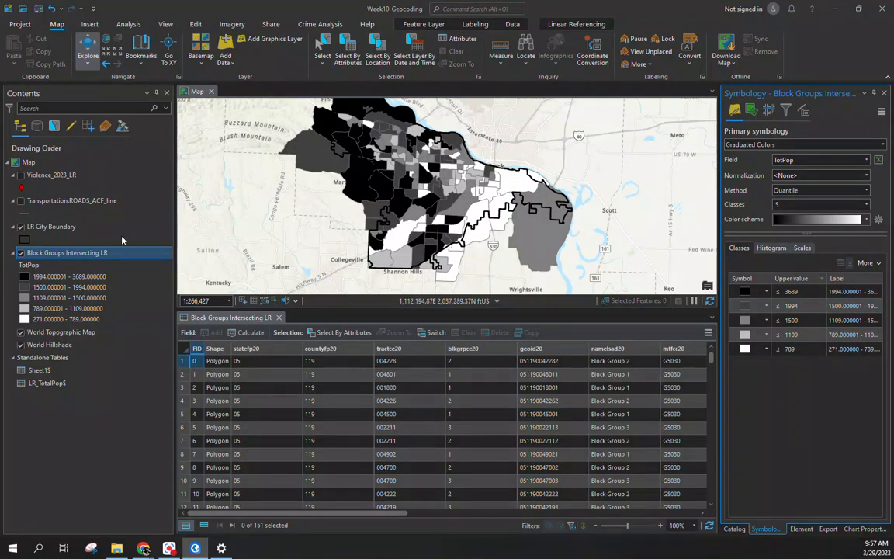
{"action": "left_click", "coordinate": [21, 175]}
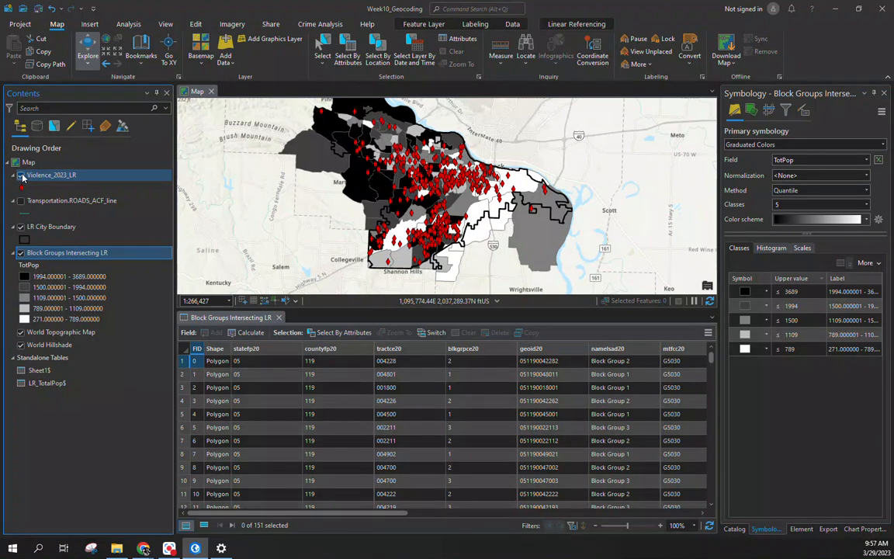
{"action": "left_click_drag", "start_coordinate": [361, 513], "coordinate": [717, 484]}
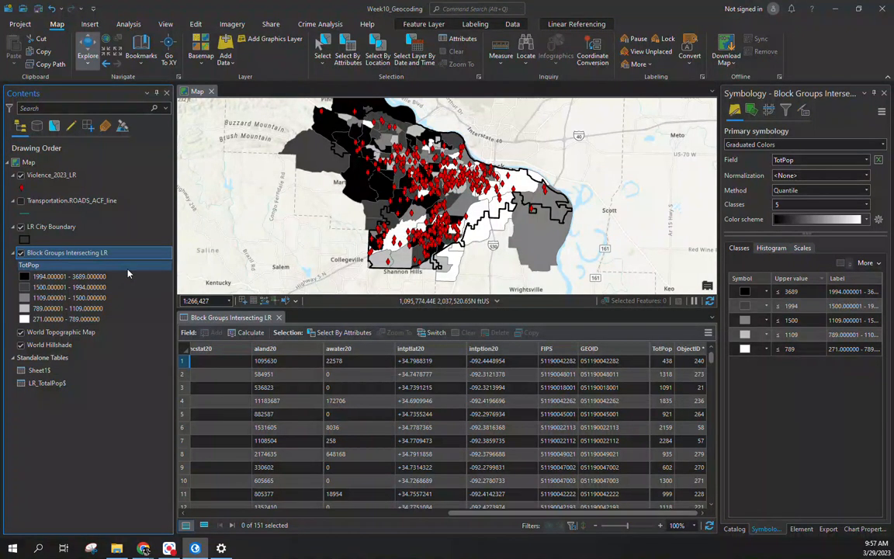
{"action": "left_click", "coordinate": [19, 253]}
{"action": "mouse_move", "coordinate": [361, 160]}
{"action": "left_mouse_down"}
{"action": "mouse_move", "coordinate": [385, 215]}
{"action": "mouse_move", "coordinate": [389, 167]}
{"action": "mouse_move", "coordinate": [378, 156]}
{"action": "left_mouse_up"}
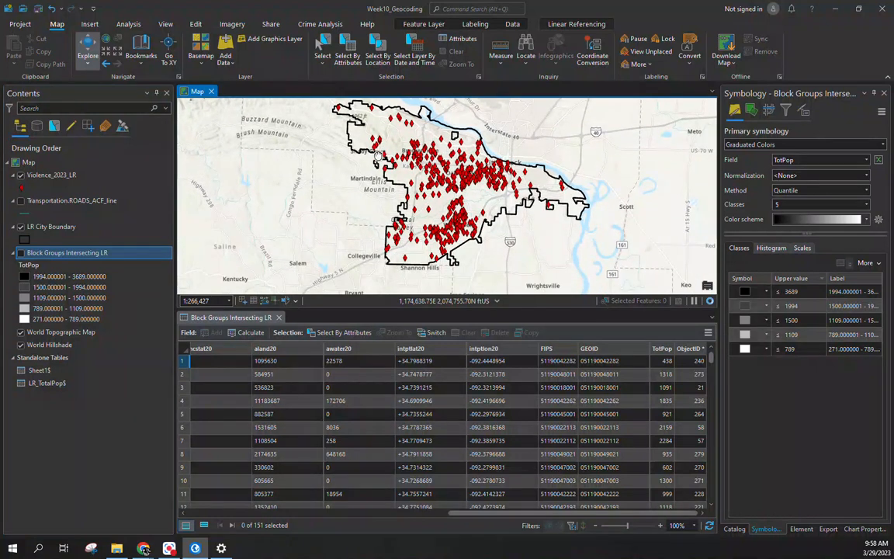
{"action": "left_click_drag", "start_coordinate": [403, 208], "coordinate": [394, 249]}
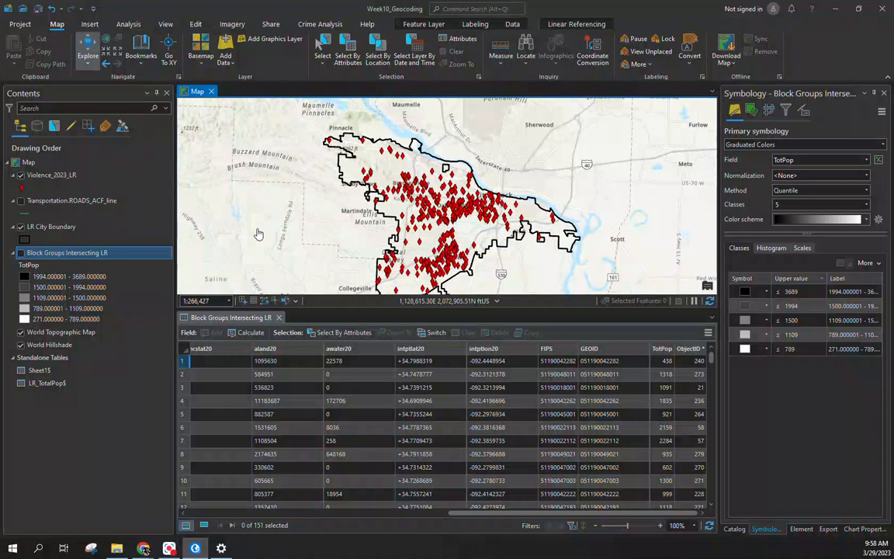
{"action": "left_click_drag", "start_coordinate": [268, 201], "coordinate": [241, 183]}
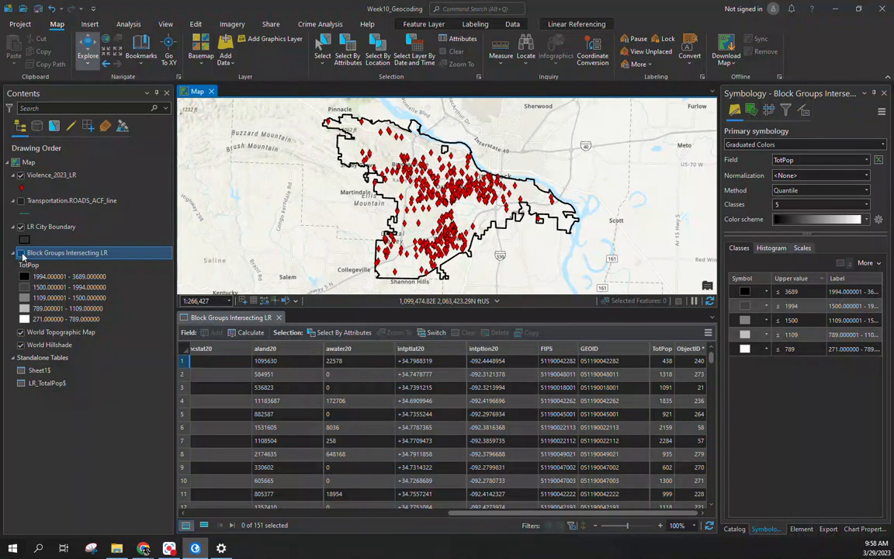
{"action": "left_click", "coordinate": [21, 253]}
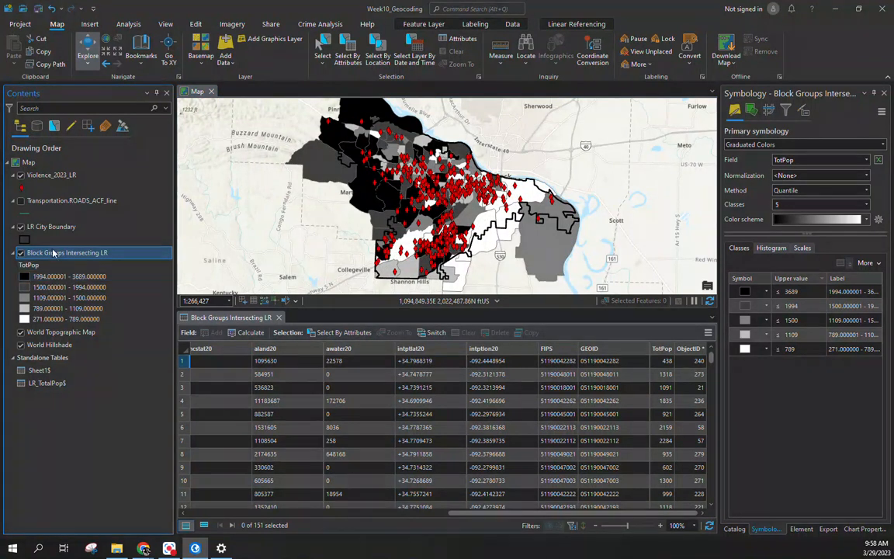
{"action": "right_click", "coordinate": [53, 252]}
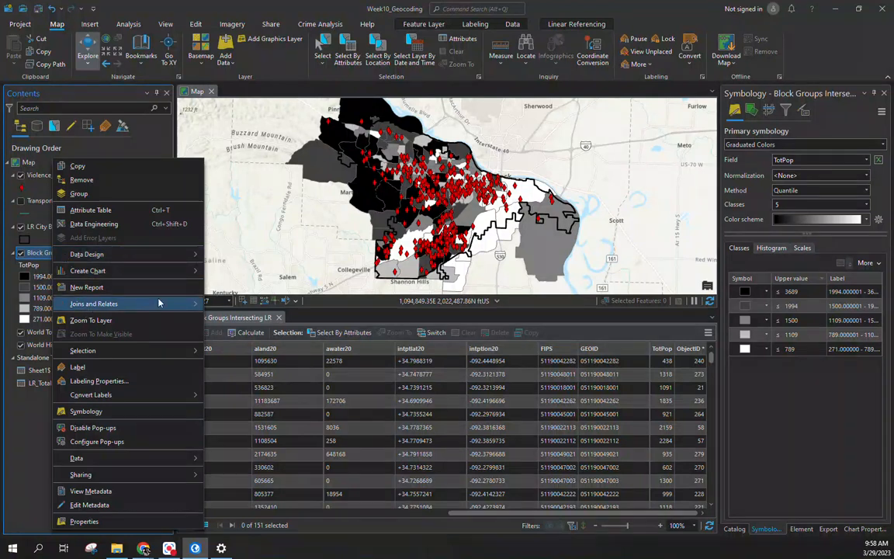
Step: Spatially join Violence_2023_LR to Block Groups Intersecting LR using the Contains match option
{"action": "mouse_move", "coordinate": [186, 304]}
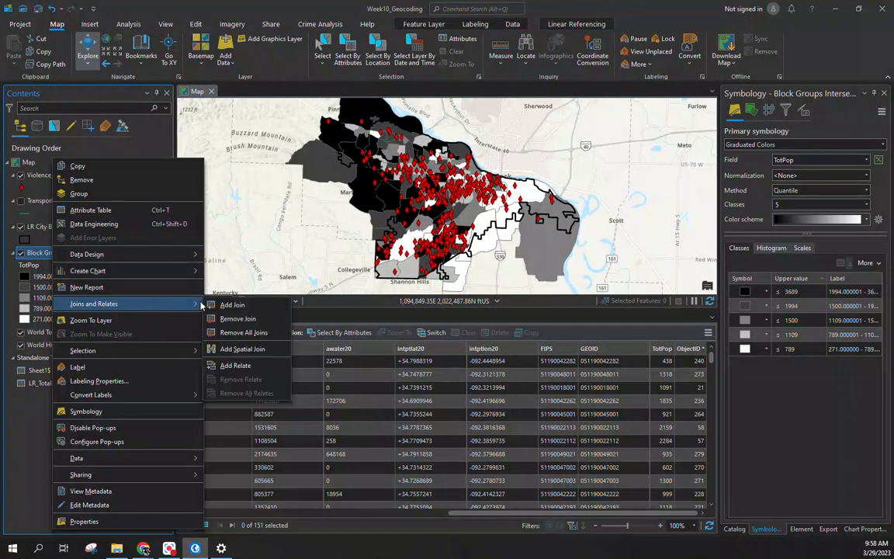
{"action": "left_click", "coordinate": [249, 349]}
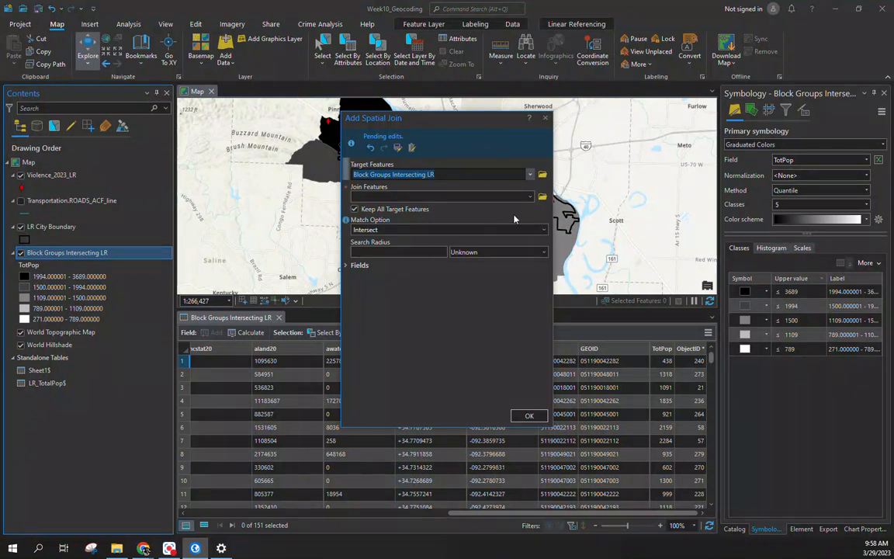
{"action": "left_click", "coordinate": [530, 196]}
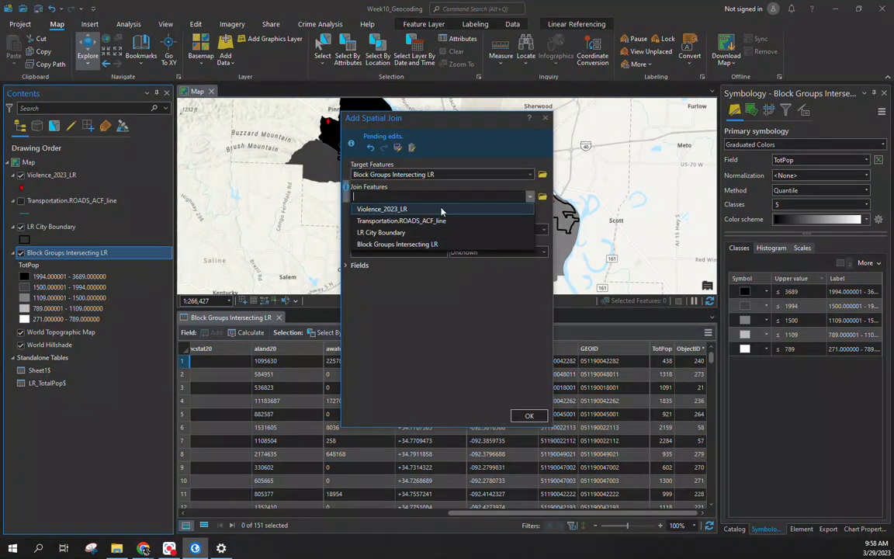
{"action": "left_click", "coordinate": [441, 209]}
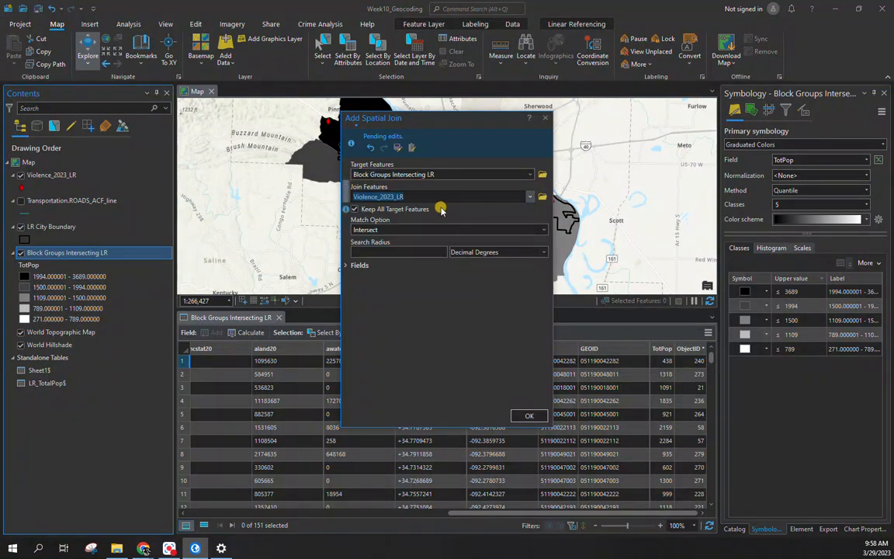
{"action": "left_click", "coordinate": [544, 230]}
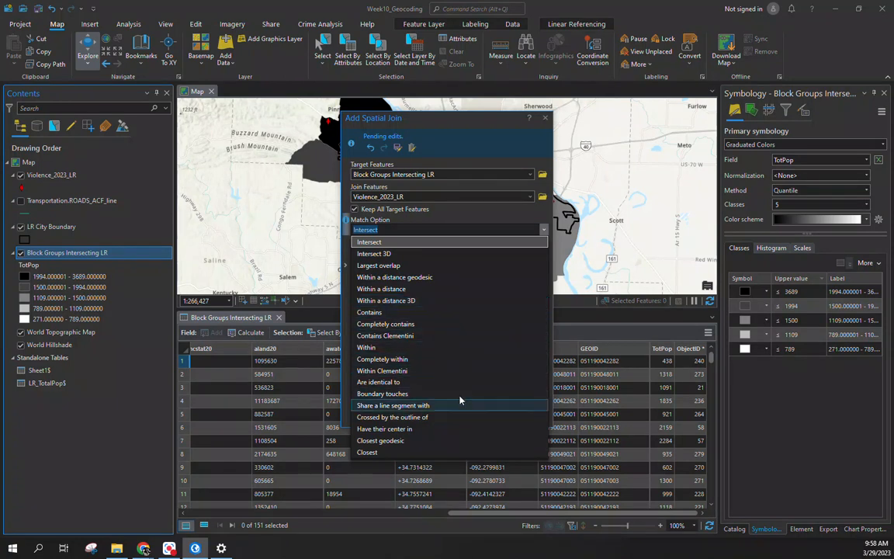
{"action": "left_click", "coordinate": [453, 311]}
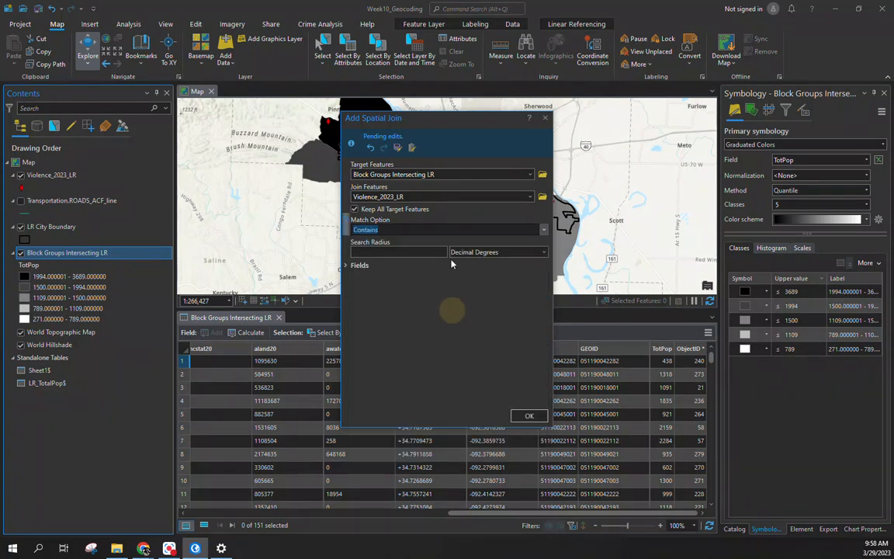
{"action": "left_click", "coordinate": [529, 417]}
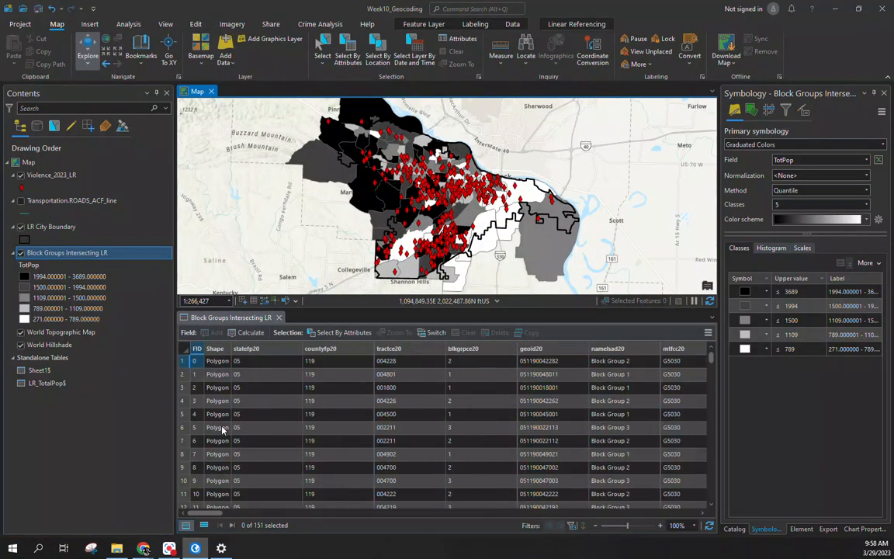
Step: Scroll across the block groups table and select the Join_Count incident-count column
{"action": "left_click_drag", "start_coordinate": [205, 514], "coordinate": [265, 514]}
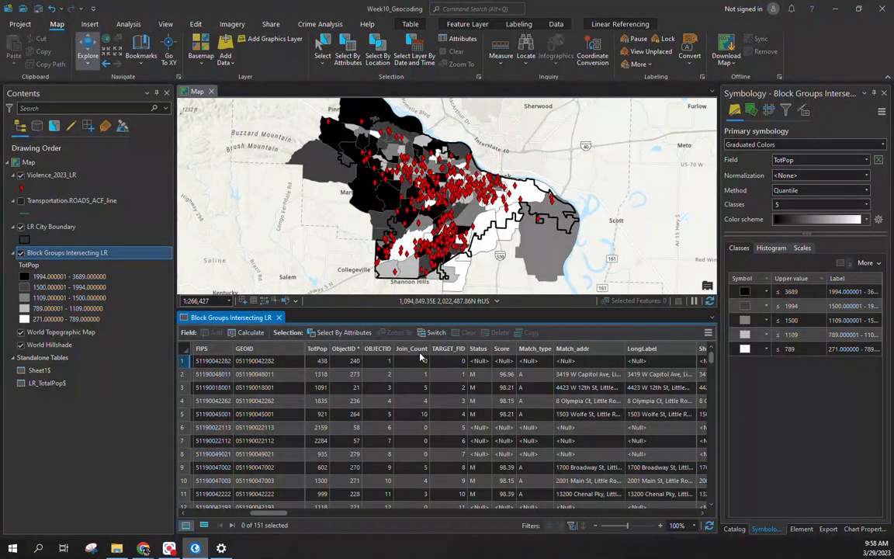
{"action": "left_click", "coordinate": [347, 514]}
{"action": "left_click_drag", "start_coordinate": [347, 514], "coordinate": [268, 514]}
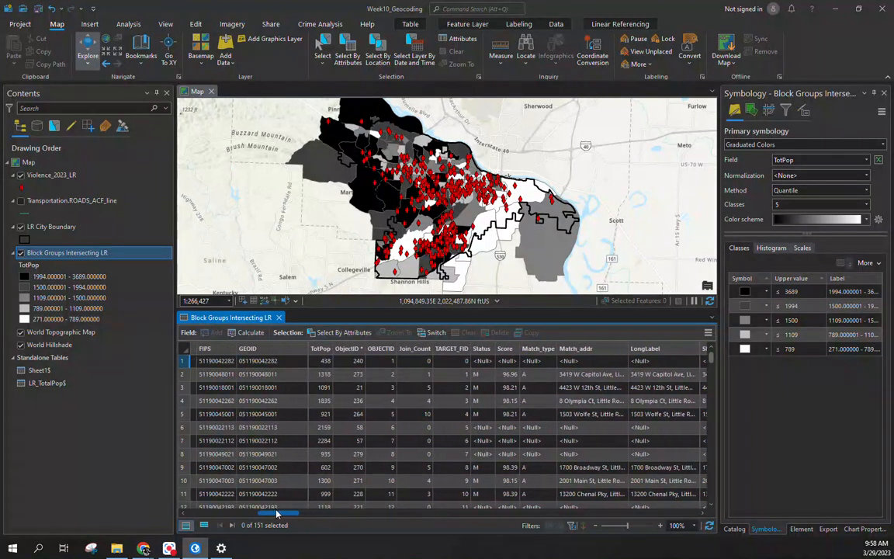
{"action": "left_click", "coordinate": [412, 349]}
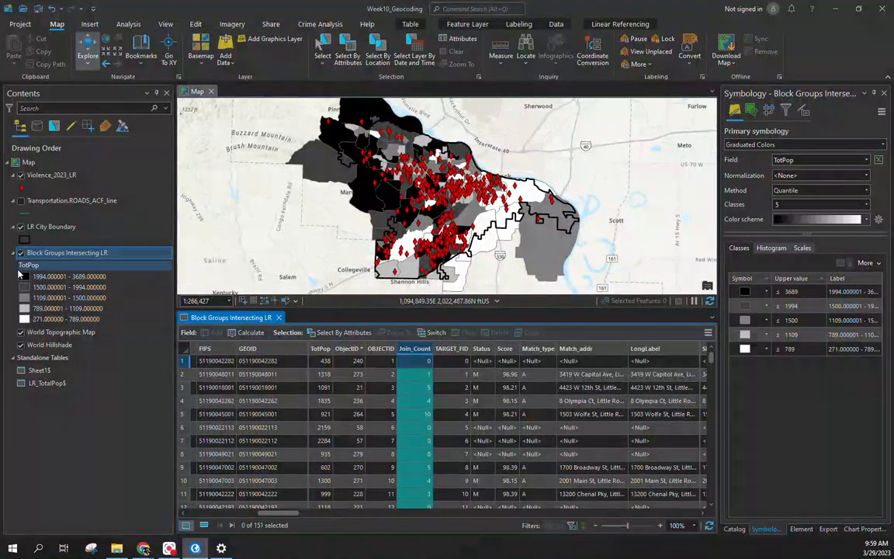
Step: Export the joined block groups to BG_Pop_Violence.shp and hide Block Groups Intersecting LR
{"action": "right_click", "coordinate": [52, 259]}
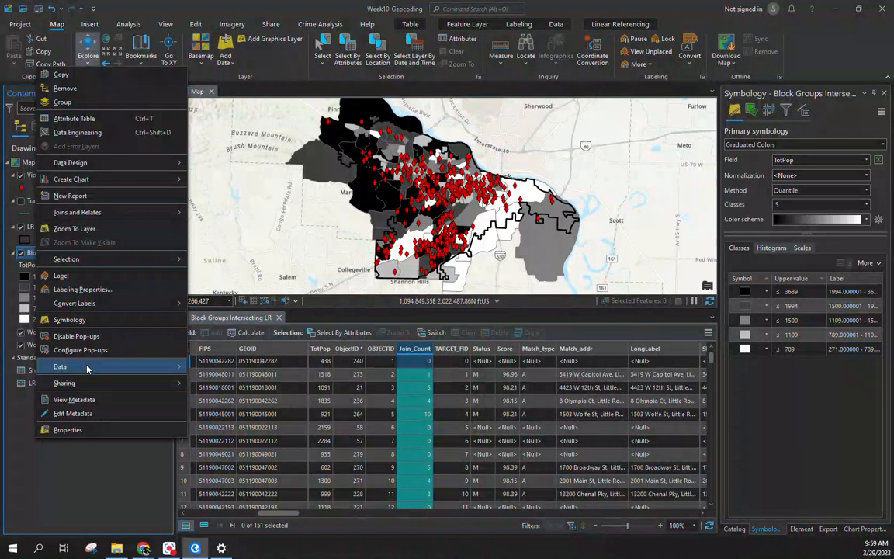
{"action": "mouse_move", "coordinate": [95, 368]}
{"action": "left_click", "coordinate": [203, 367]}
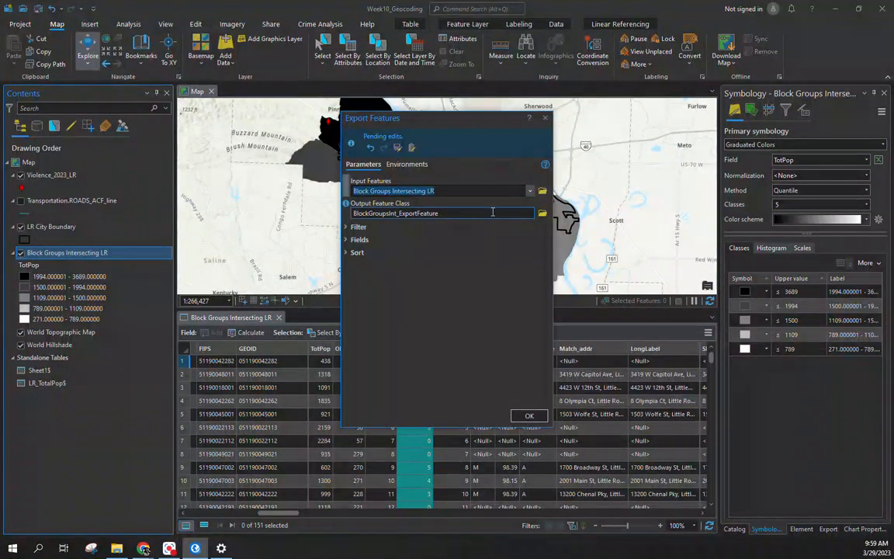
{"action": "left_click", "coordinate": [541, 213]}
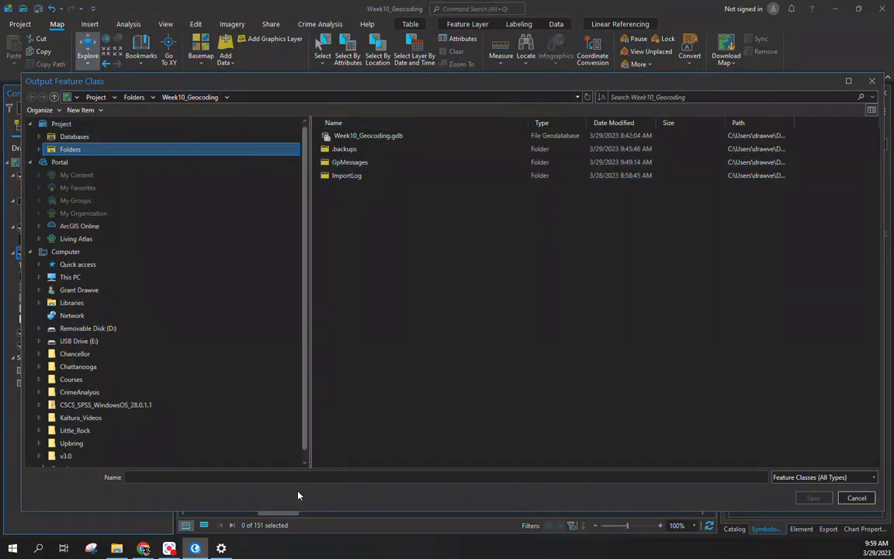
{"action": "type", "text": "B"}
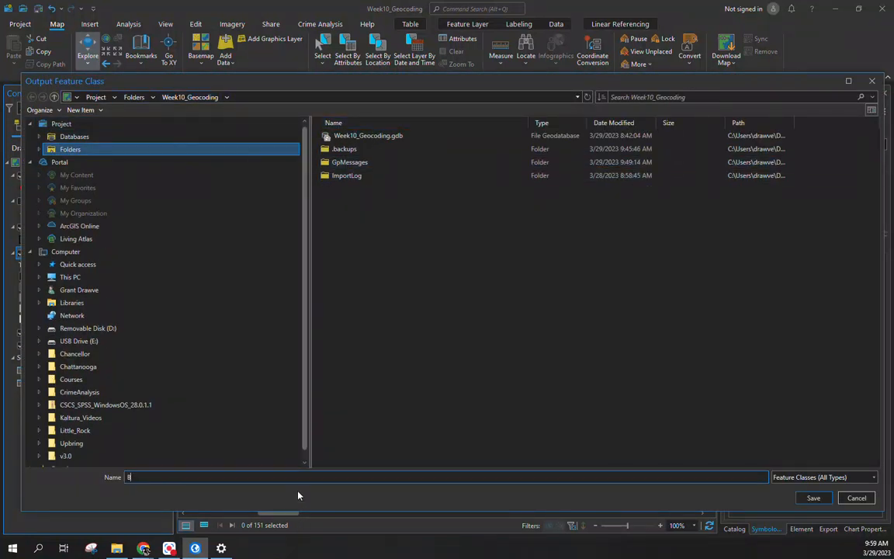
{"action": "type", "text": "G_Pop_Violence"}
{"action": "left_click", "coordinate": [821, 502]}
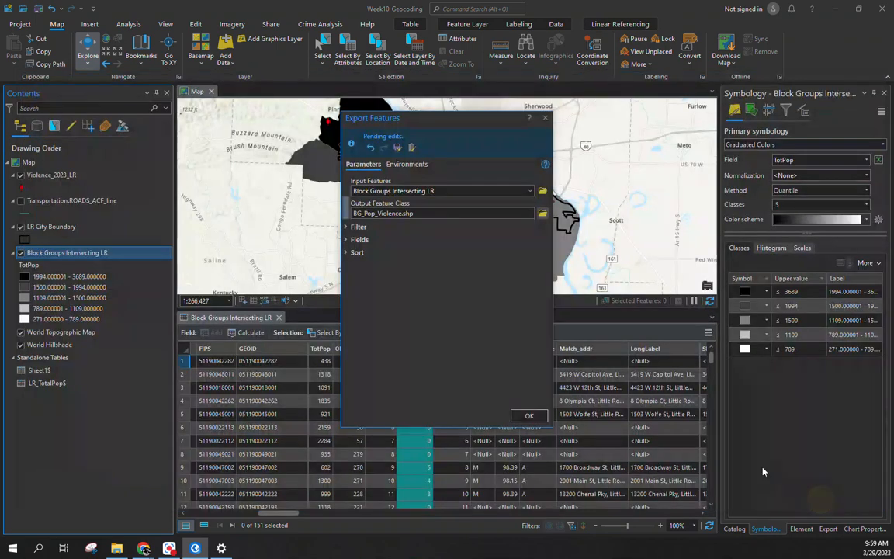
{"action": "left_click", "coordinate": [529, 417]}
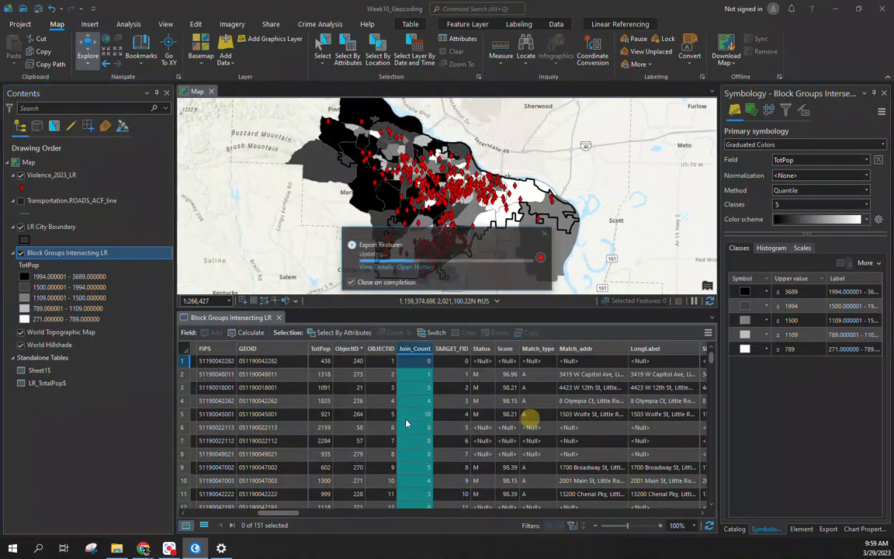
{"action": "left_click", "coordinate": [21, 278]}
{"action": "left_click", "coordinate": [13, 278]}
Step: View BG_Pop_Violence's attribute table, scroll through its TotPop and Join_Count fields, then bring up Edit
{"action": "right_click", "coordinate": [37, 229]}
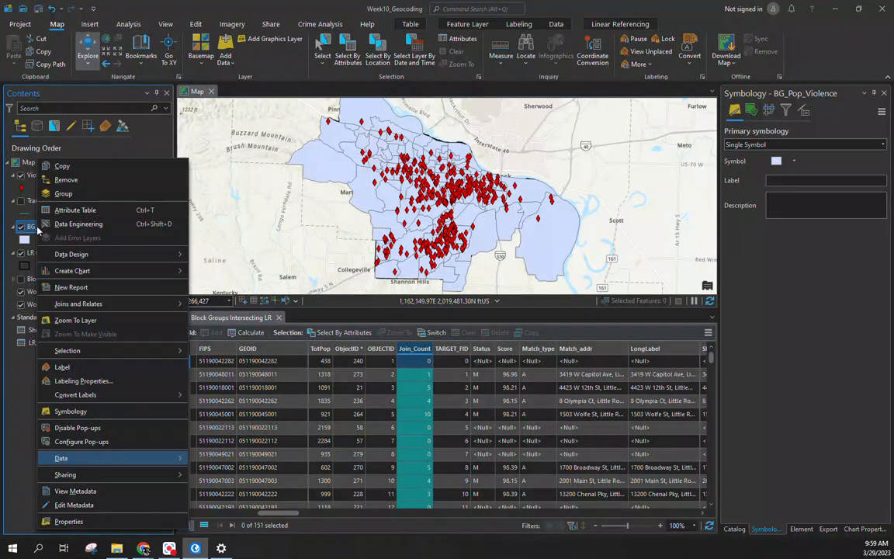
{"action": "left_click", "coordinate": [80, 211]}
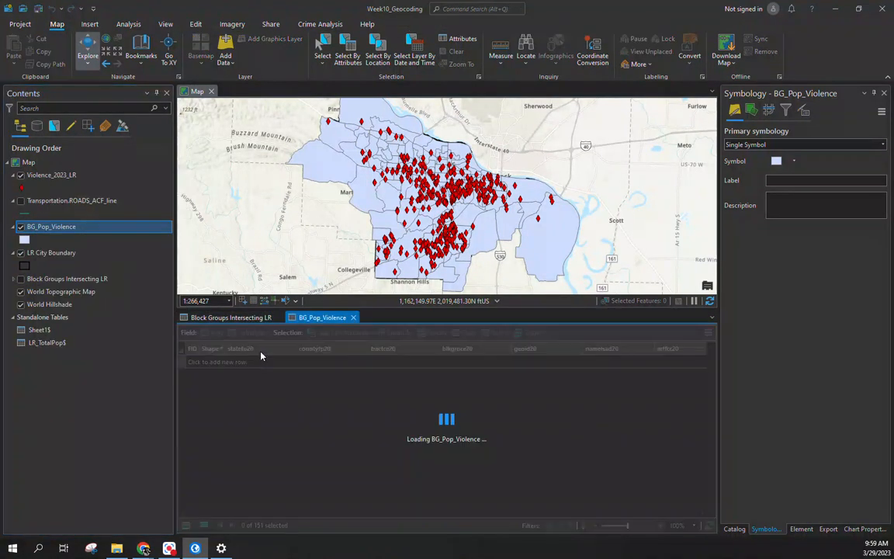
{"action": "left_click_drag", "start_coordinate": [208, 513], "coordinate": [275, 504]}
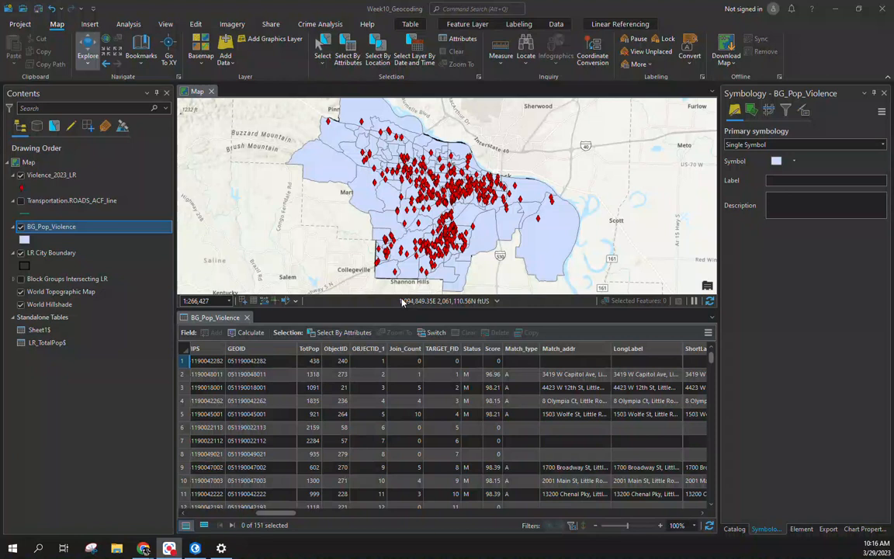
{"action": "left_click_drag", "start_coordinate": [298, 515], "coordinate": [203, 477]}
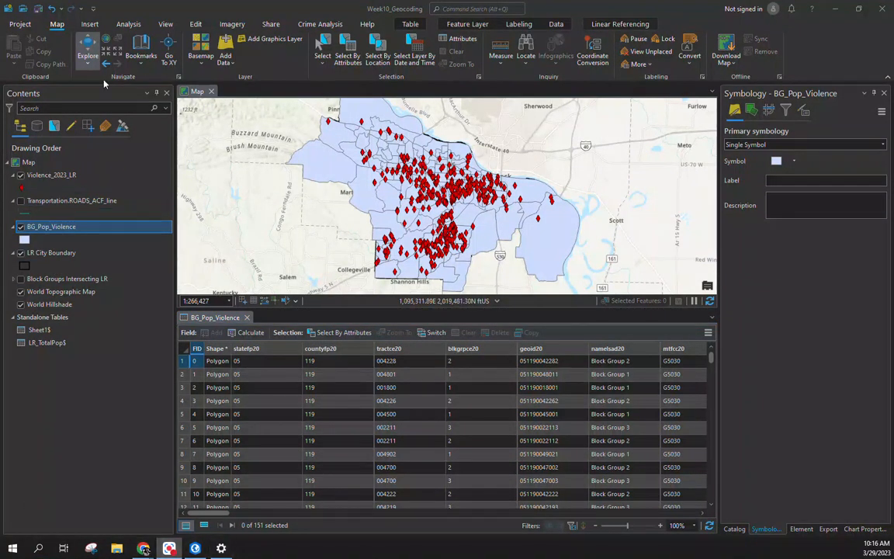
{"action": "left_click", "coordinate": [195, 24]}
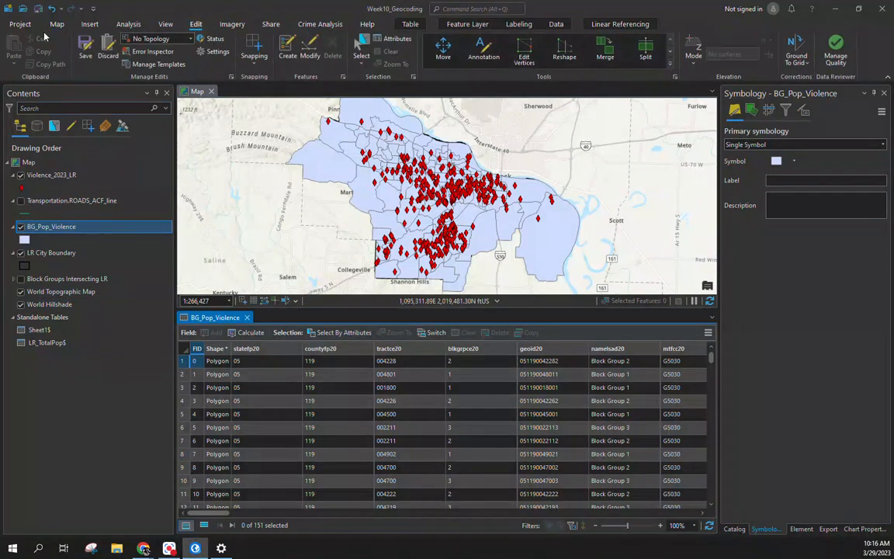
Step: Save pending edits, then add a Double field named Rate_10k and save it
{"action": "left_click", "coordinate": [84, 50]}
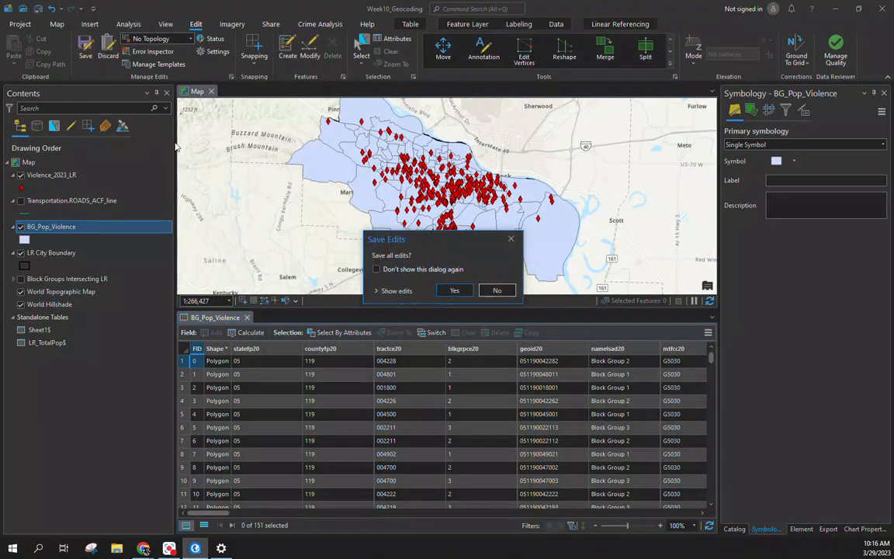
{"action": "left_click", "coordinate": [453, 290]}
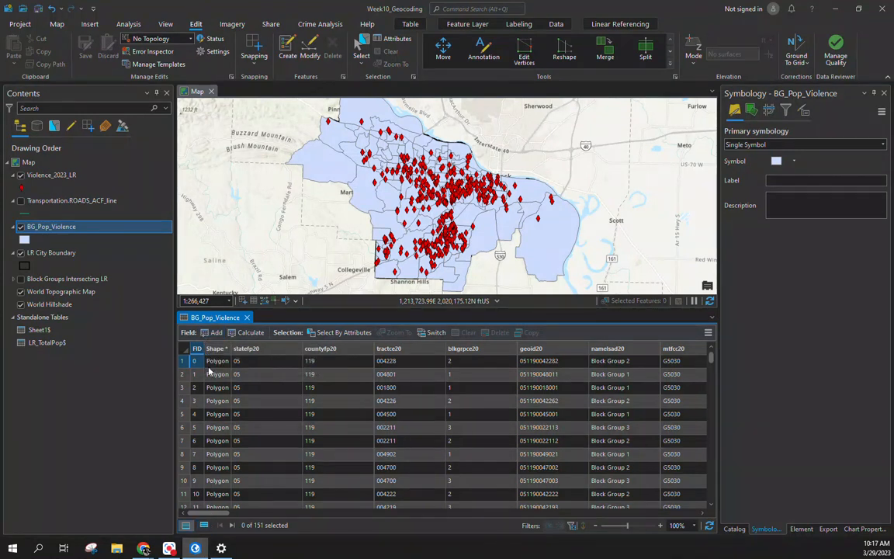
{"action": "left_click", "coordinate": [214, 332]}
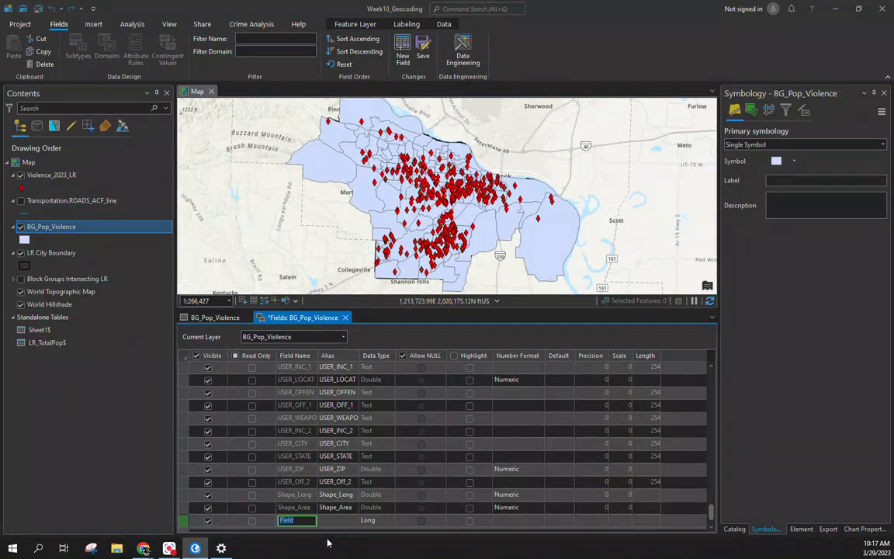
{"action": "type", "text": "Rate_10k"}
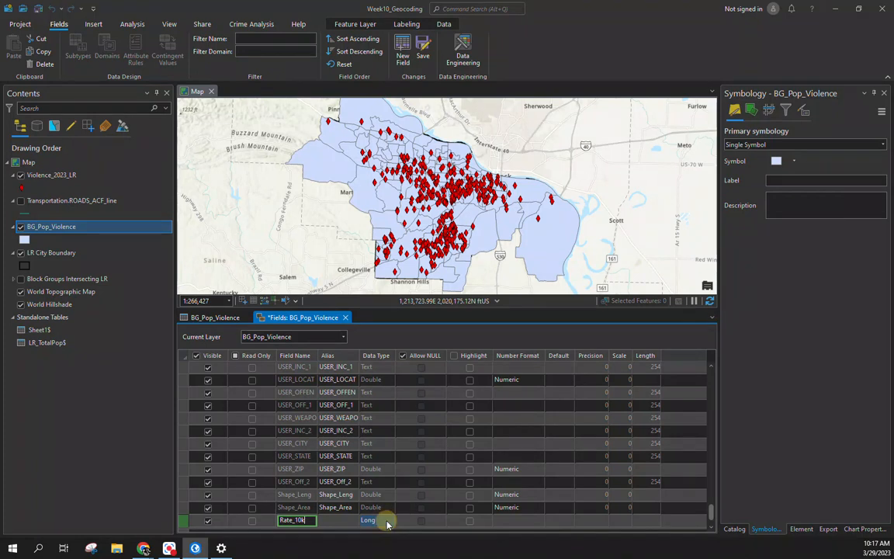
{"action": "key", "text": "Tab"}
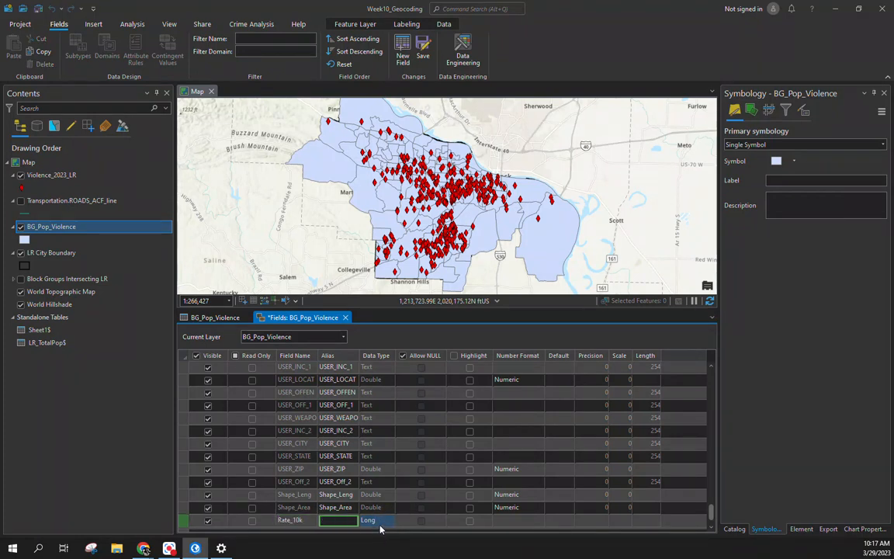
{"action": "left_click", "coordinate": [380, 521]}
{"action": "left_click", "coordinate": [386, 520]}
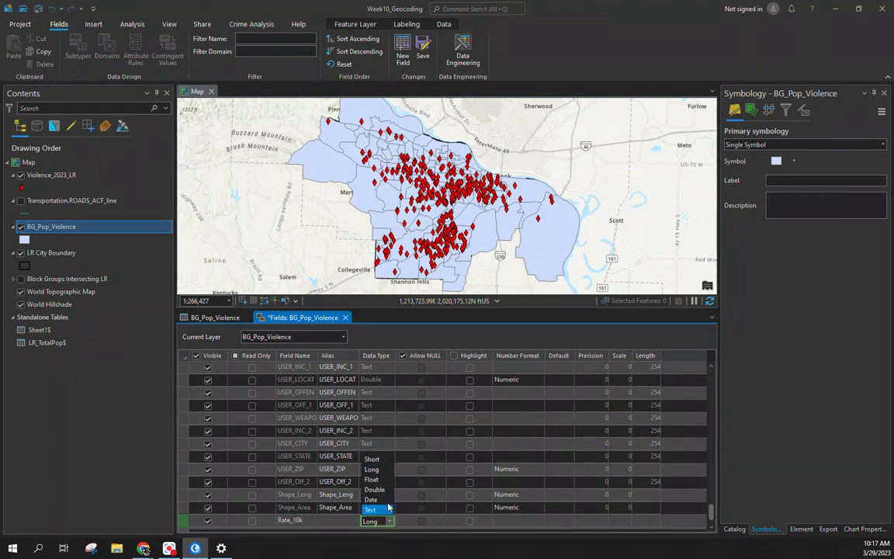
{"action": "left_click", "coordinate": [375, 489]}
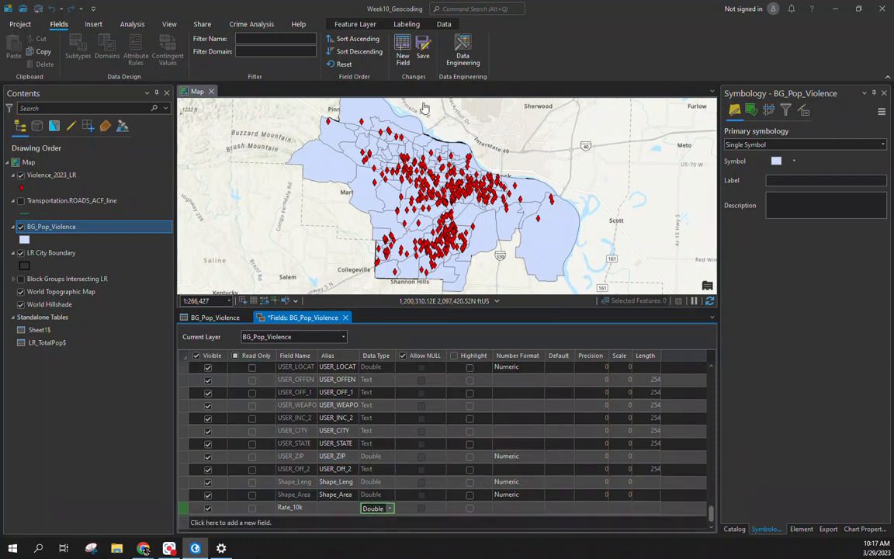
{"action": "left_click", "coordinate": [422, 56]}
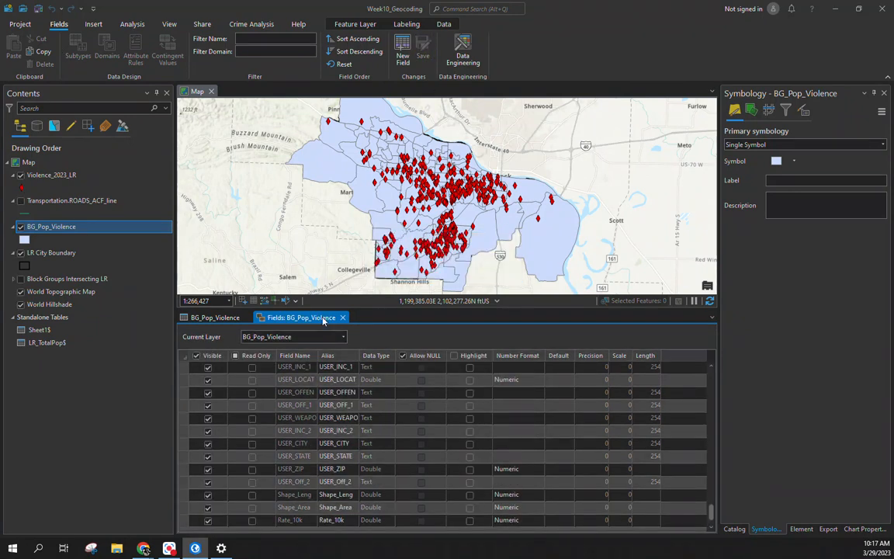
{"action": "left_click", "coordinate": [342, 317]}
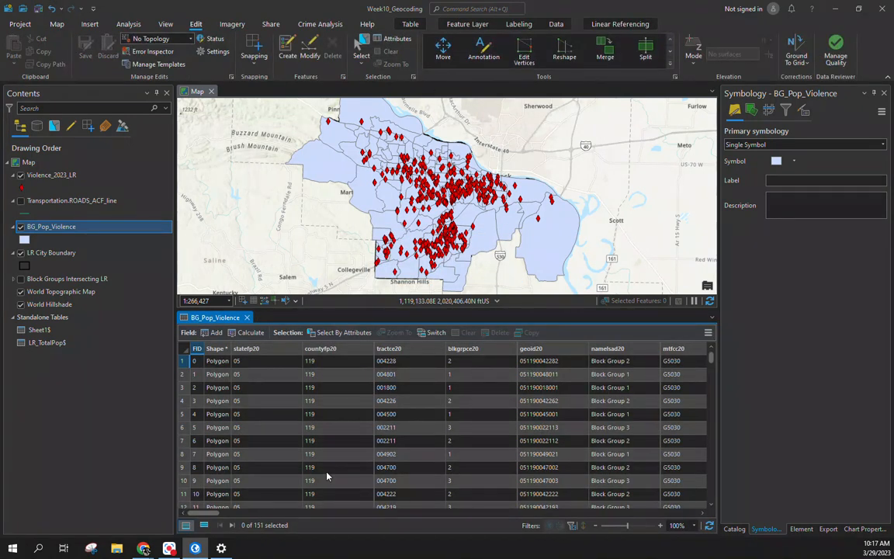
Step: Bring up Calculate Field for the Rate_10k column of BG_Pop_Violence
{"action": "left_click_drag", "start_coordinate": [198, 513], "coordinate": [671, 513]}
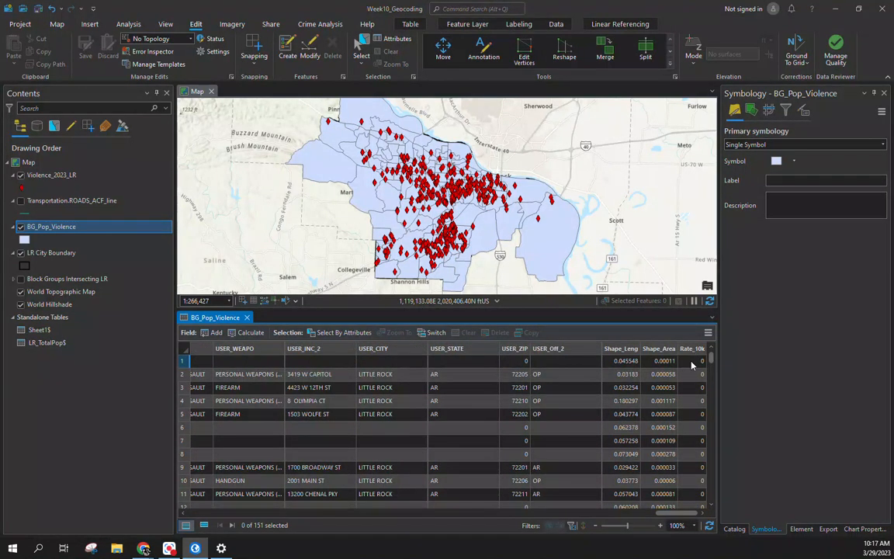
{"action": "right_click", "coordinate": [687, 349]}
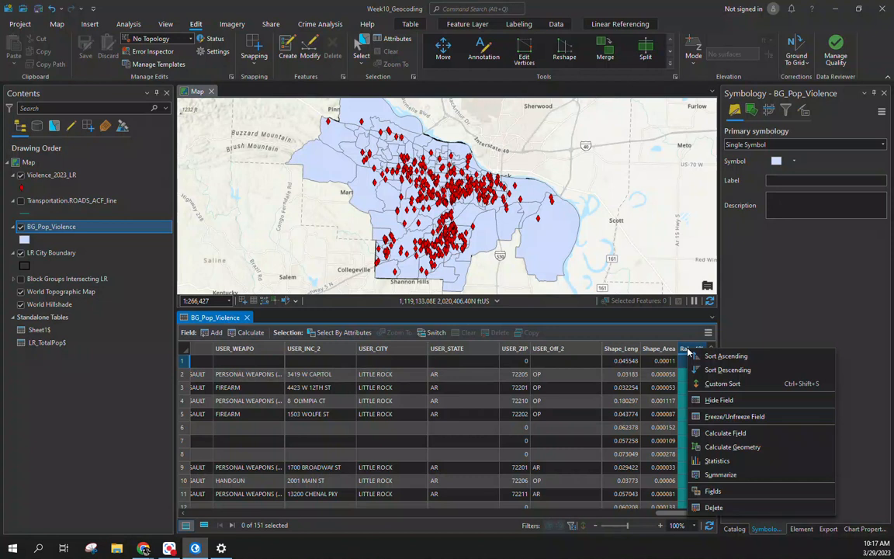
{"action": "left_click", "coordinate": [720, 435]}
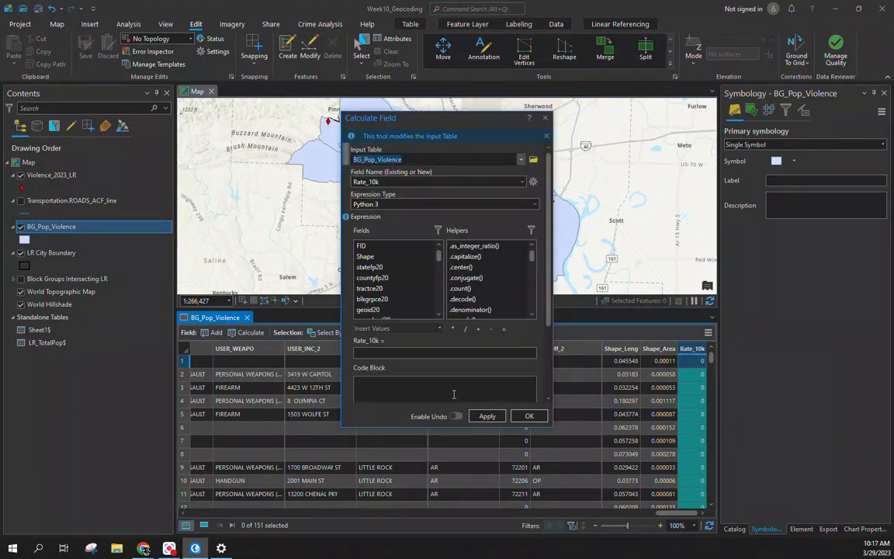
{"action": "scroll", "coordinate": [399, 281], "scroll_direction": "down", "scroll_amount": 3}
{"action": "scroll", "coordinate": [402, 283], "scroll_direction": "down", "scroll_amount": 2}
Step: Enter (!Join_Count!/!TotPop!) * 10000 as the Rate_10k expression and apply it
{"action": "left_click", "coordinate": [389, 354]}
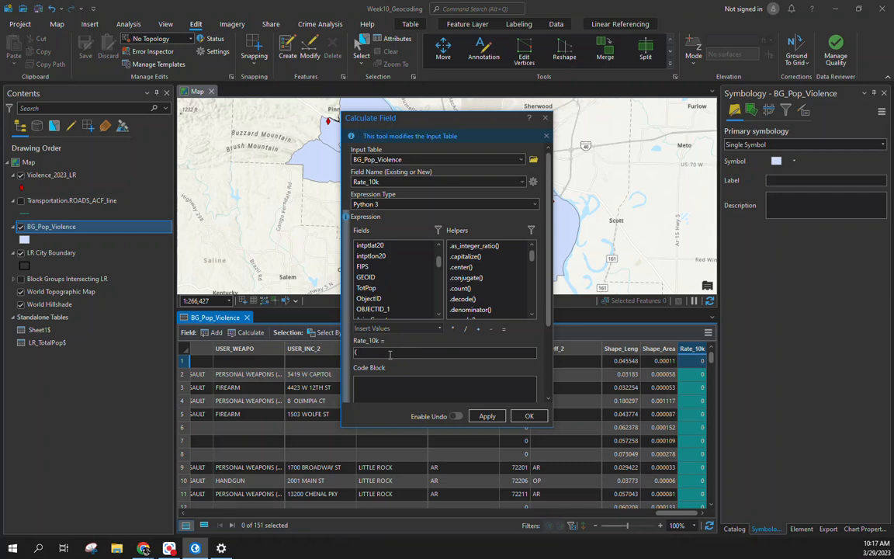
{"action": "scroll", "coordinate": [384, 294], "scroll_direction": "down", "scroll_amount": 1}
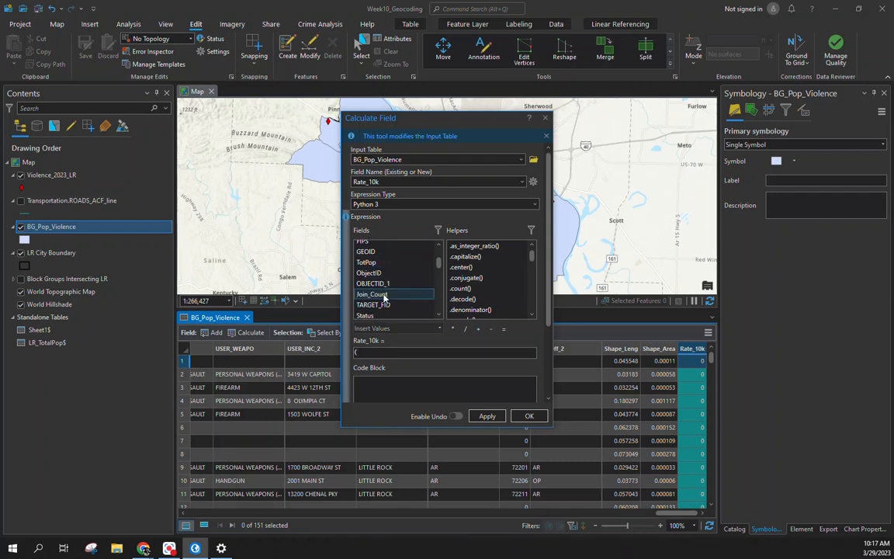
{"action": "double_click", "coordinate": [383, 295]}
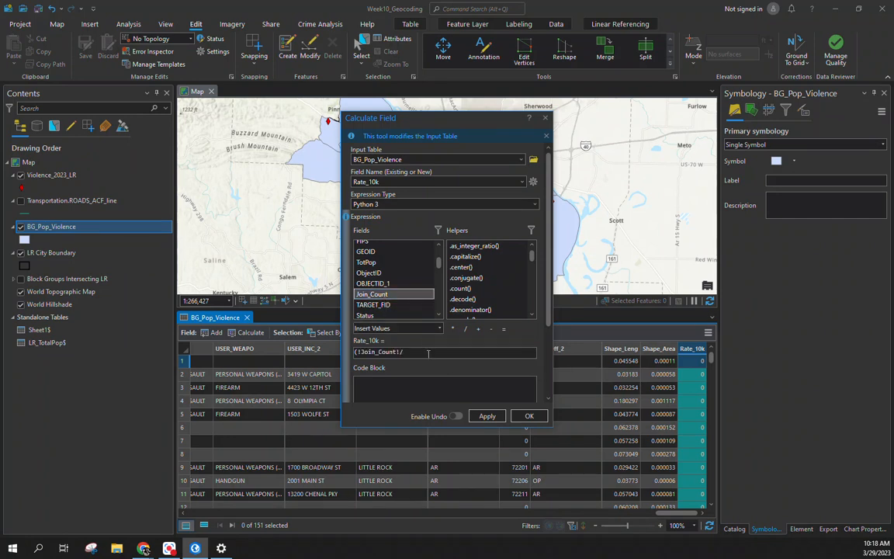
{"action": "double_click", "coordinate": [367, 262]}
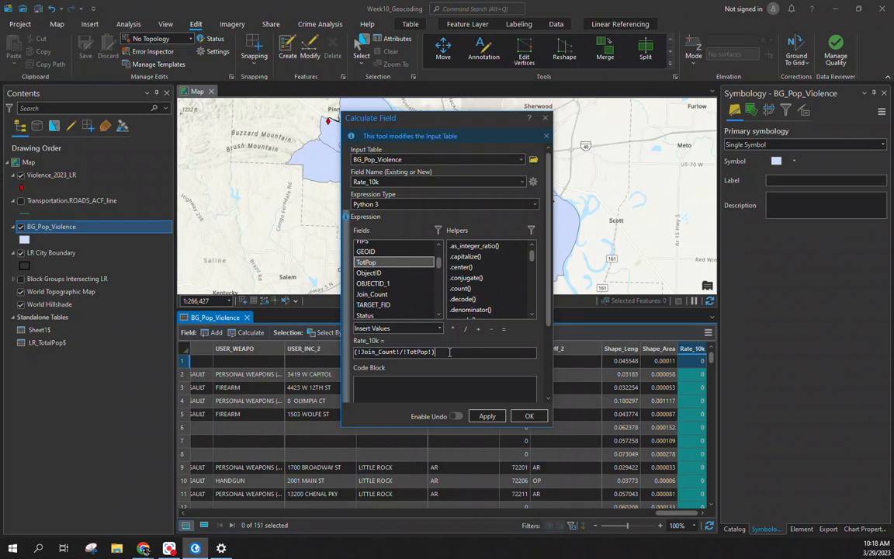
{"action": "type", "text": ")"}
{"action": "left_click", "coordinate": [454, 329]}
{"action": "left_click", "coordinate": [512, 352]}
{"action": "left_click", "coordinate": [486, 416]}
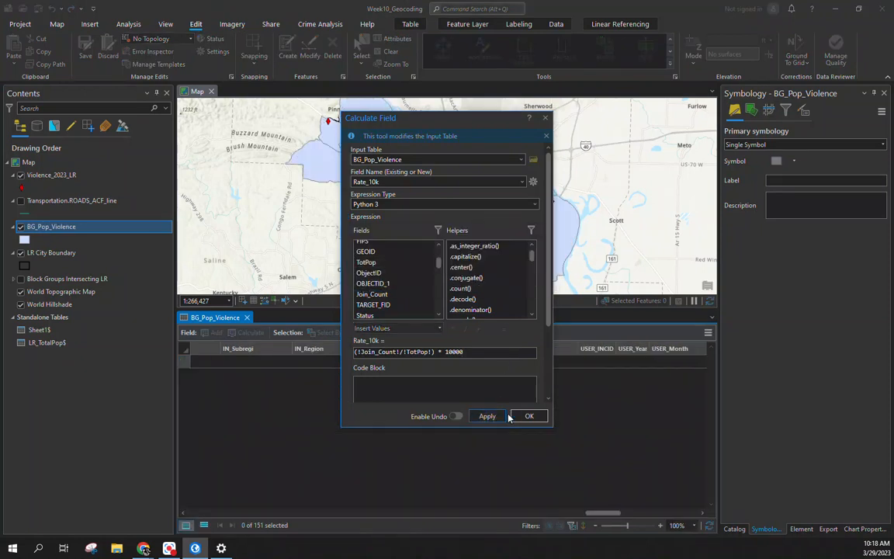
{"action": "left_click", "coordinate": [525, 416]}
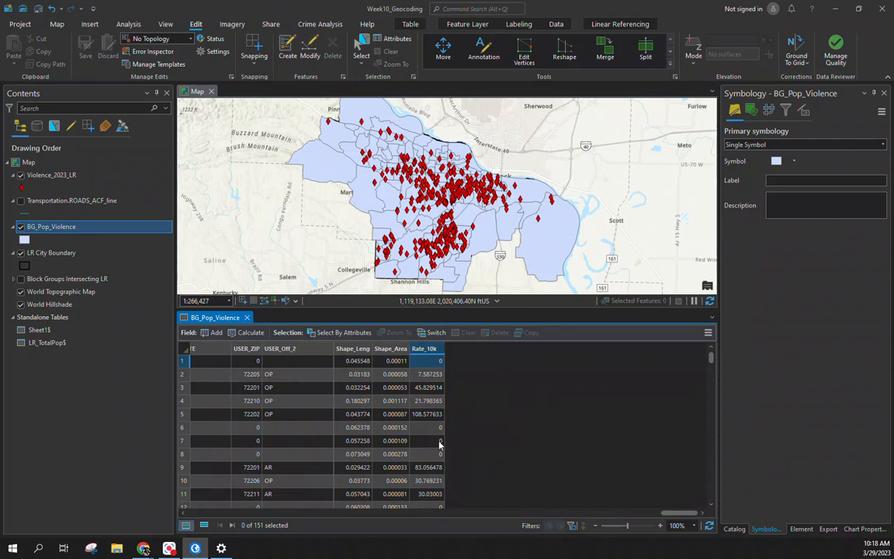
Step: Select block group row 29 (Rate_10k 0), pan the map to it, and reach its symbol options
{"action": "scroll", "coordinate": [466, 450], "scroll_direction": "down", "scroll_amount": 8}
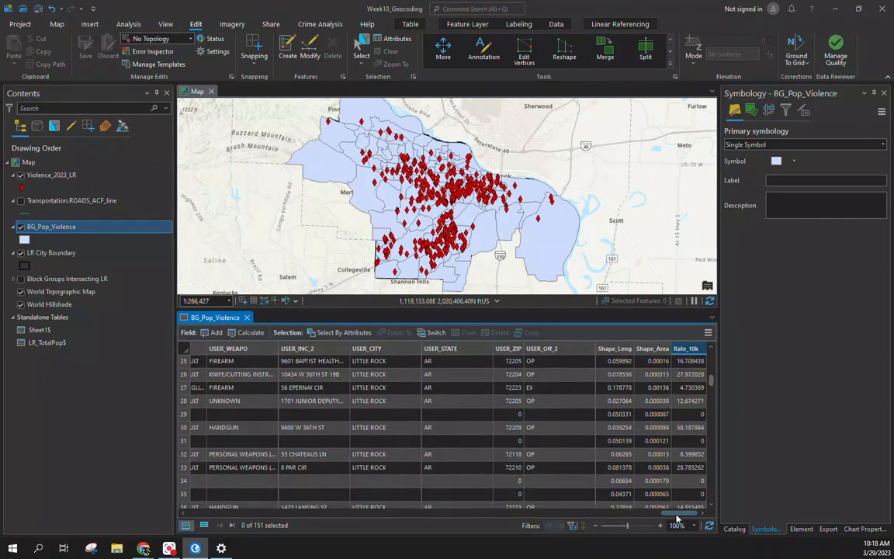
{"action": "left_click", "coordinate": [181, 417]}
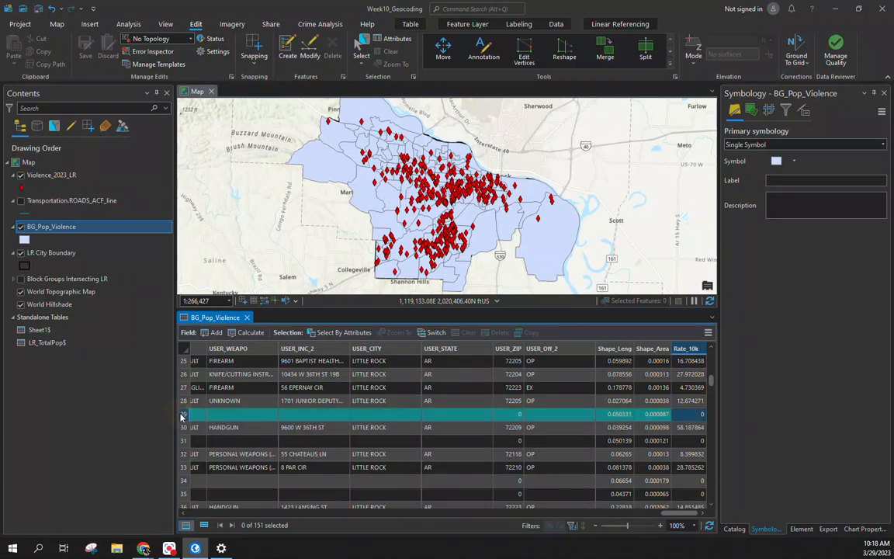
{"action": "scroll", "coordinate": [450, 166], "scroll_direction": "up", "scroll_amount": 5}
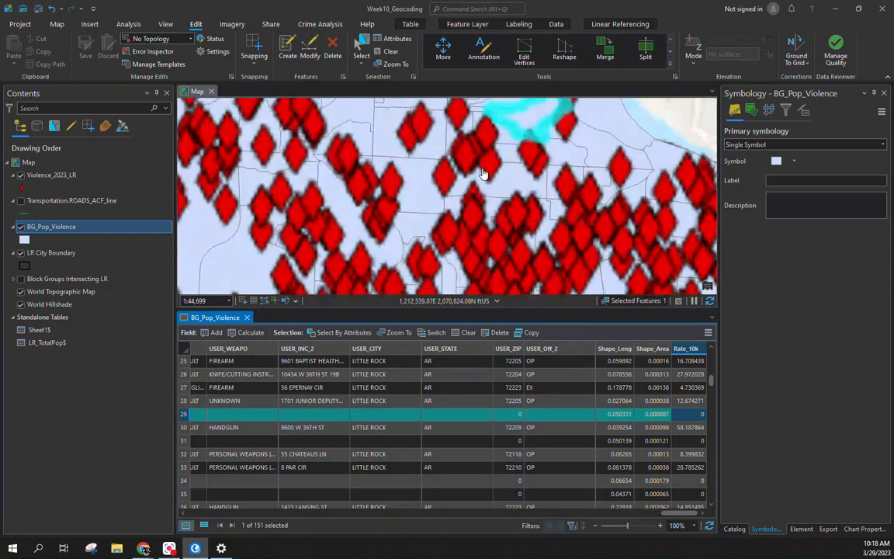
{"action": "left_click_drag", "start_coordinate": [522, 133], "coordinate": [474, 176]}
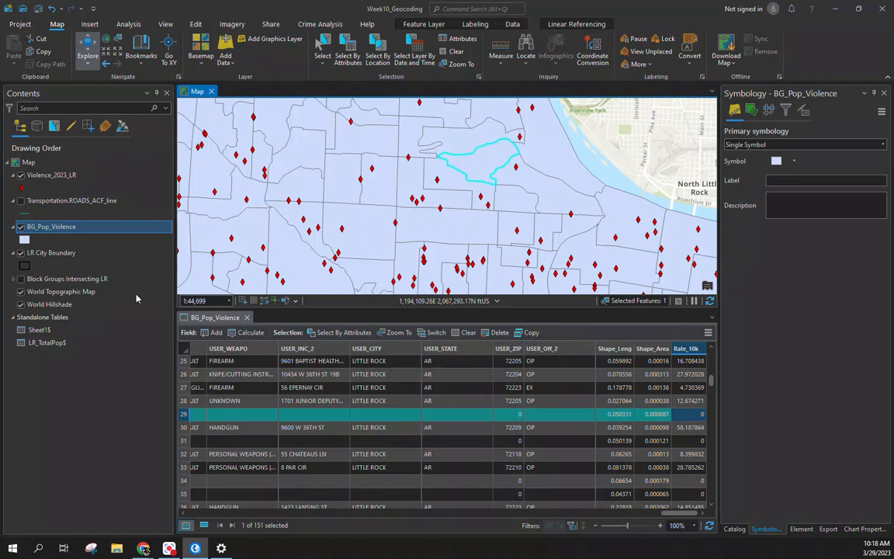
{"action": "left_click", "coordinate": [24, 239]}
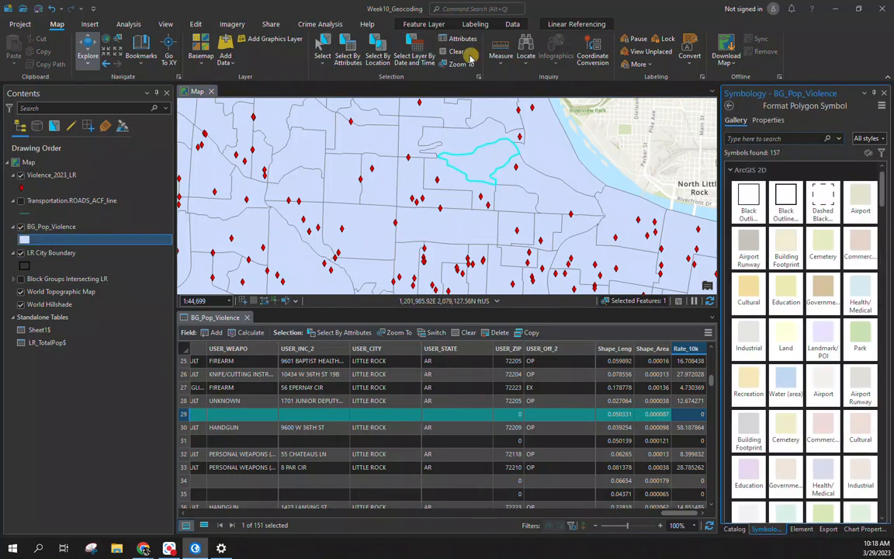
Step: Shade BG_Pop_Violence with graduated colours by Rate_10k in 10 quantile classes
{"action": "left_click", "coordinate": [454, 52]}
{"action": "left_click", "coordinate": [730, 107]}
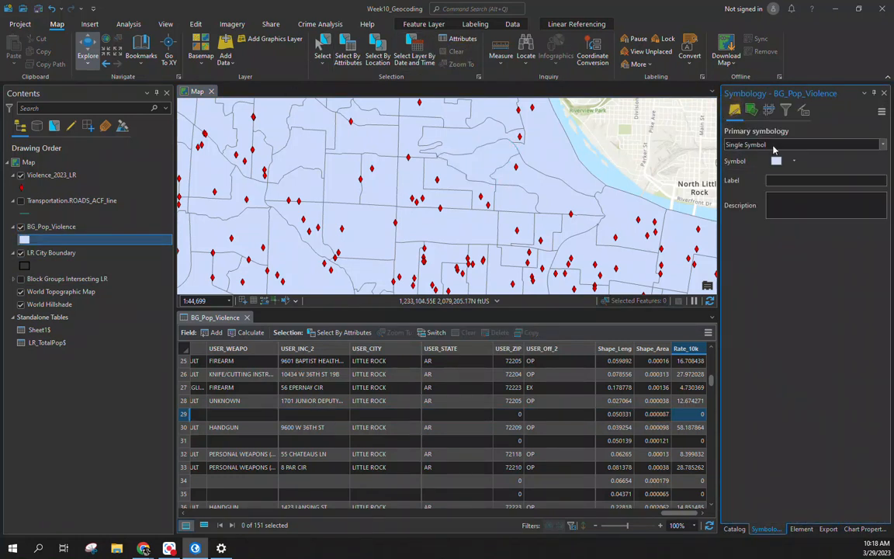
{"action": "left_click", "coordinate": [859, 146]}
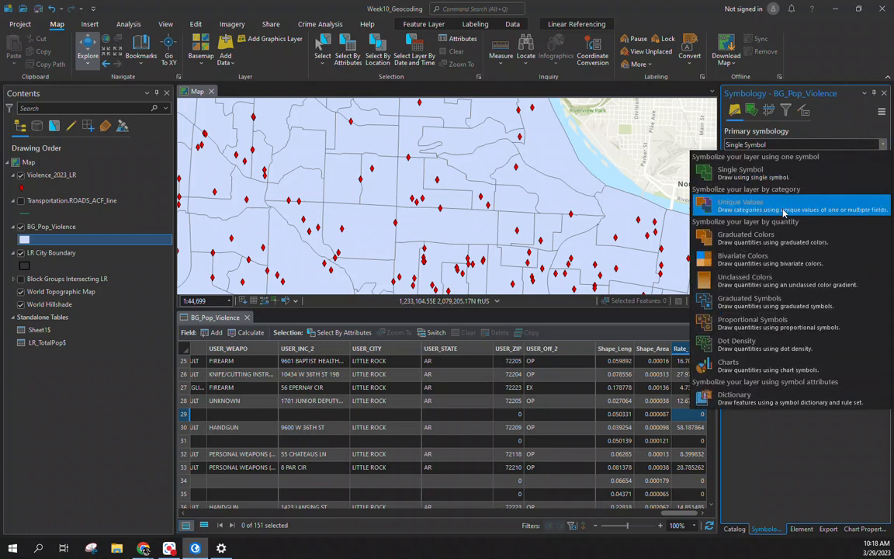
{"action": "left_click", "coordinate": [766, 239]}
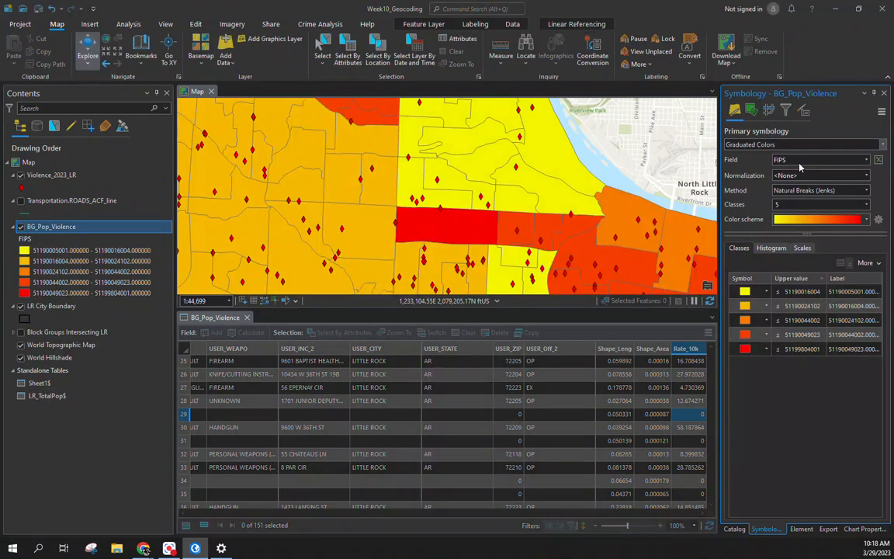
{"action": "left_click", "coordinate": [823, 159]}
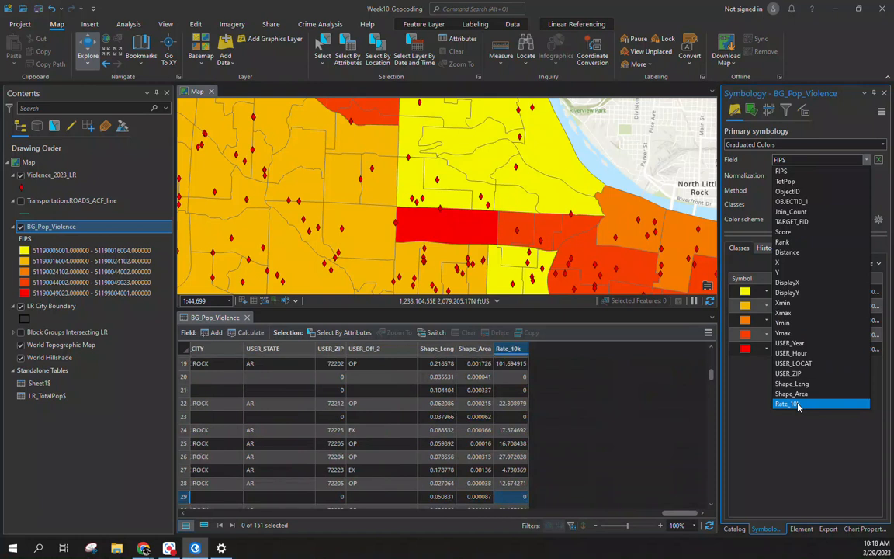
{"action": "left_click", "coordinate": [788, 404]}
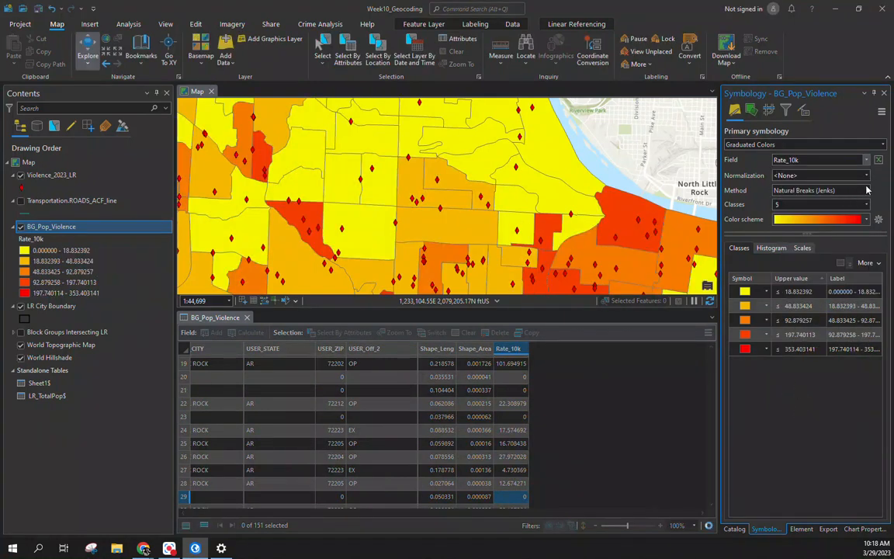
{"action": "left_click", "coordinate": [865, 190]}
{"action": "left_click", "coordinate": [815, 262]}
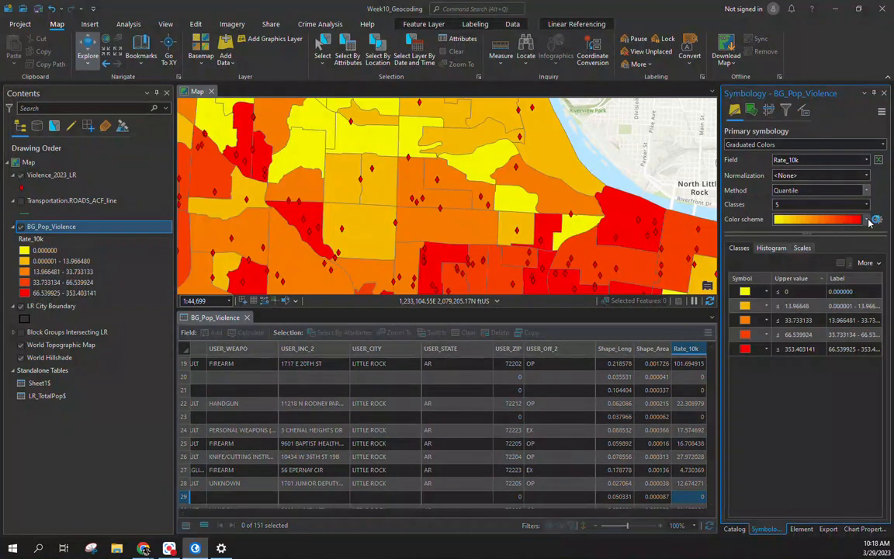
{"action": "left_click", "coordinate": [866, 205]}
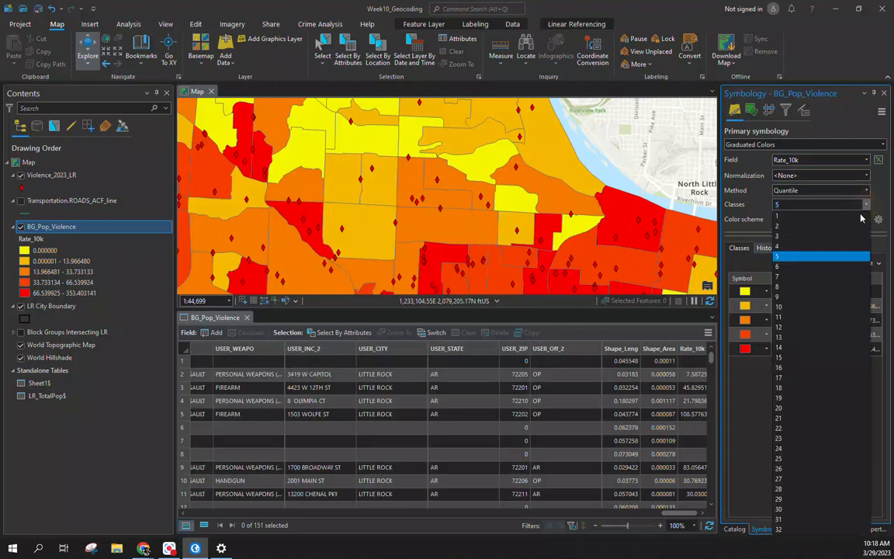
{"action": "left_click", "coordinate": [814, 308]}
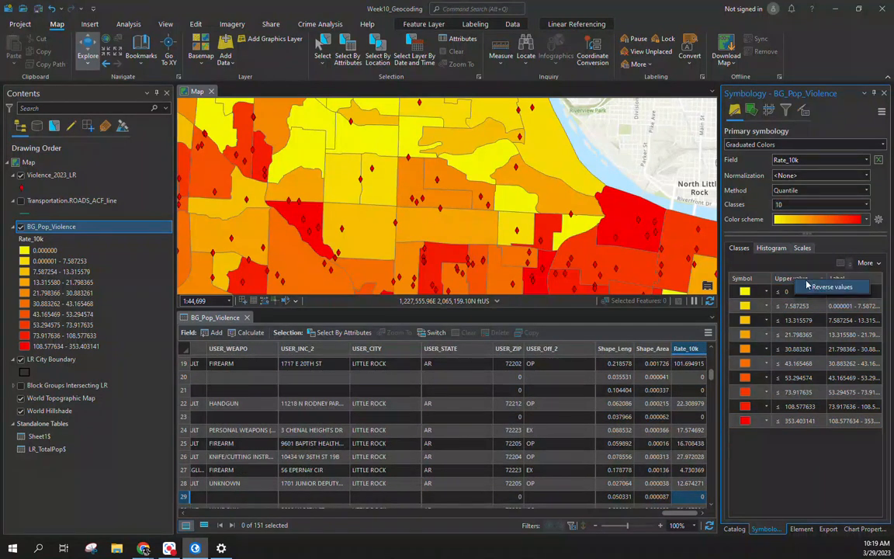
Step: Reverse the class colours so the highest rates are red, and hide the Violence_2023_LR points
{"action": "left_click", "coordinate": [793, 281]}
{"action": "left_click", "coordinate": [758, 287]}
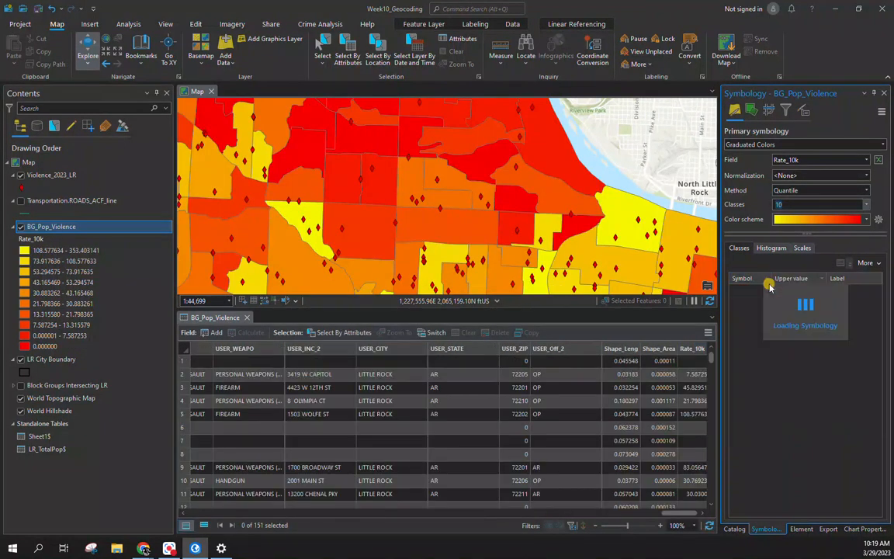
{"action": "scroll", "coordinate": [419, 233], "scroll_direction": "down", "scroll_amount": 4}
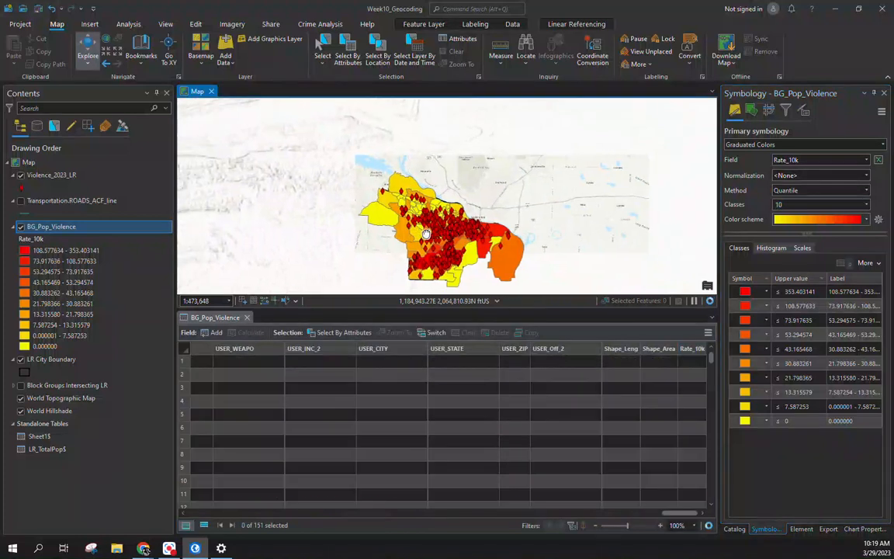
{"action": "left_click", "coordinate": [20, 179]}
{"action": "left_click", "coordinate": [20, 175]}
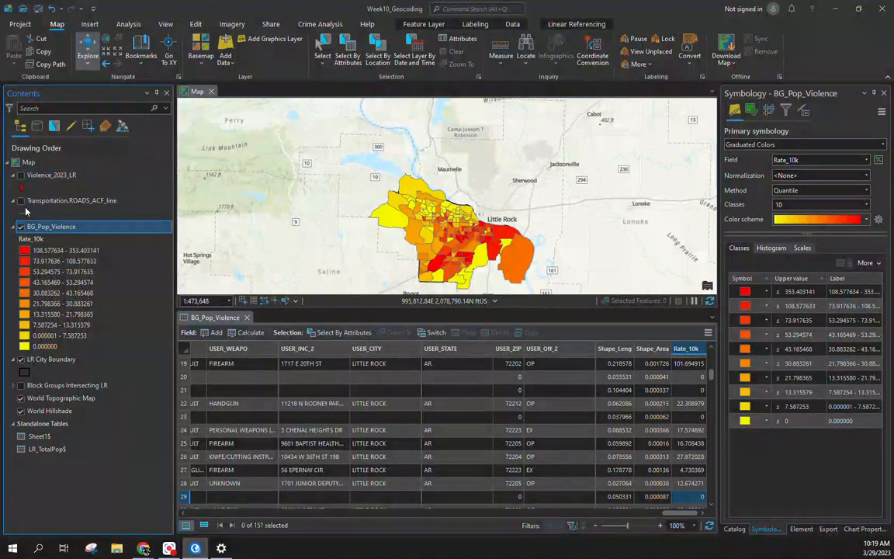
Step: Move LR City Boundary above BG_Pop_Violence in Contents and close the attribute table
{"action": "mouse_move", "coordinate": [53, 318]}
{"action": "left_mouse_down"}
{"action": "mouse_move", "coordinate": [40, 200]}
{"action": "mouse_move", "coordinate": [47, 226]}
{"action": "left_mouse_up"}
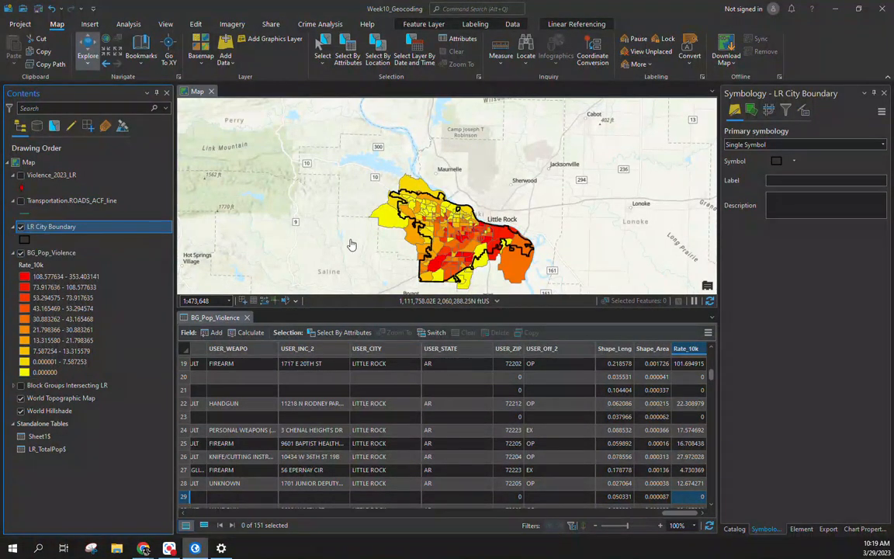
{"action": "left_click", "coordinate": [247, 317]}
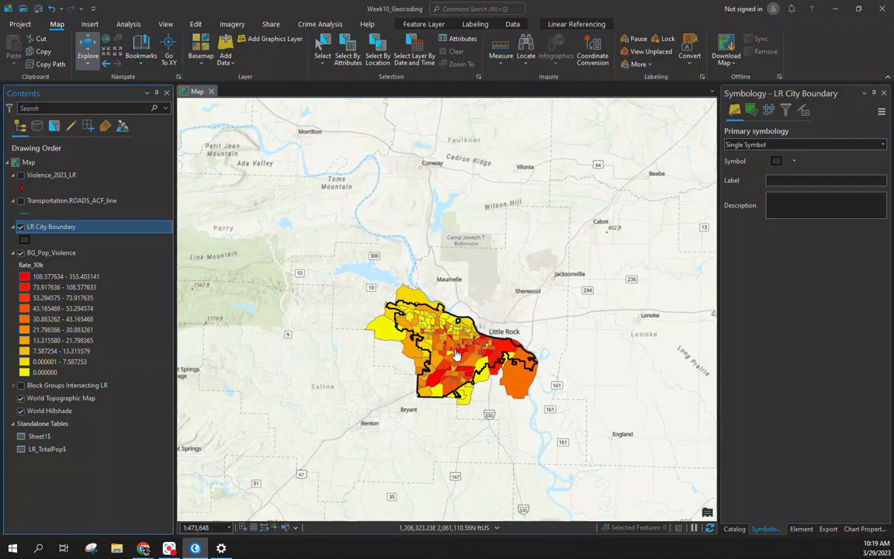
{"action": "scroll", "coordinate": [437, 342], "scroll_direction": "up", "scroll_amount": 4}
{"action": "scroll", "coordinate": [437, 342], "scroll_direction": "up", "scroll_amount": 2}
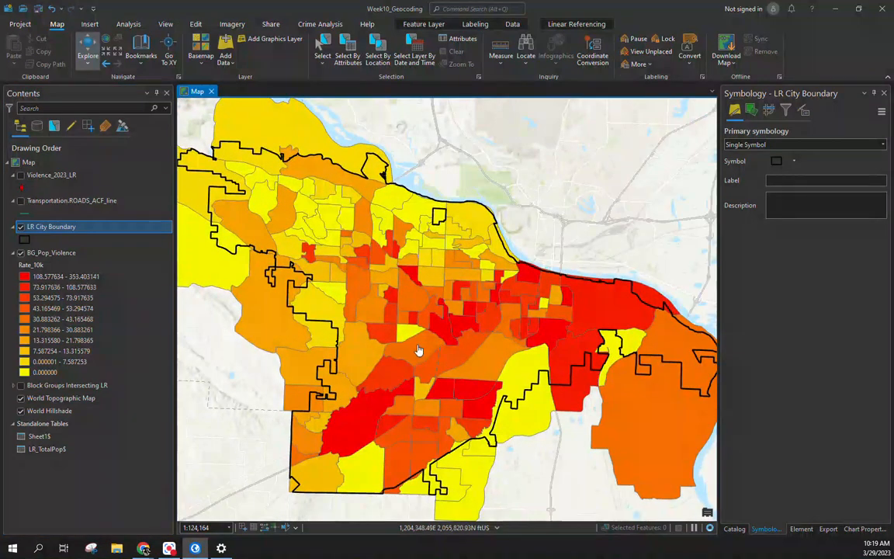
Step: Toggle the roads, block group and city boundary layers to compare them, leaving roads hidden
{"action": "left_click", "coordinate": [21, 201]}
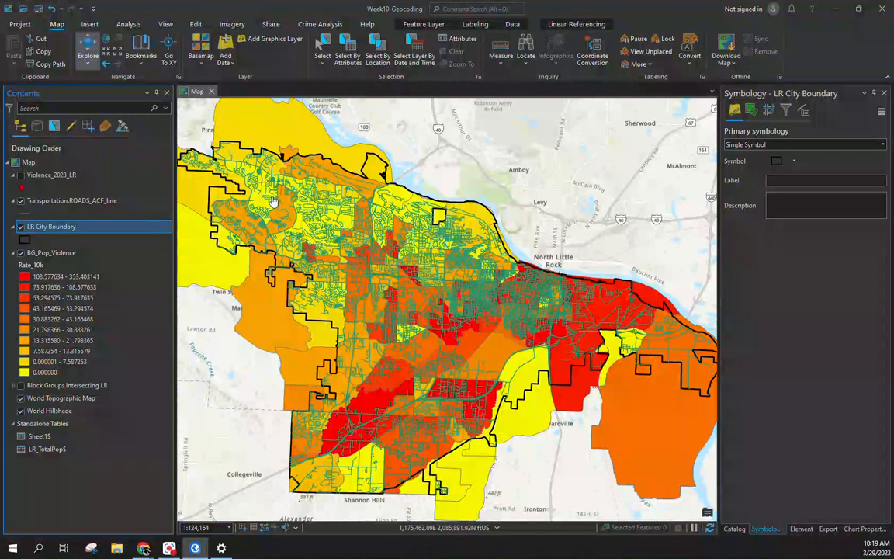
{"action": "left_click", "coordinate": [21, 253]}
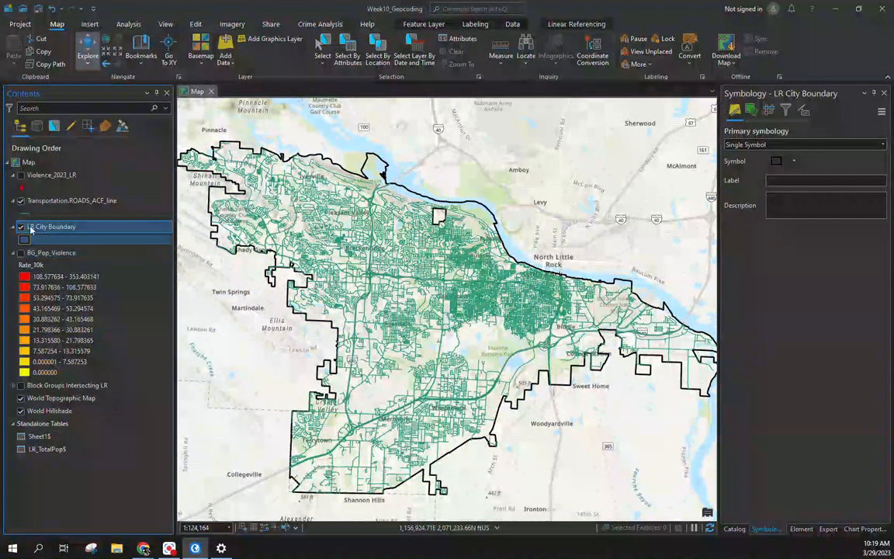
{"action": "left_click", "coordinate": [21, 253]}
{"action": "left_click", "coordinate": [21, 226]}
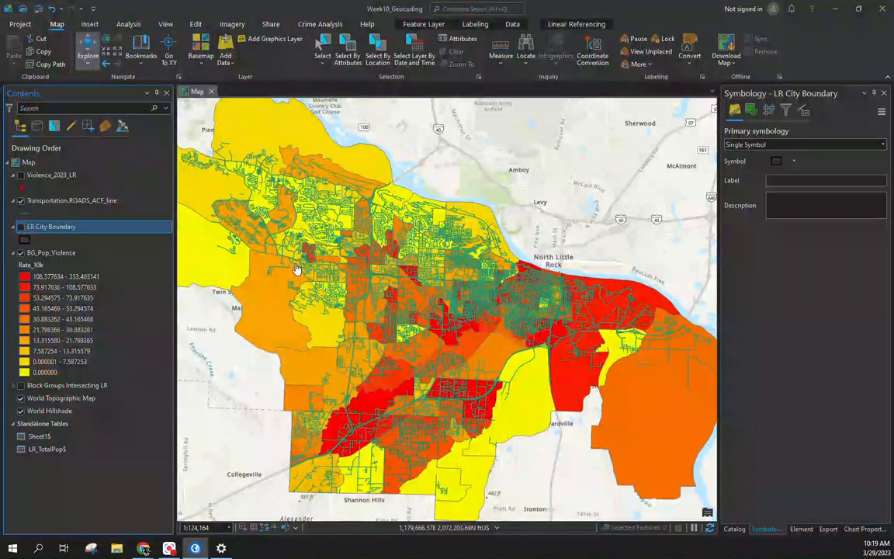
{"action": "scroll", "coordinate": [296, 269], "scroll_direction": "down", "scroll_amount": 5}
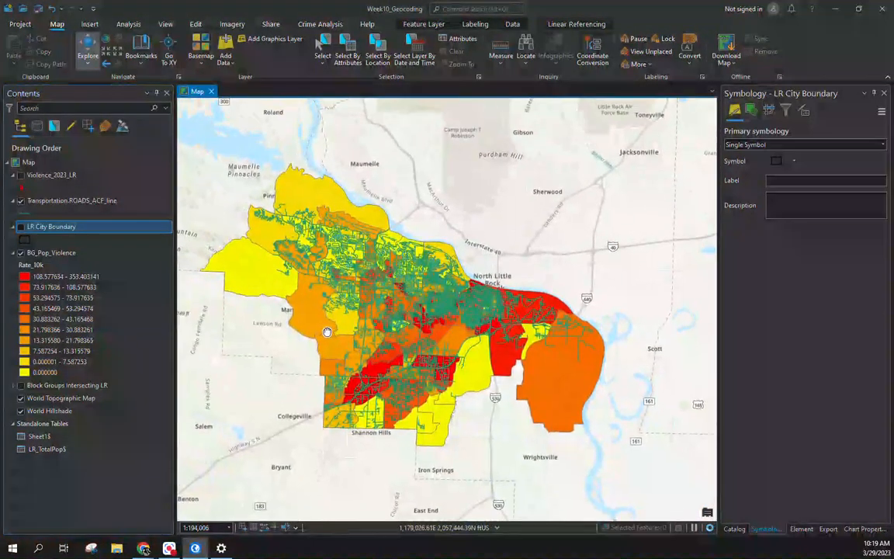
{"action": "left_click_drag", "start_coordinate": [348, 319], "coordinate": [348, 318]}
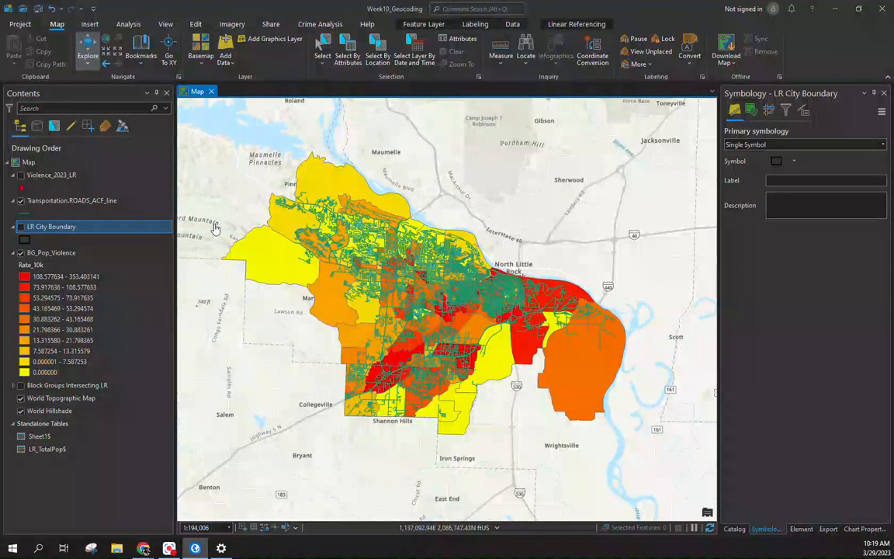
{"action": "left_click", "coordinate": [21, 227]}
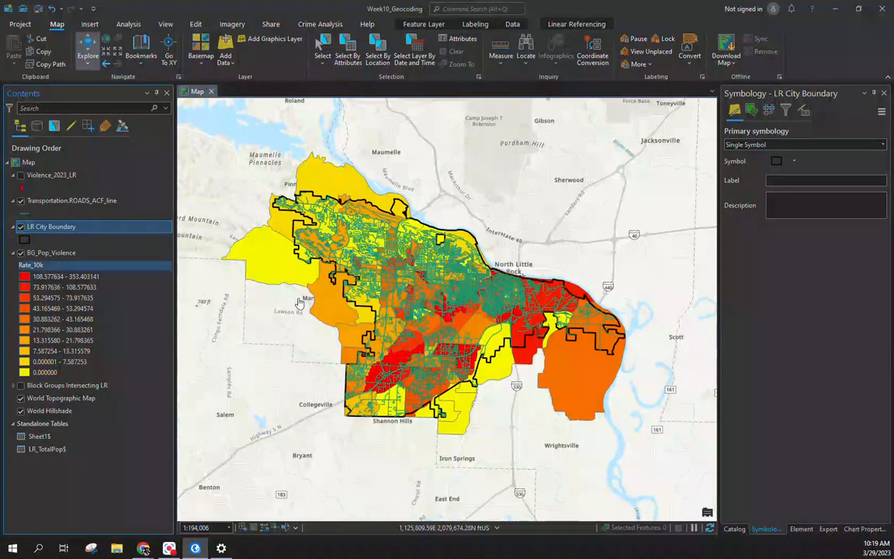
{"action": "left_click", "coordinate": [21, 200]}
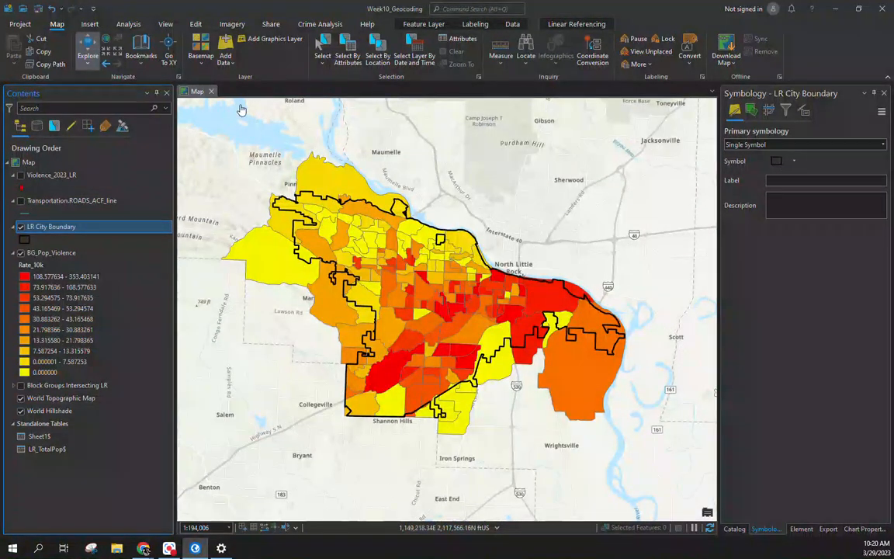
Step: Browse the Analysis tab's tool gallery without choosing a tool, ending on the Analysis tab
{"action": "left_click", "coordinate": [130, 26]}
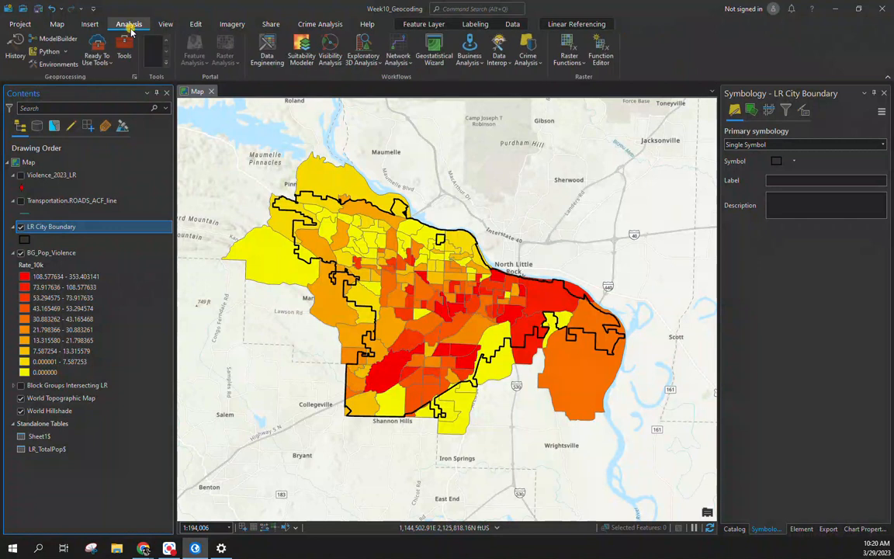
{"action": "left_click", "coordinate": [108, 67]}
{"action": "left_click", "coordinate": [159, 54]}
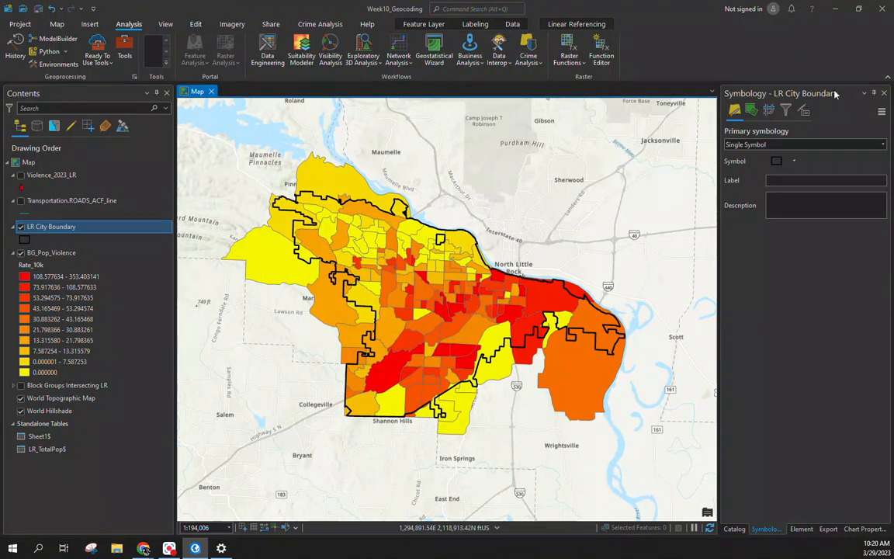
{"action": "left_click", "coordinate": [90, 25]}
{"action": "left_click", "coordinate": [57, 24]}
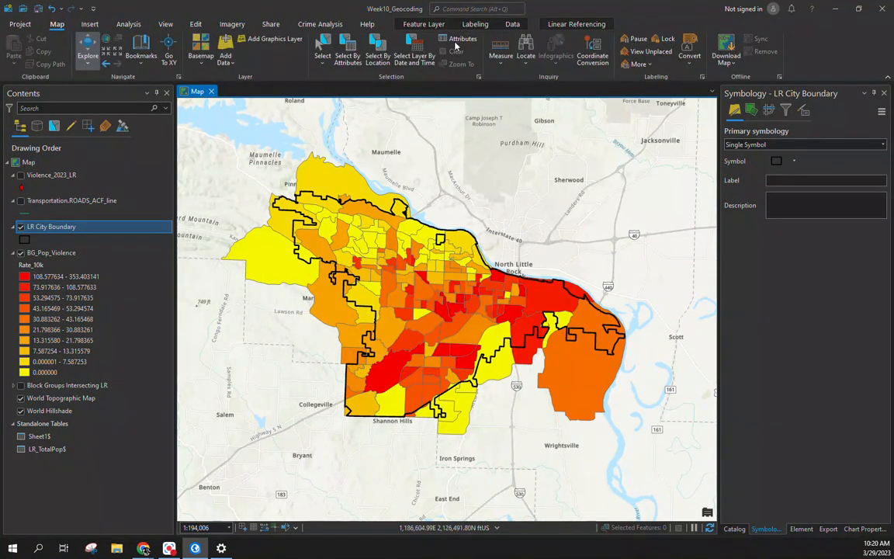
{"action": "left_click", "coordinate": [115, 24]}
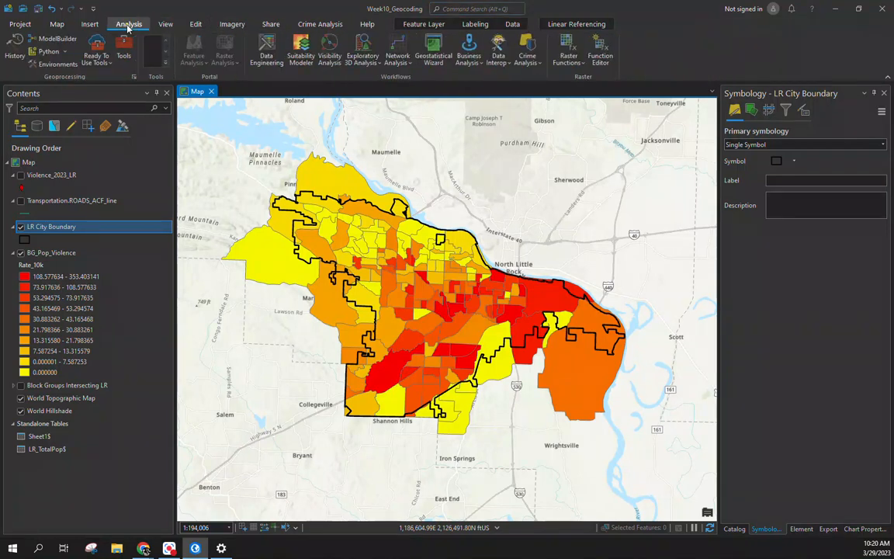
Step: Search the geoprocessing tools for 'cli' and open the Clip tool
{"action": "left_click", "coordinate": [124, 50]}
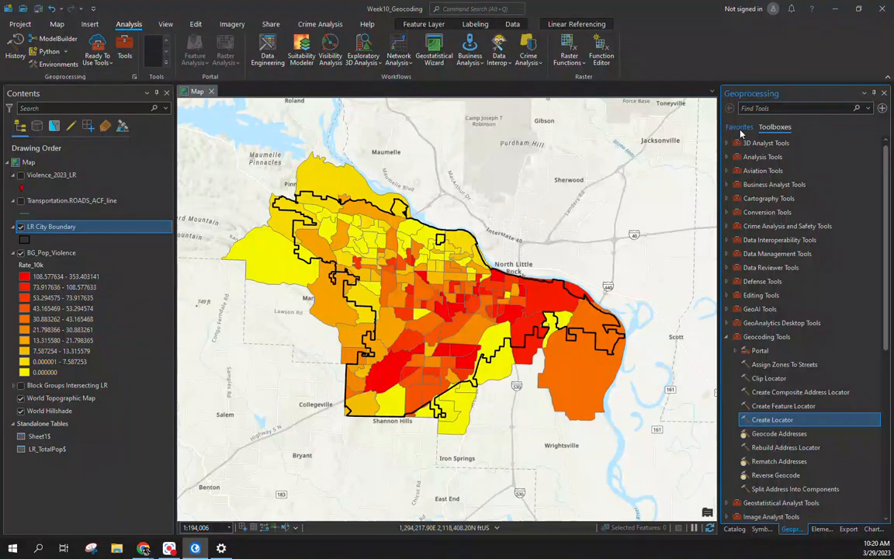
{"action": "left_click", "coordinate": [752, 109]}
{"action": "type", "text": "clip"}
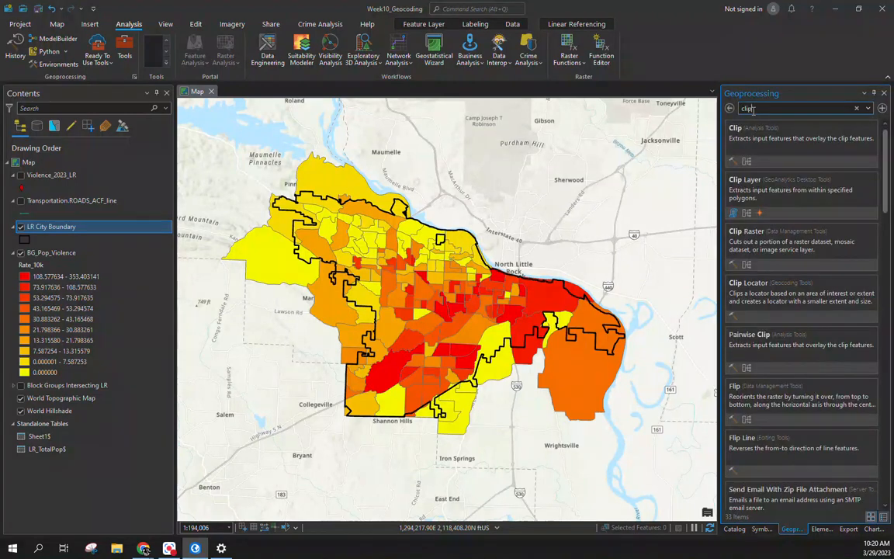
{"action": "left_click", "coordinate": [814, 135]}
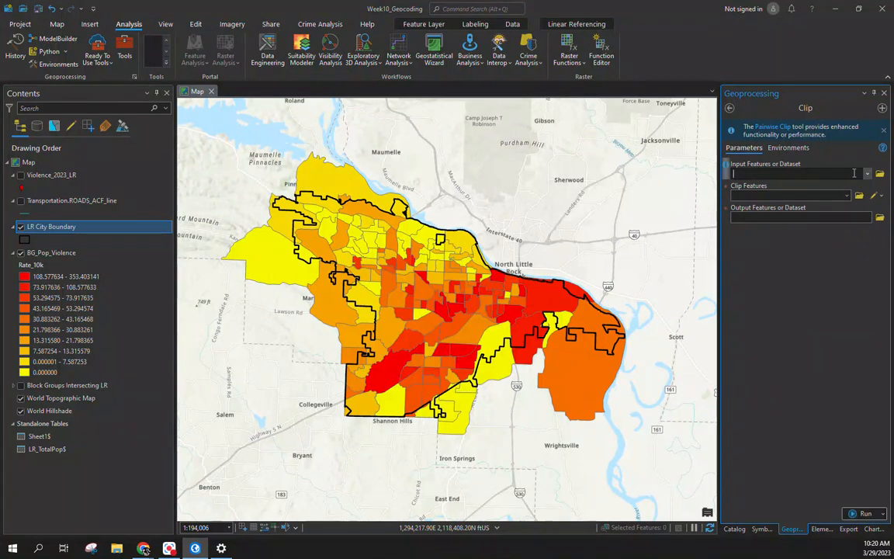
Step: Clip BG_Pop_Violence by LR City Boundary and run the tool
{"action": "left_click", "coordinate": [865, 175]}
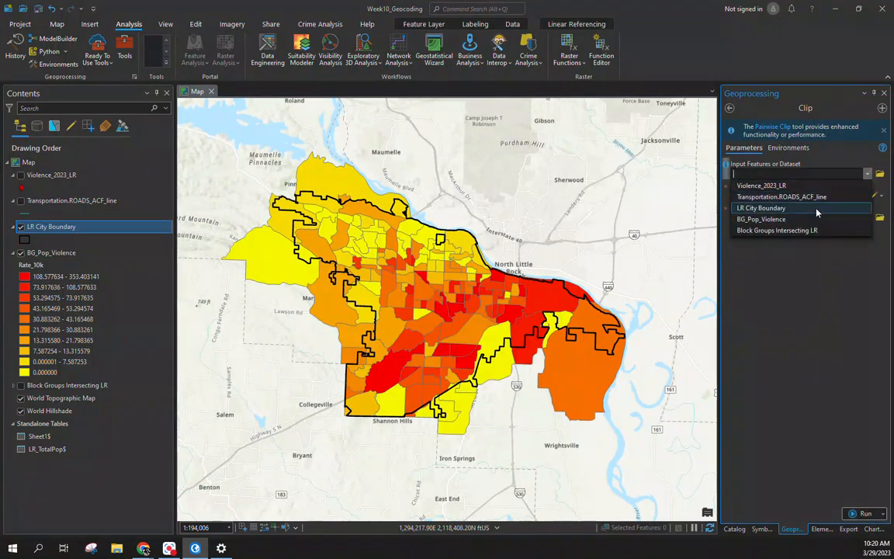
{"action": "left_click", "coordinate": [807, 220]}
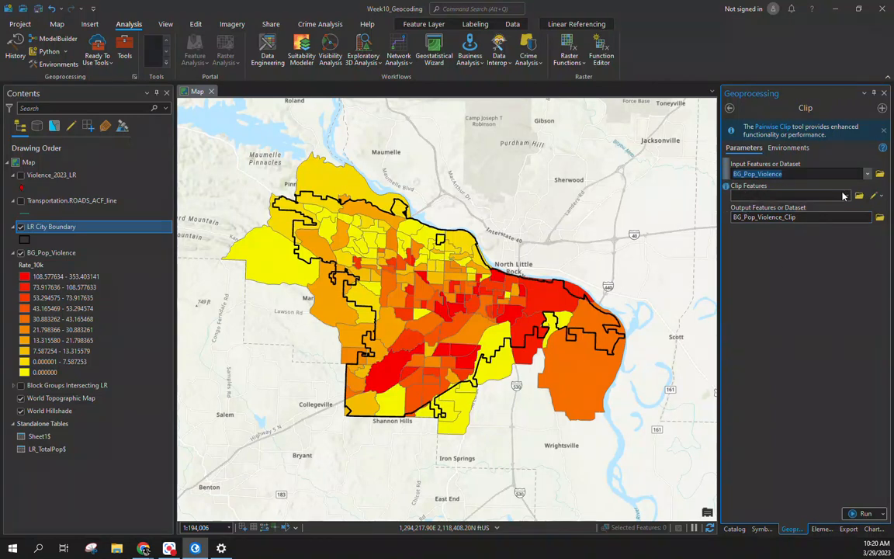
{"action": "left_click", "coordinate": [846, 197]}
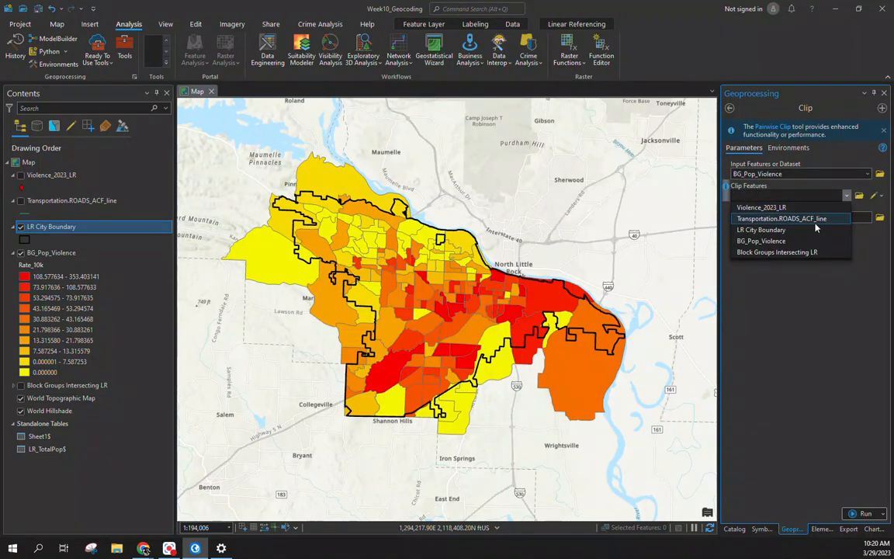
{"action": "left_click", "coordinate": [793, 229]}
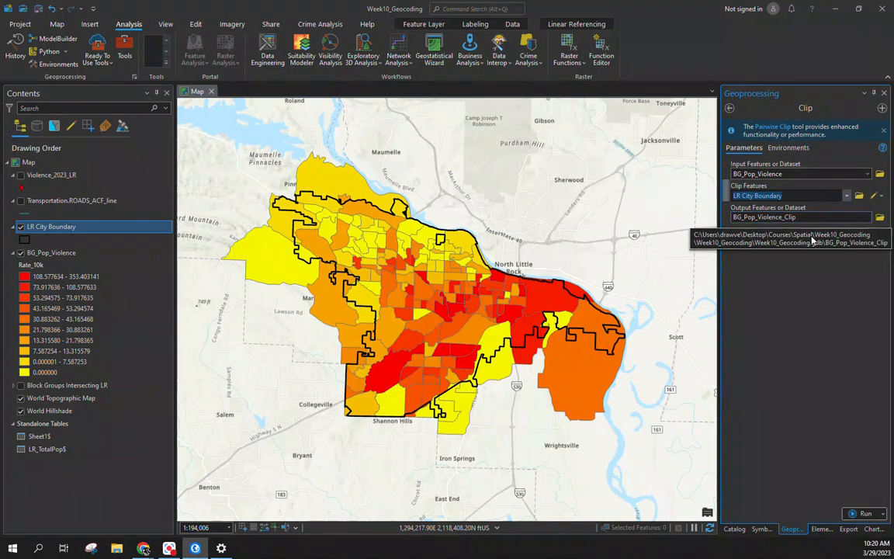
{"action": "left_click", "coordinate": [862, 513]}
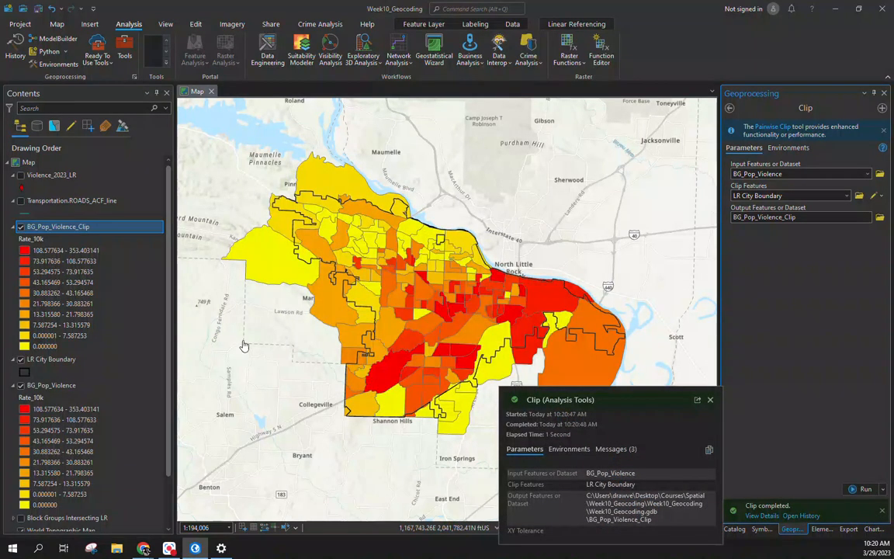
Step: Hide BG_Pop_Violence, move LR City Boundary above BG_Pop_Violence_Clip, and turn on the roads layer
{"action": "left_click", "coordinate": [20, 385]}
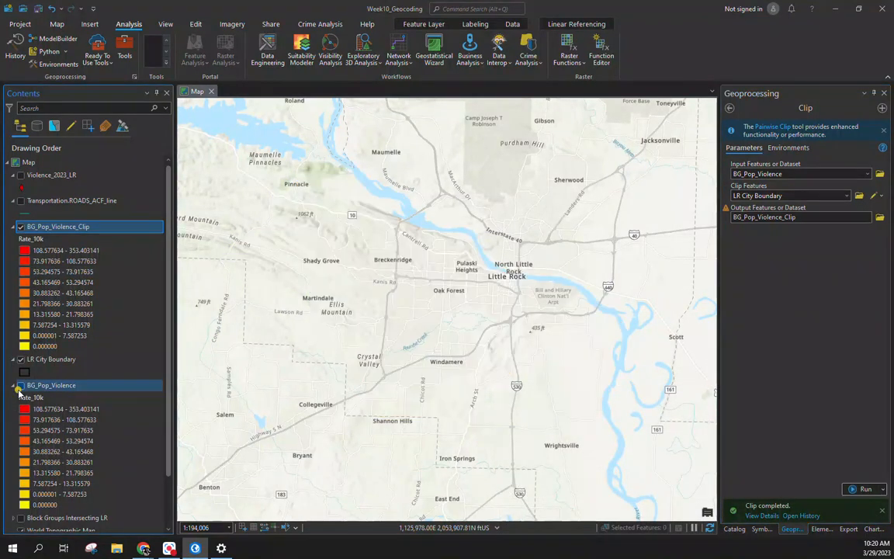
{"action": "left_click_drag", "start_coordinate": [39, 358], "coordinate": [45, 208]}
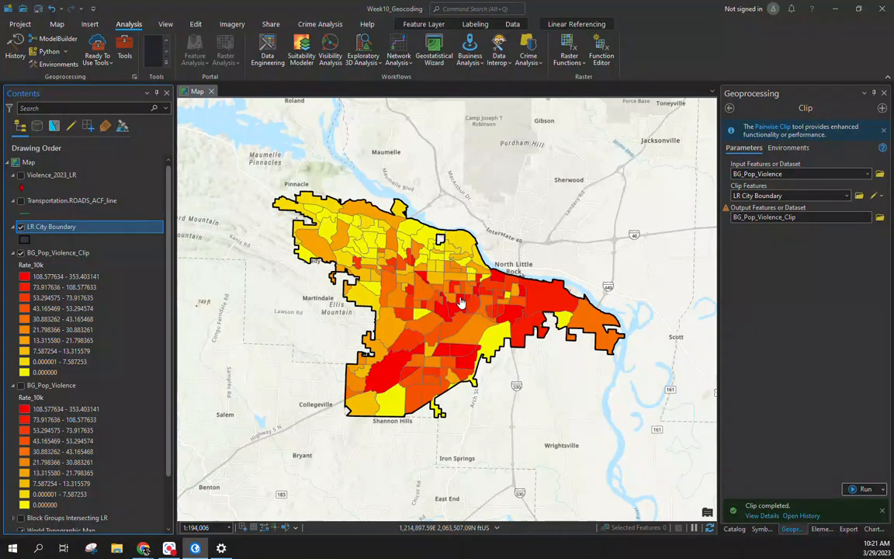
{"action": "scroll", "coordinate": [414, 339], "scroll_direction": "up", "scroll_amount": 2}
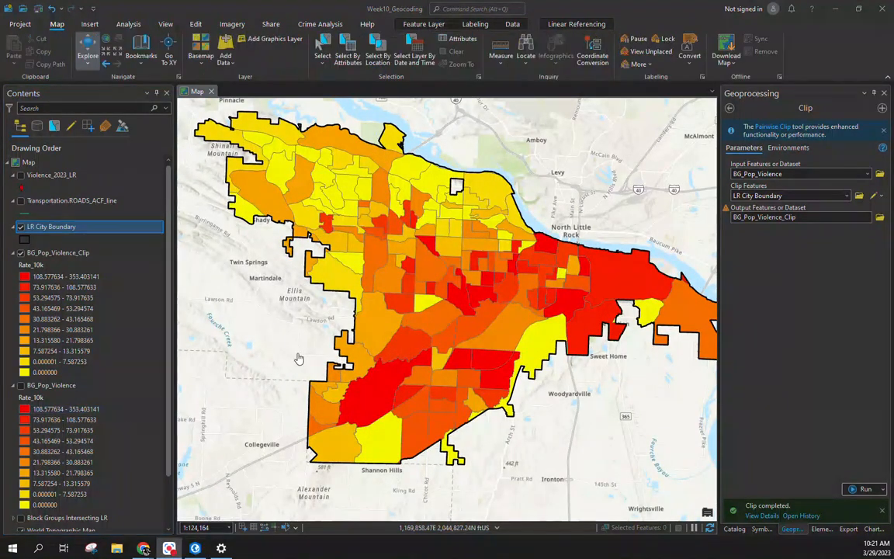
{"action": "left_click_drag", "start_coordinate": [354, 317], "coordinate": [350, 316]}
{"action": "scroll", "coordinate": [350, 316], "scroll_direction": "down", "scroll_amount": 1}
{"action": "scroll", "coordinate": [353, 319], "scroll_direction": "down", "scroll_amount": 1}
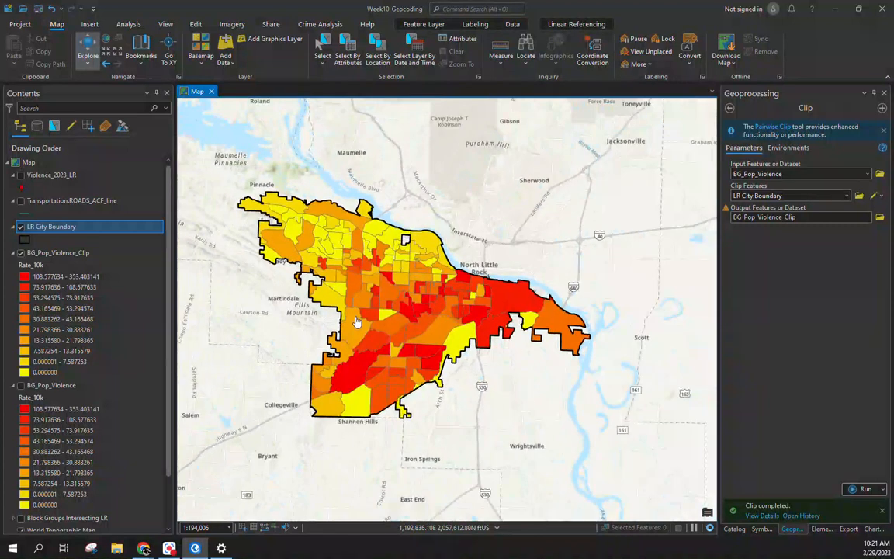
{"action": "scroll", "coordinate": [356, 321], "scroll_direction": "up", "scroll_amount": 2}
{"action": "left_click", "coordinate": [21, 201]}
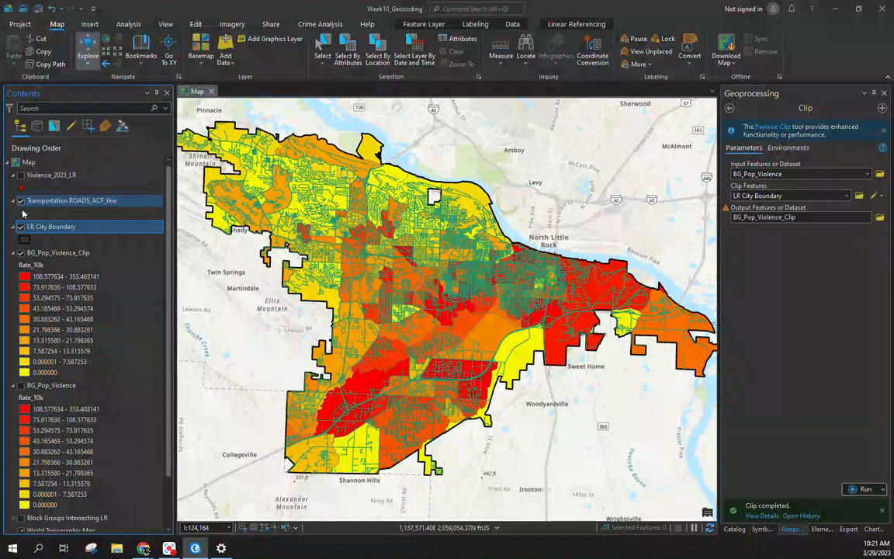
Step: Change the road line colour to dark grey and apply it
{"action": "left_click", "coordinate": [23, 212]}
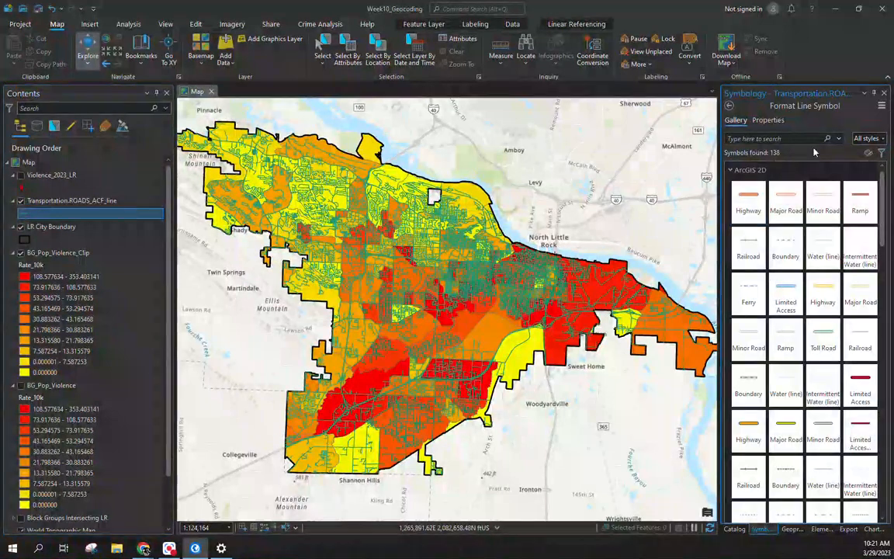
{"action": "left_click", "coordinate": [768, 120]}
{"action": "left_click", "coordinate": [876, 174]}
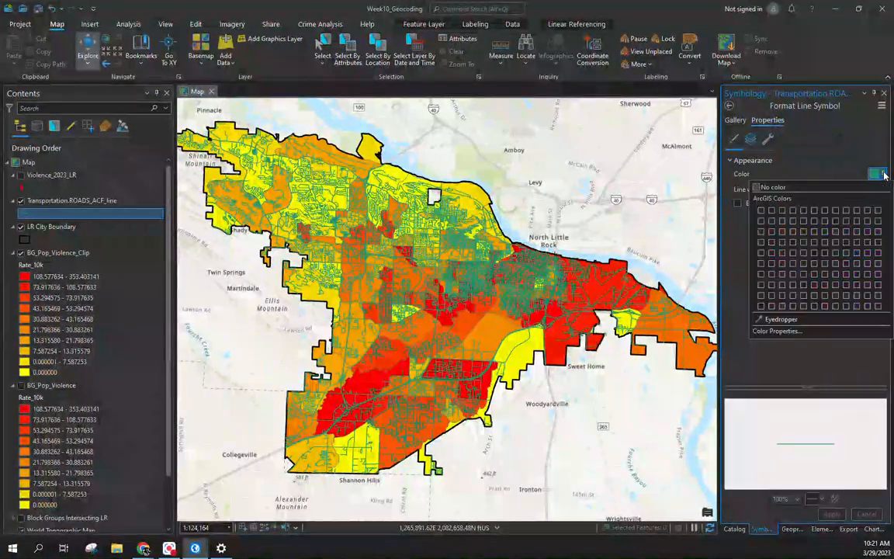
{"action": "left_click", "coordinate": [760, 211]}
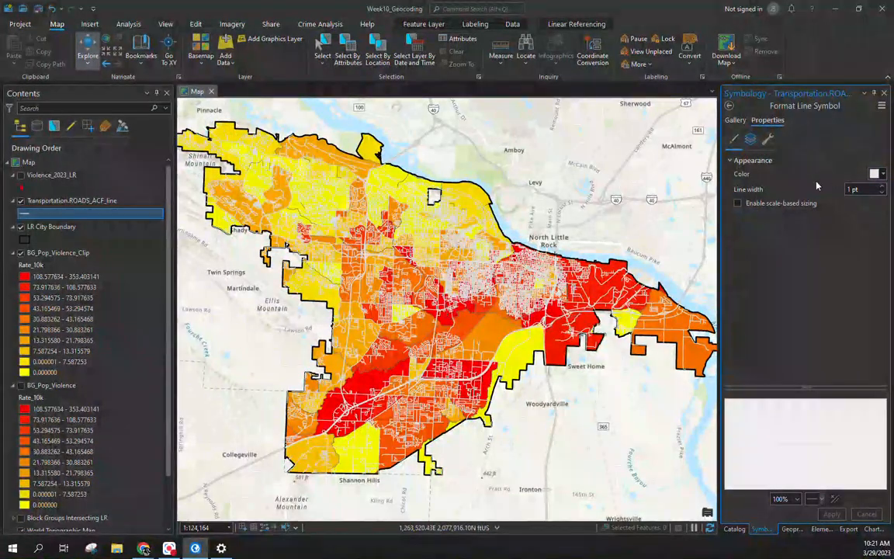
{"action": "left_click", "coordinate": [876, 174]}
{"action": "left_click", "coordinate": [765, 280]}
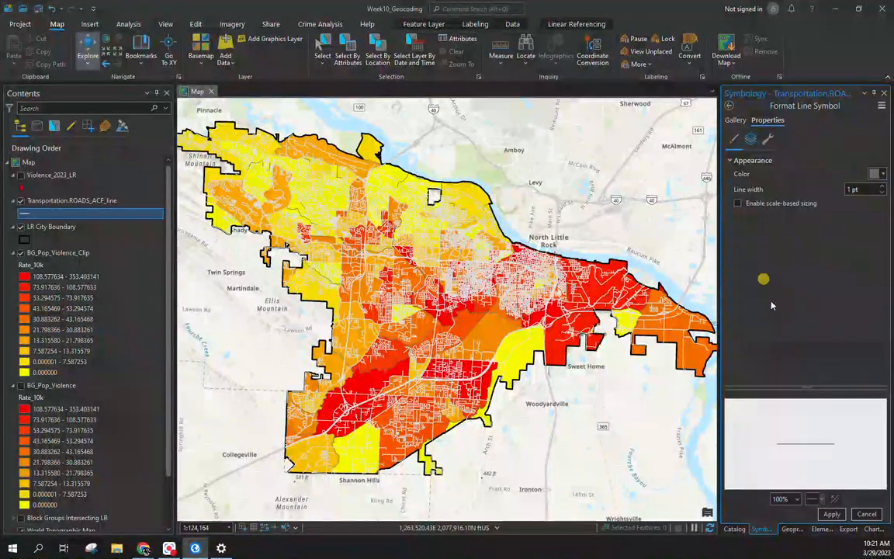
{"action": "left_click", "coordinate": [831, 515]}
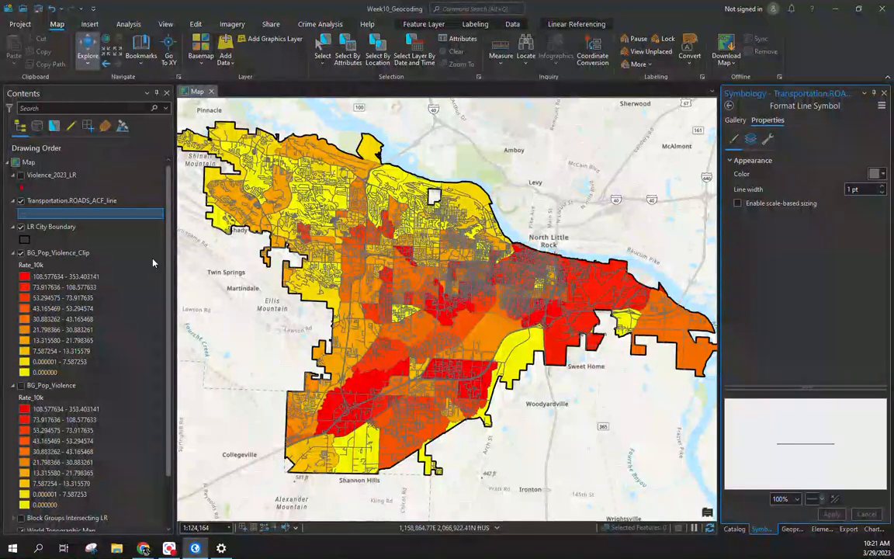
Step: Hide the roads layer and select BG_Pop_Violence_Clip to show its Rate_10k symbology
{"action": "left_click", "coordinate": [26, 203]}
{"action": "left_click", "coordinate": [21, 200]}
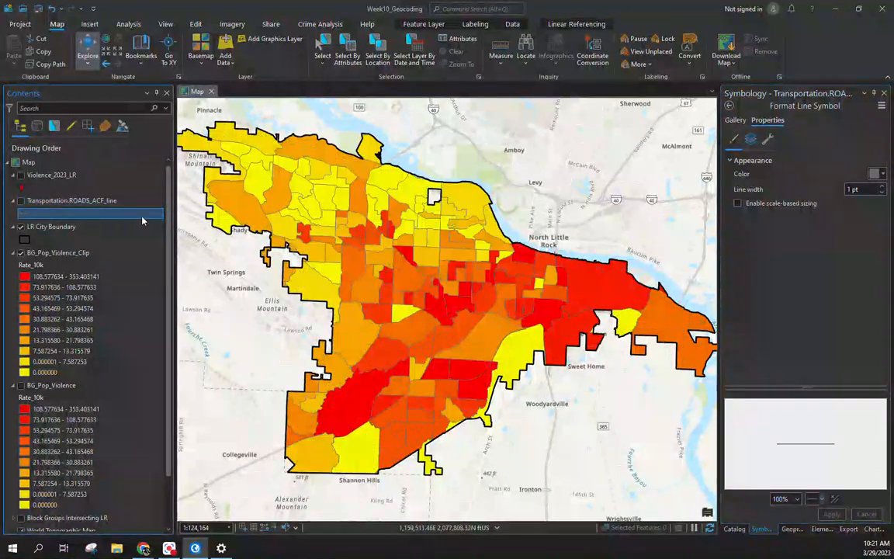
{"action": "left_click", "coordinate": [58, 252]}
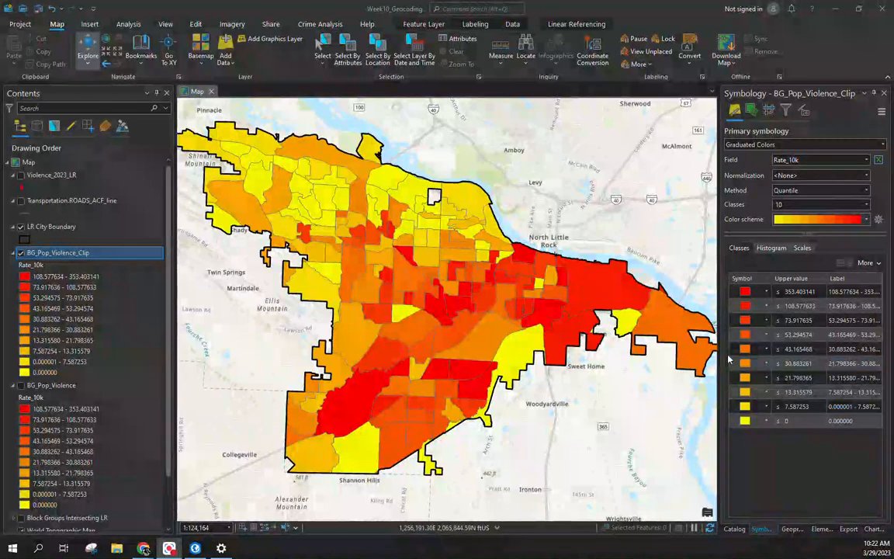
Step: In Vary symbology by attribute, inspect the Transparency field list and expression builder without changes
{"action": "left_click", "coordinate": [754, 112]}
{"action": "left_click", "coordinate": [727, 145]}
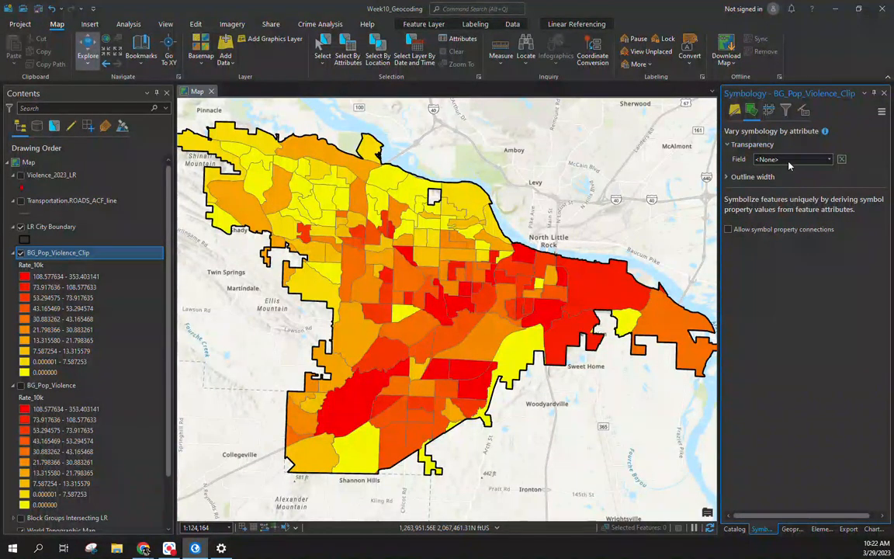
{"action": "left_click", "coordinate": [830, 159]}
{"action": "left_click", "coordinate": [836, 161]}
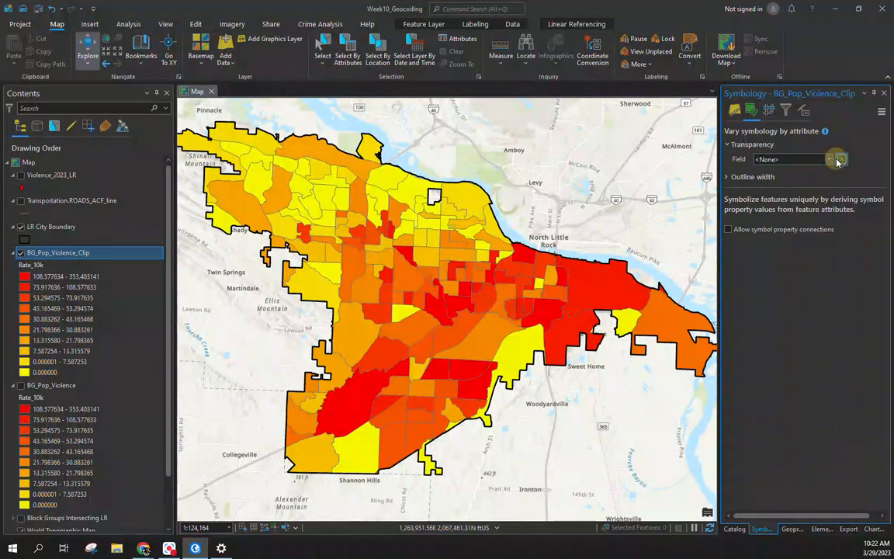
{"action": "left_click", "coordinate": [842, 160]}
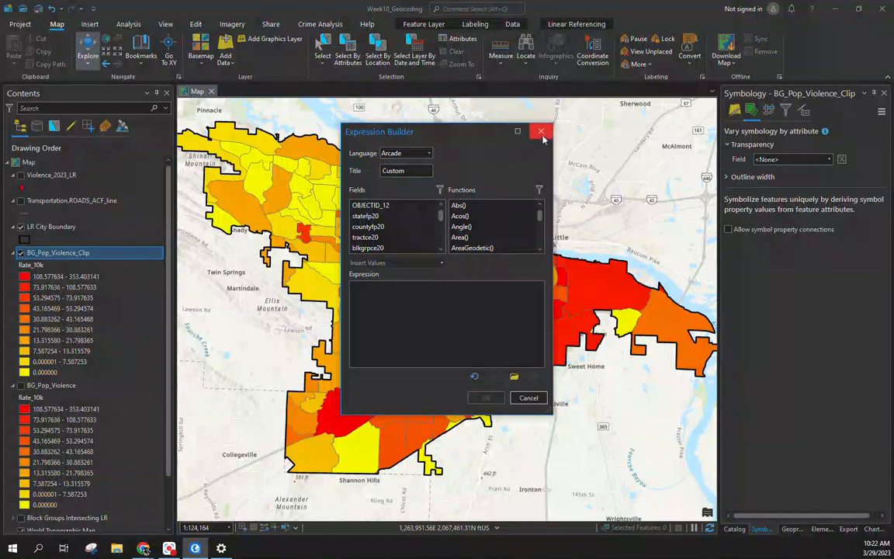
{"action": "left_click", "coordinate": [541, 134]}
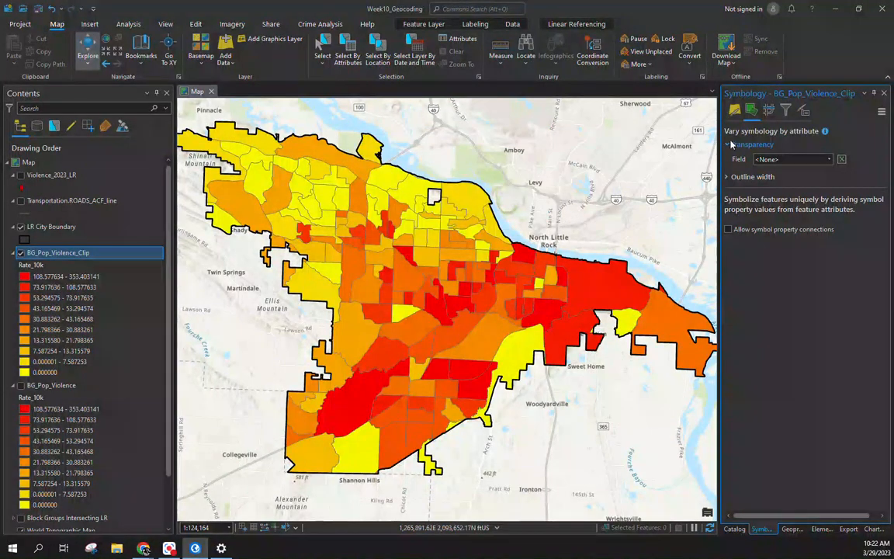
{"action": "left_click", "coordinate": [736, 139]}
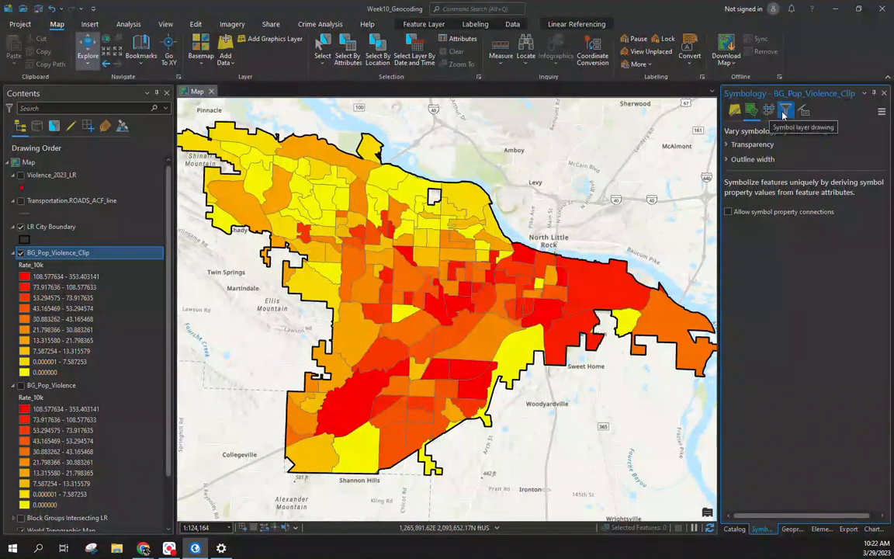
Step: Look over the display filter and advanced symbology tabs, then reopen the Transparency field list
{"action": "left_click", "coordinate": [784, 112]}
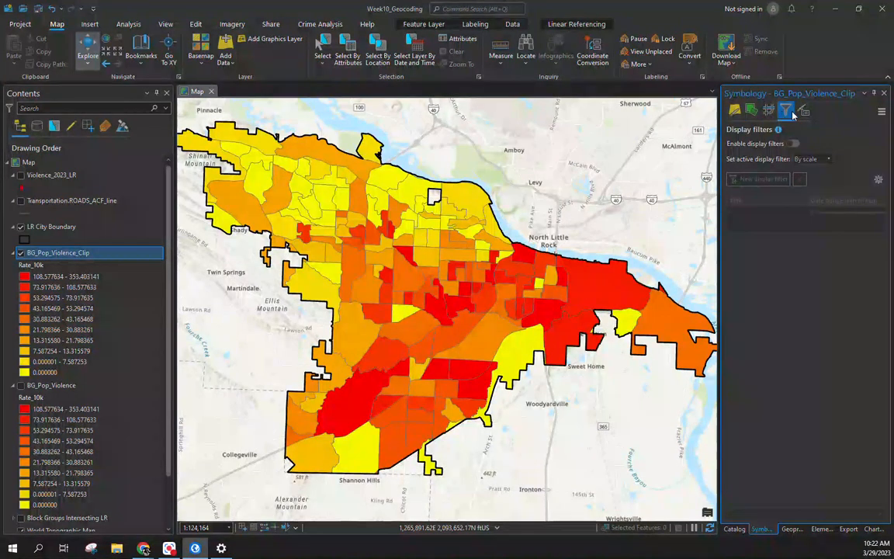
{"action": "left_click", "coordinate": [752, 111]}
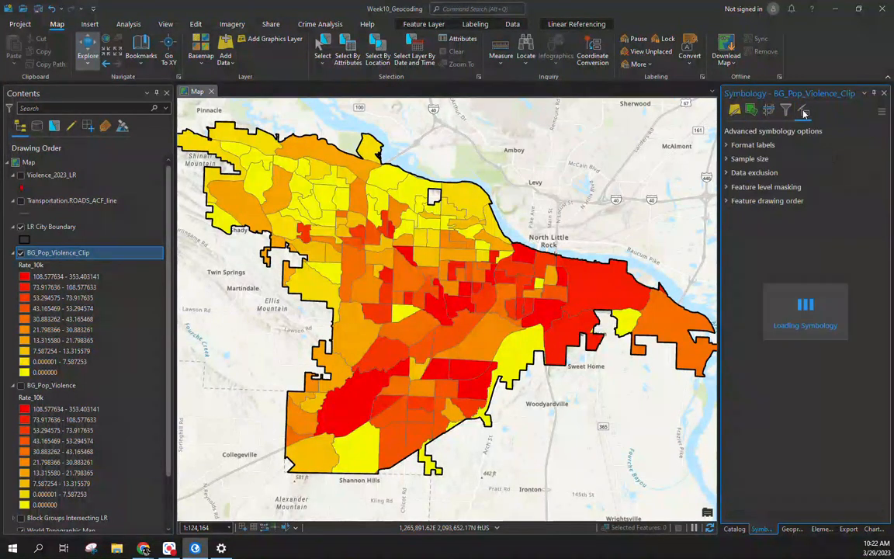
{"action": "left_click", "coordinate": [751, 111]}
{"action": "left_click", "coordinate": [728, 159]}
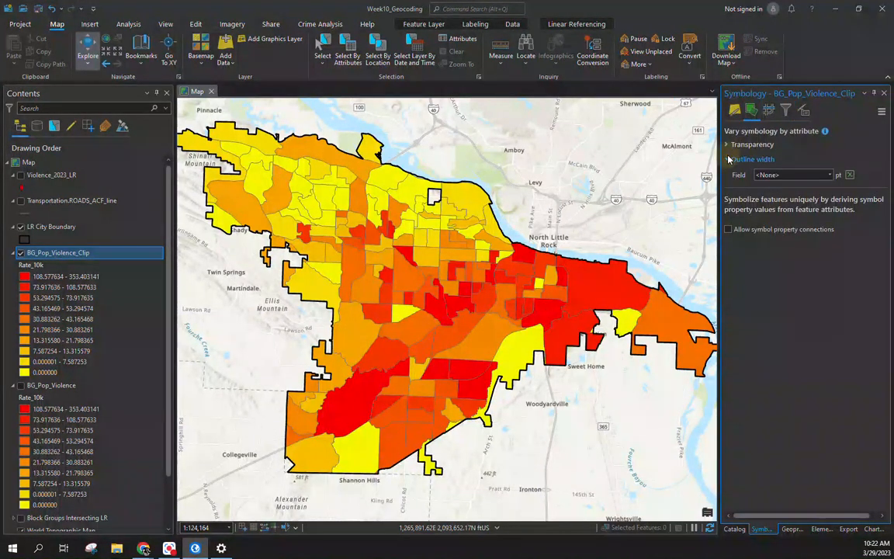
{"action": "left_click", "coordinate": [730, 159]}
{"action": "left_click", "coordinate": [727, 145]}
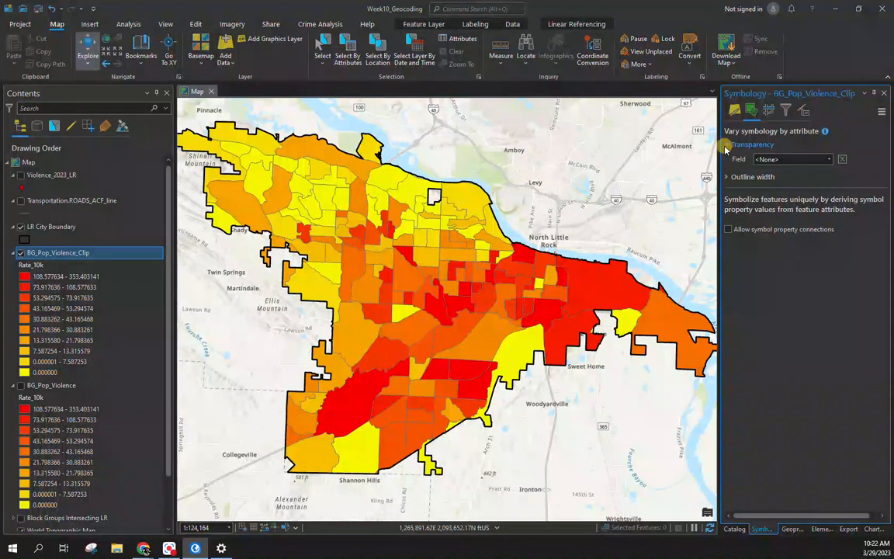
{"action": "left_click", "coordinate": [778, 160]}
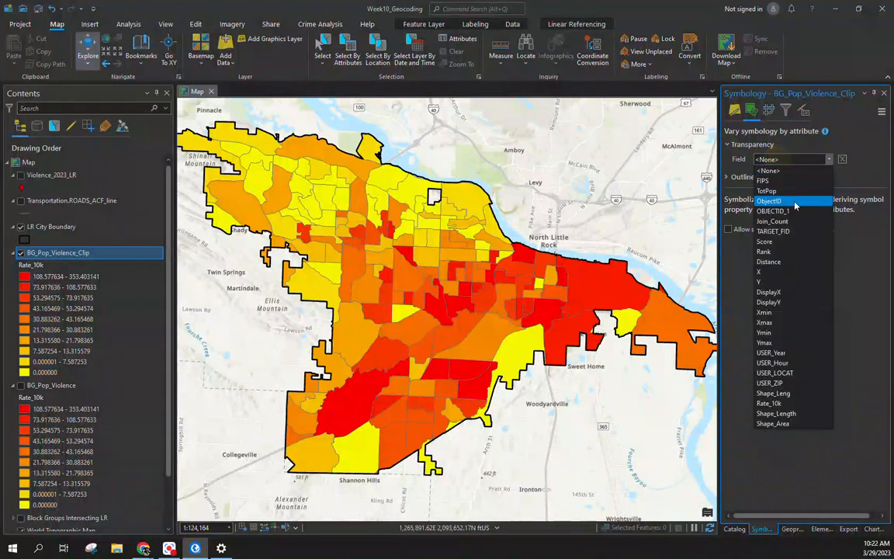
Step: Set the transparency field to Rate_10k, replacing an initial Shape_Leng choice
{"action": "left_click", "coordinate": [776, 394]}
{"action": "left_click", "coordinate": [811, 160]}
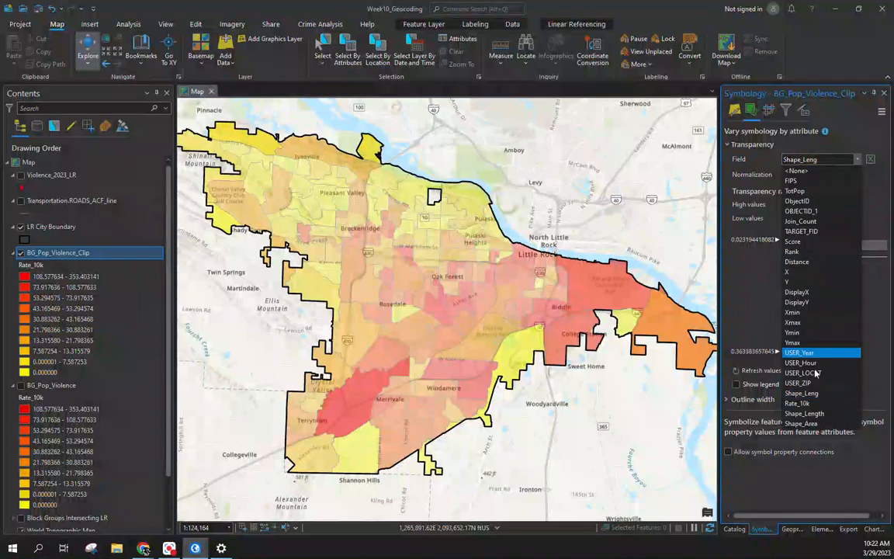
{"action": "left_click", "coordinate": [797, 403]}
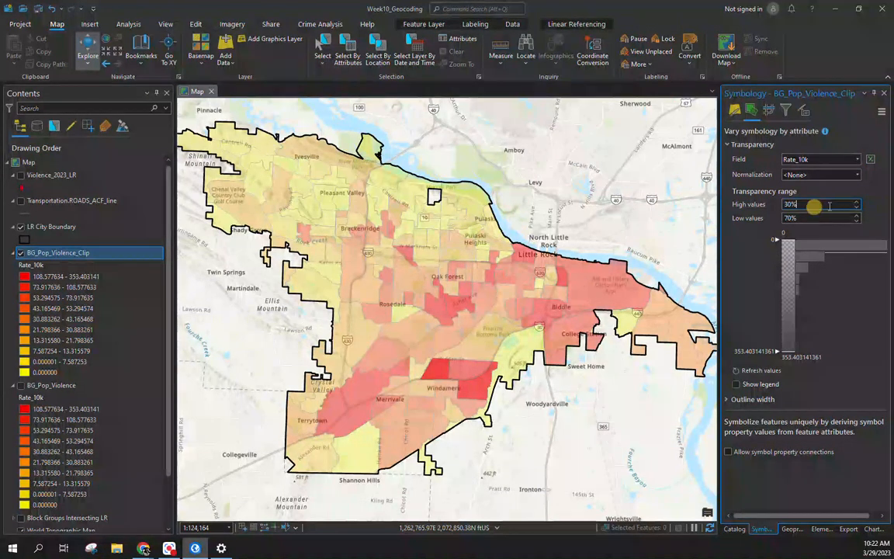
Step: Set high-value transparency to 19% (low values 70%) and recentre the map slightly
{"action": "left_click", "coordinate": [855, 201]}
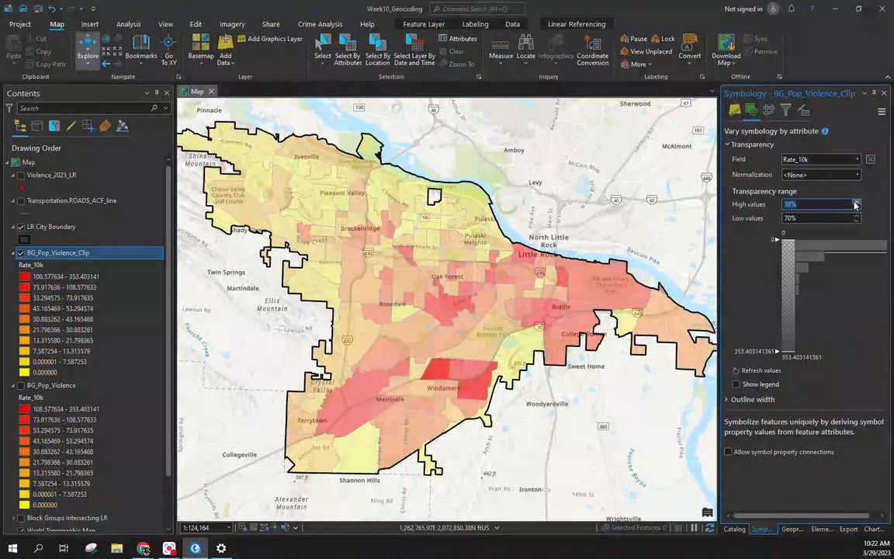
{"action": "left_click", "coordinate": [855, 207]}
{"action": "left_click", "coordinate": [856, 207]}
{"action": "left_click", "coordinate": [856, 207]}
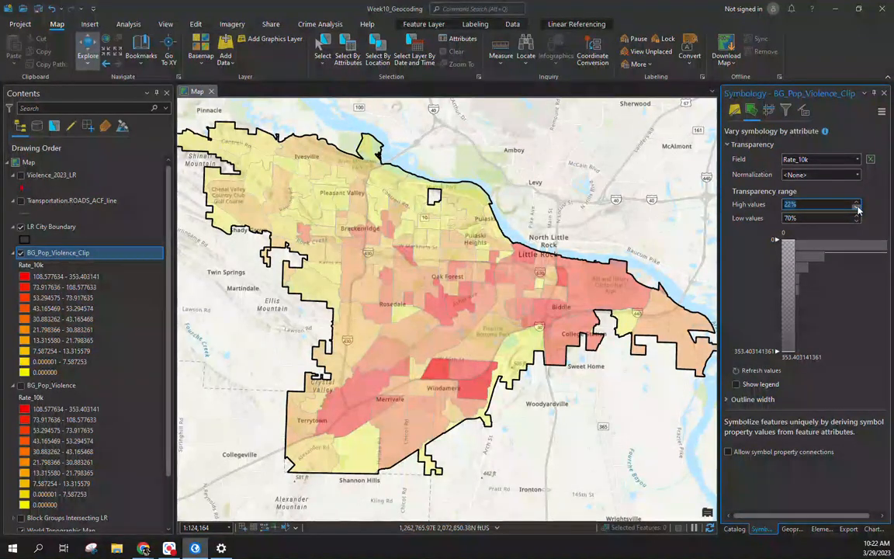
{"action": "left_click", "coordinate": [856, 207]}
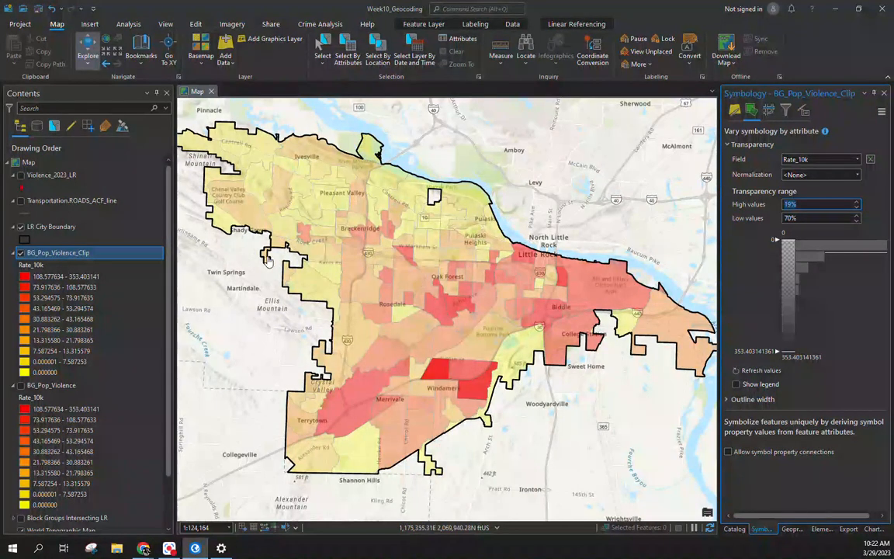
{"action": "left_click_drag", "start_coordinate": [231, 274], "coordinate": [248, 269]}
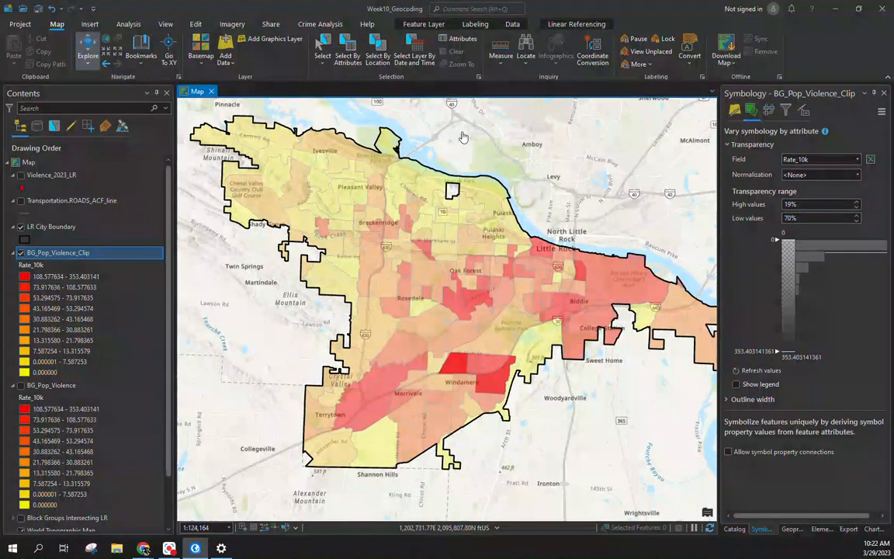